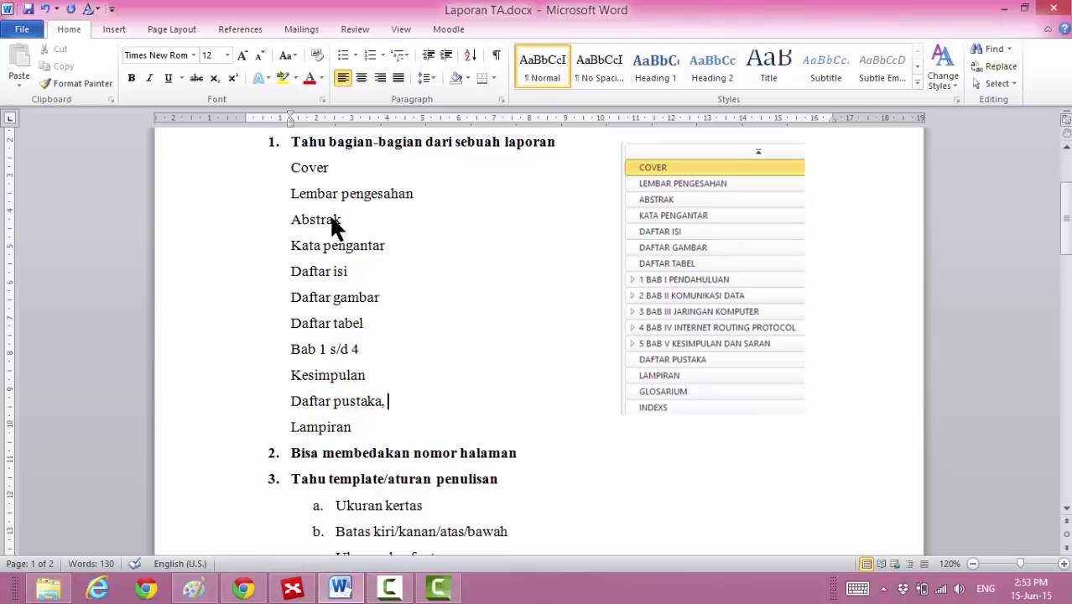
Move the report parts list, from Cover through Lampiran, from under item 1 to below item 12.
left_click(356, 424, "shift")
key("Delete")
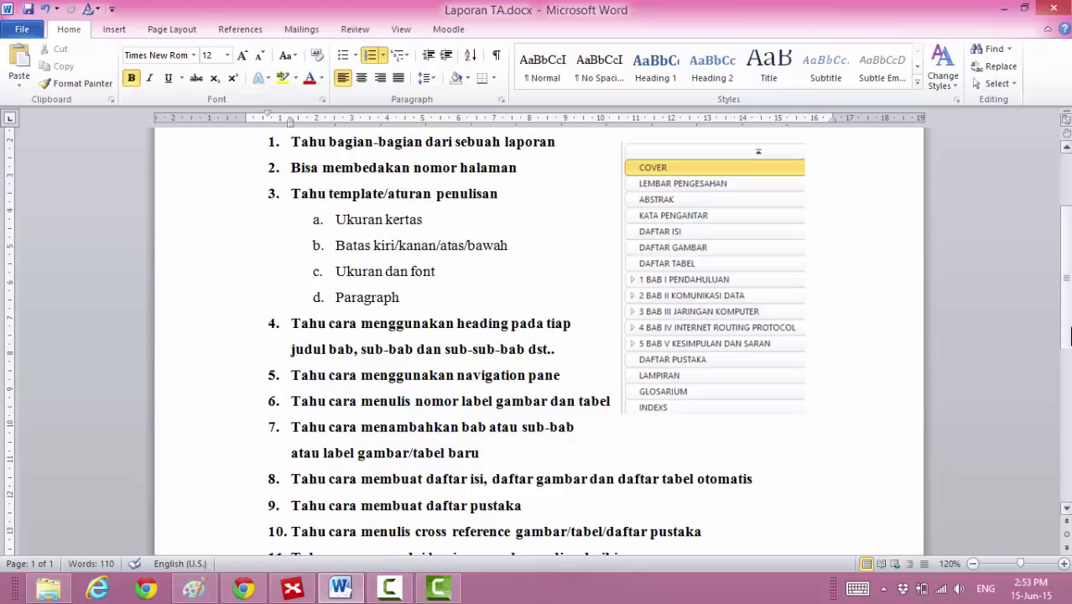
scroll(1063, 335, "down", 3)
left_click(653, 439)
key("ctrl+v")
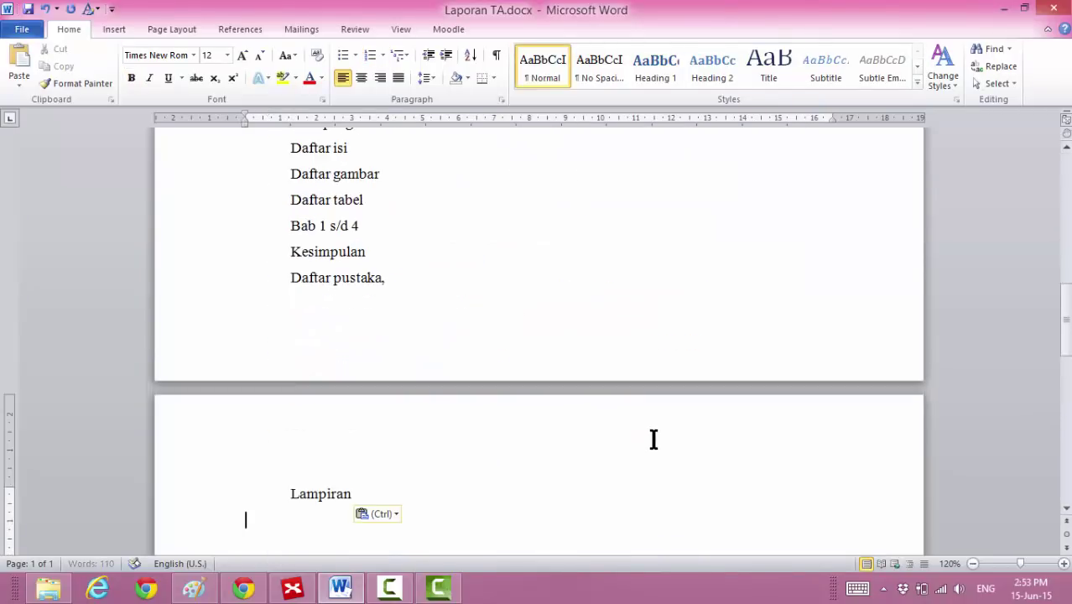
scroll(592, 254, "up", 2)
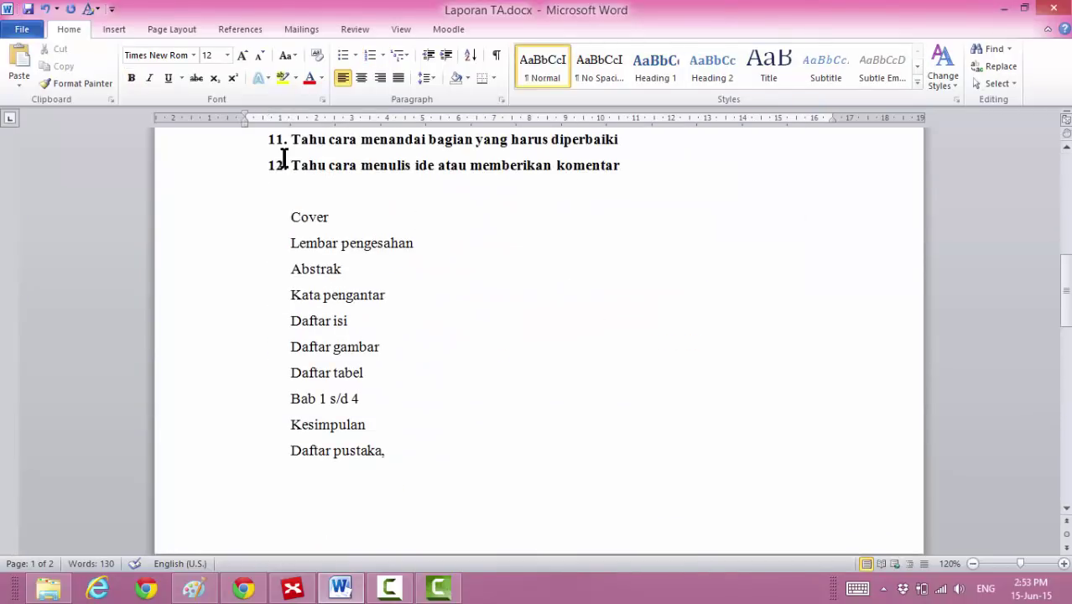
Insert a Next Page section break before "Lembar pengesahan" so that Cover ends the first section.
left_click(347, 226)
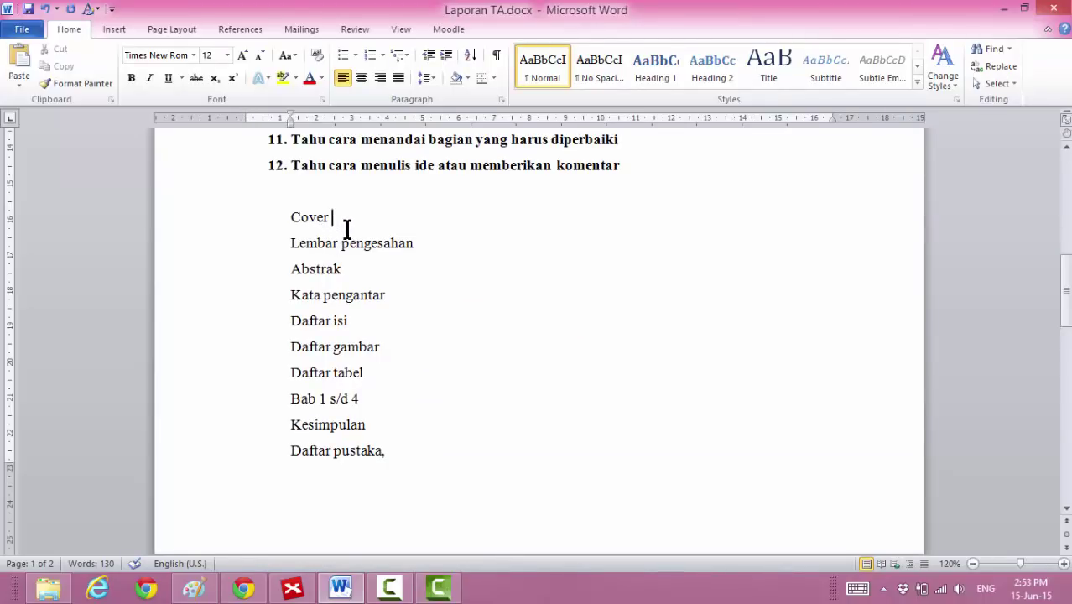
left_click(286, 245)
left_click(174, 29)
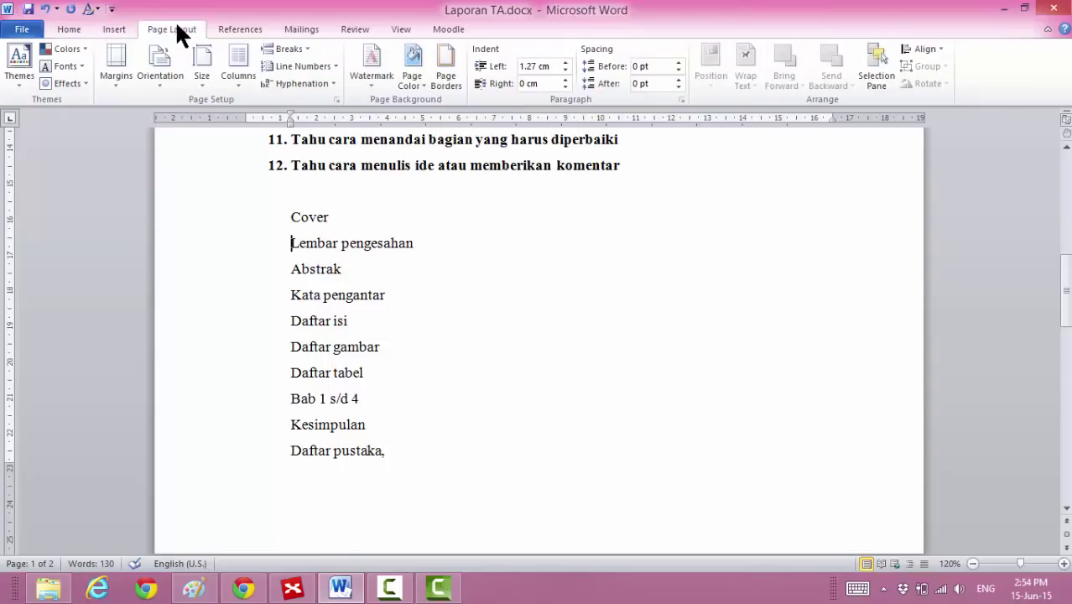
left_click(281, 46)
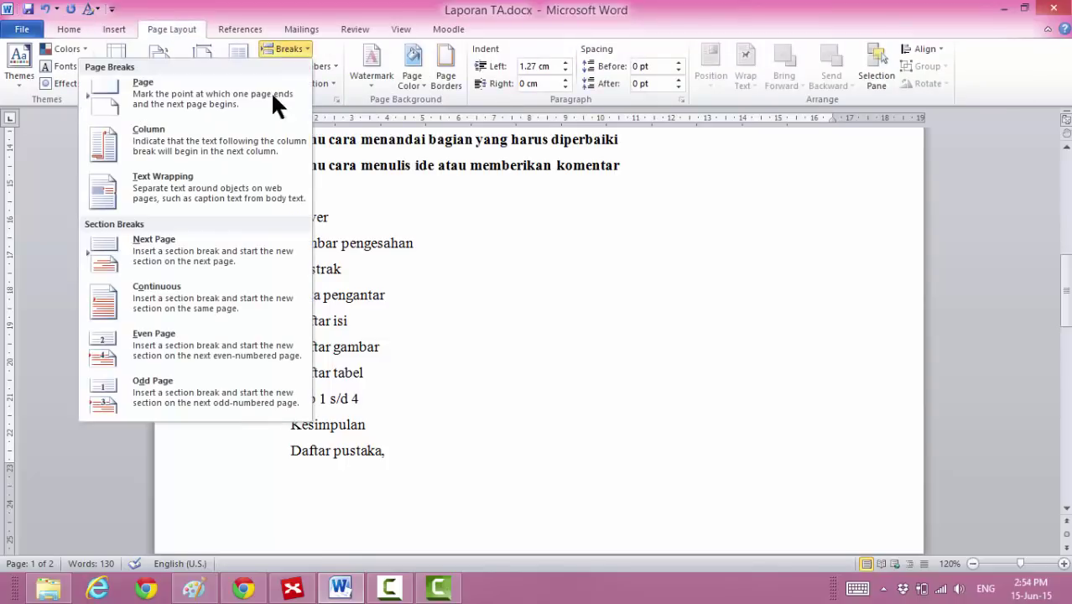
left_click(205, 249)
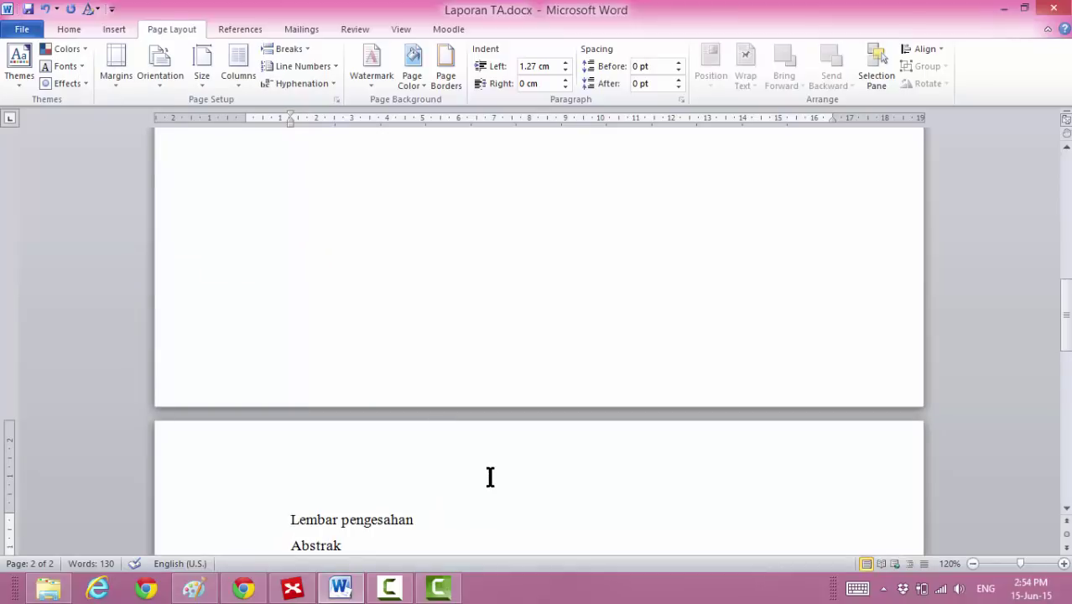
Insert a Next Page section break before the "Bab 1 s/d 4" line.
left_click_drag(1068, 325, 1068, 289)
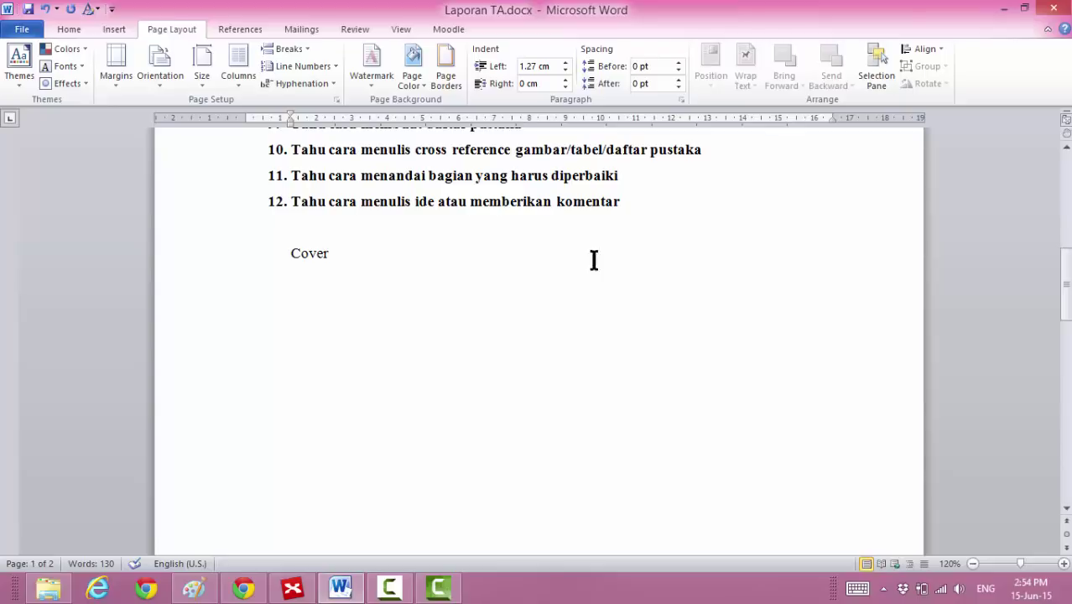
left_click_drag(1067, 276, 1067, 342)
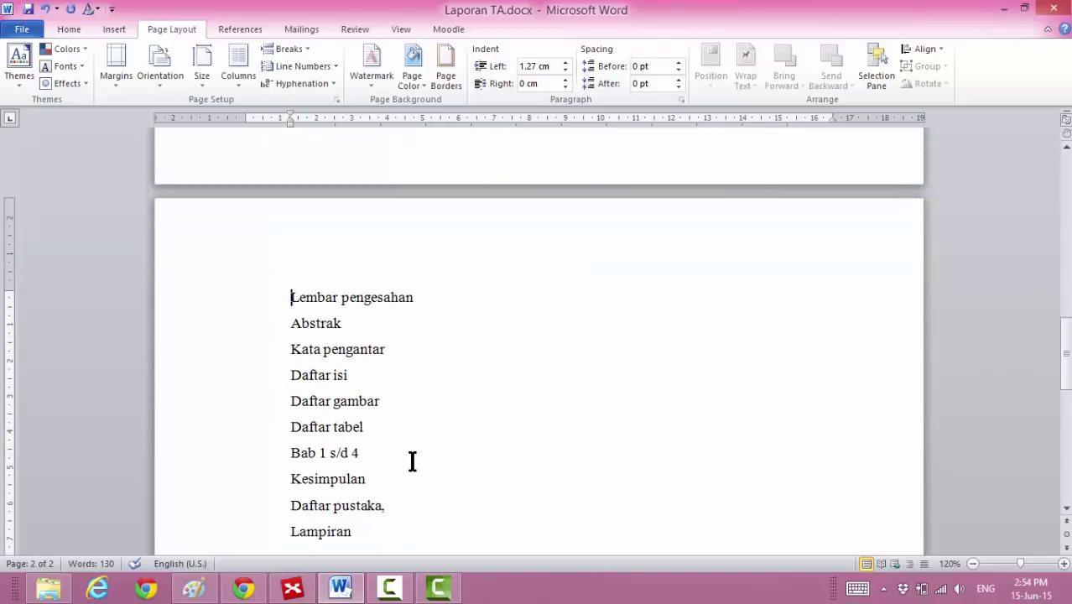
left_click(285, 455)
left_click(289, 49)
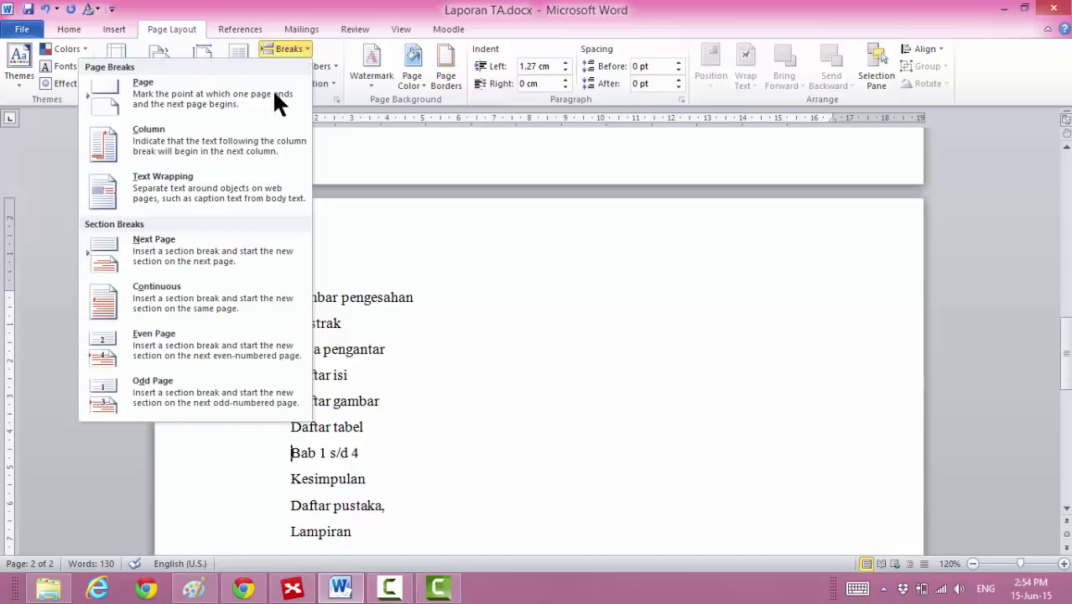
left_click(213, 248)
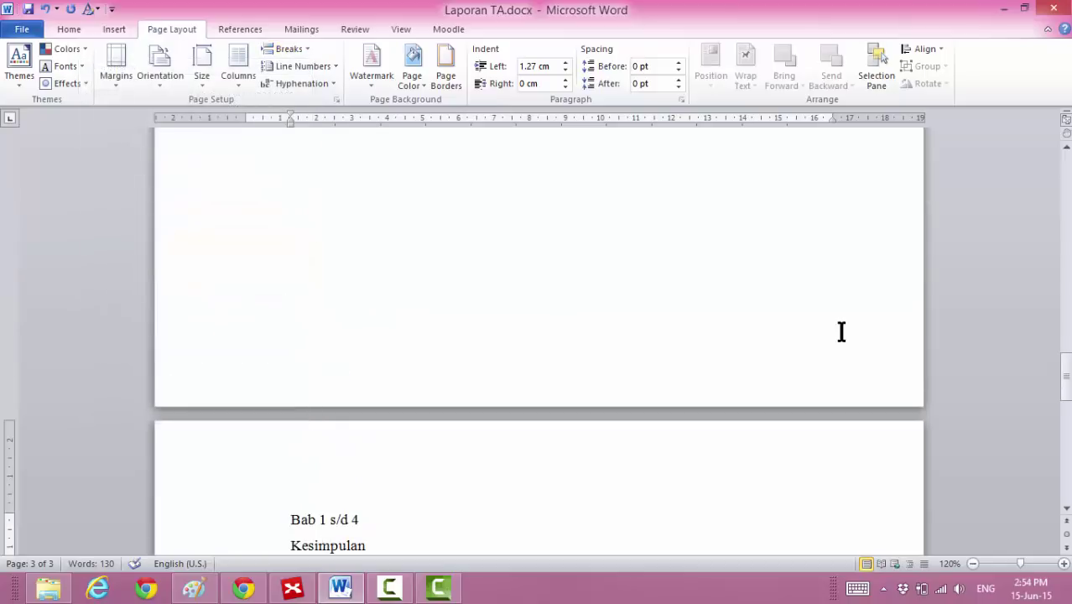
Insert a Next Page section break before the "Lampiran" line.
left_click_drag(1065, 376, 1066, 399)
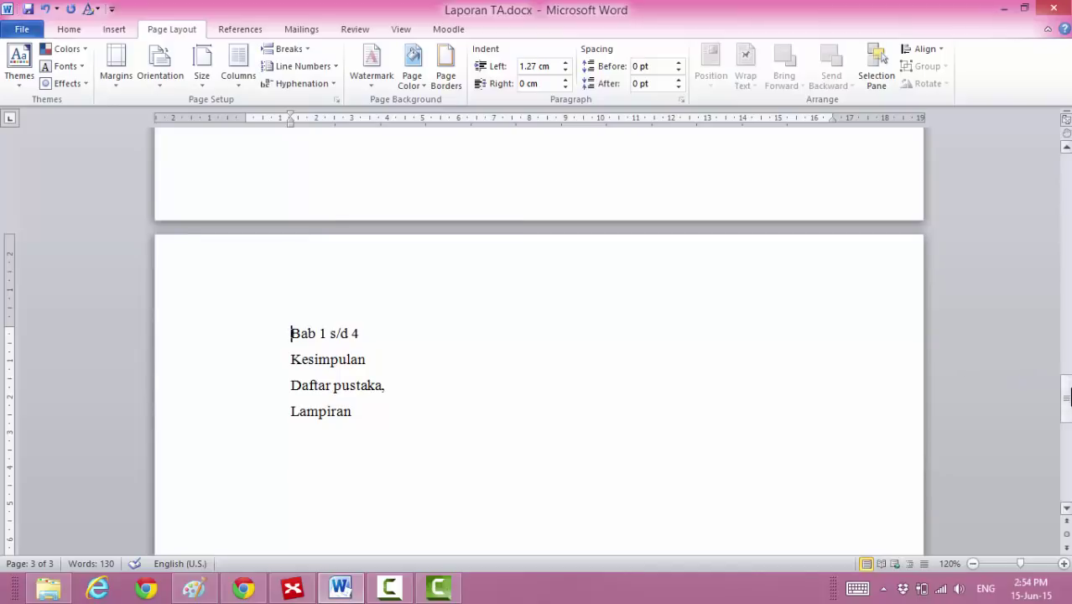
left_click(284, 415)
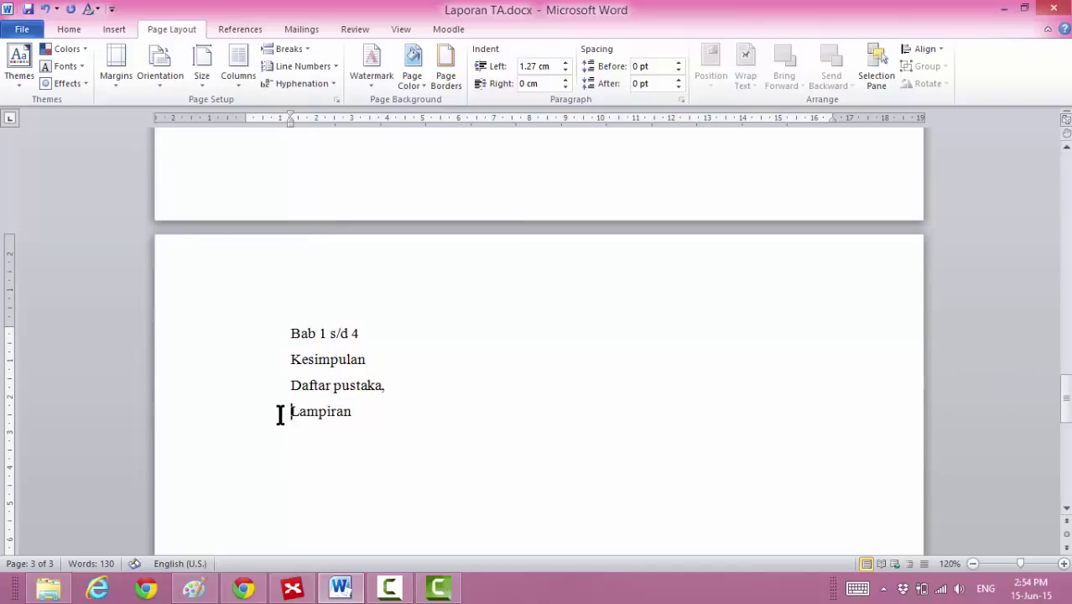
left_click(298, 51)
left_click(199, 243)
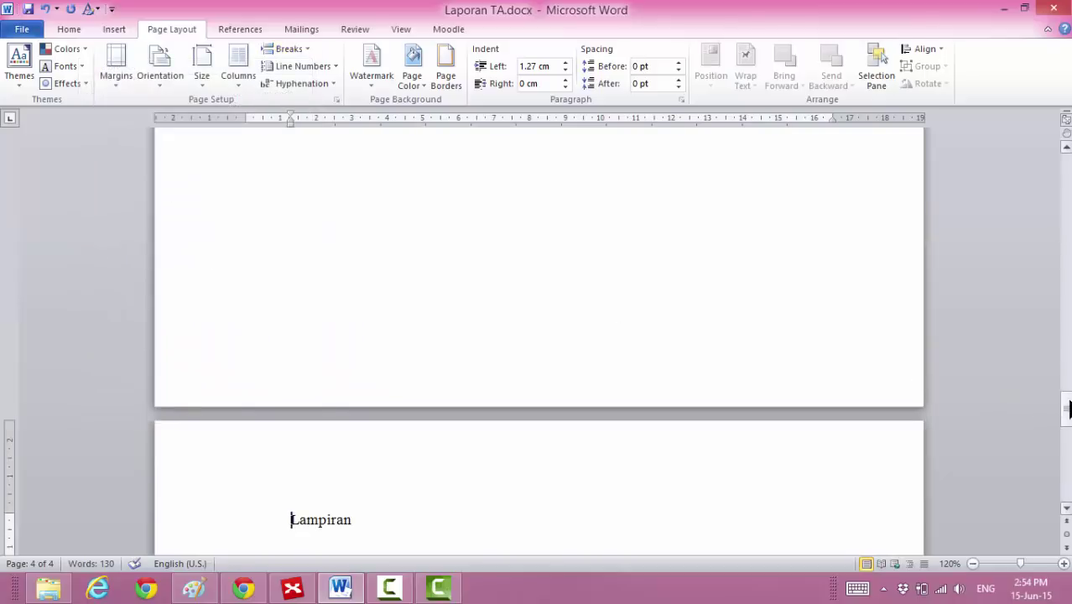
Add page numbers at the bottom of the page from the Cover page, using the right-aligned Plain Number 3 style.
left_click_drag(1066, 408, 1065, 248)
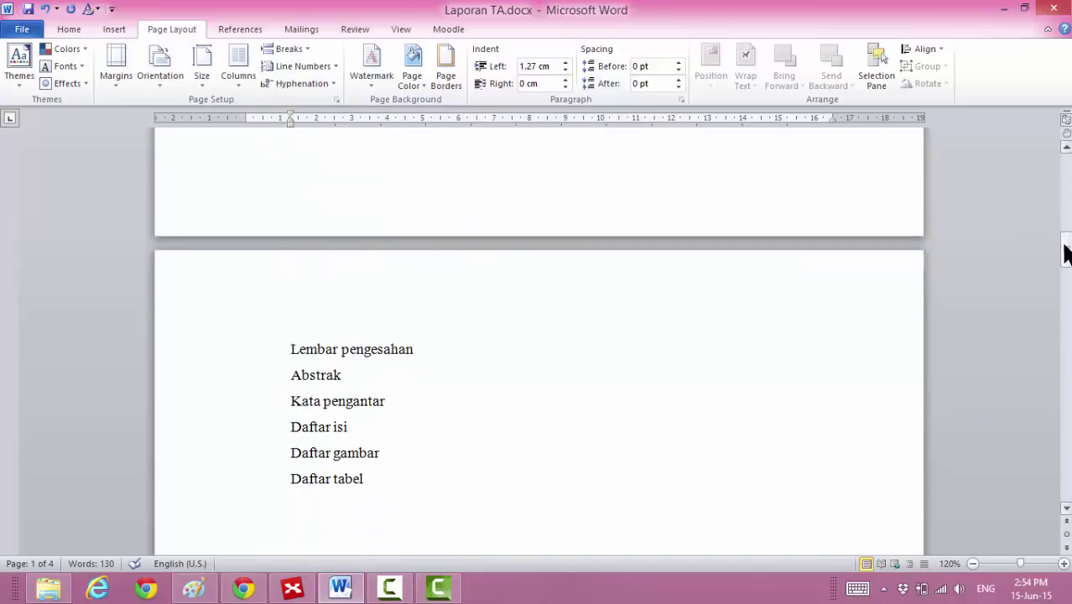
mouse_move(1067, 255)
left_mouse_down()
mouse_move(1055, 433)
mouse_move(1063, 241)
left_mouse_up()
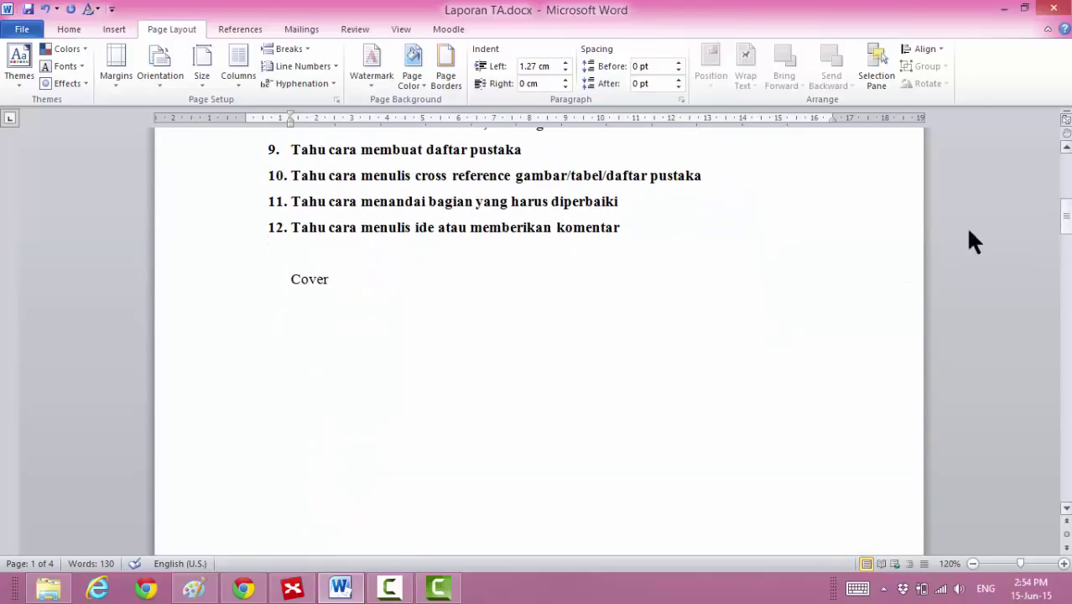
left_click(699, 329)
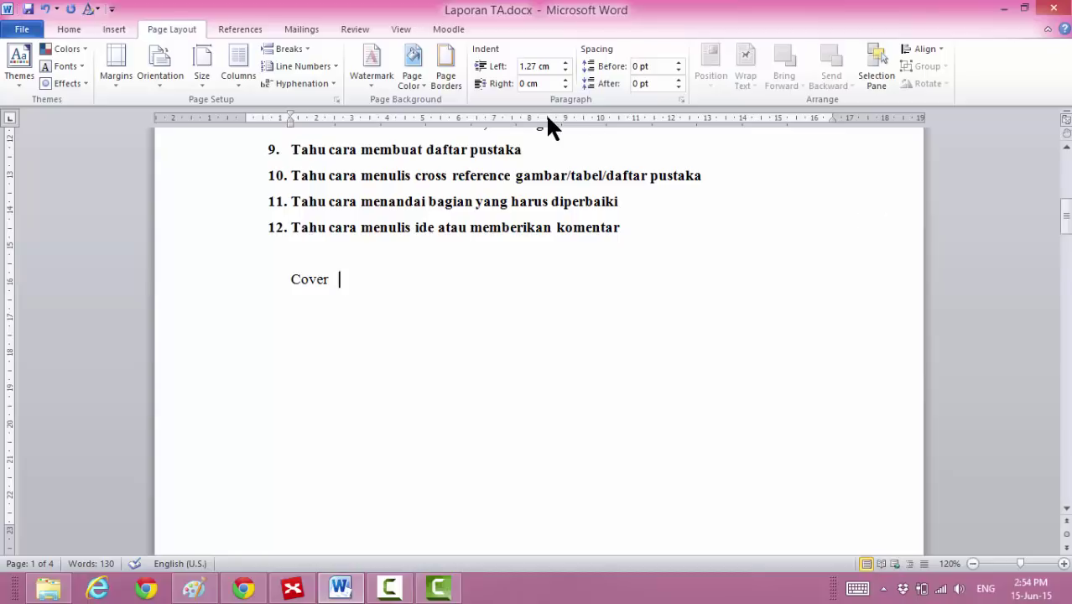
left_click(114, 34)
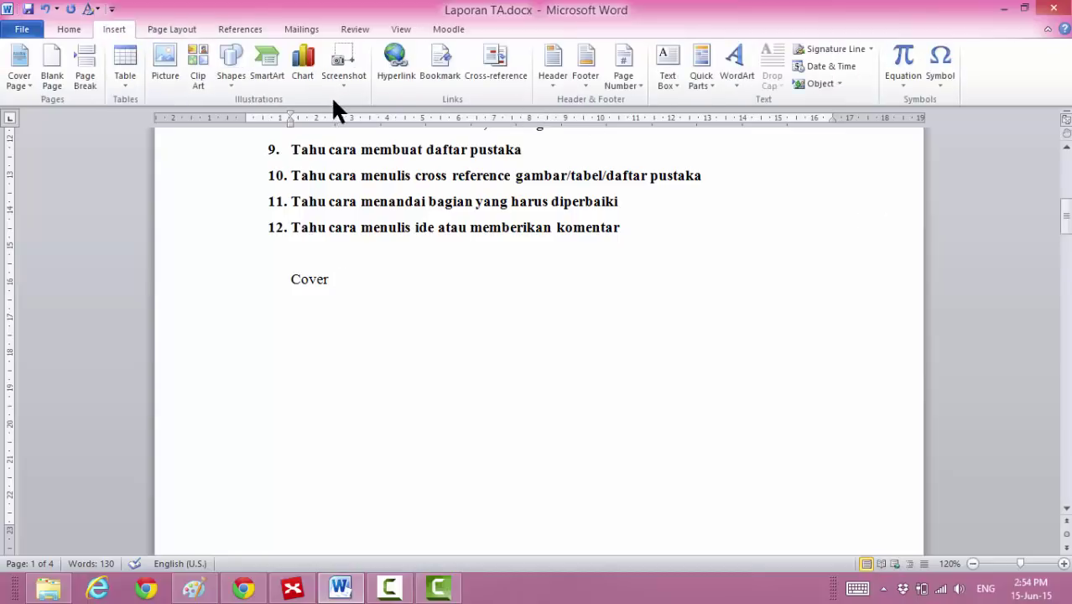
left_click(623, 74)
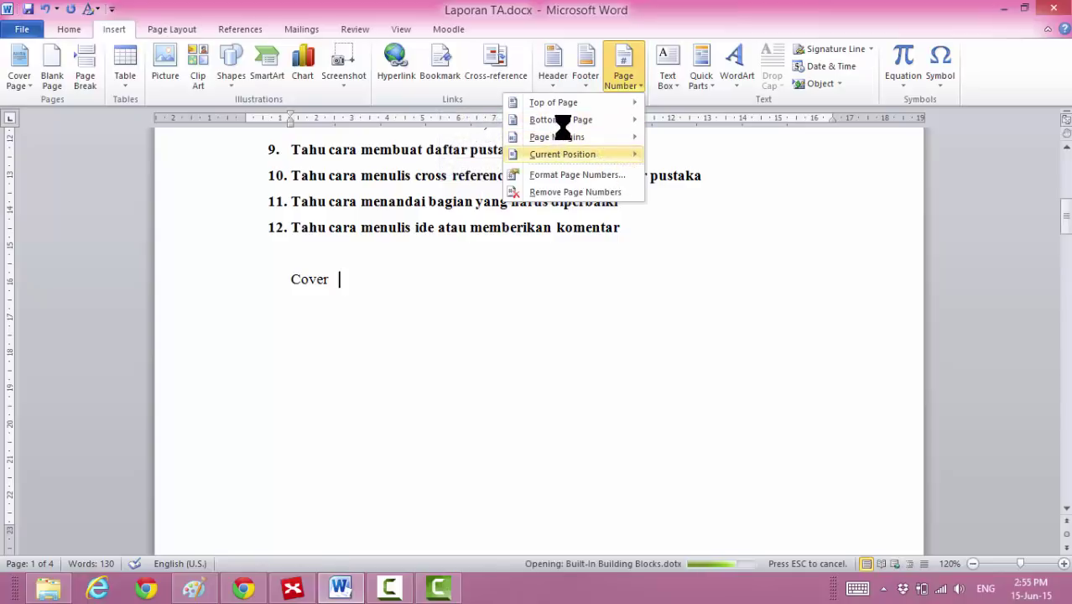
mouse_move(550, 121)
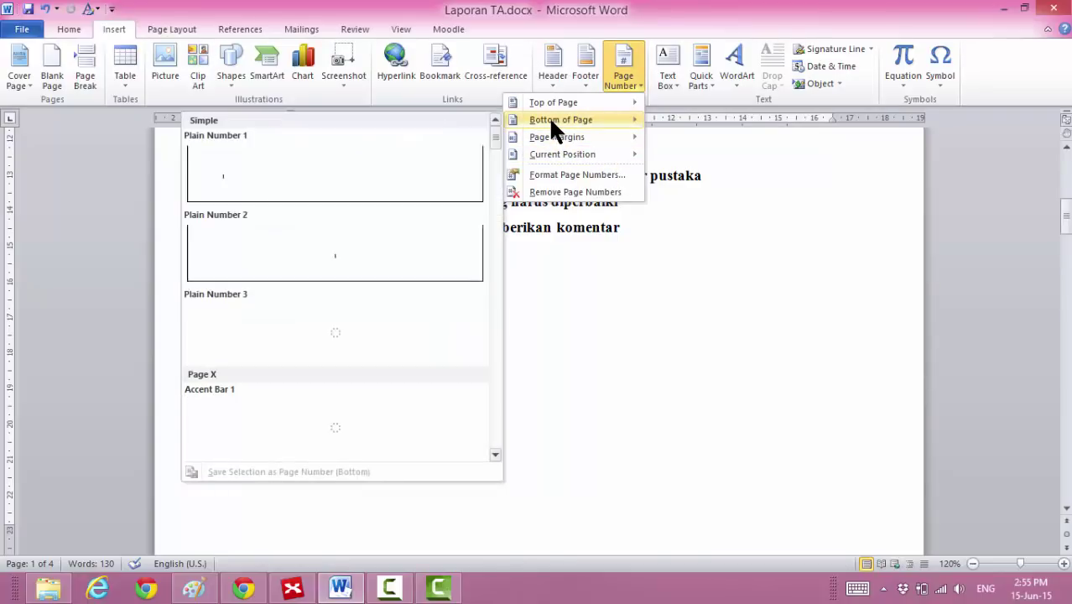
left_click(451, 325)
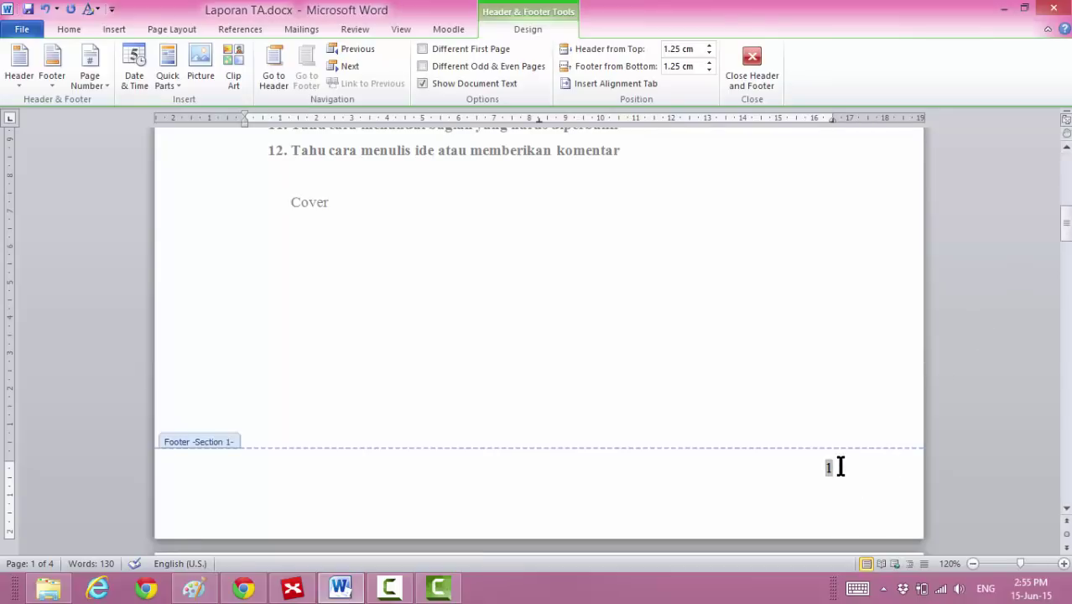
Unlink the section 2 footer from the previous section's footer.
left_click(1065, 220)
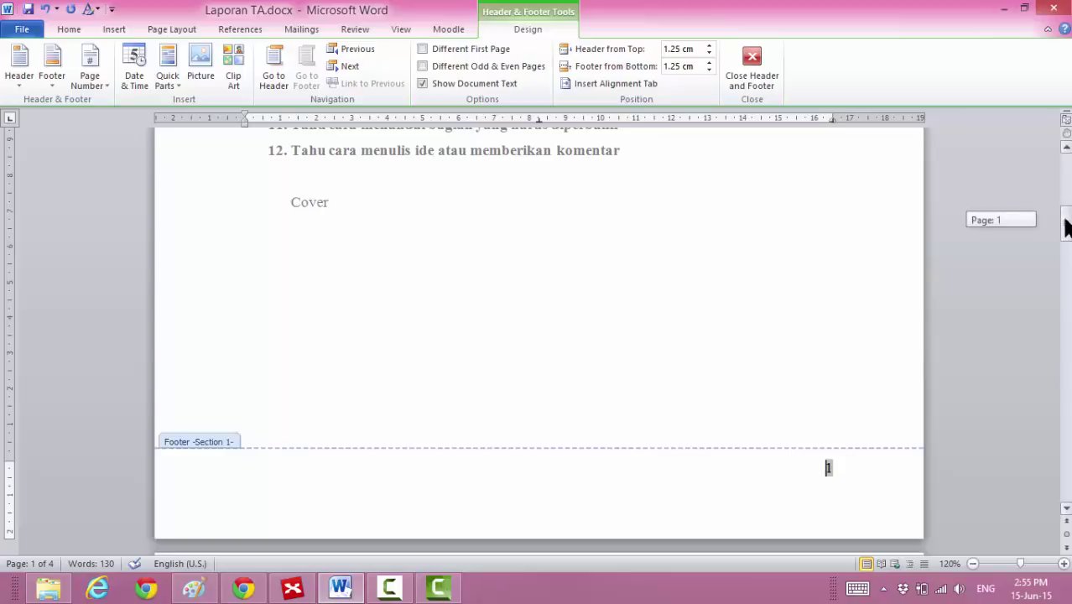
left_click_drag(1067, 227, 1067, 268)
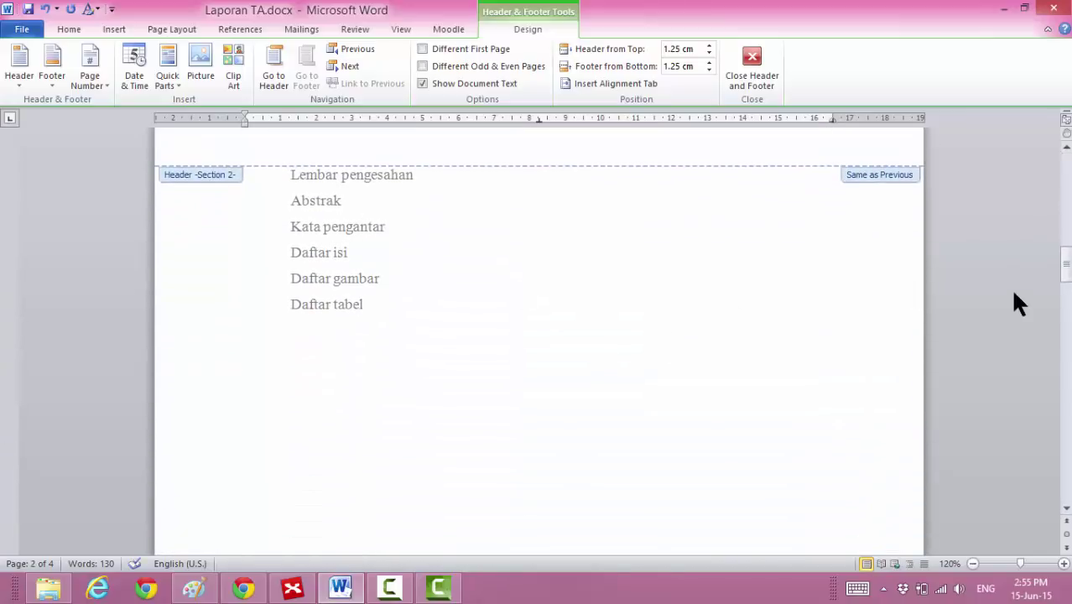
left_click_drag(1067, 274, 1069, 334)
left_click(847, 387)
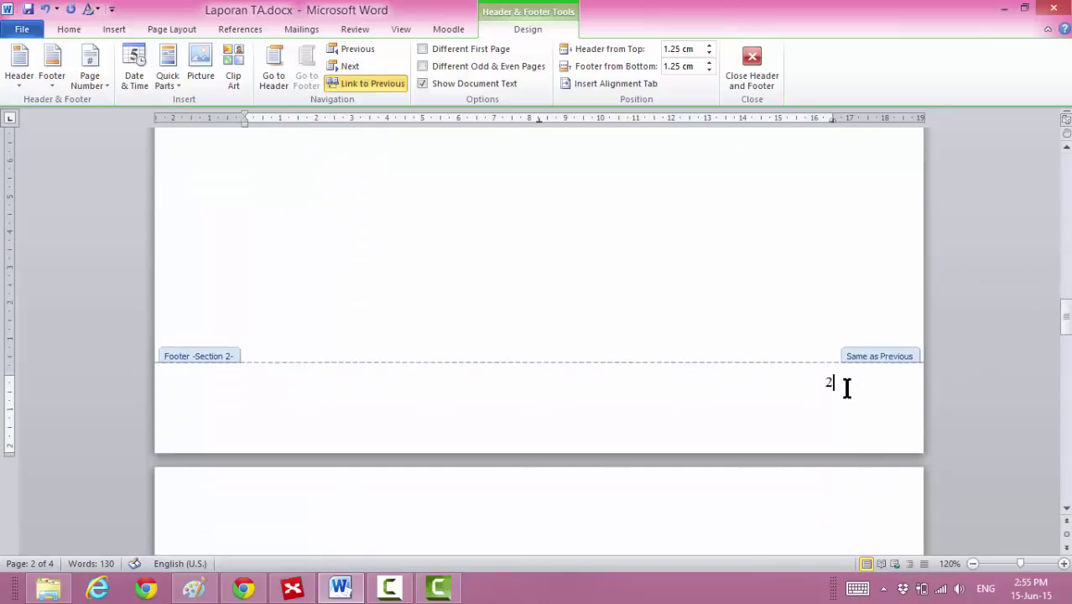
left_click(374, 82)
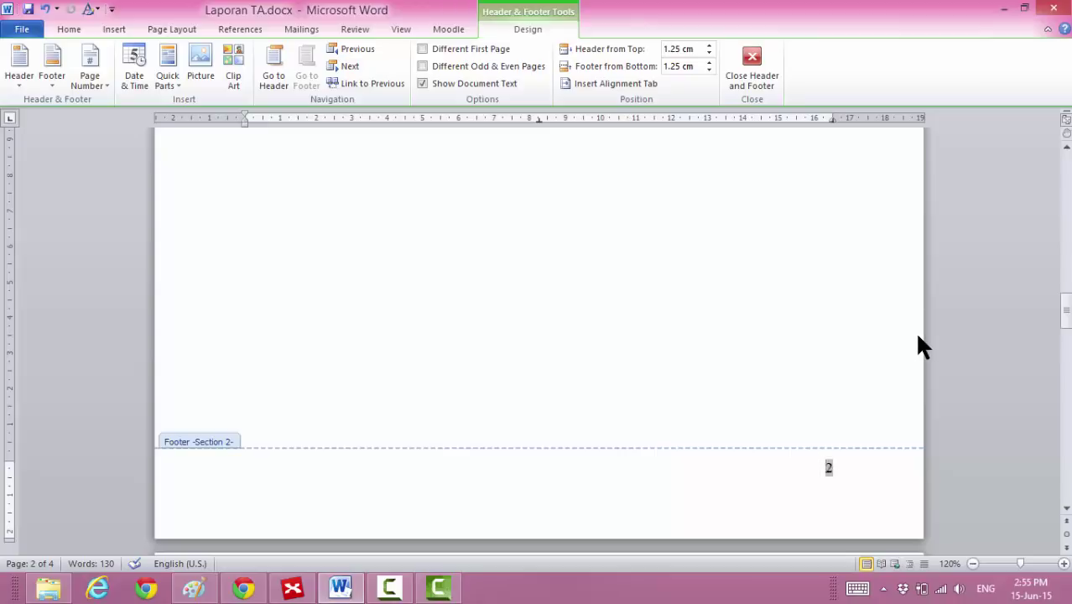
Delete the page number from the section 1 footer on the Cover page.
left_click_drag(1066, 311, 1066, 243)
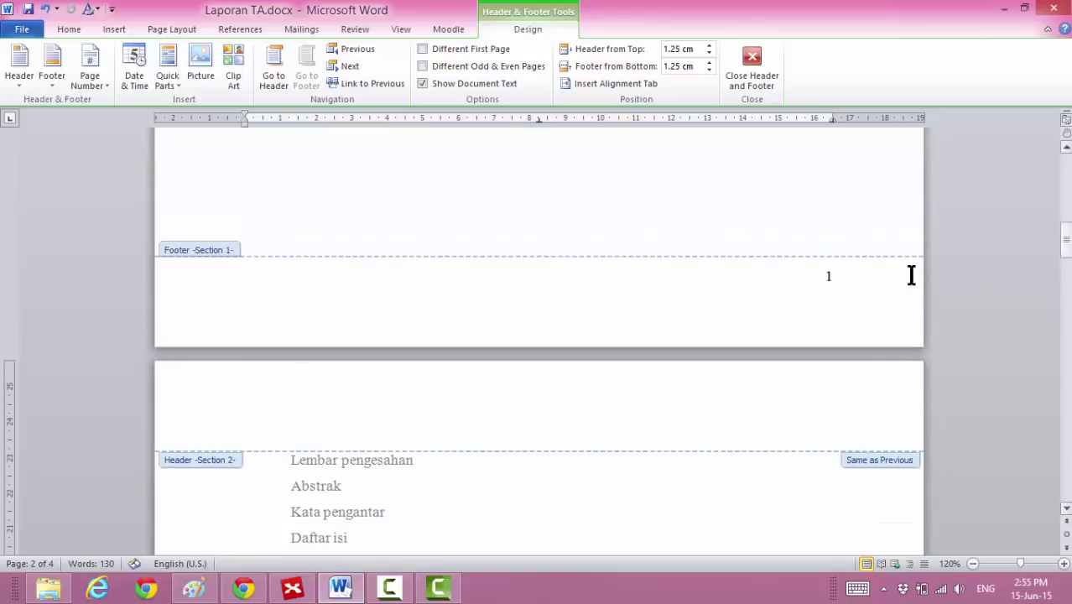
left_click(860, 271)
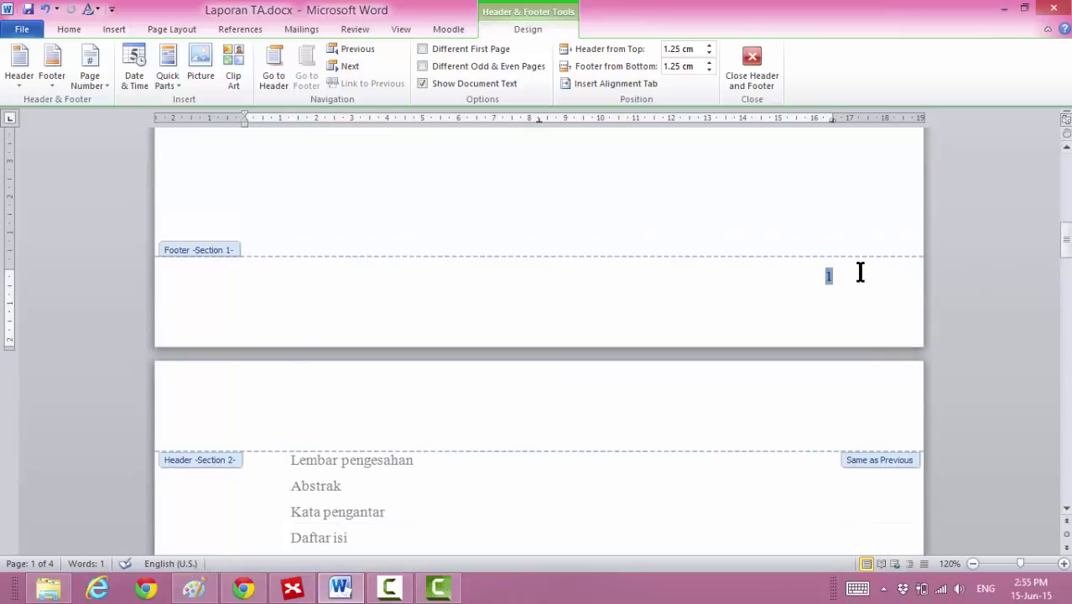
key("Delete")
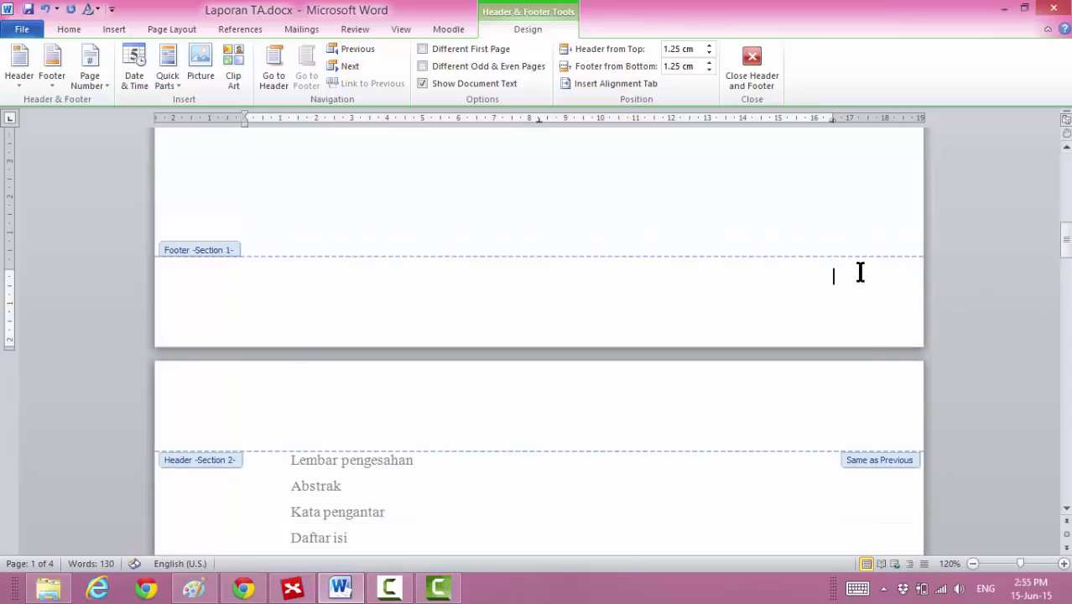
Format the section 2 page numbers as lowercase Roman numerals, starting at the first number instead of continuing from the previous section.
left_click(1064, 235)
left_click(1064, 235)
left_click_drag(1063, 239, 1063, 317)
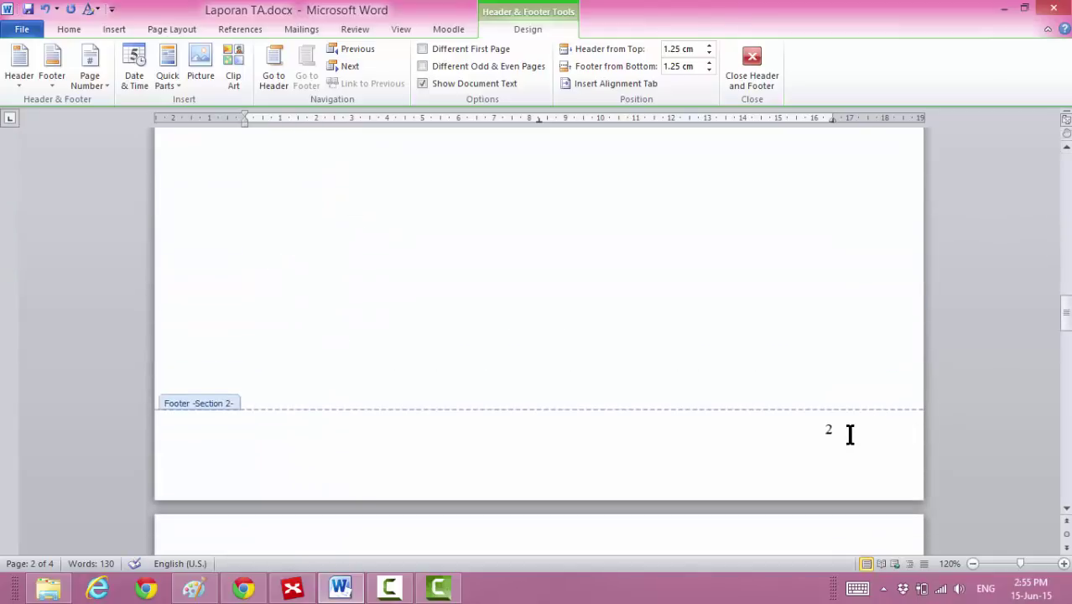
left_click(850, 431)
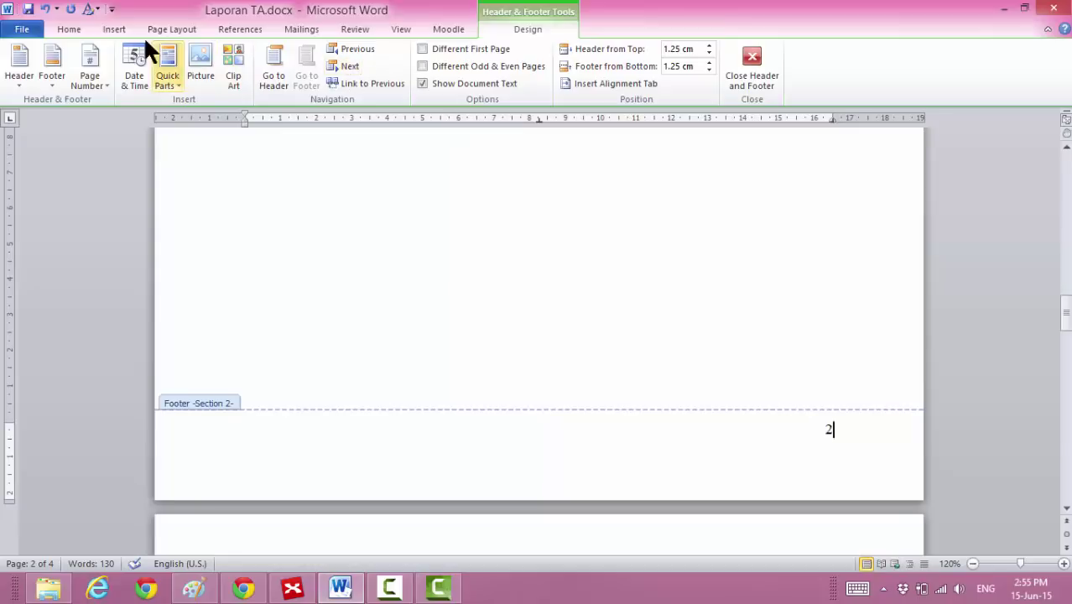
left_click(114, 29)
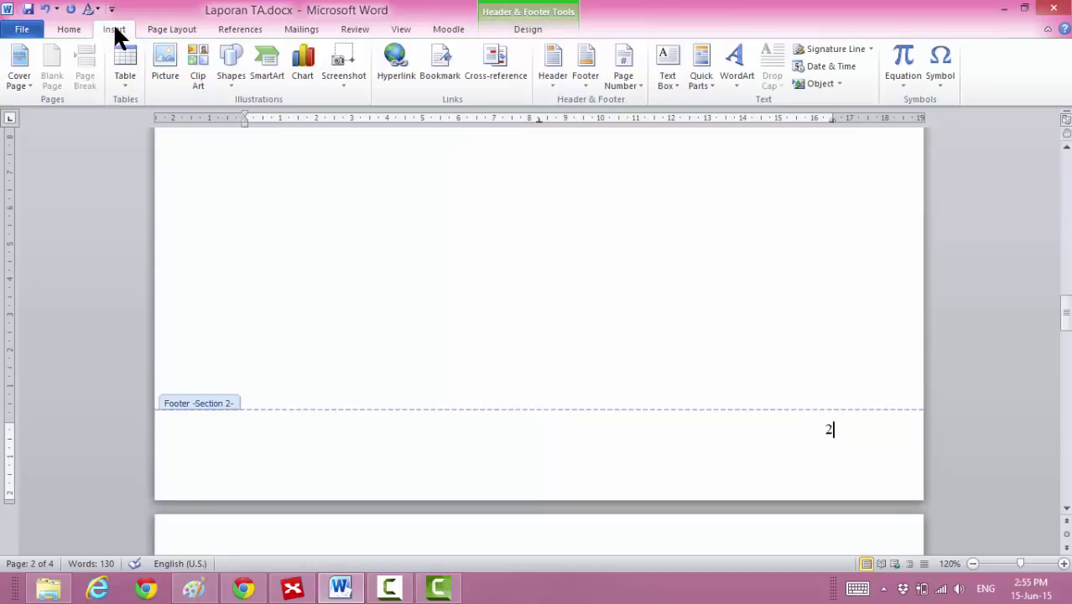
left_click(633, 82)
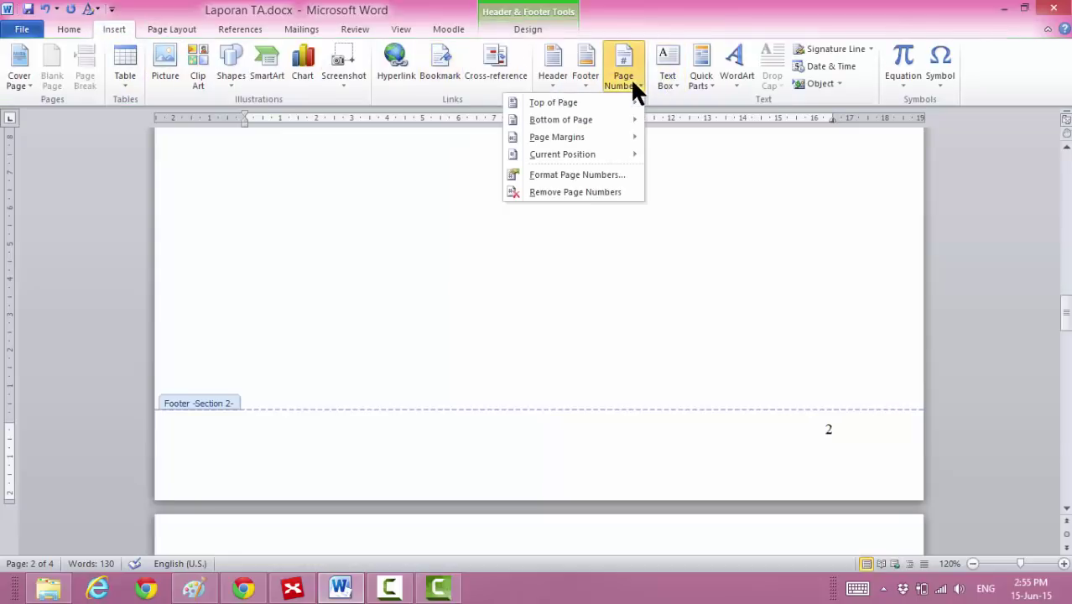
left_click(570, 175)
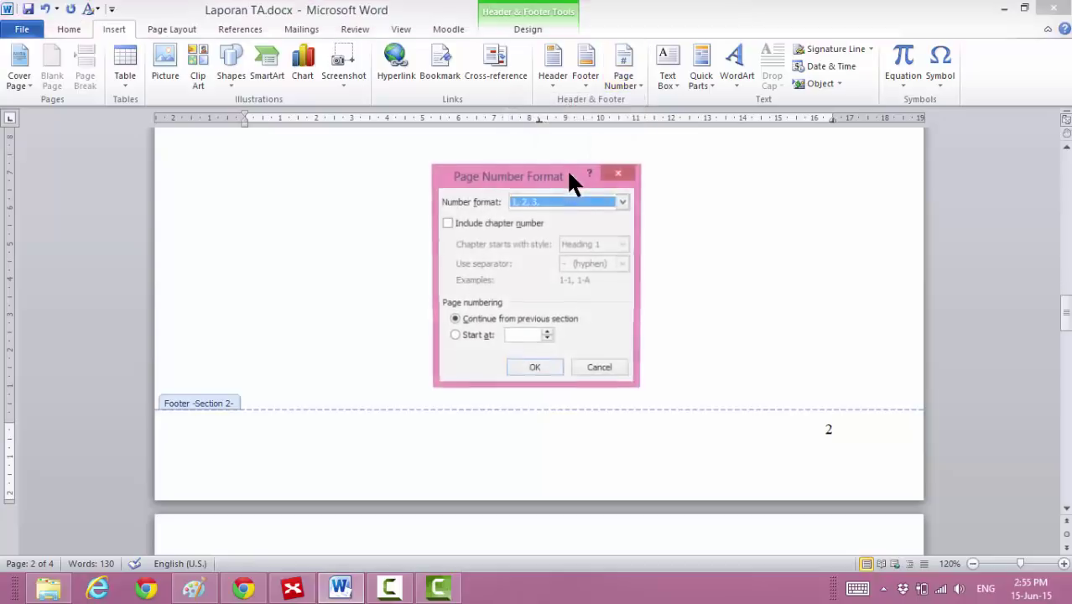
left_click(476, 336)
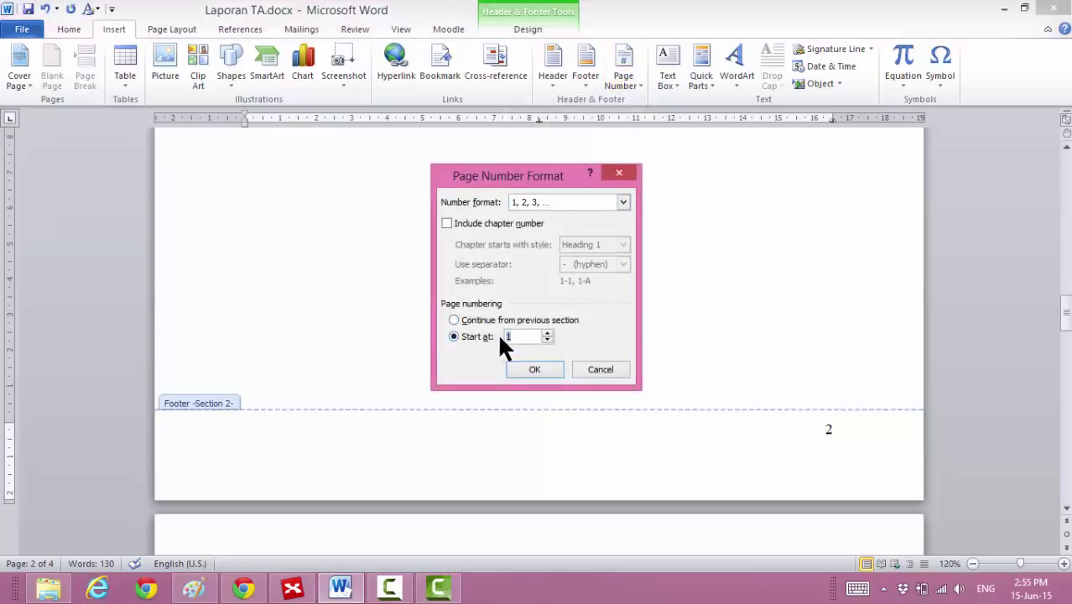
left_click(550, 203)
left_click(530, 257)
left_click(534, 369)
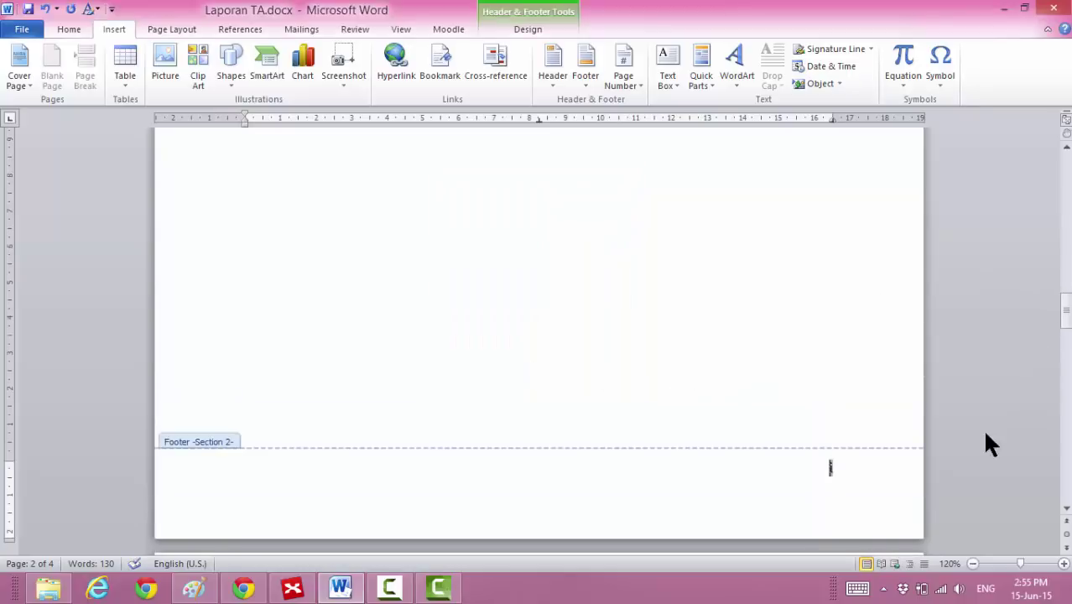
Restart the section 3 page numbering at 1 in the 1, 2, 3 number format.
left_click(868, 478)
left_click_drag(1063, 317, 1066, 379)
left_click(836, 516)
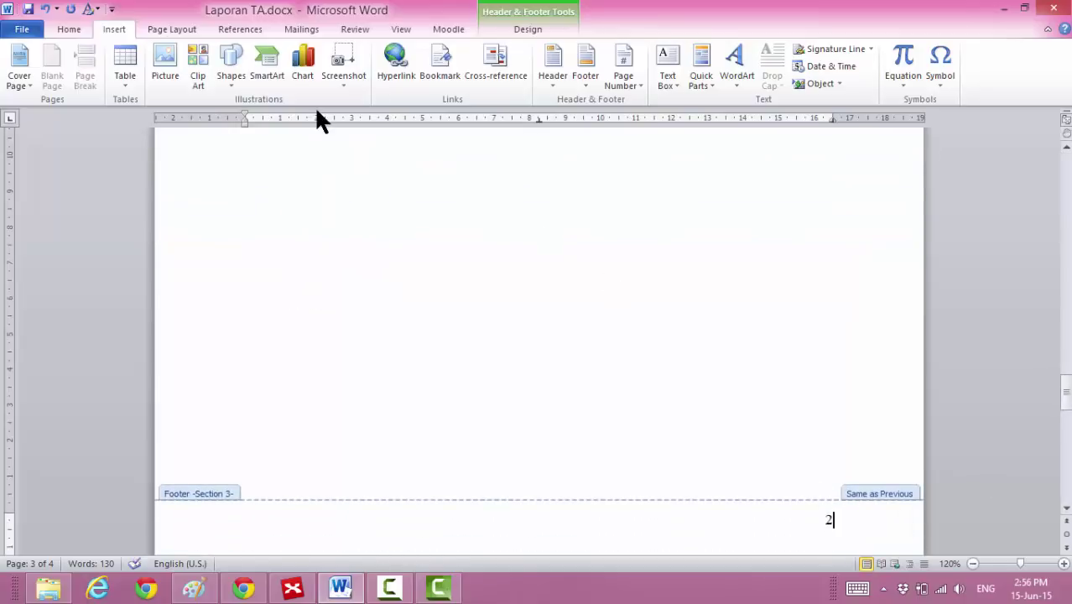
left_click(87, 26)
left_click(101, 25)
left_click(625, 64)
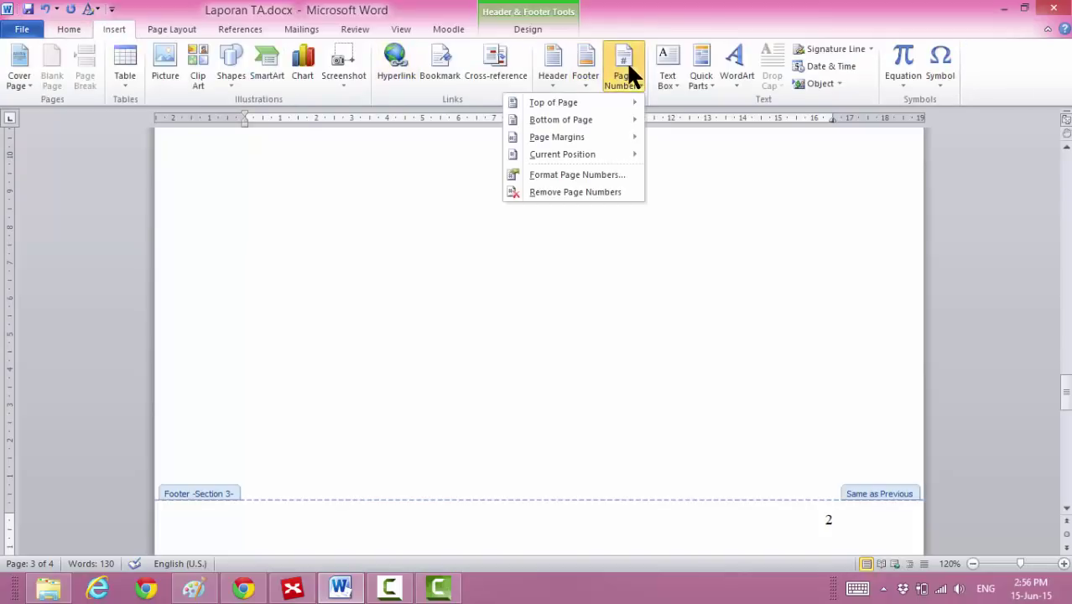
left_click(584, 174)
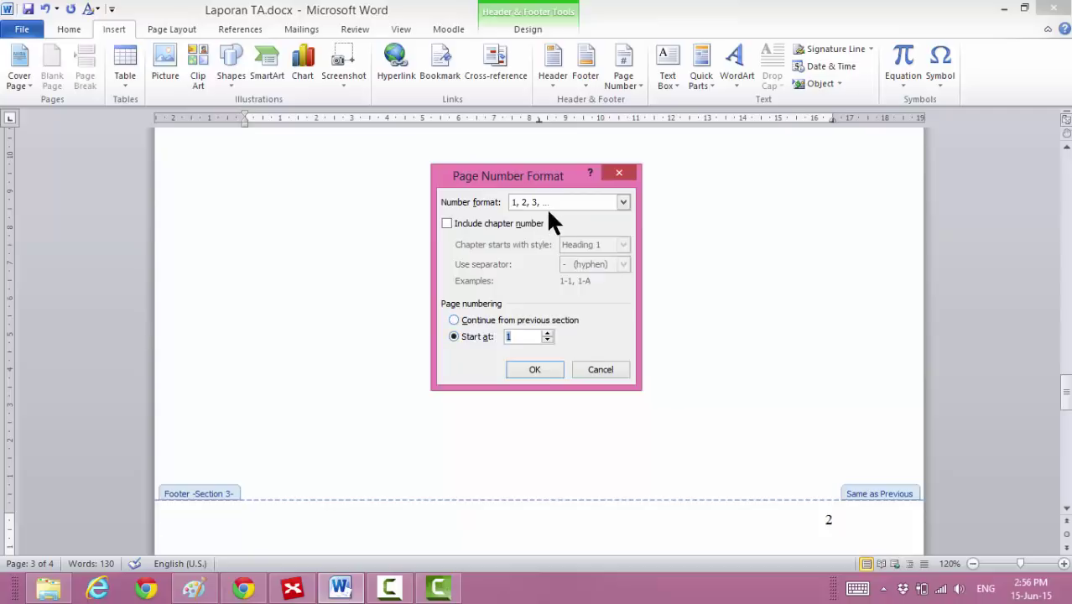
left_click(535, 370)
Format the section 4 page numbers as uppercase Roman numerals, starting at I instead of continuing from the previous section.
left_click_drag(1063, 396, 1066, 485)
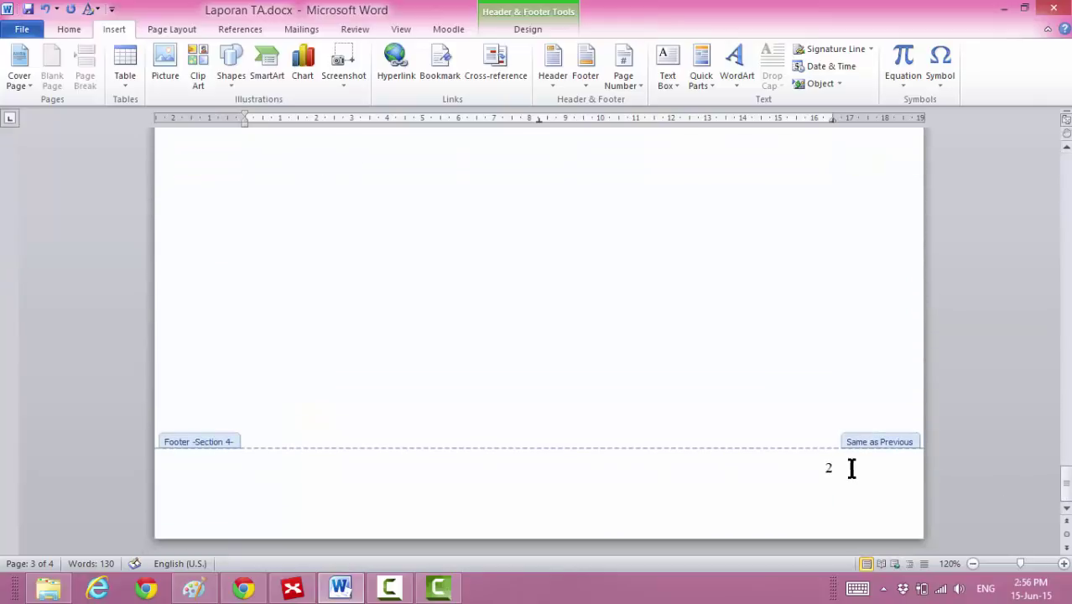
left_click(850, 466)
left_click(620, 74)
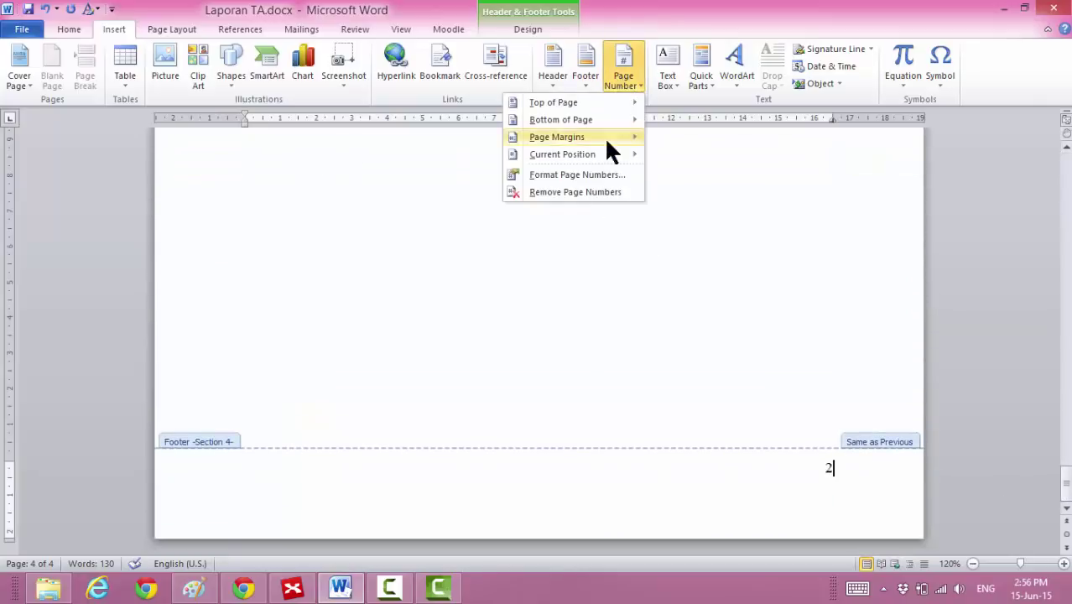
left_click(576, 176)
left_click(524, 202)
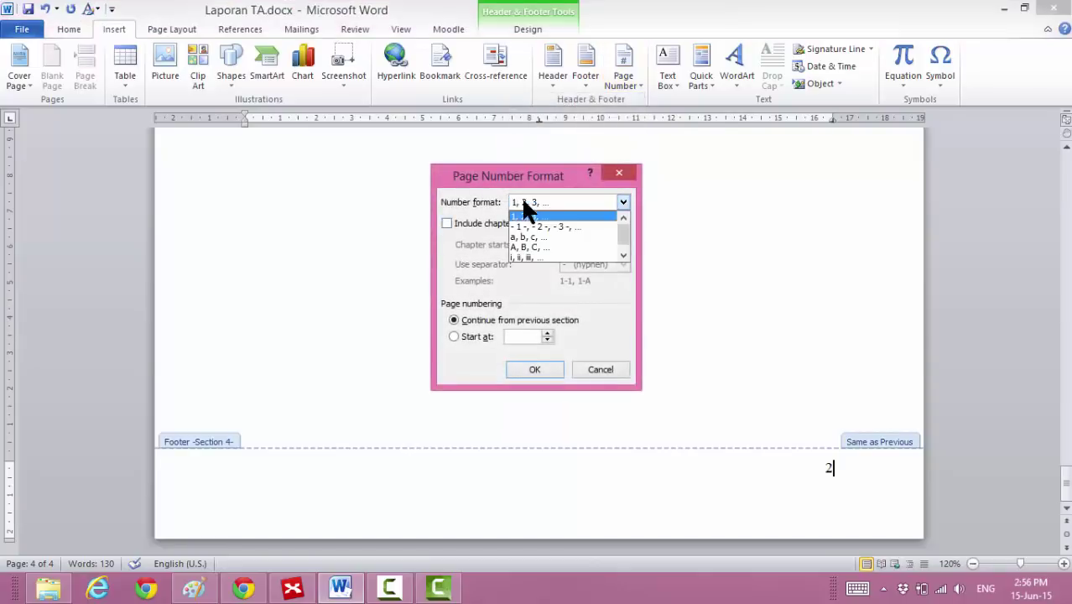
left_click_drag(624, 226, 625, 234)
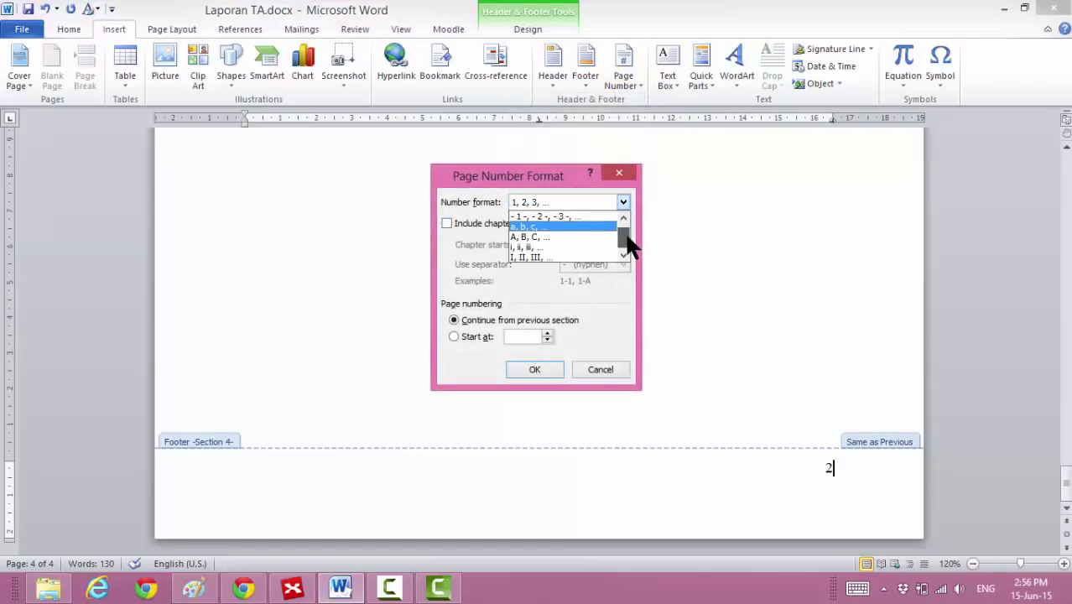
left_click(574, 255)
left_click(467, 337)
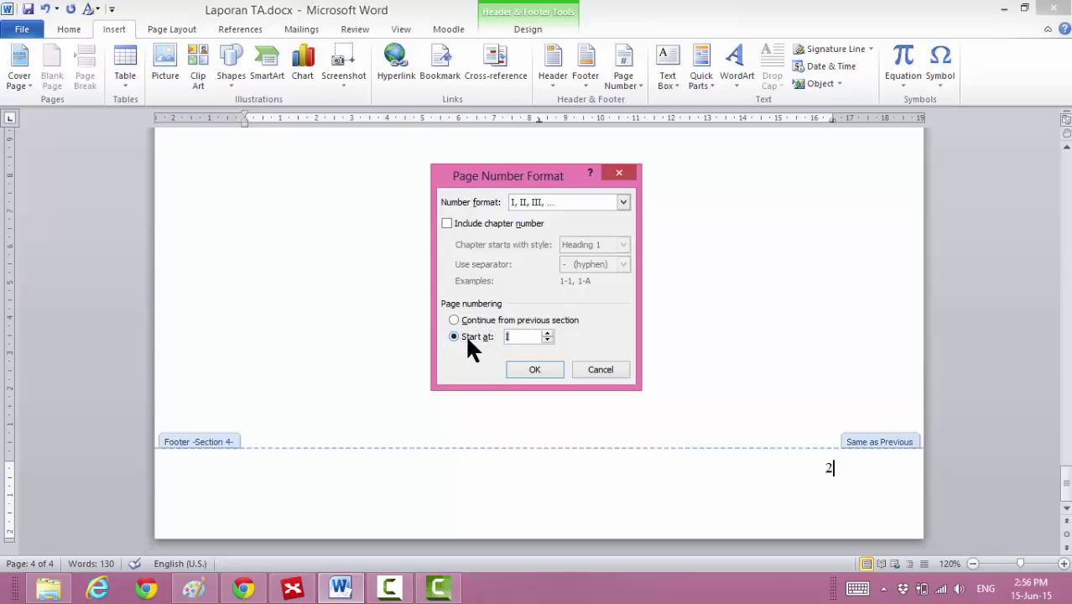
left_click(529, 367)
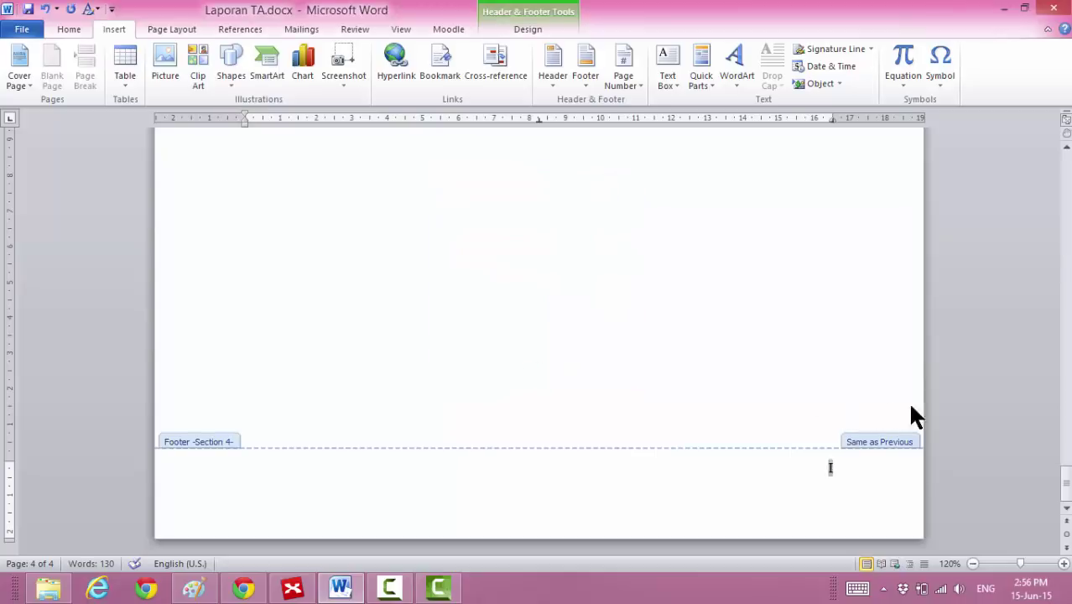
left_click_drag(1065, 490, 1065, 476)
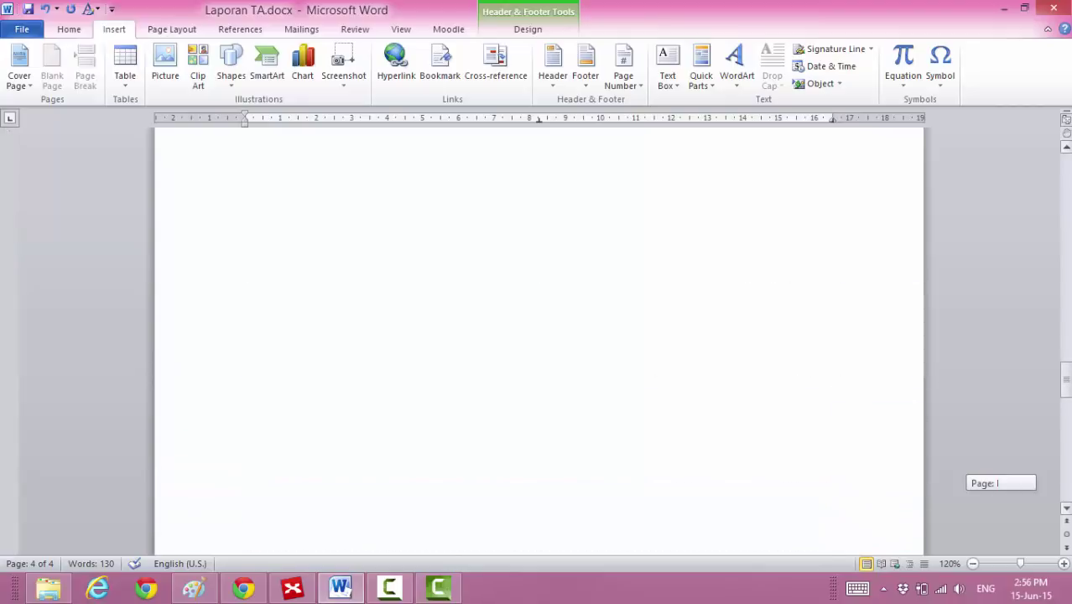
left_click_drag(1065, 379, 1065, 424)
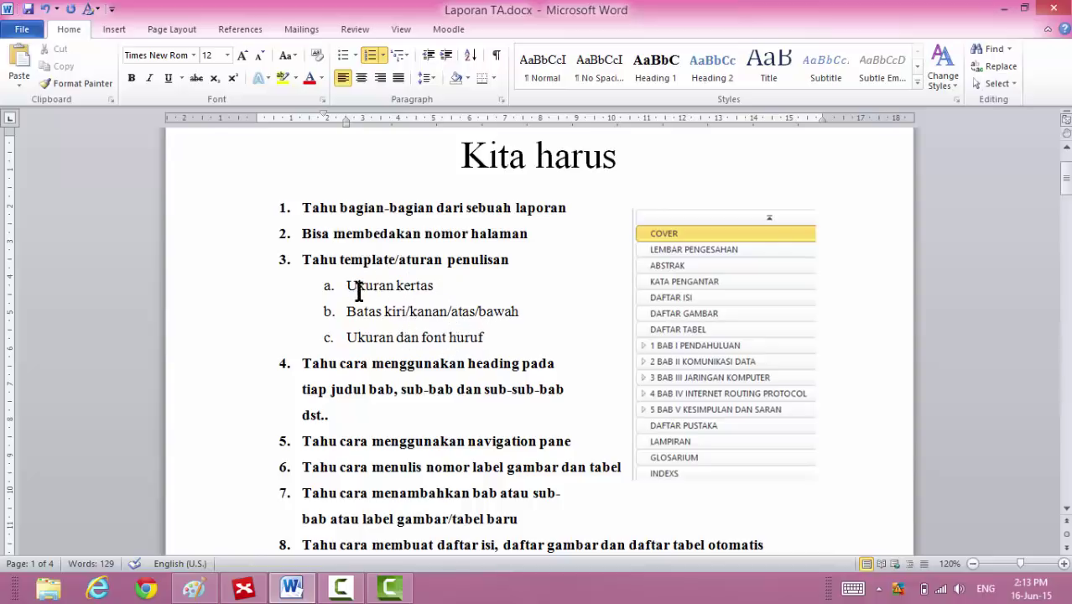
Apply the A4 paper size and the 2.54 cm margins to the whole document.
double_click(9, 320)
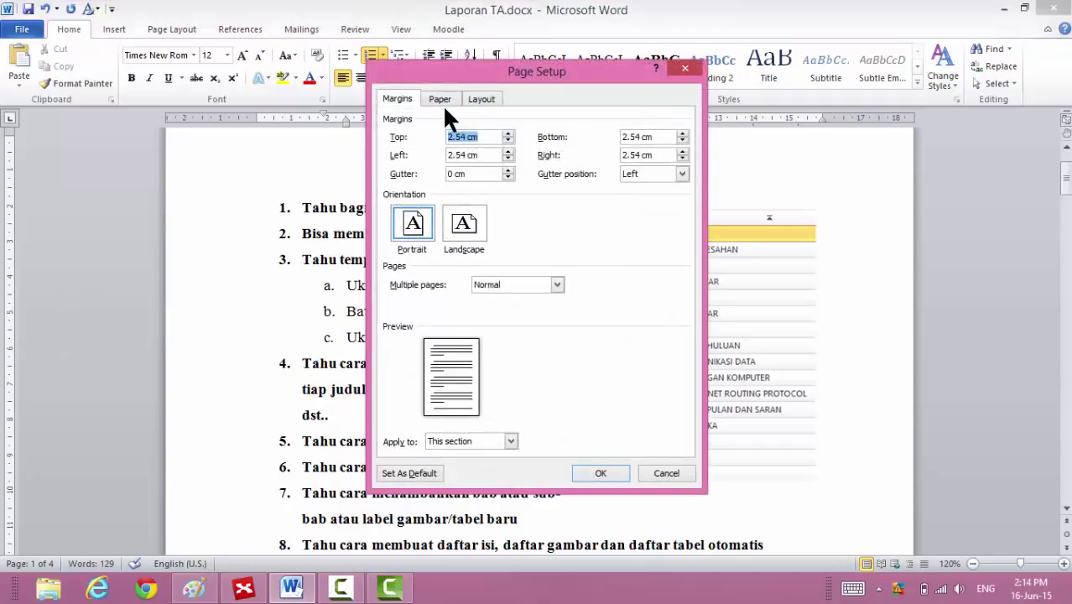
left_click(439, 99)
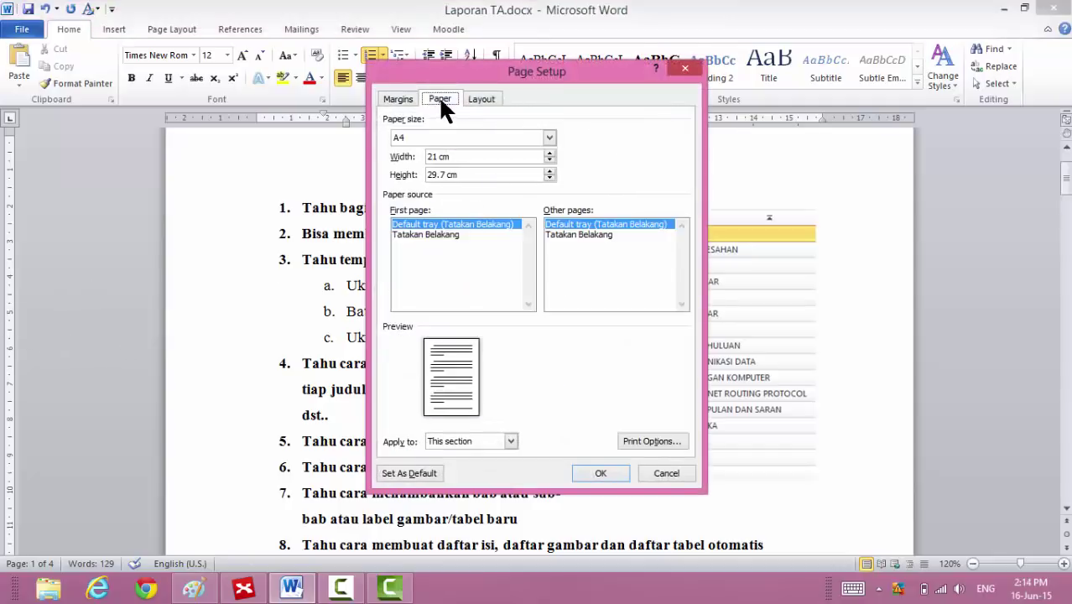
left_click(472, 441)
left_click(452, 470)
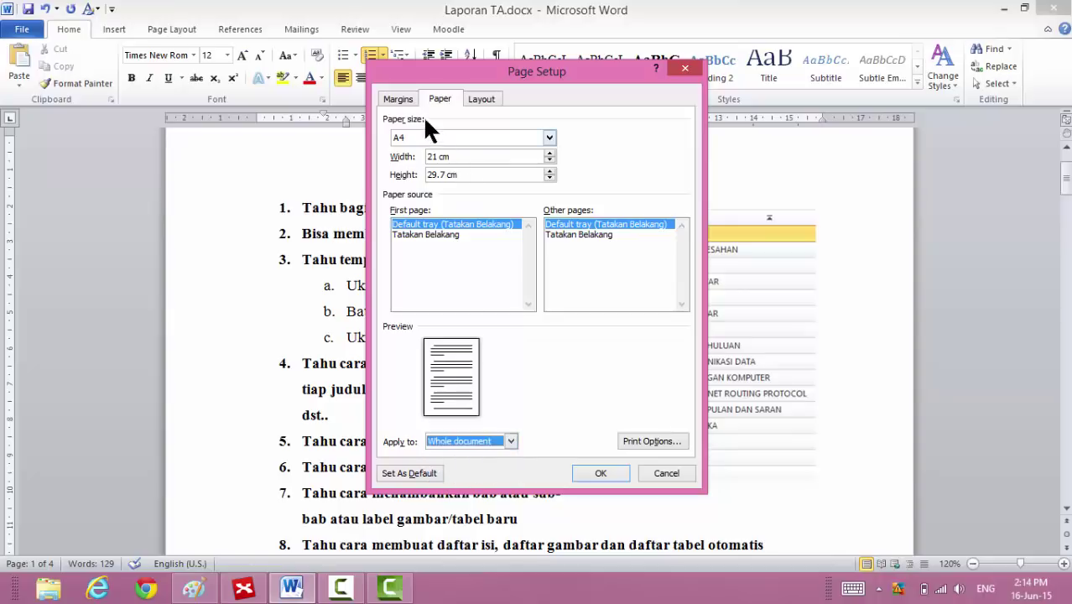
left_click(401, 101)
left_click(468, 443)
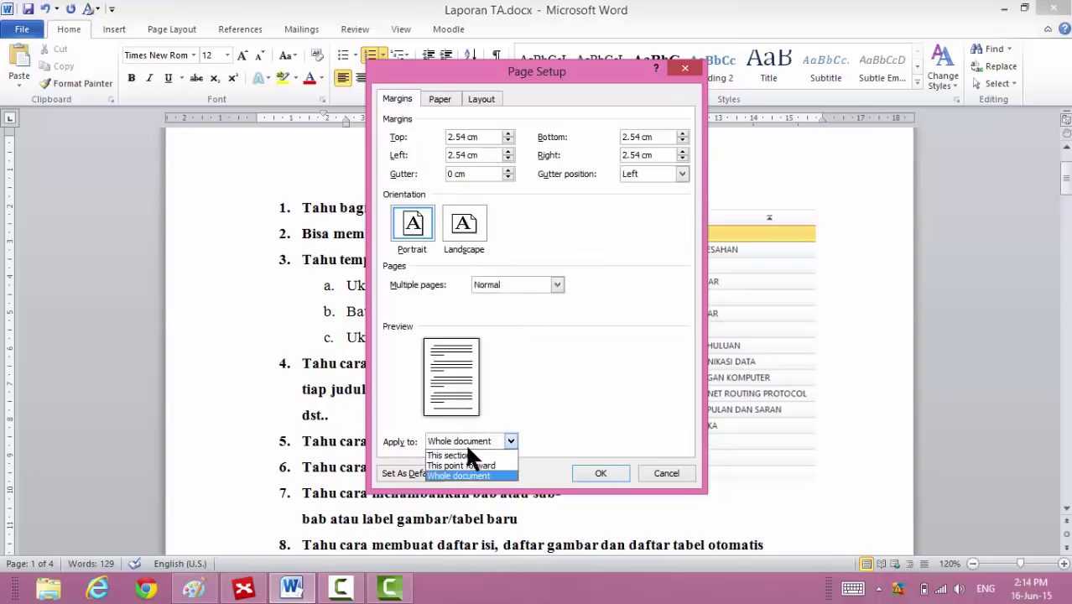
left_click(453, 472)
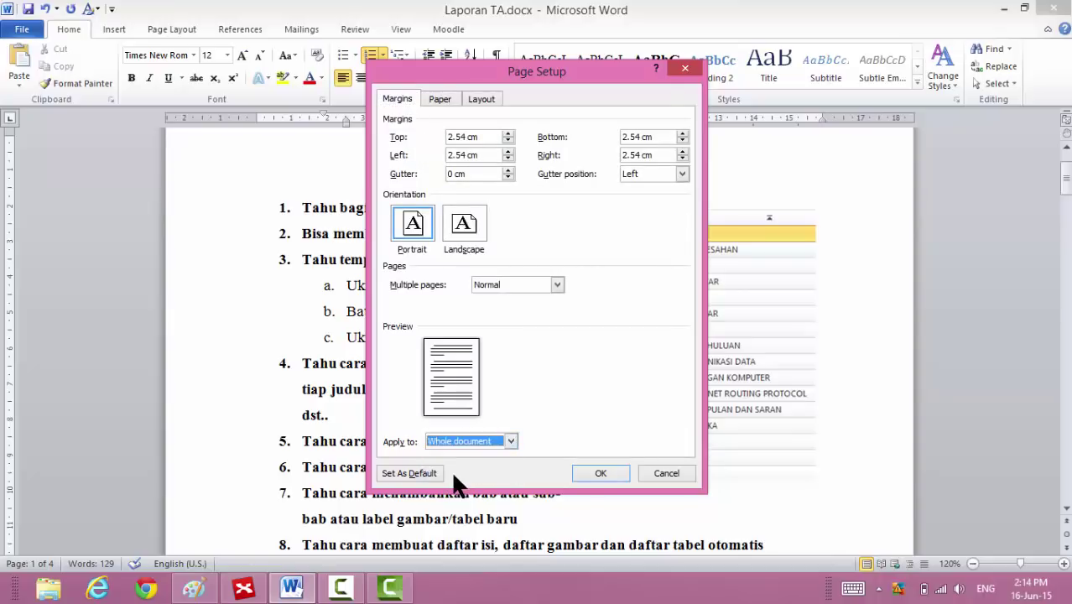
left_click(591, 472)
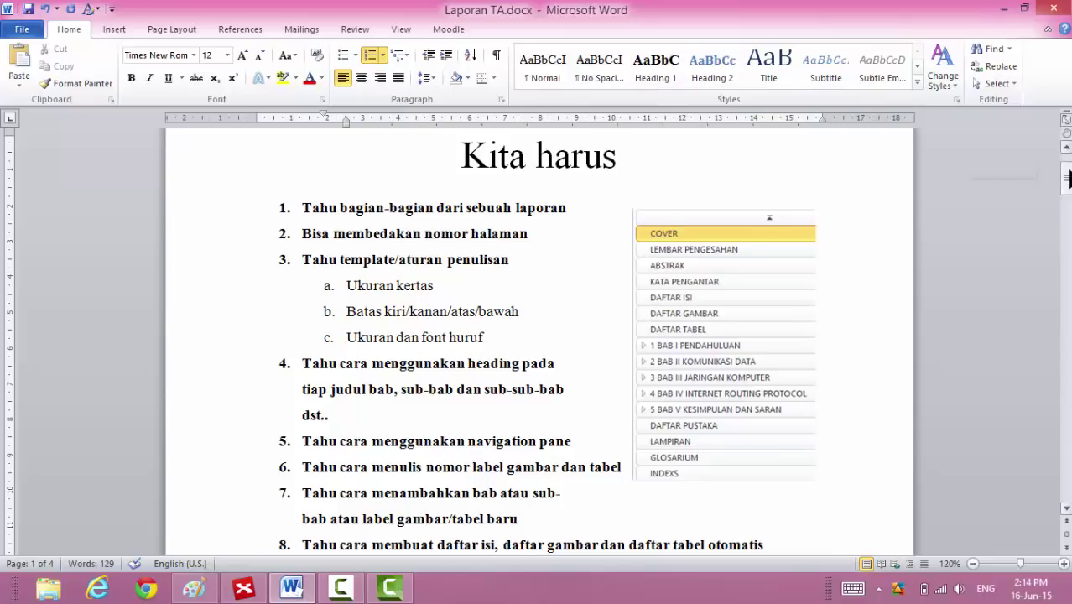
Format the Cover line below the numbered list as 14 pt, bold and centred.
left_click_drag(1068, 176, 1068, 202)
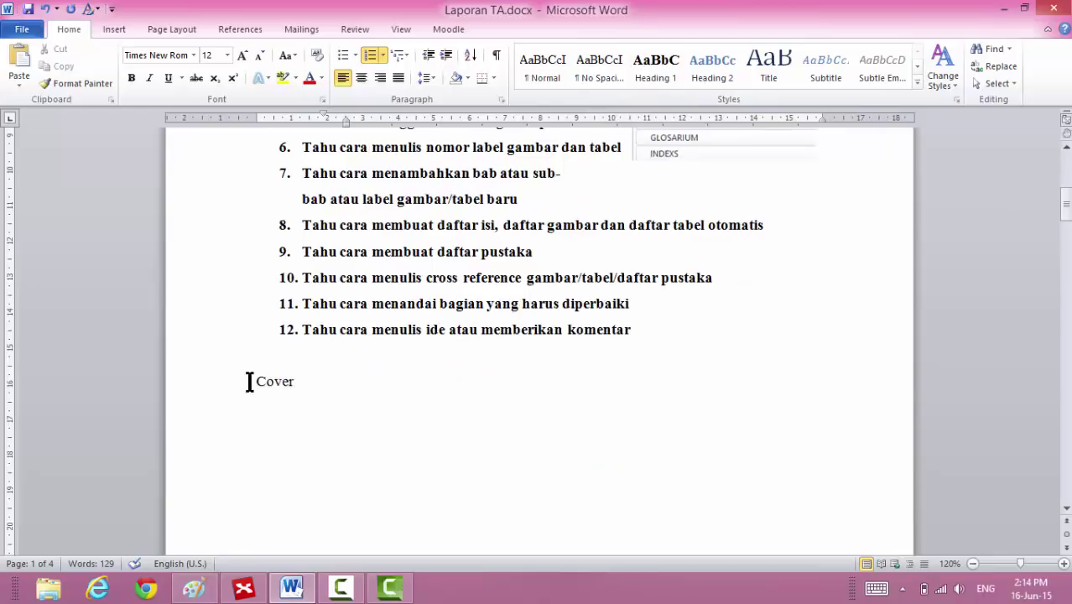
left_click(270, 388)
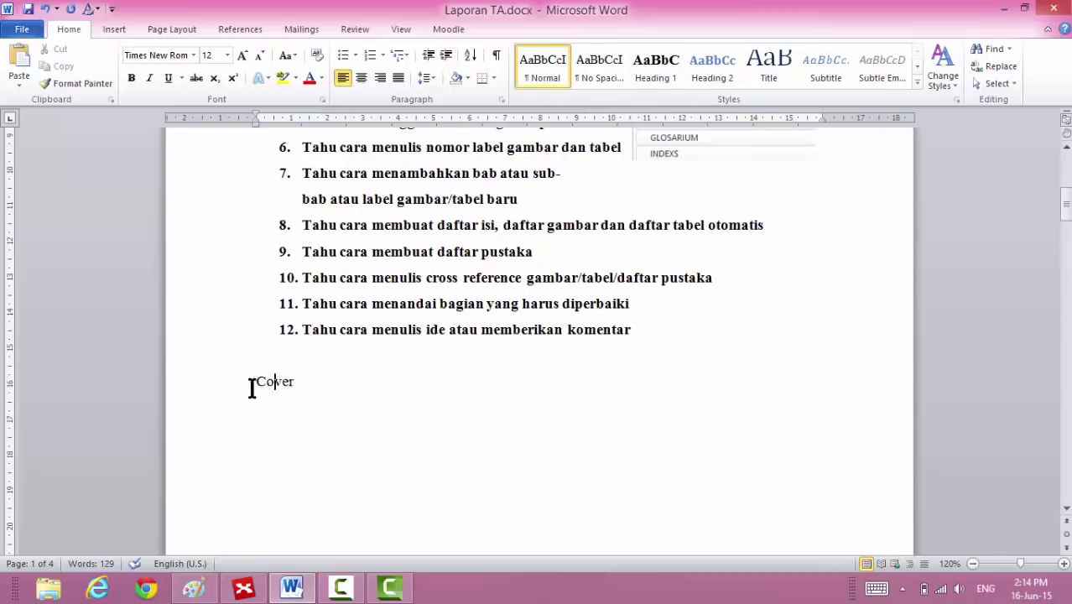
left_click(216, 393)
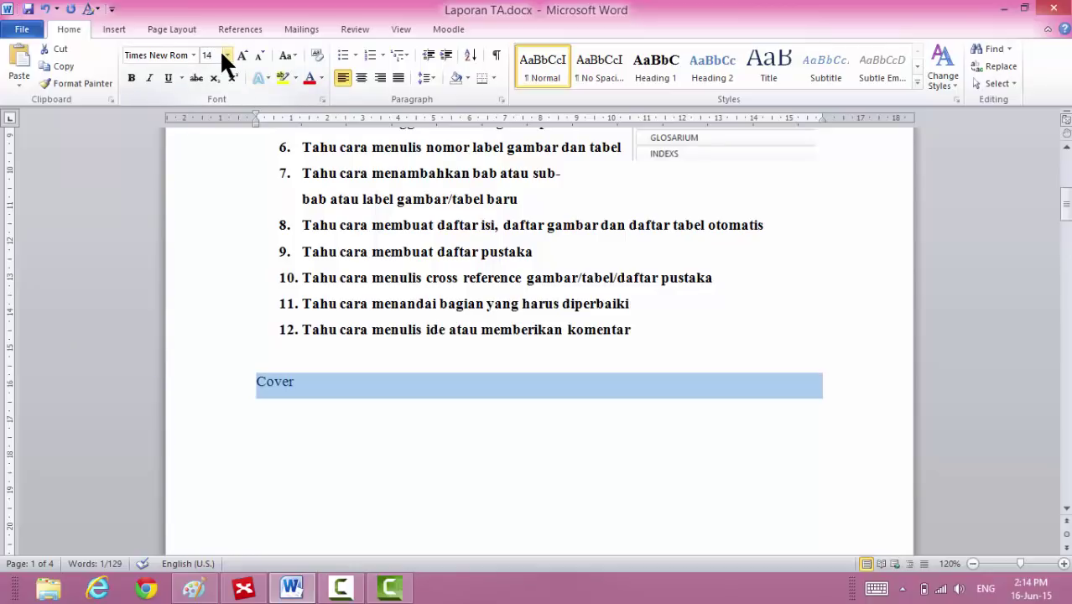
left_click(132, 77)
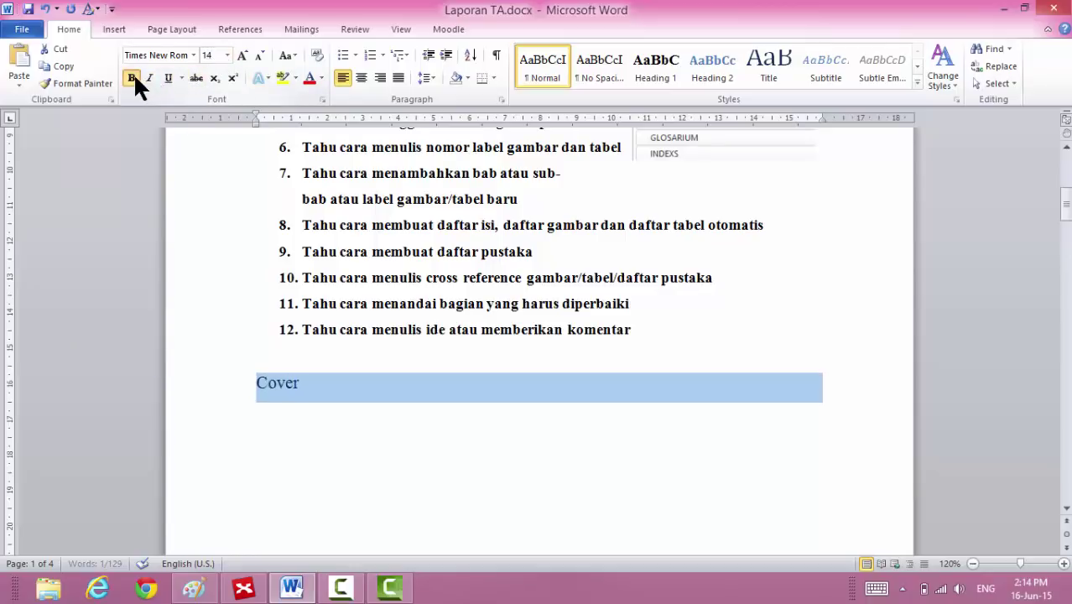
left_click(361, 77)
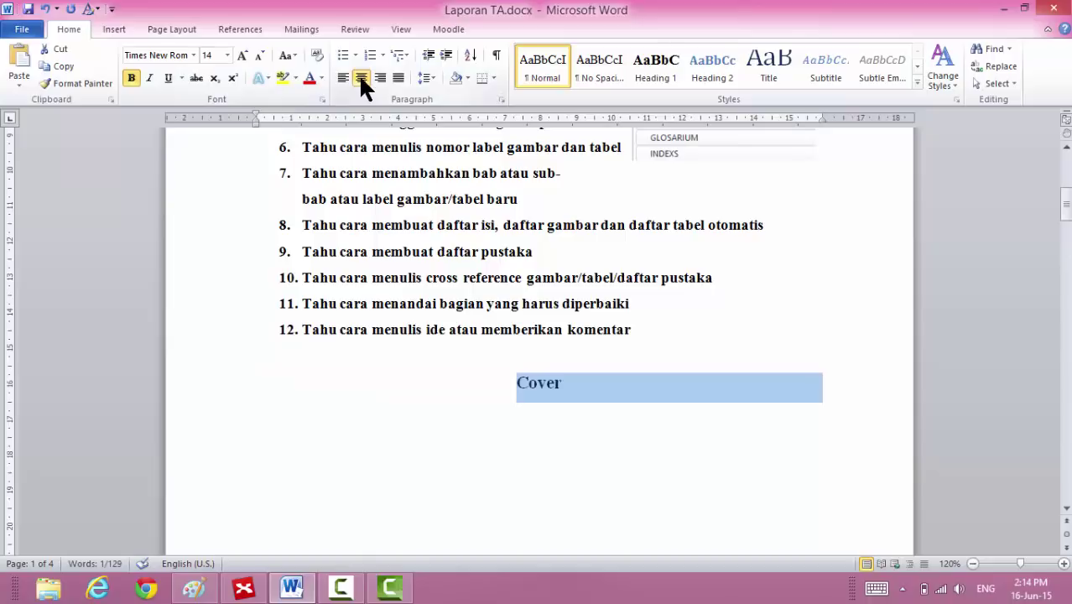
Update the Heading 1 style to match the formatting of the selected Cover line.
right_click(648, 69)
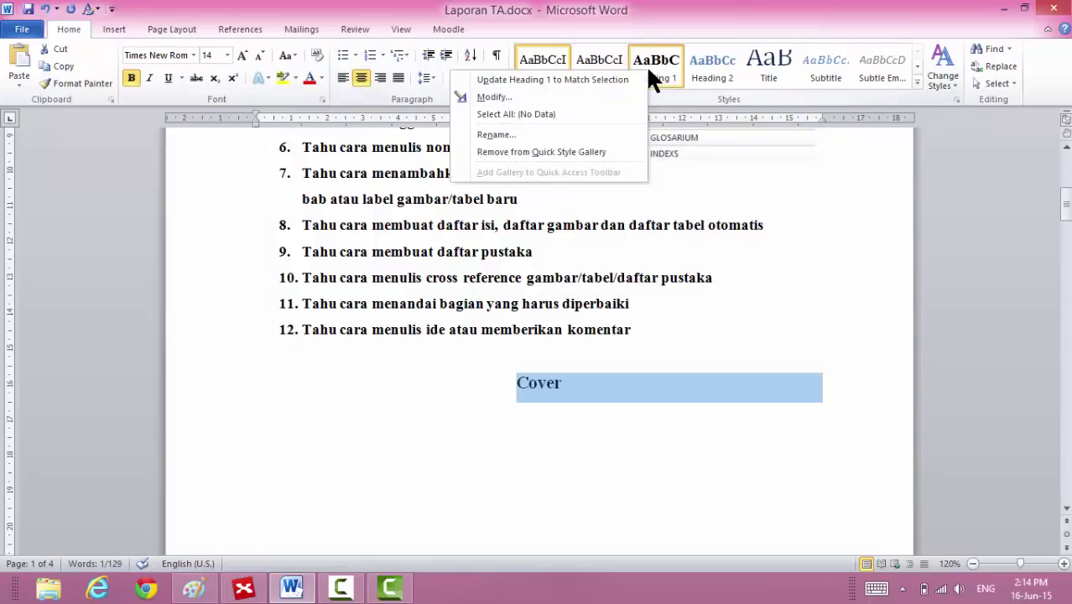
left_click(603, 79)
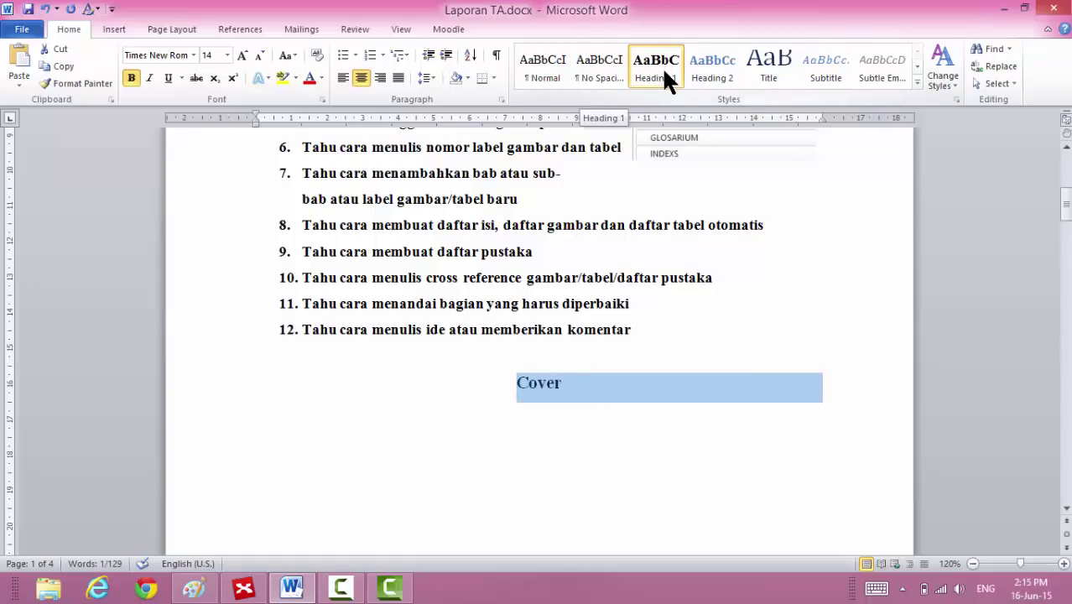
left_click(884, 363)
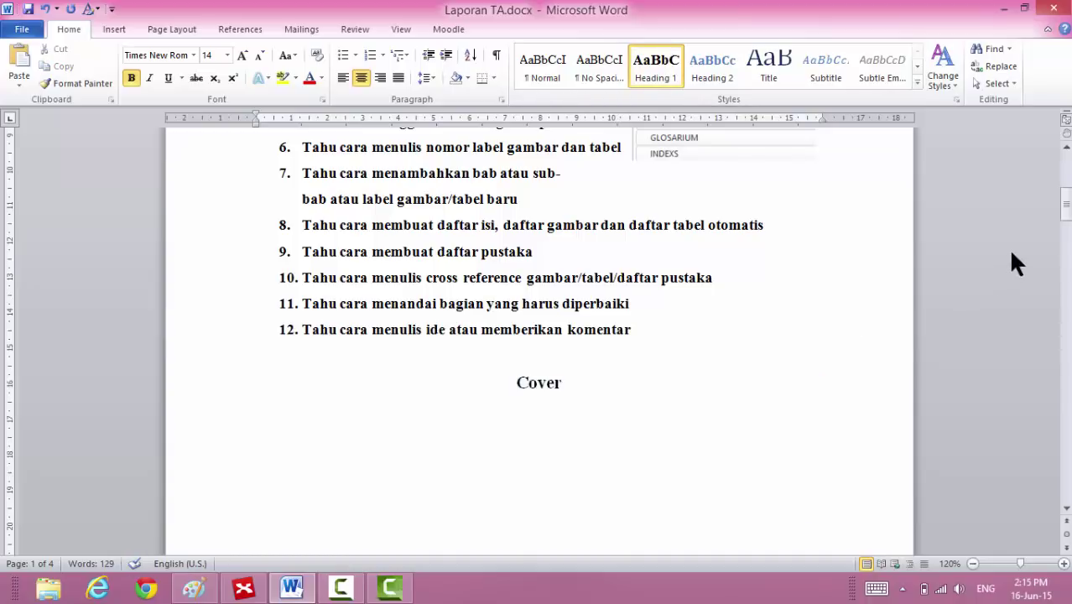
Apply the Heading 1 style to the front matter titles from Lembar pengesahan through Daftar tabel.
left_click_drag(1066, 208, 1069, 252)
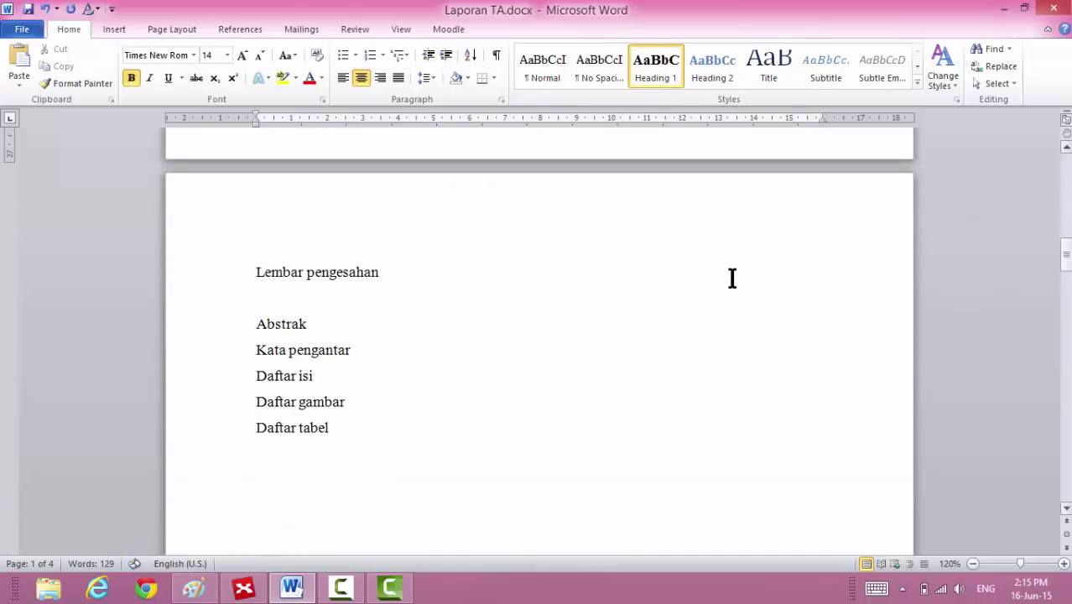
left_click_drag(251, 277, 402, 395)
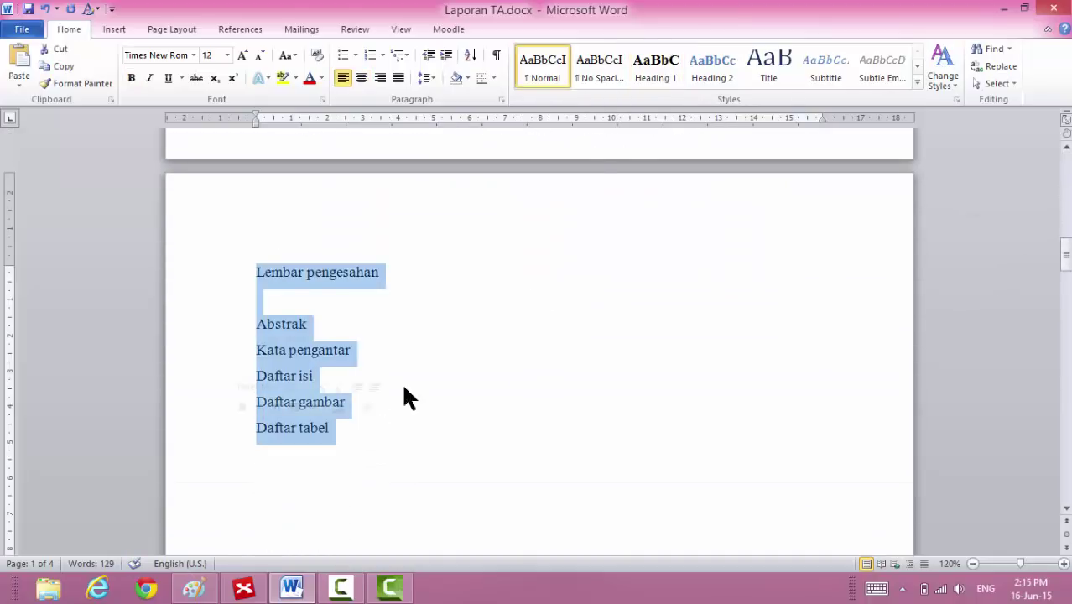
left_click(647, 67)
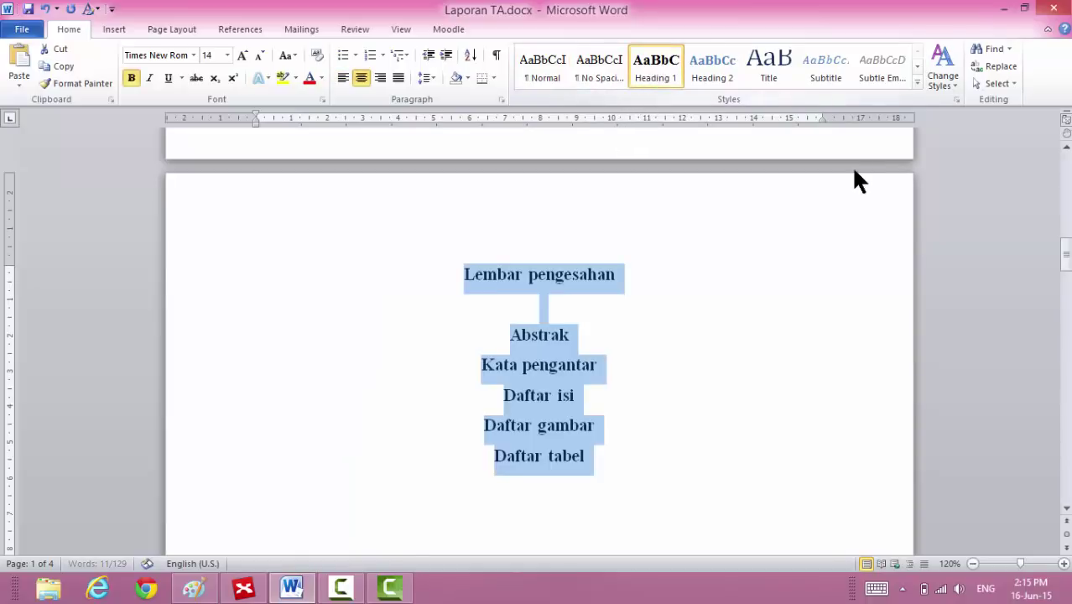
Apply the Heading 1 style to the Bab 1 s/d 4, Kesimpulan and Daftar pustaka lines.
left_click_drag(1063, 251, 1064, 331)
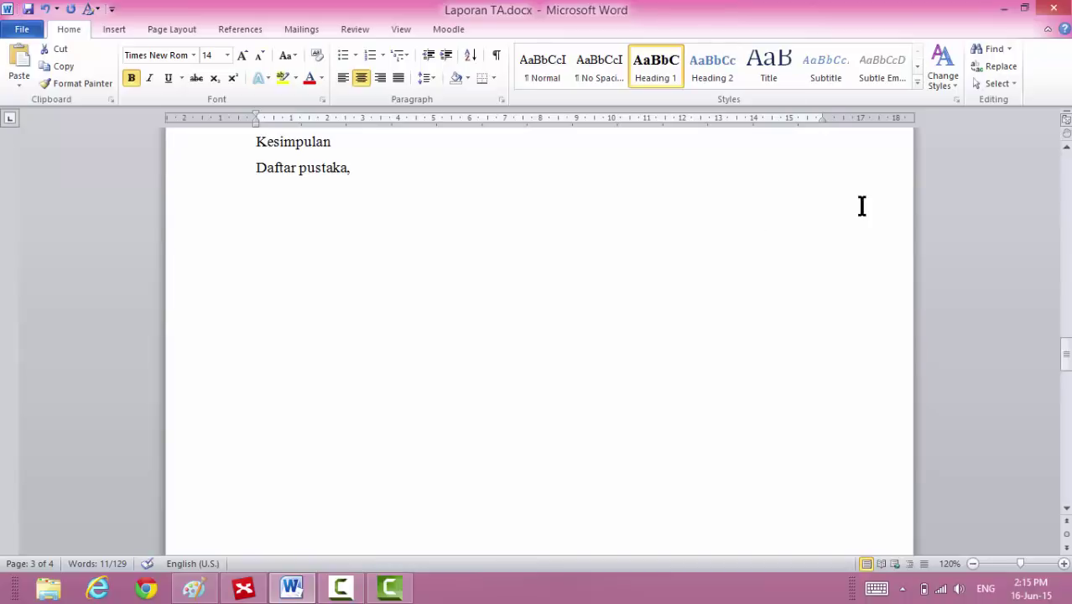
scroll(861, 206, "up", 3)
left_click(236, 275)
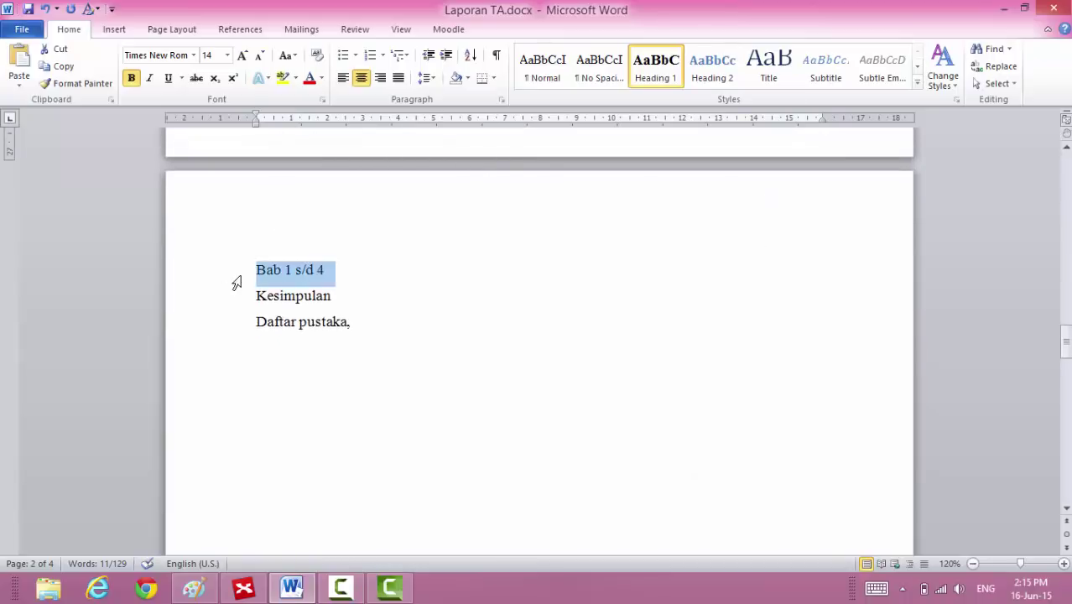
left_click_drag(237, 283, 251, 325)
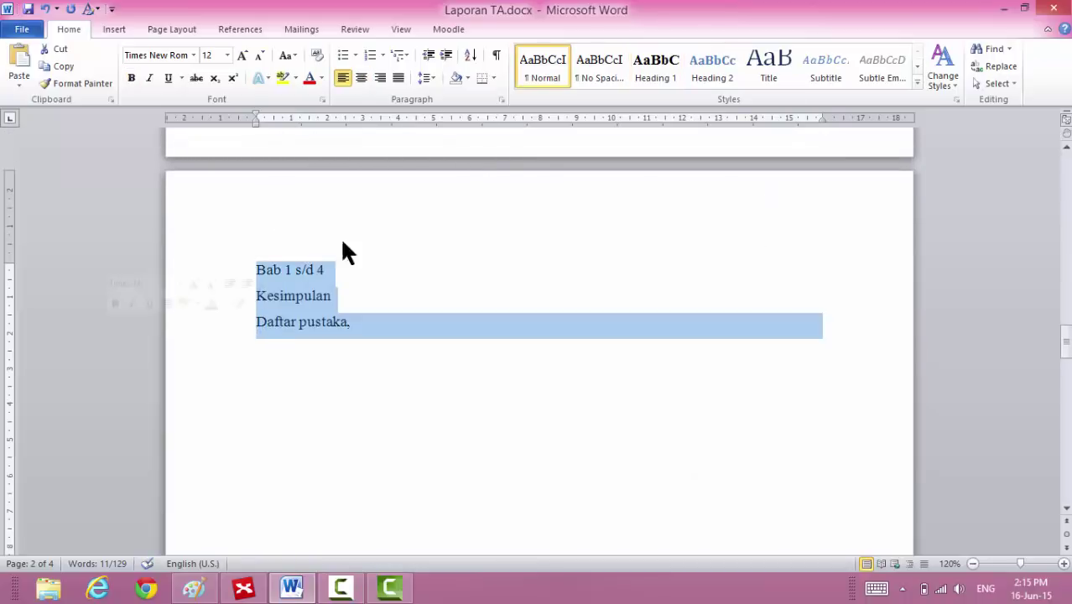
left_click(636, 71)
Apply the Heading 1 style to the Lampiran line in the last section.
left_click_drag(1065, 340, 1066, 426)
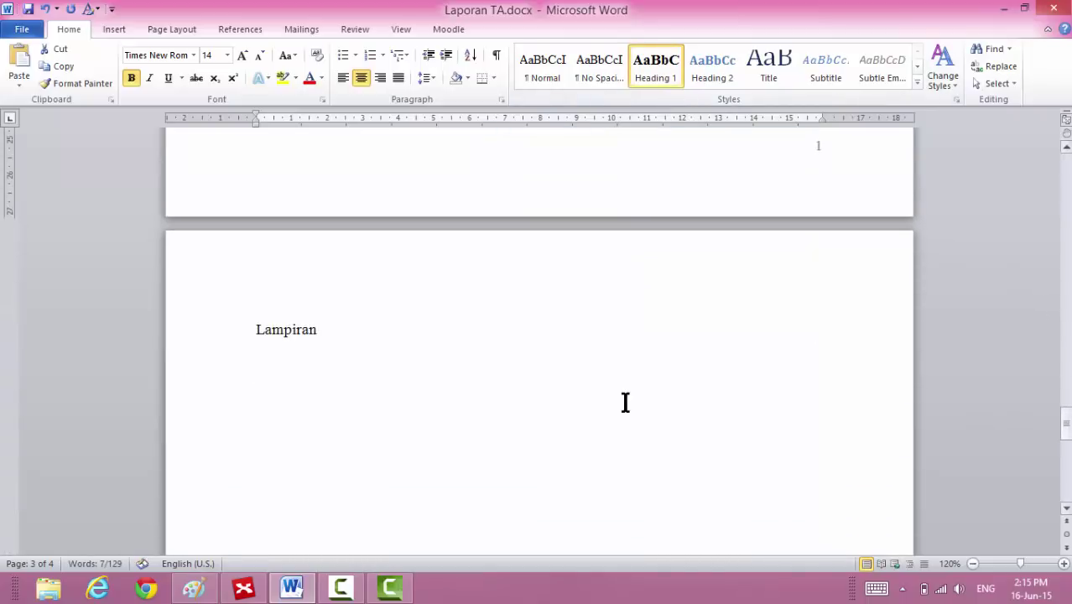
left_click(239, 346)
left_click(655, 69)
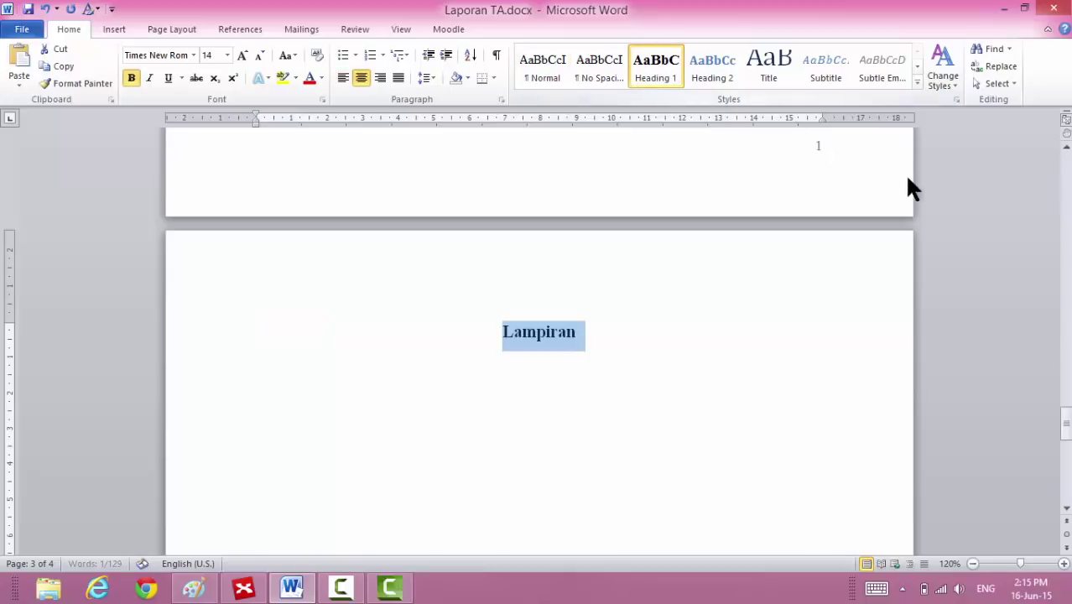
left_click(1067, 182)
left_click(1067, 183)
left_click(1067, 183)
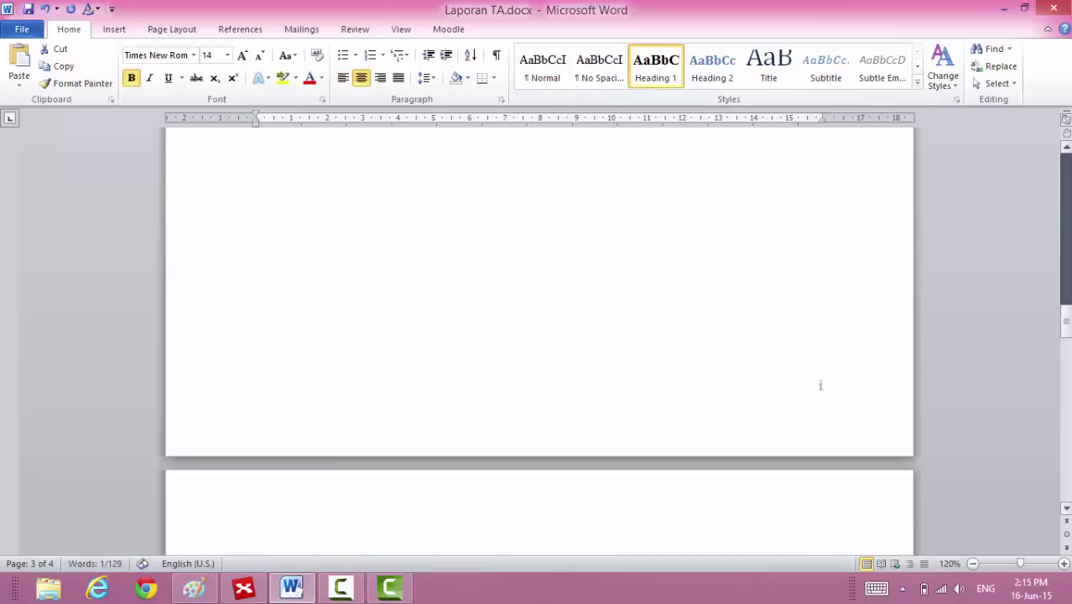
left_click(1067, 183)
left_click(1067, 184)
left_click(1068, 183)
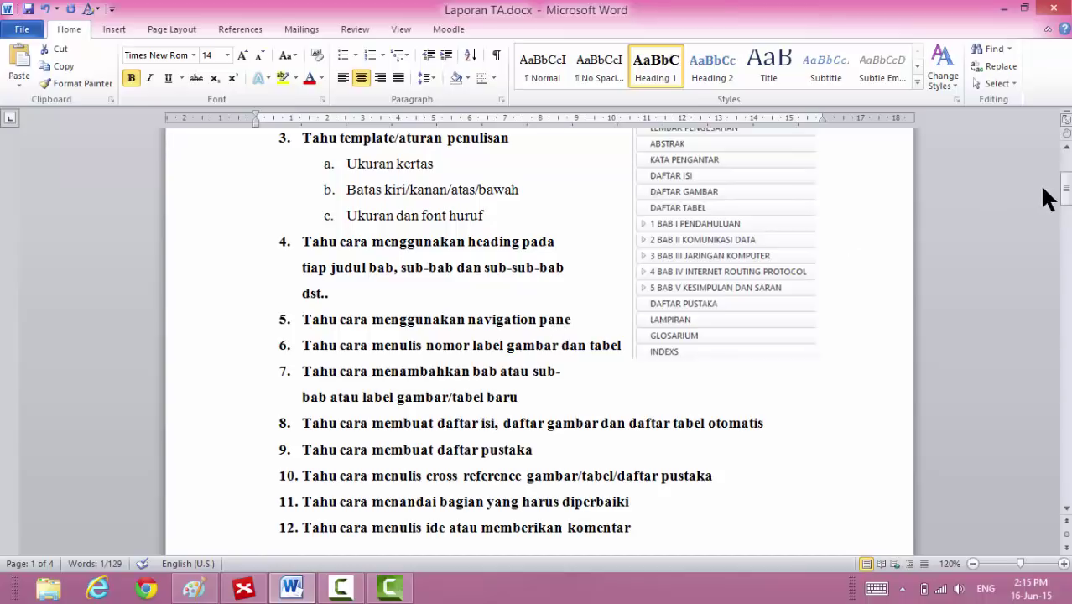
Display the document's heading outline and jump to the Lembar pengesahan title.
left_click_drag(1066, 186, 1068, 223)
left_click(610, 153)
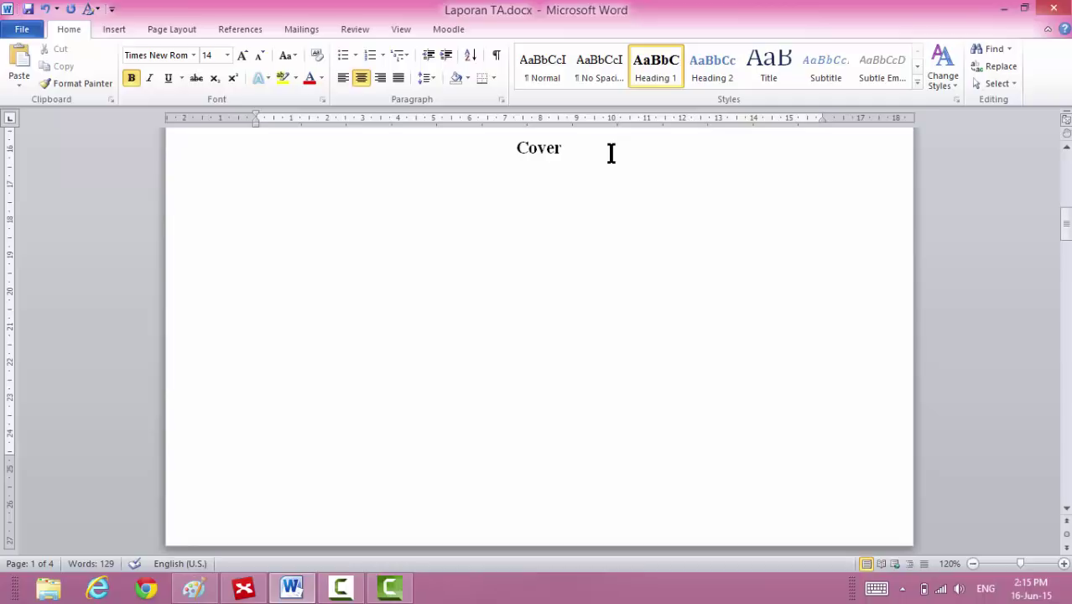
key("ctrl+f")
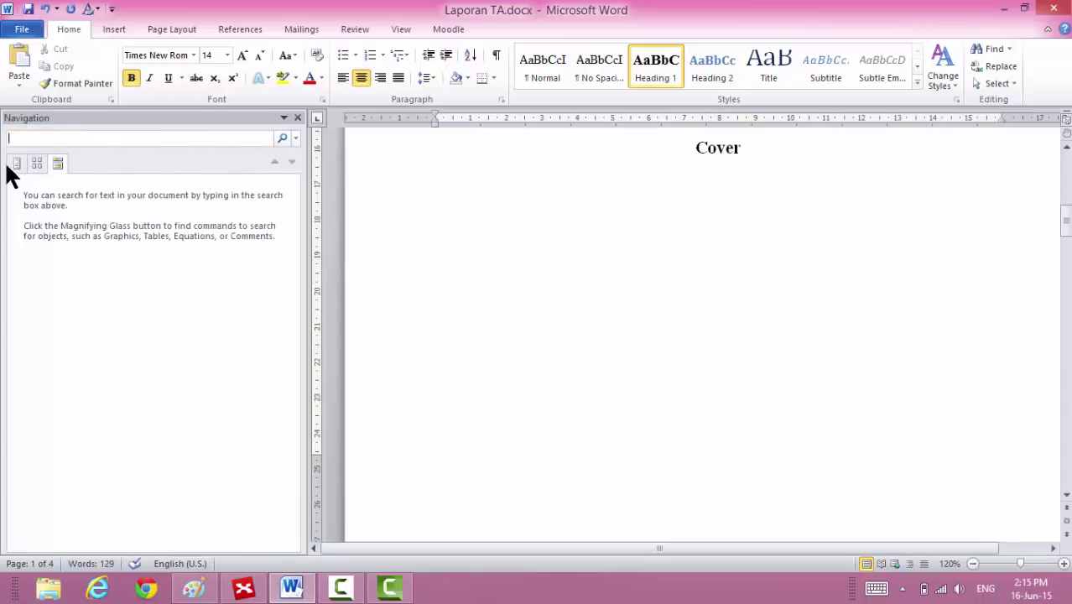
left_click(16, 165)
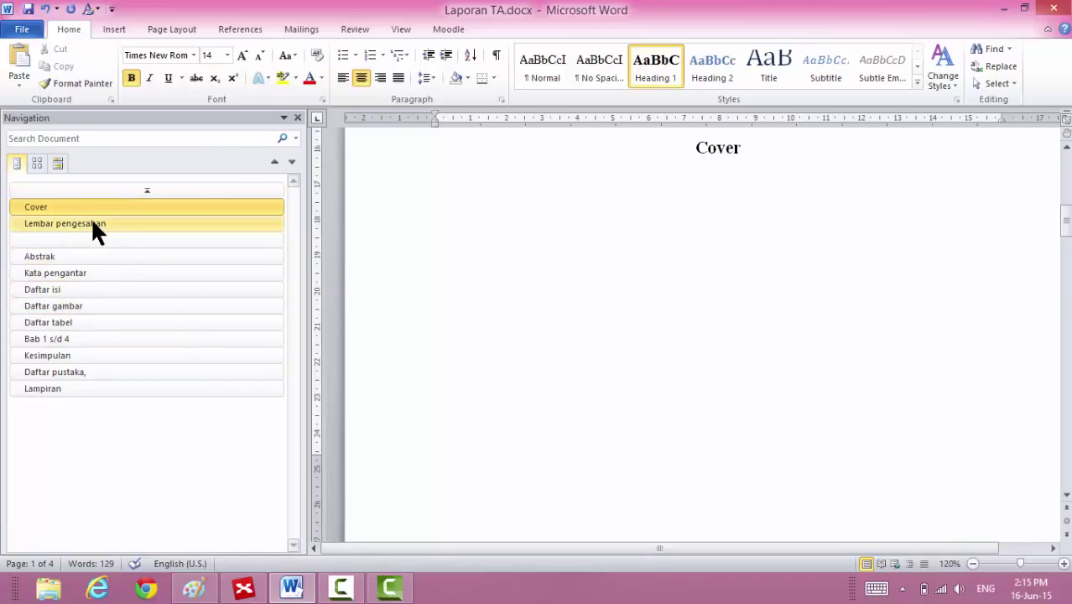
left_click(64, 223)
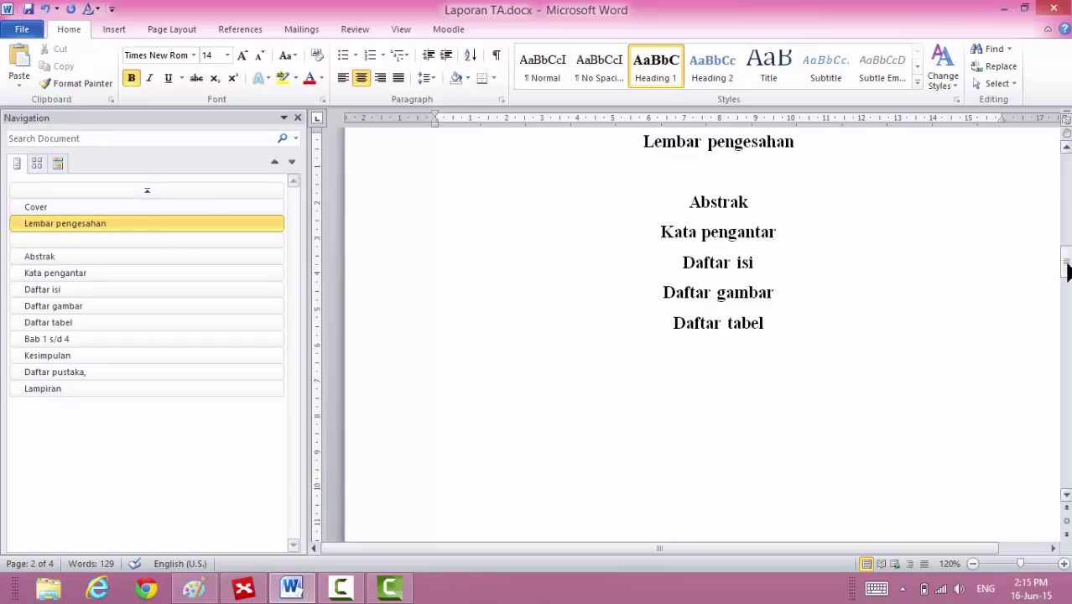
left_click_drag(1063, 272, 1064, 249)
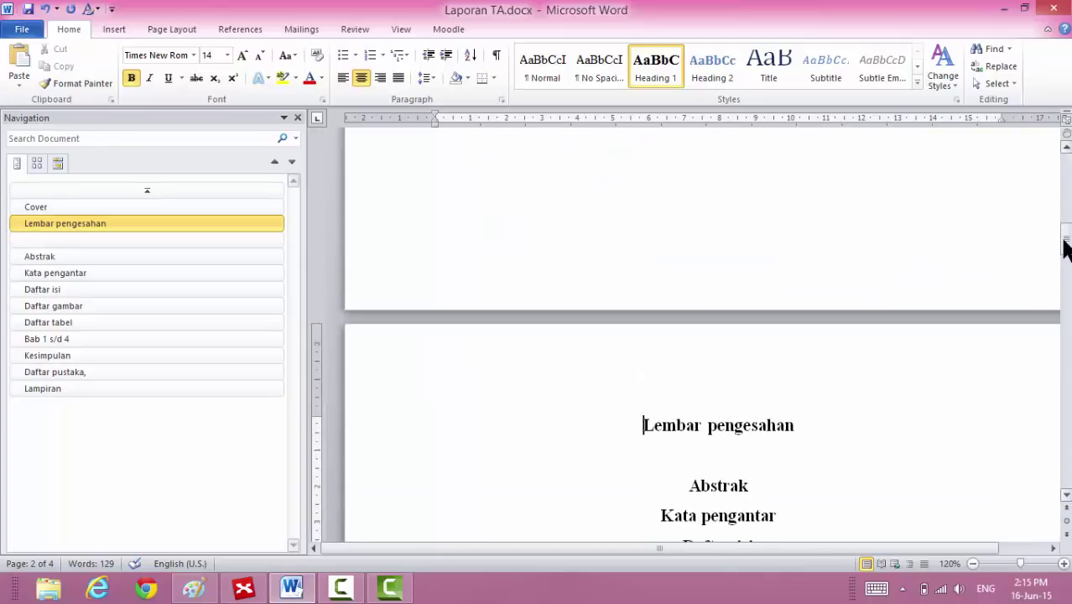
Insert page breaks before the Abstrak and Kata pengantar titles.
left_click(74, 241)
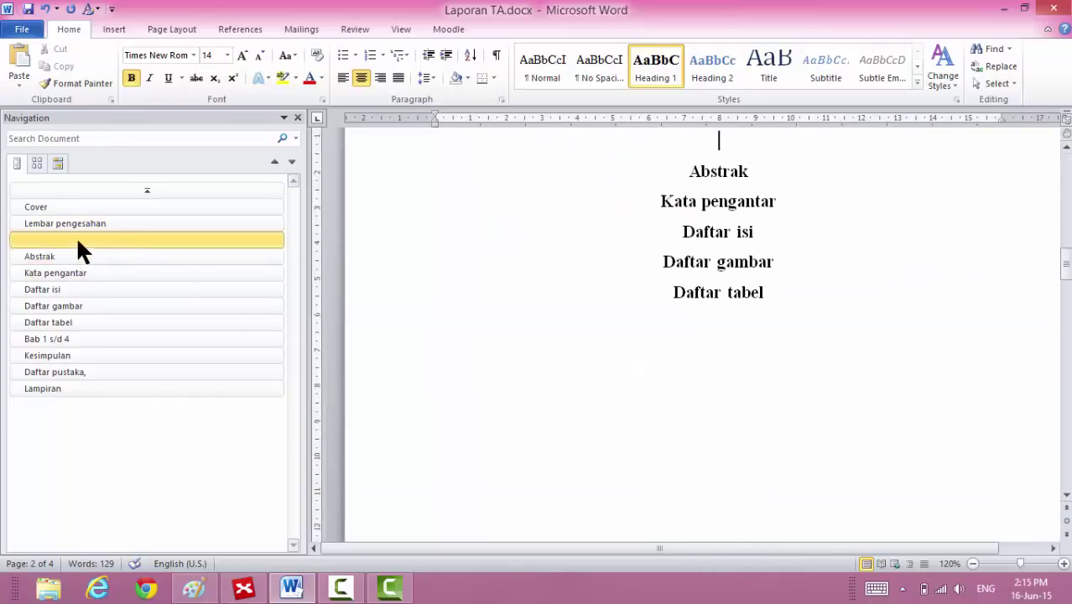
left_click(684, 171)
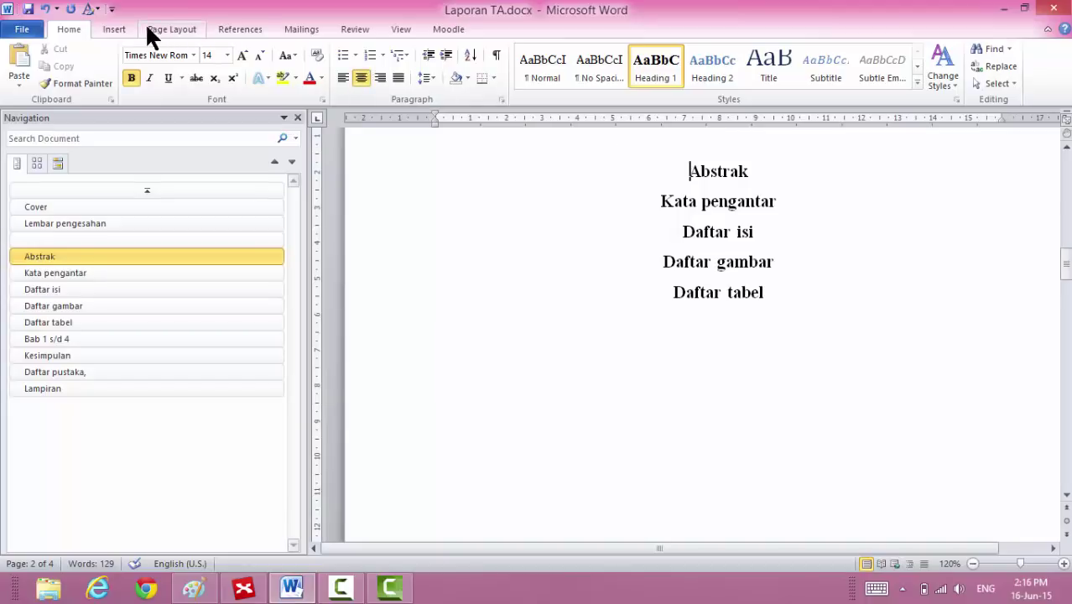
left_click(115, 29)
left_click(87, 60)
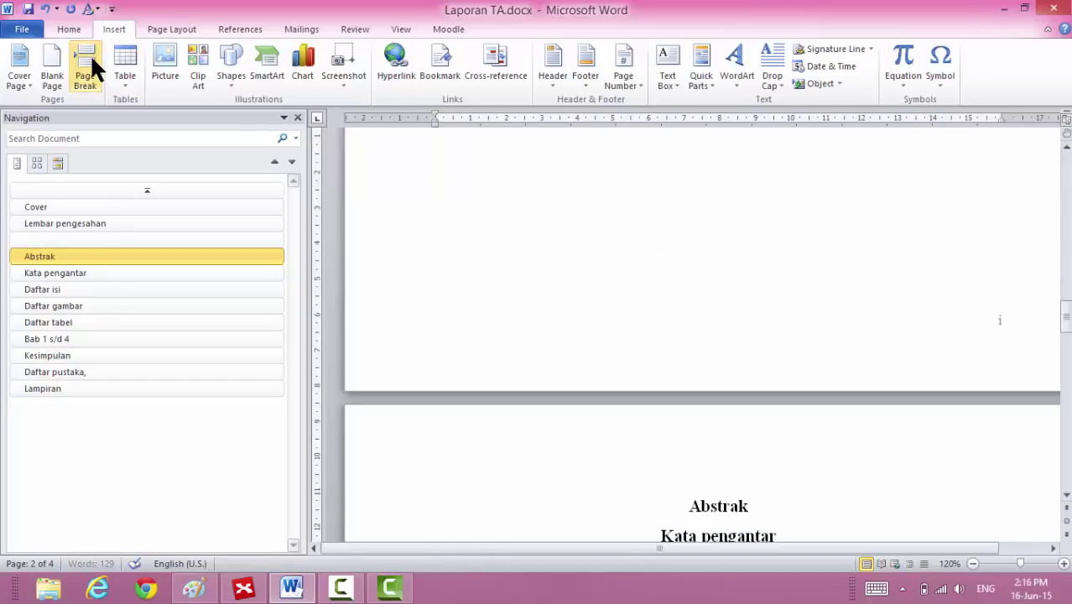
left_click(52, 270)
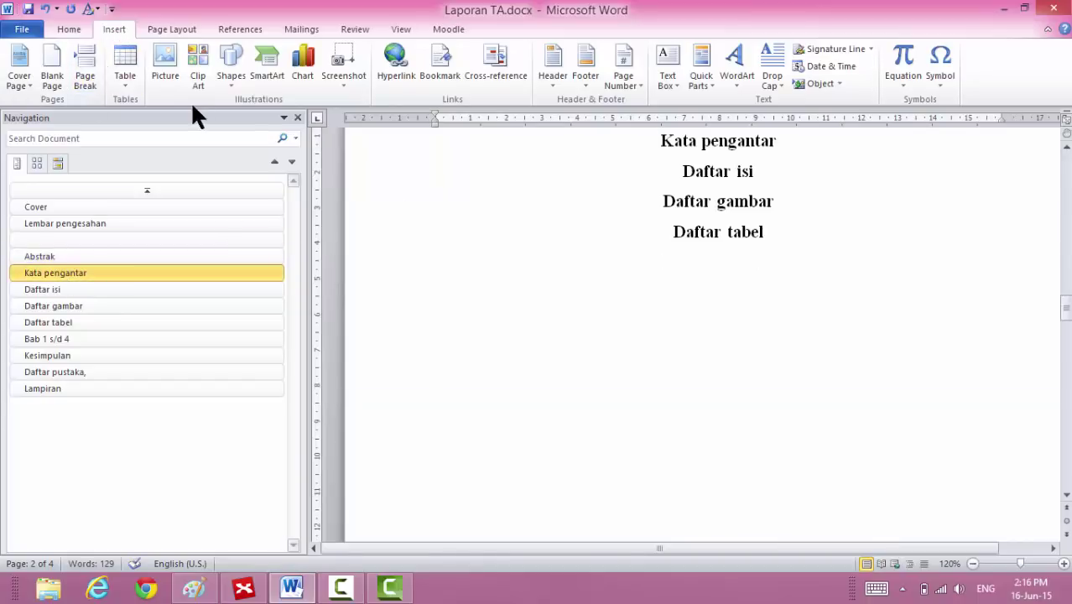
left_click(89, 67)
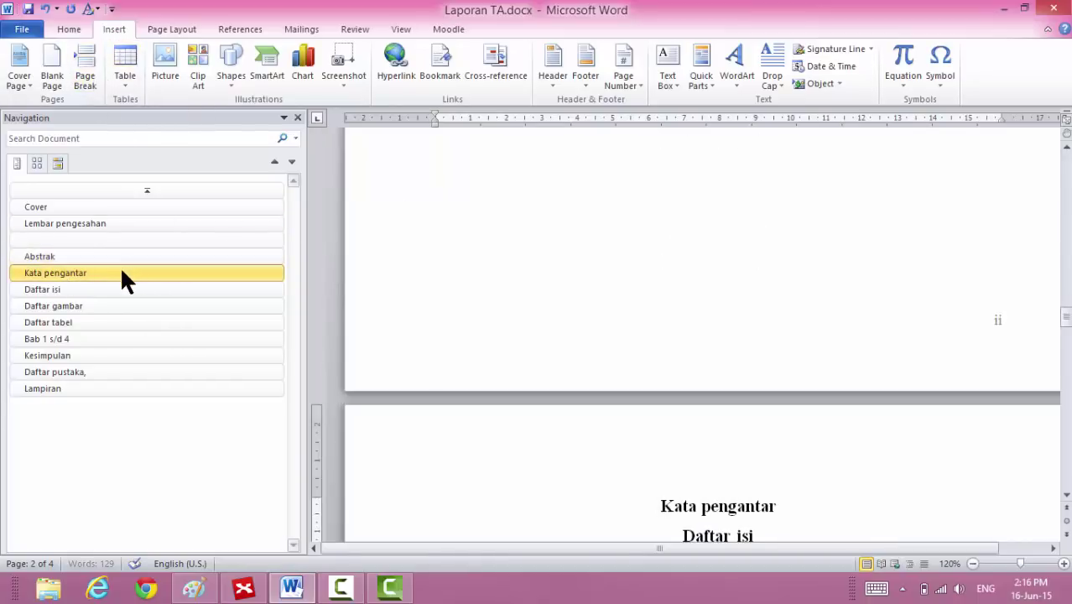
Insert page breaks before the Daftar isi, Daftar gambar and Daftar tabel titles.
left_click(673, 536)
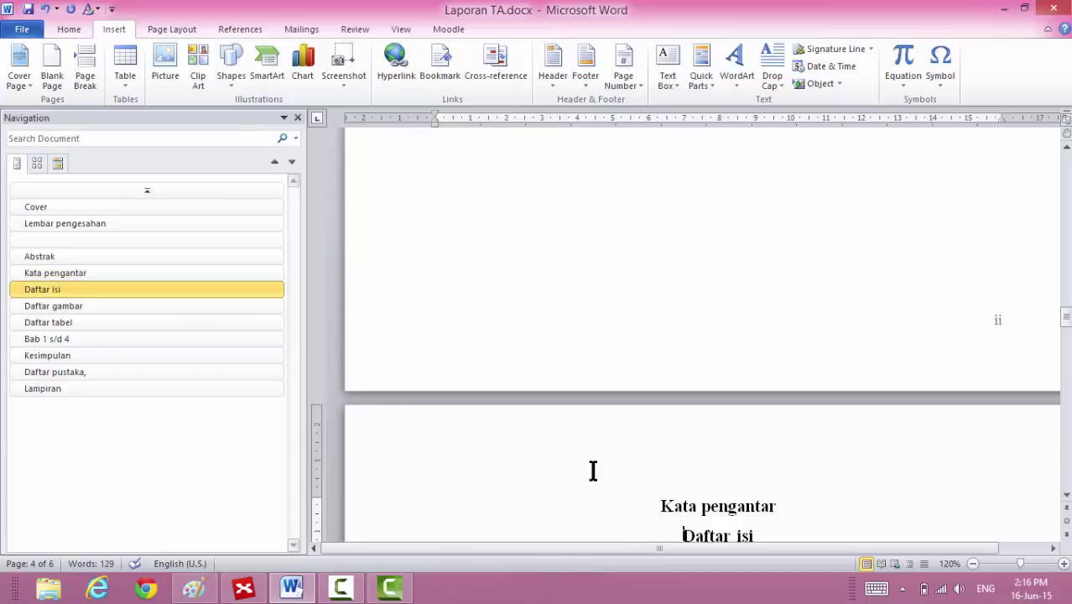
left_click(92, 74)
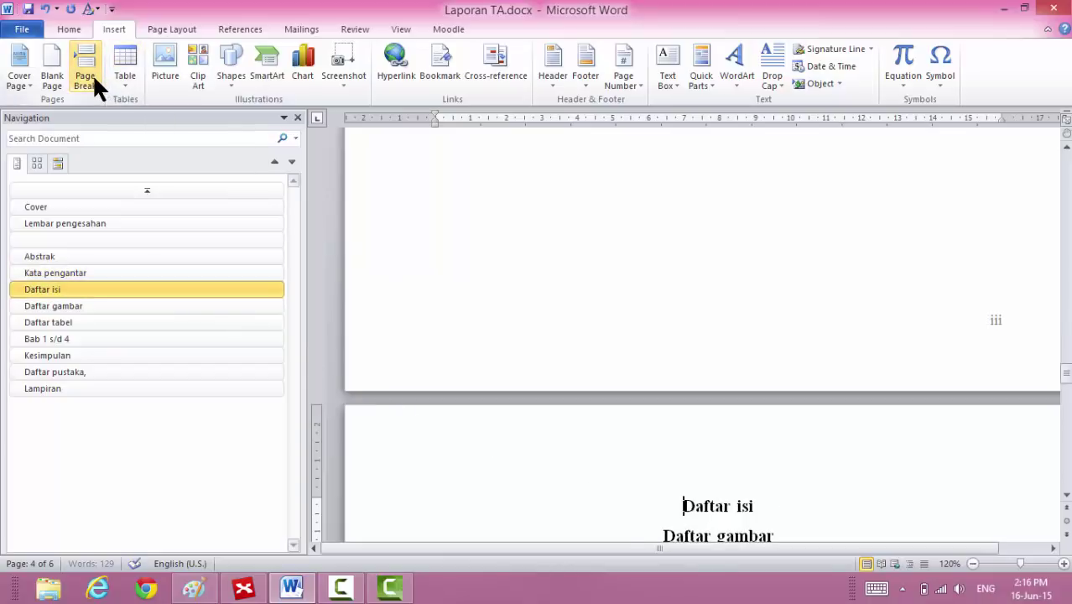
left_click(106, 306)
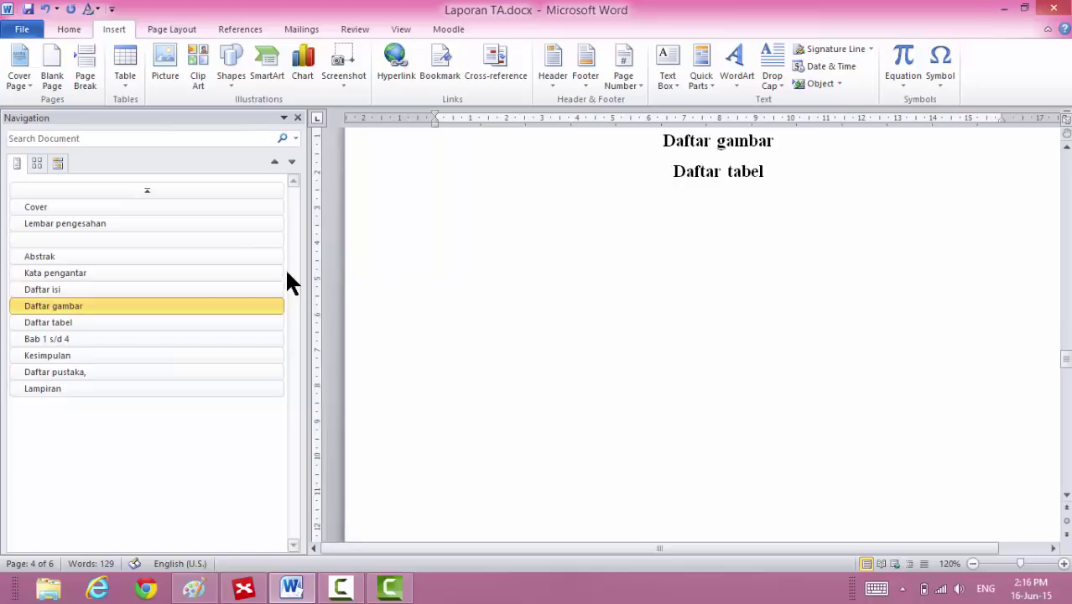
left_click(85, 72)
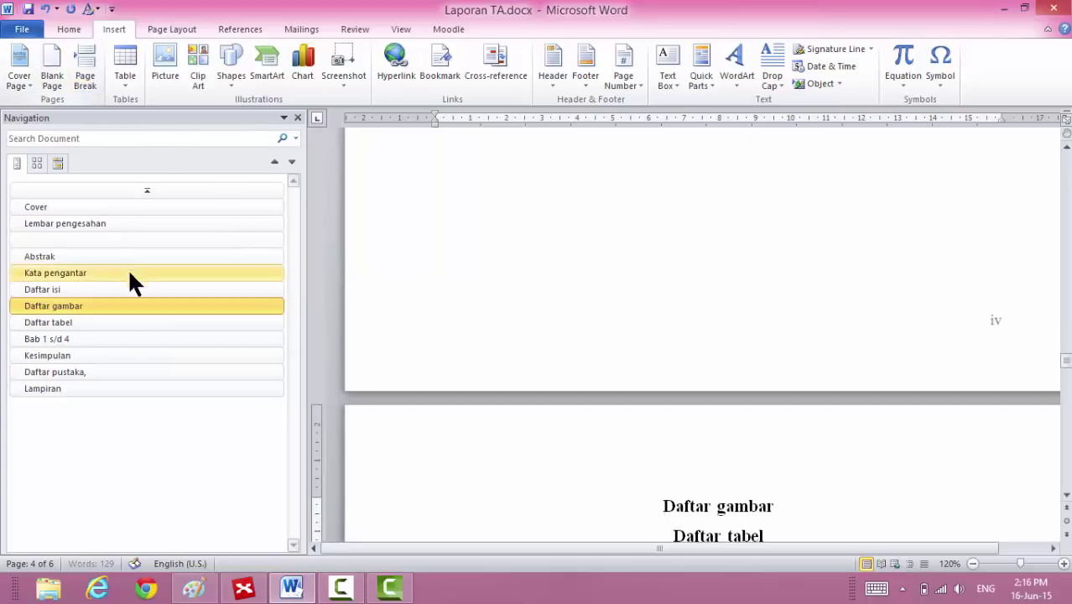
left_click(95, 320)
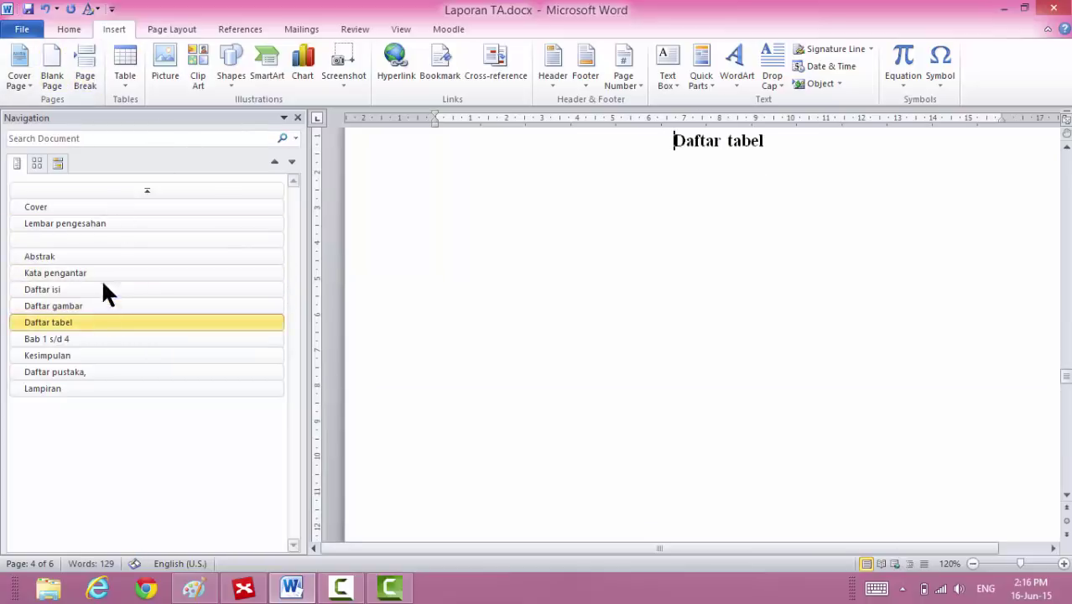
left_click(93, 73)
Hide the white space between the pages and go back up to the Cover title.
double_click(660, 393)
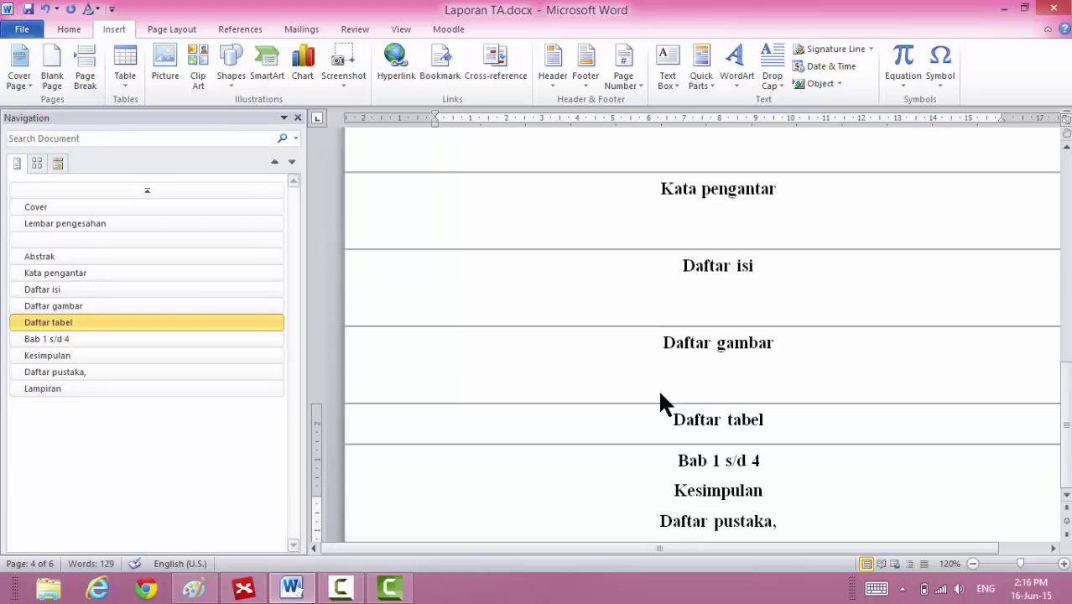
left_click_drag(1068, 393, 1068, 279)
mouse_move(1067, 258)
left_mouse_down()
mouse_move(1066, 240)
mouse_move(1066, 258)
left_mouse_up()
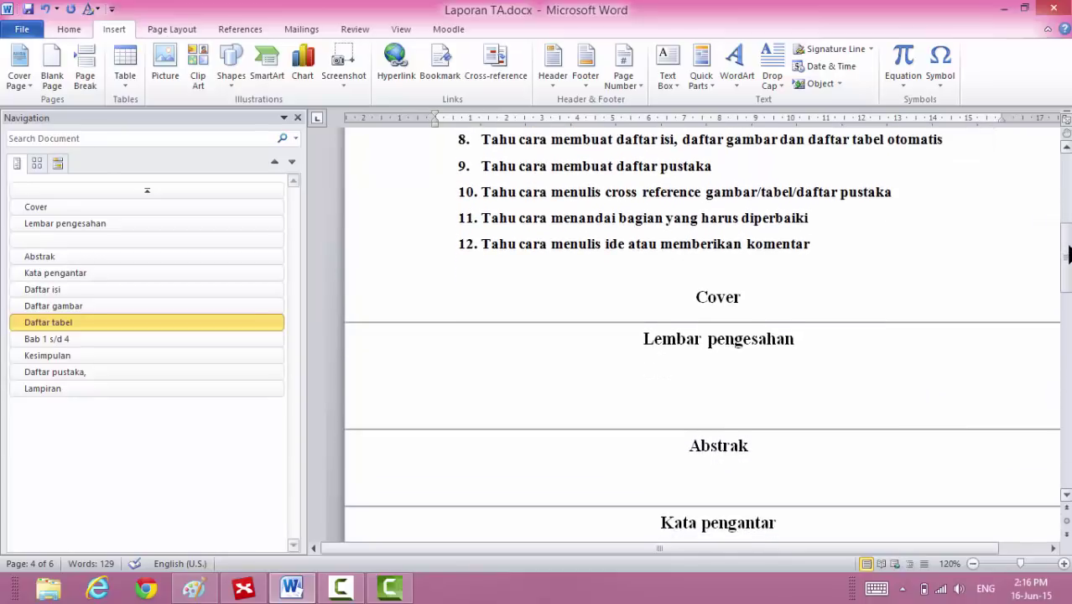
Change the empty heading line below Lembar pengesahan to the Normal style.
left_click(181, 239)
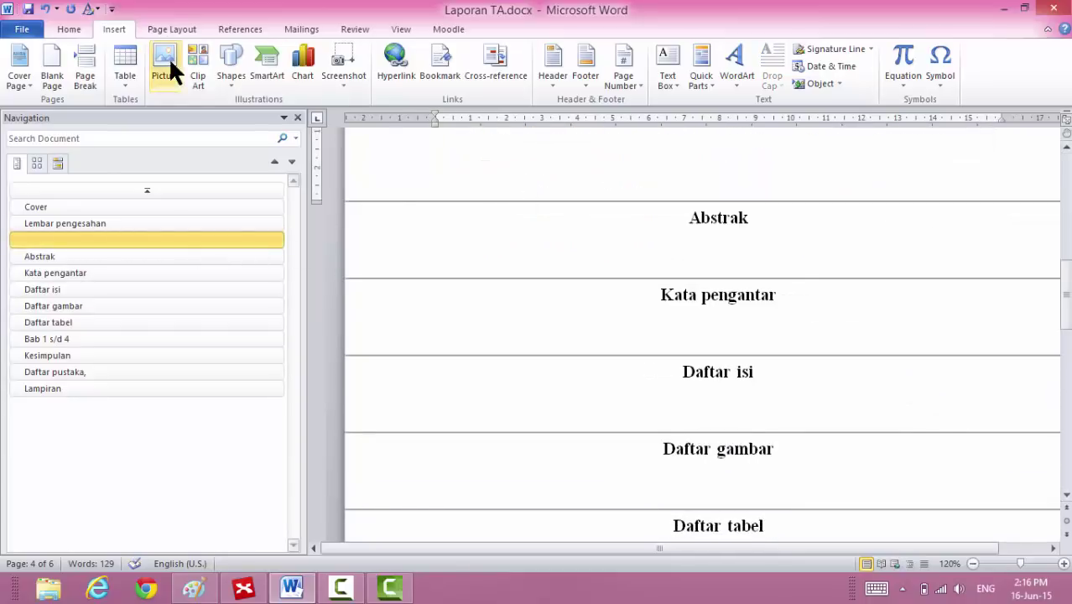
left_click(69, 28)
left_click(556, 52)
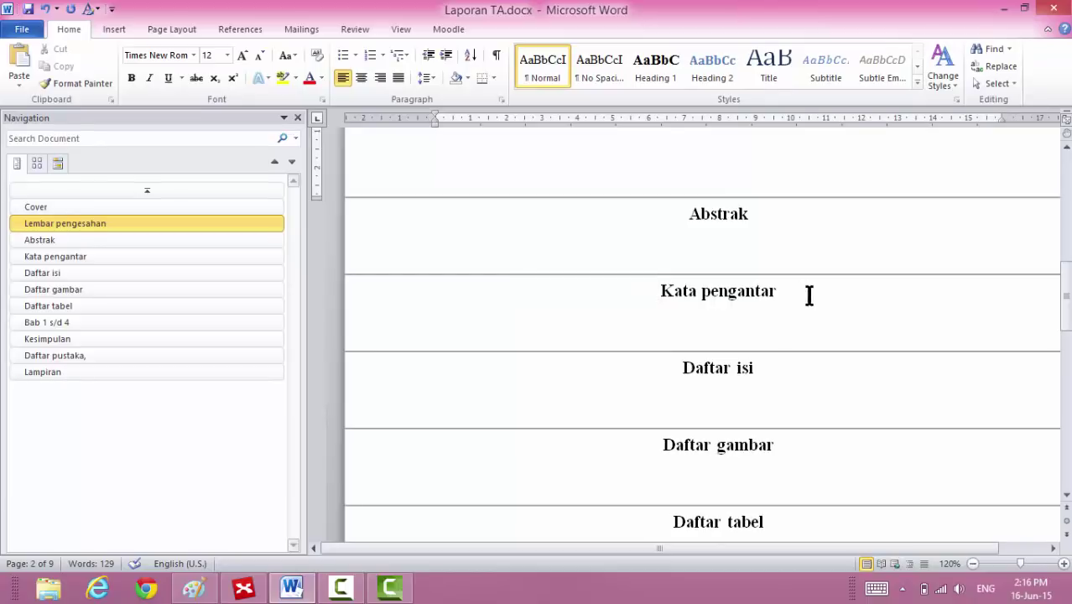
Convert the Kata pengantar, Abstrak, Daftar isi, Daftar gambar and Daftar tabel titles to uppercase.
left_click(761, 290)
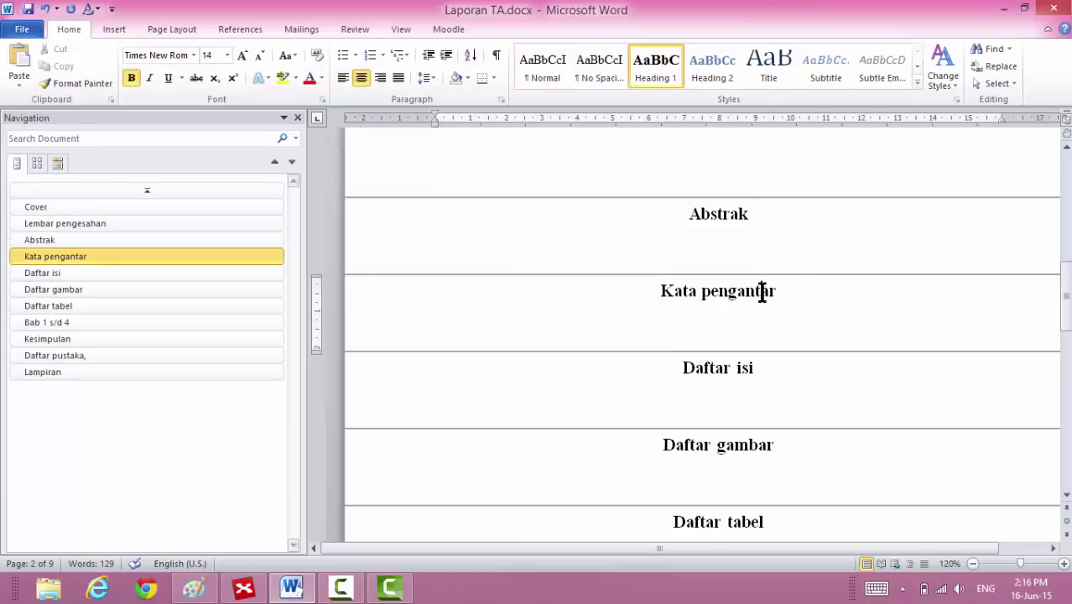
left_click(387, 299)
key("shift+F3")
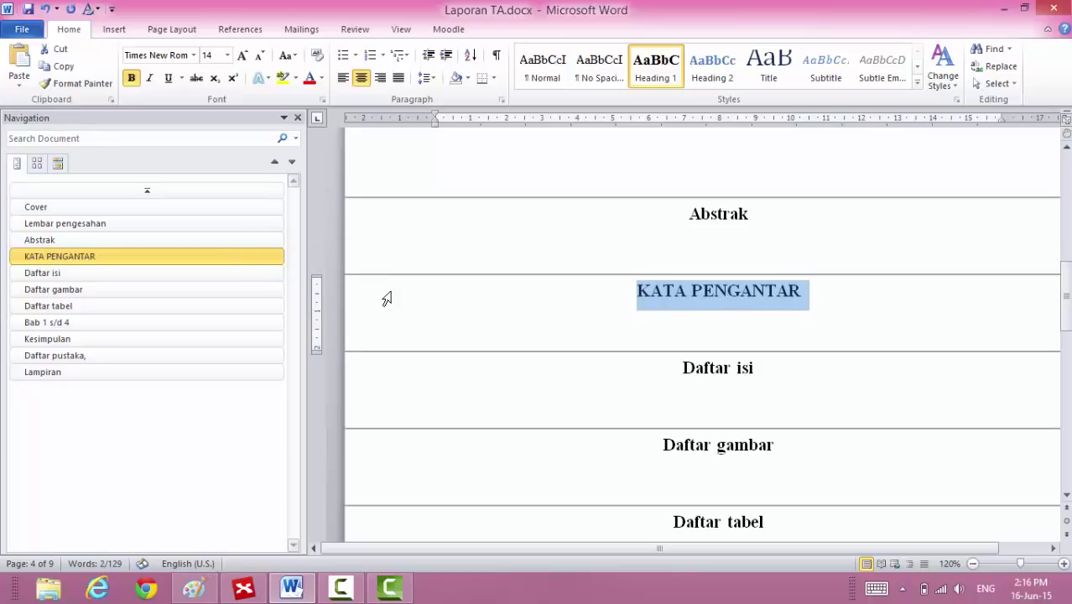
left_click(373, 218)
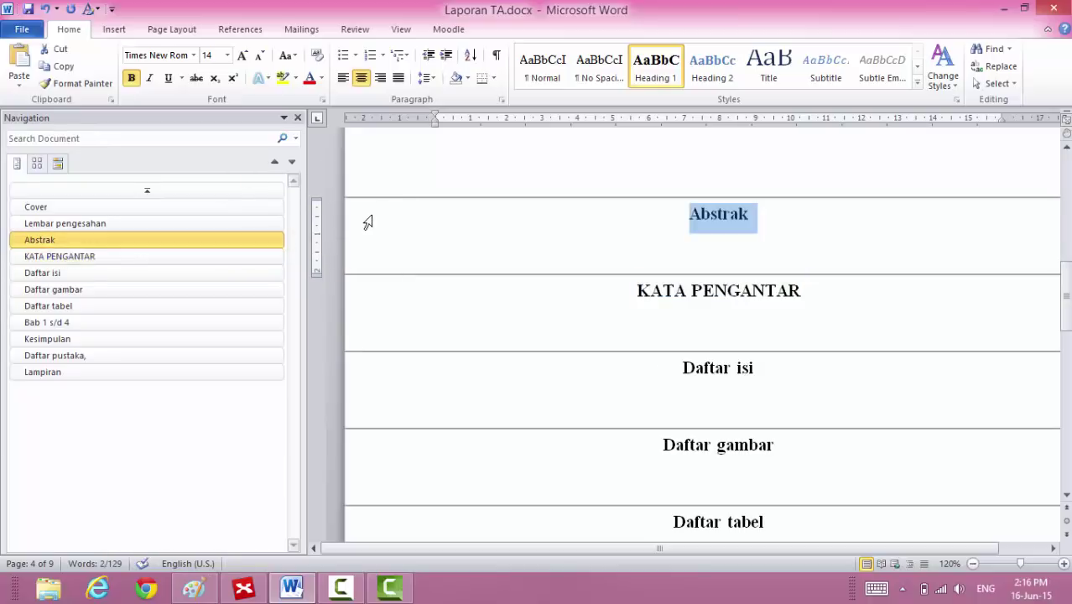
key("shift+F3")
left_click(394, 370)
key("shift+F3")
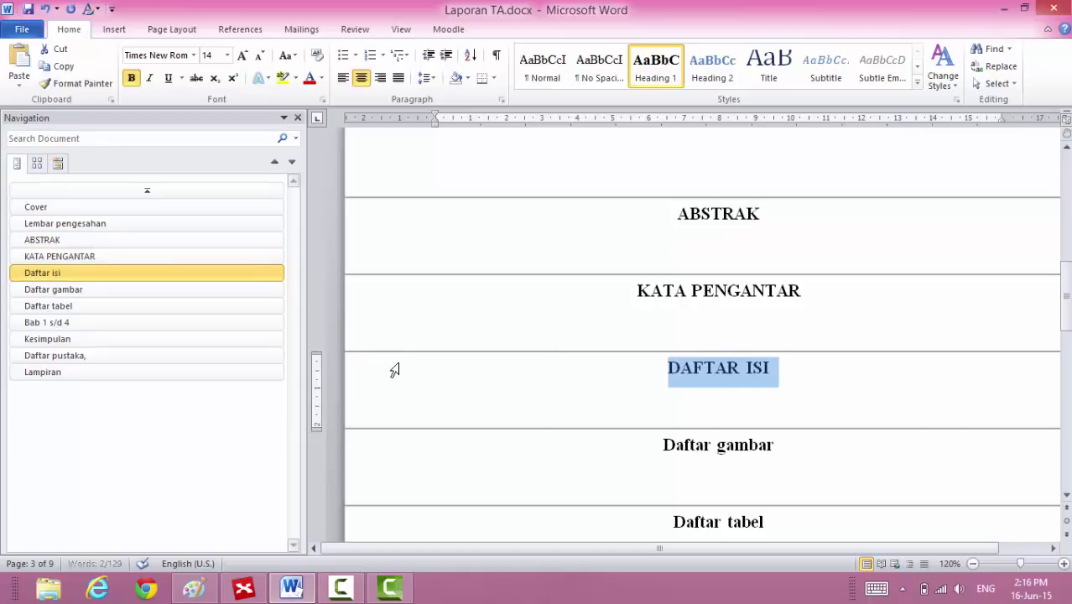
left_click(379, 447)
key("shift+F3")
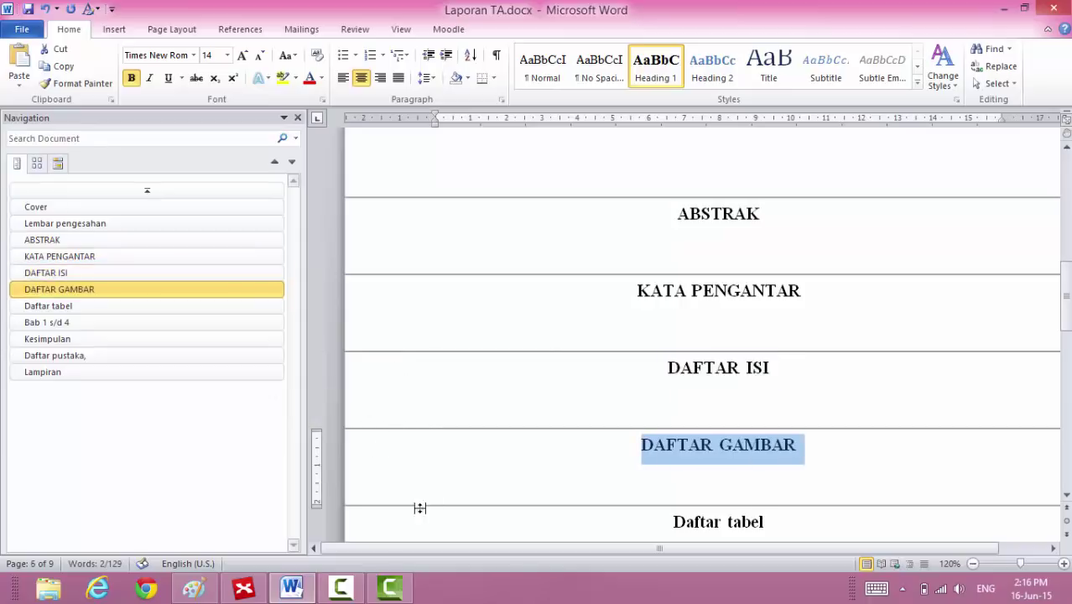
left_click(397, 521)
key("shift+F3")
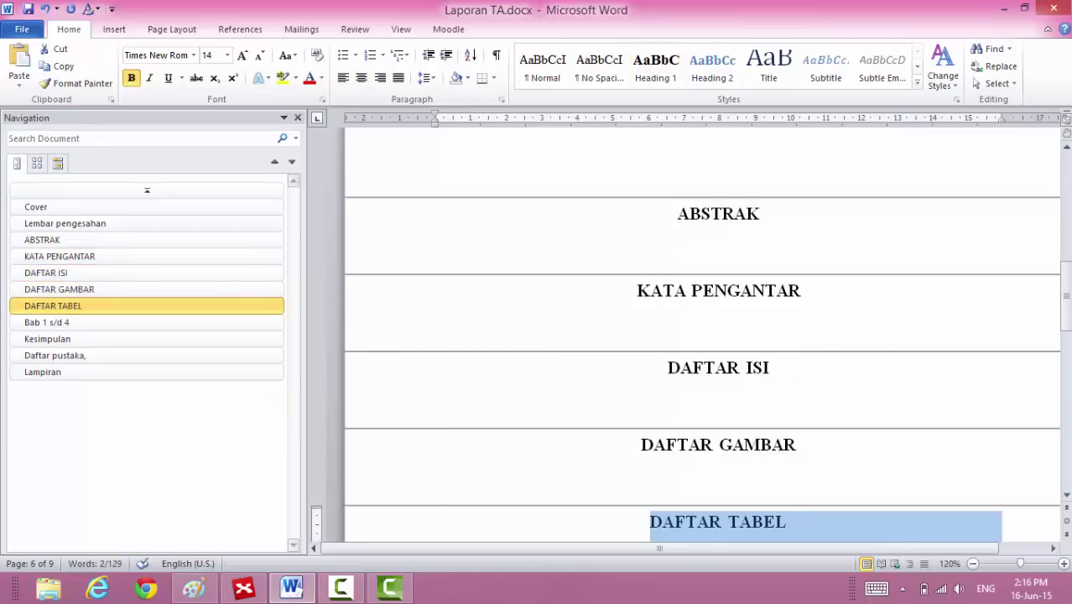
Convert the Lembar pengesahan and Cover titles to uppercase.
left_click_drag(1065, 293, 1065, 252)
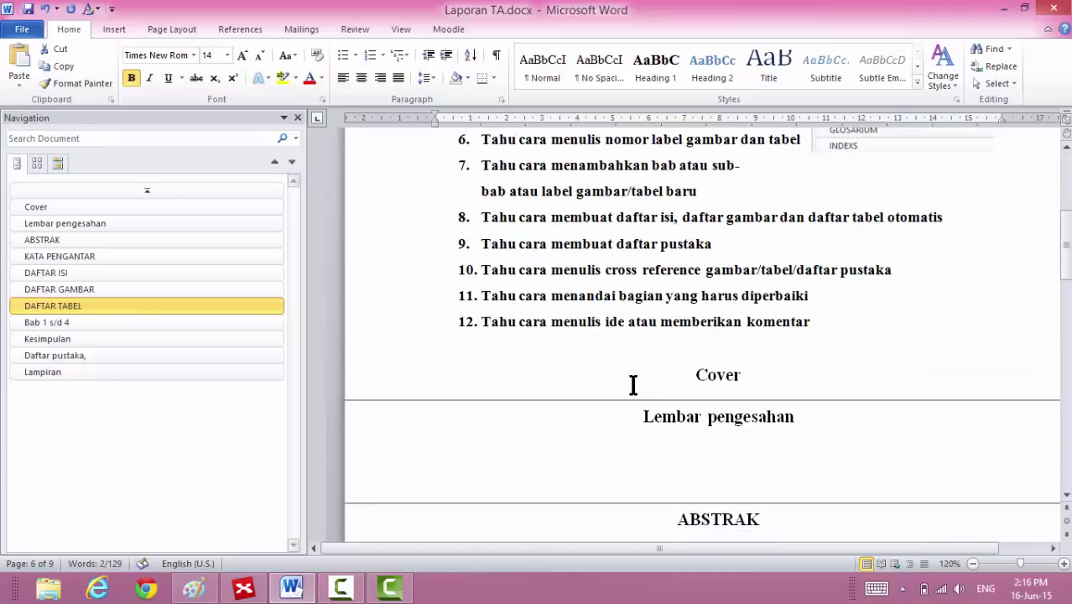
left_click(352, 425)
key("shift+F3")
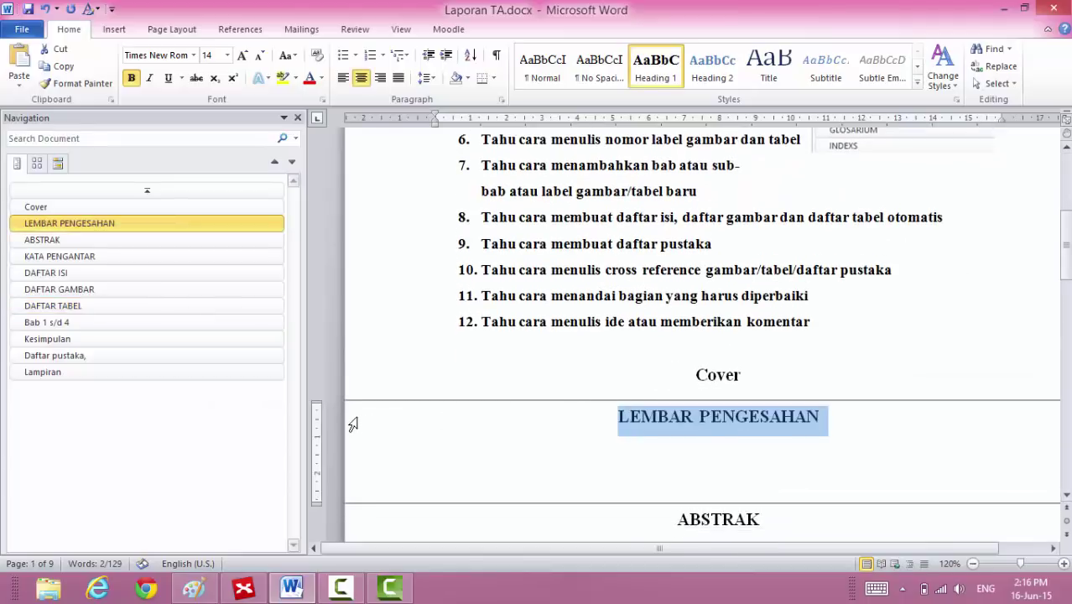
left_click(369, 372)
key("shift+F3")
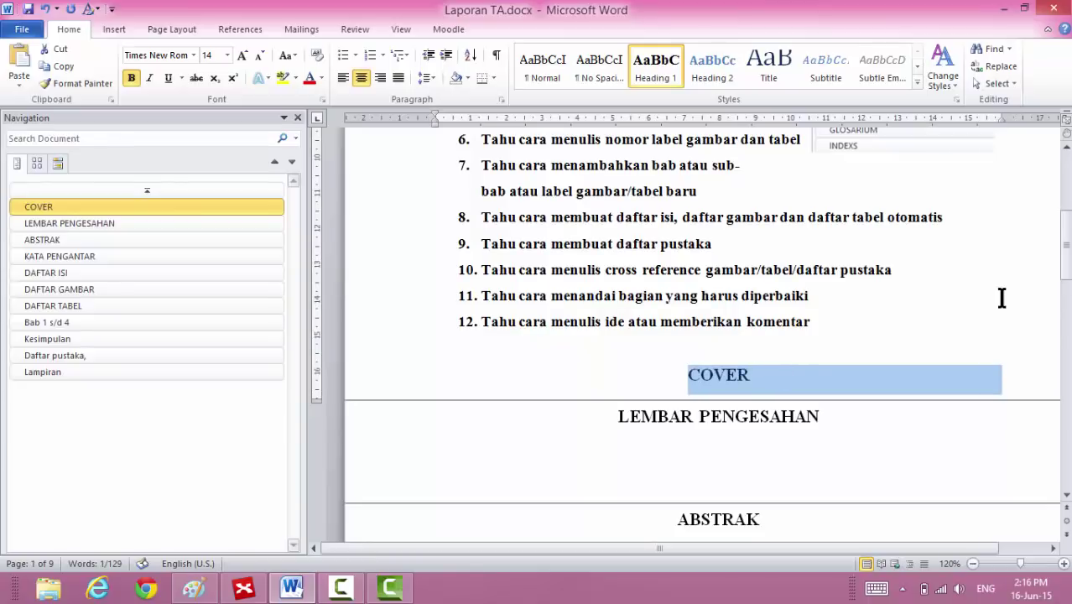
Convert the titles from Bab 1 s/d 4 through Lampiran to uppercase.
left_click_drag(1065, 252, 1065, 312)
left_click_drag(637, 214, 759, 339)
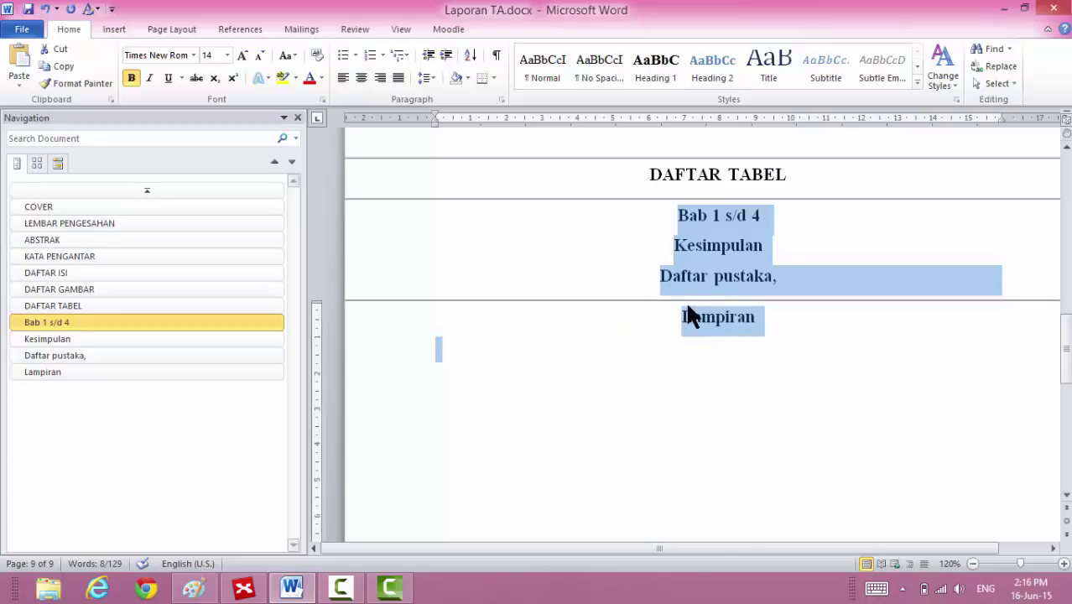
key("shift+F3")
left_click(802, 407)
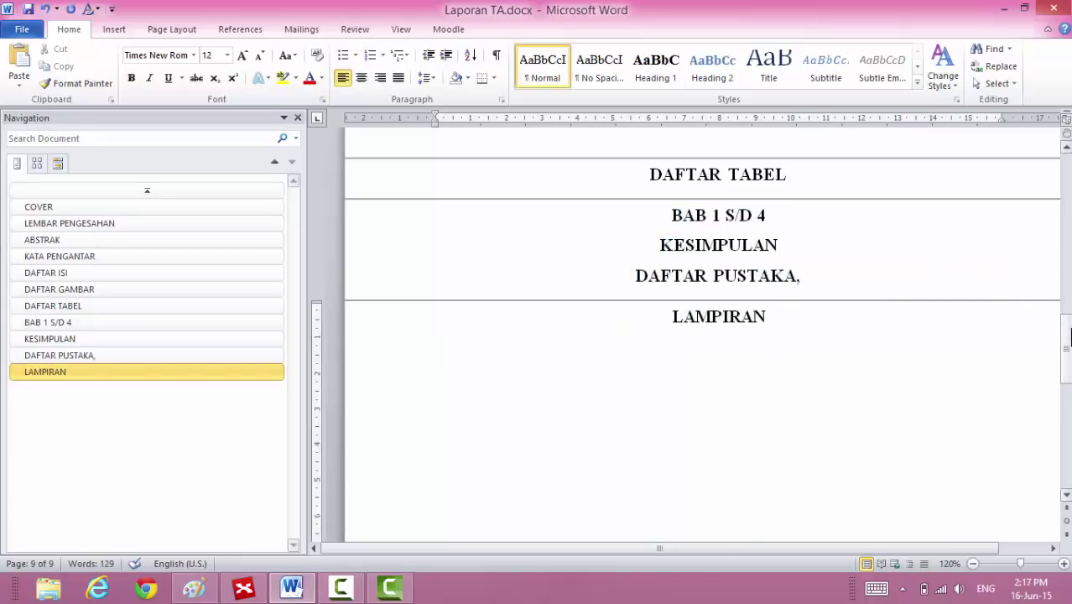
Split the BAB 1 S/D 4 title after BAB 1 and replace the S/D 4 line with a copy of BAB 1.
left_click_drag(1068, 336, 1067, 309)
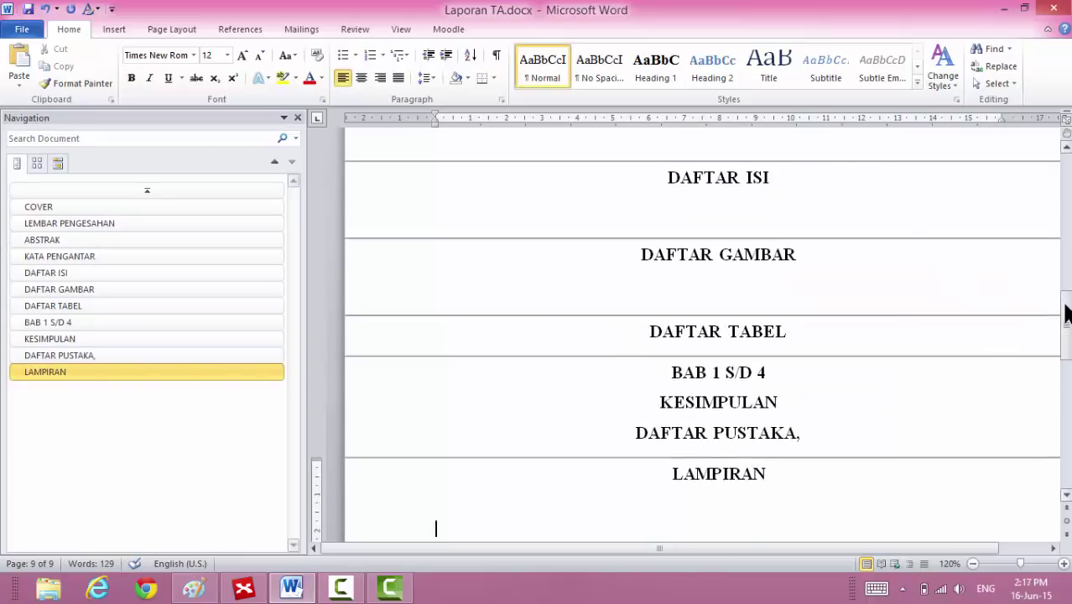
left_click(105, 257)
left_click(46, 320)
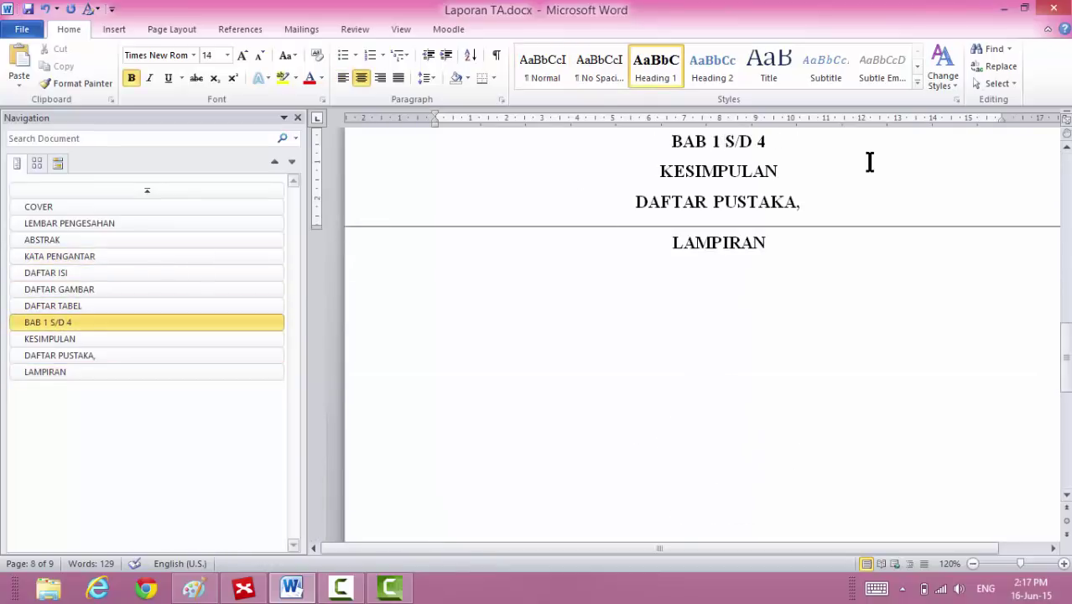
key("Return")
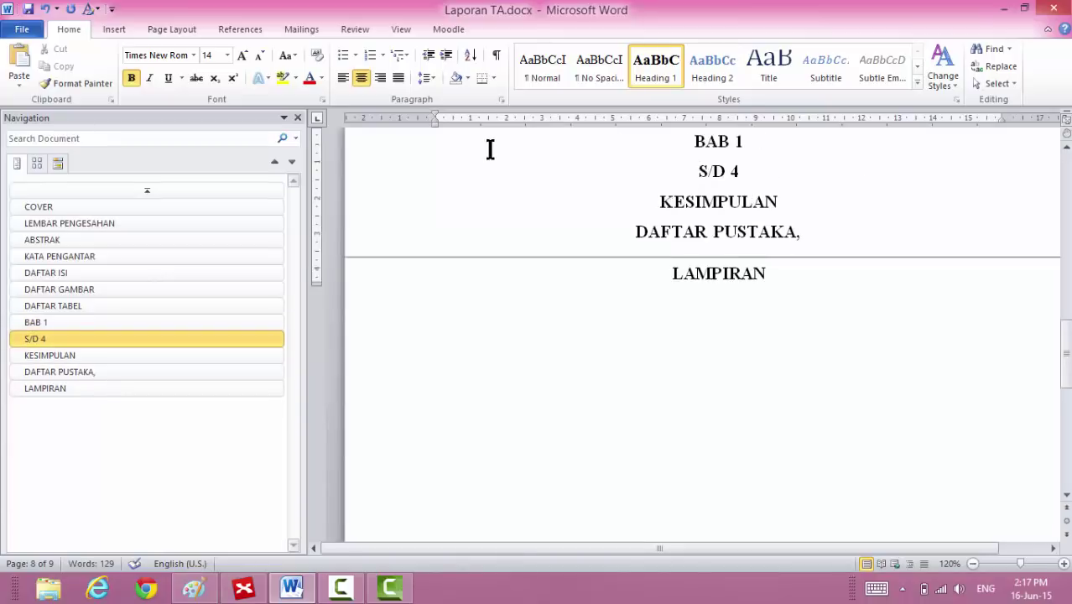
left_click(390, 149)
key("ctrl+c")
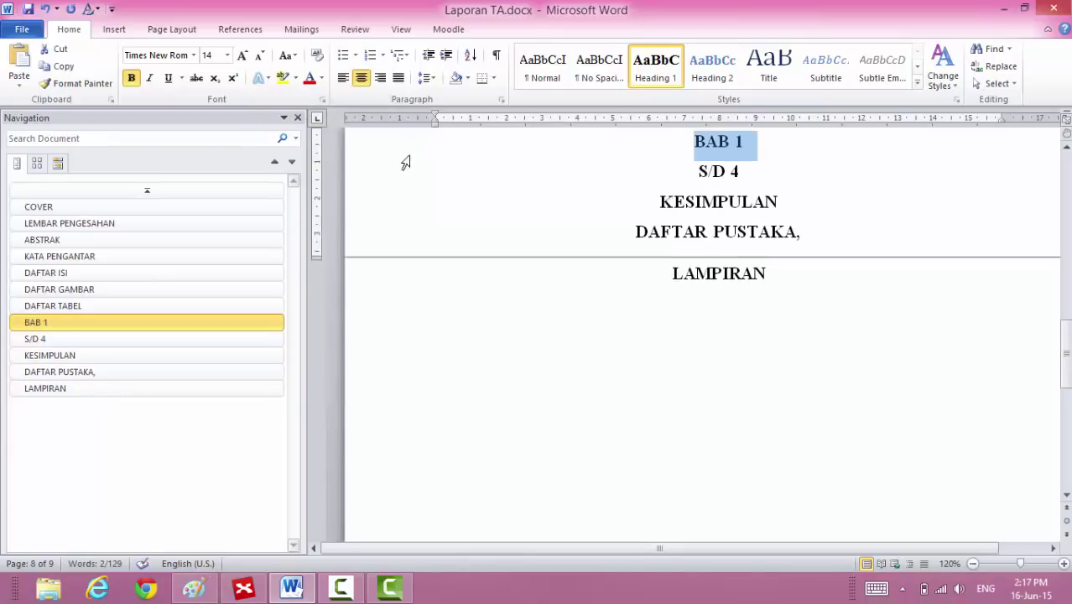
left_click(372, 172)
key("ctrl+v")
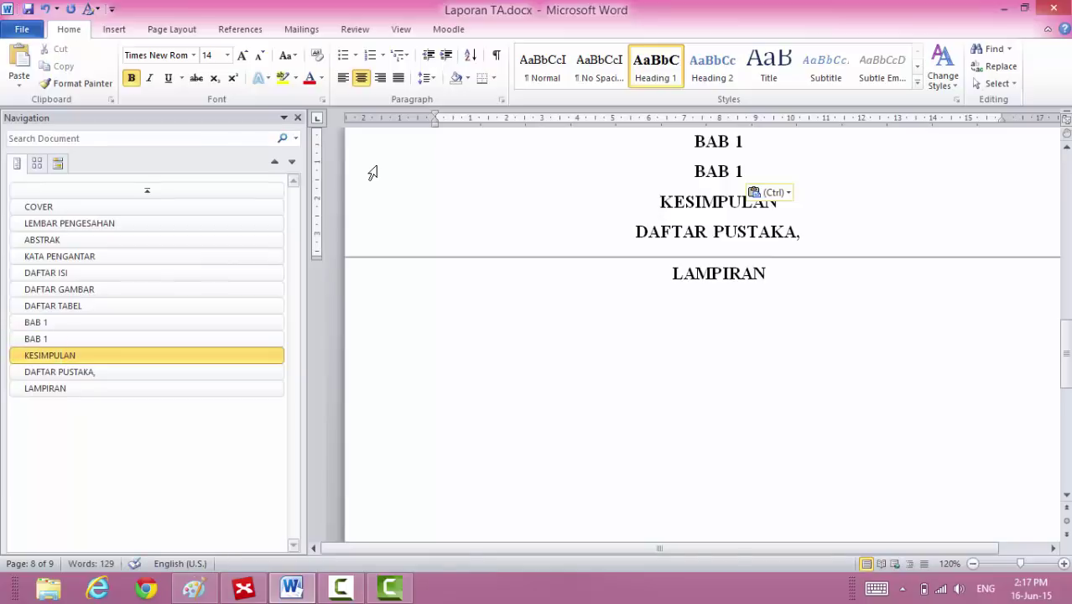
Add a line above KESIMPULAN and paste further copies of the BAB 1 title there, making four in total.
key("Return")
key("Up")
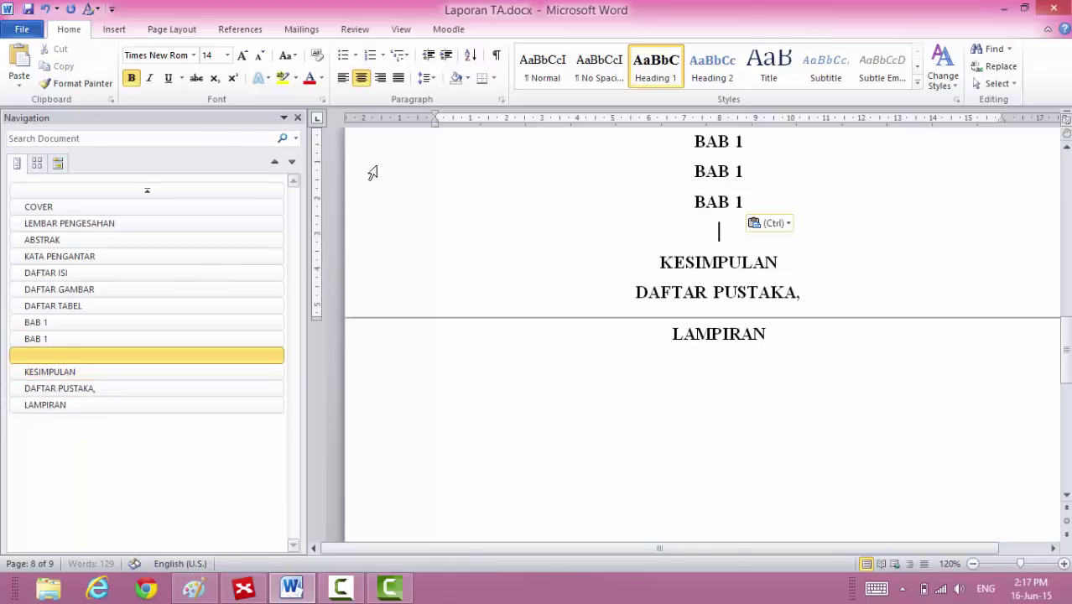
key("ctrl+v")
key("ctrl+v")
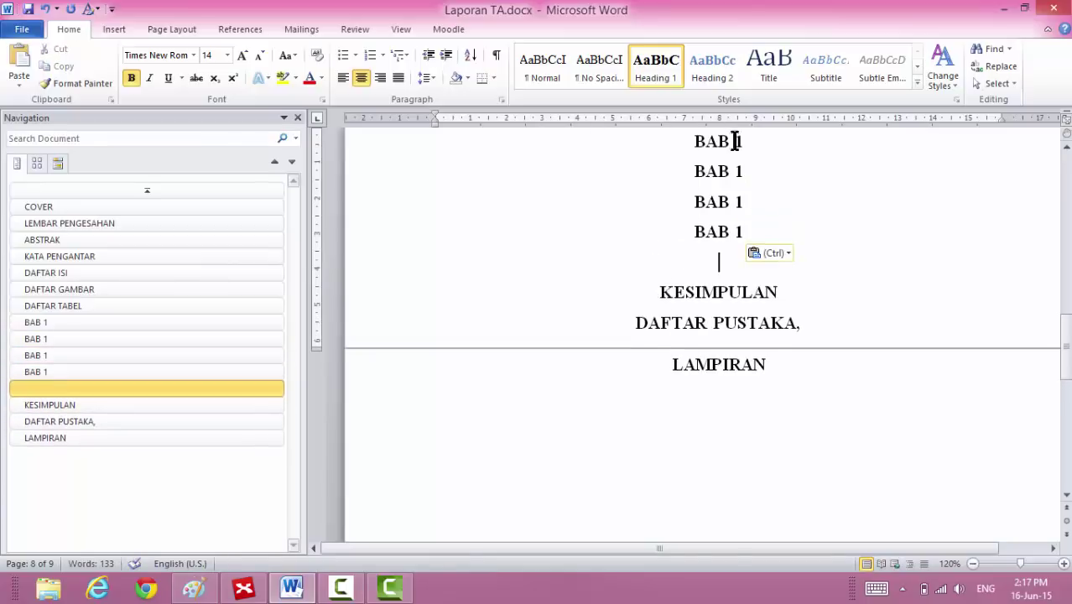
Renumber the copied chapter titles as BAB 2, BAB 3 and BAB 4, and set the empty line below them to the Normal style.
left_click(744, 170)
key("BackSpace")
type("2")
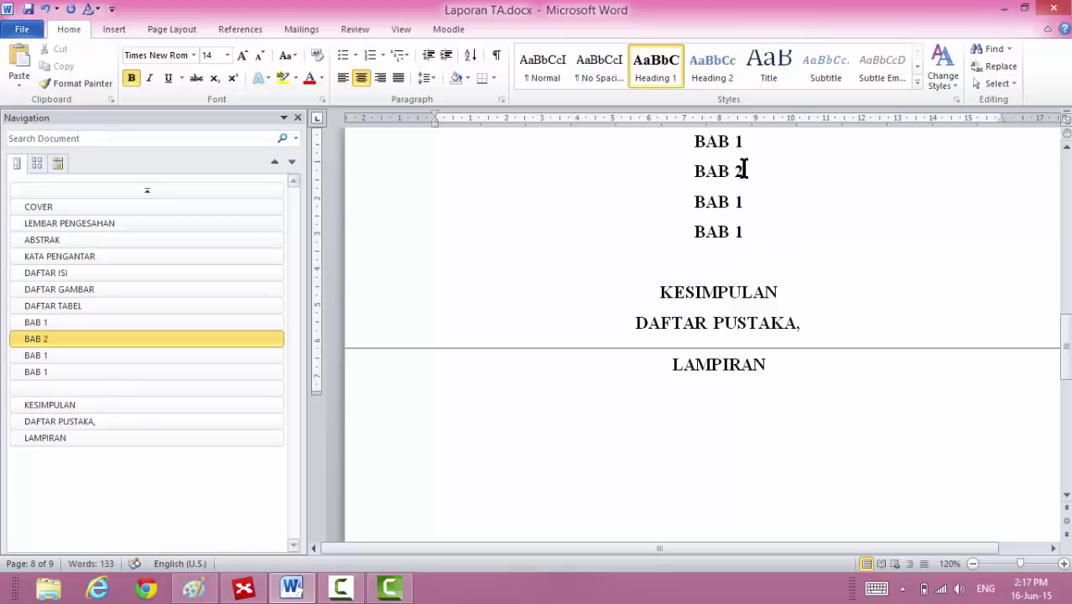
key("Down")
key("BackSpace")
type("3")
key("Down")
key("BackSpace")
type("54")
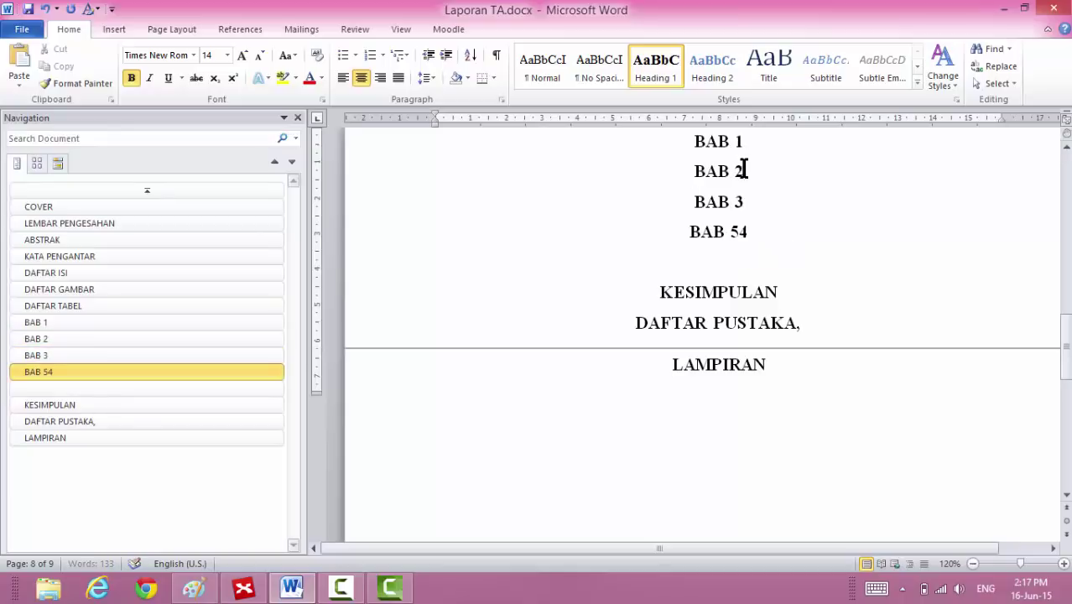
key("BackSpace")
key("BackSpace")
type("4")
key("Down")
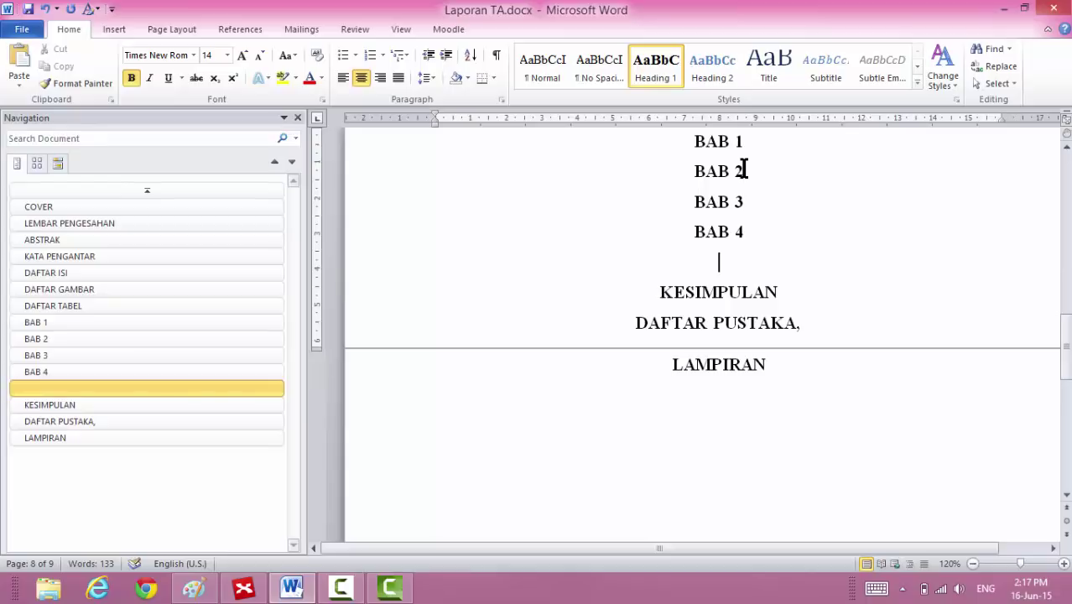
left_click(538, 75)
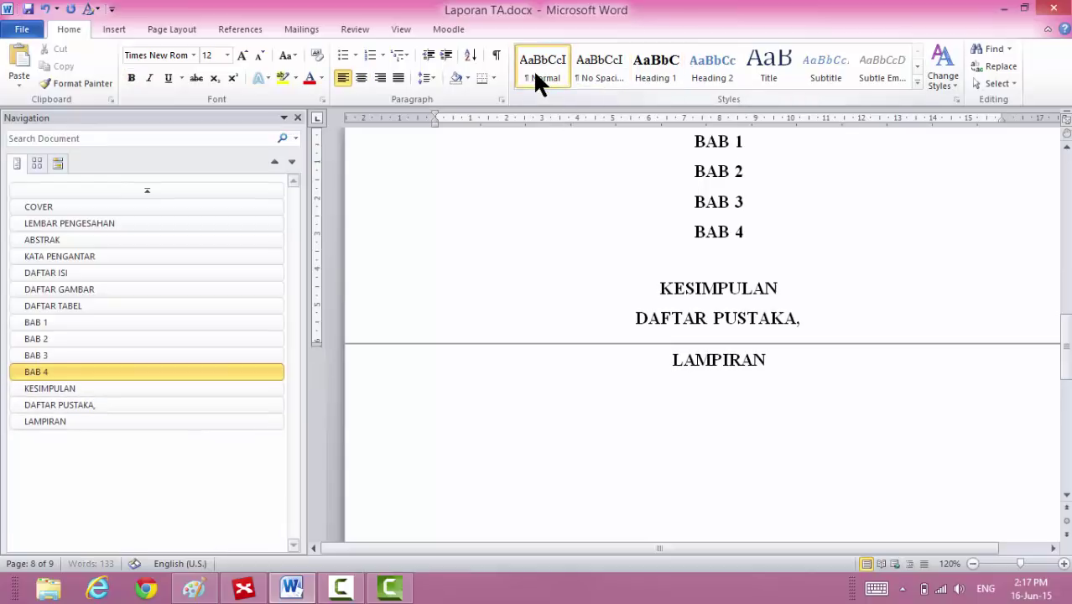
Insert page breaks before the BAB 2, BAB 3 and BAB 4 titles.
left_click(676, 171)
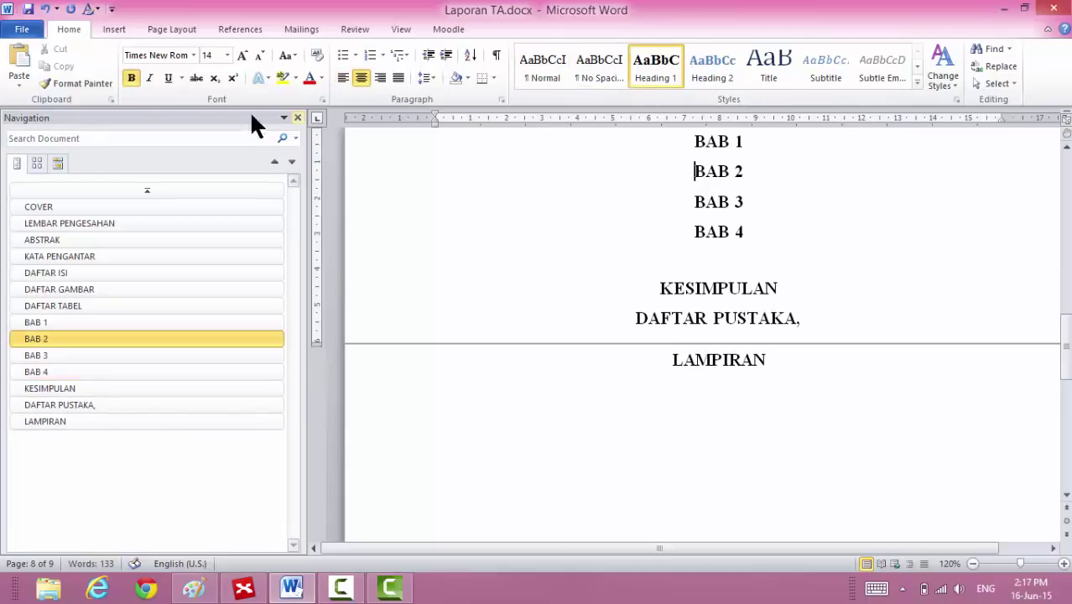
left_click(114, 29)
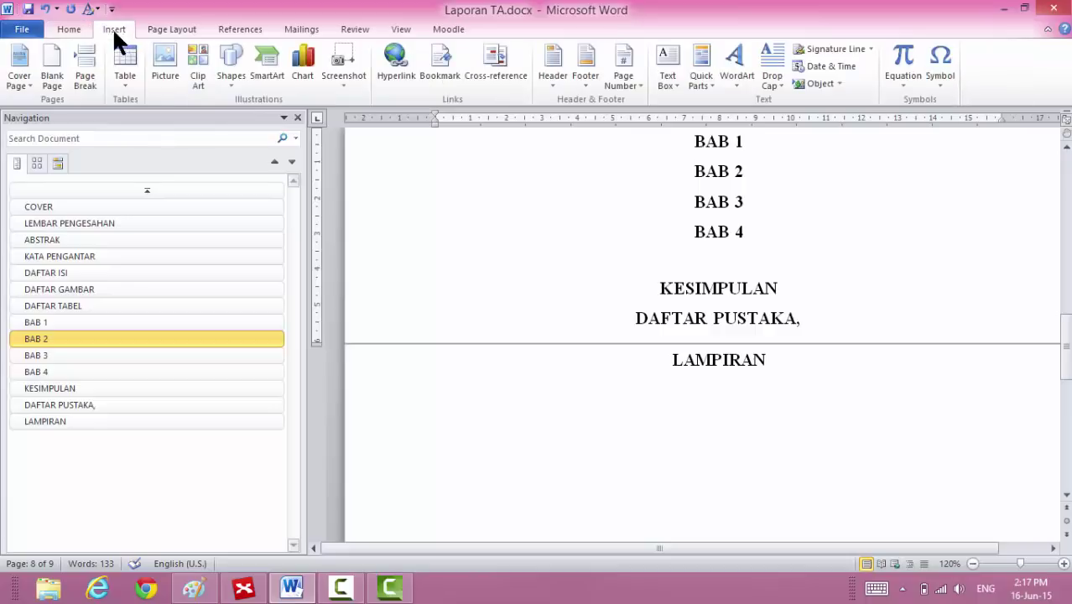
left_click(85, 67)
left_click(683, 248)
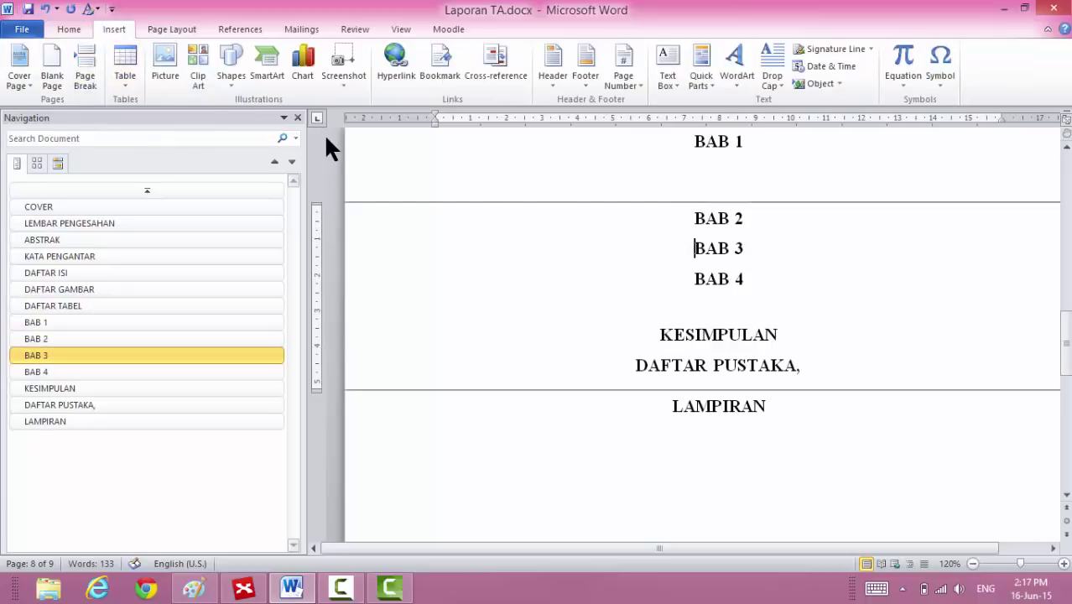
left_click(83, 70)
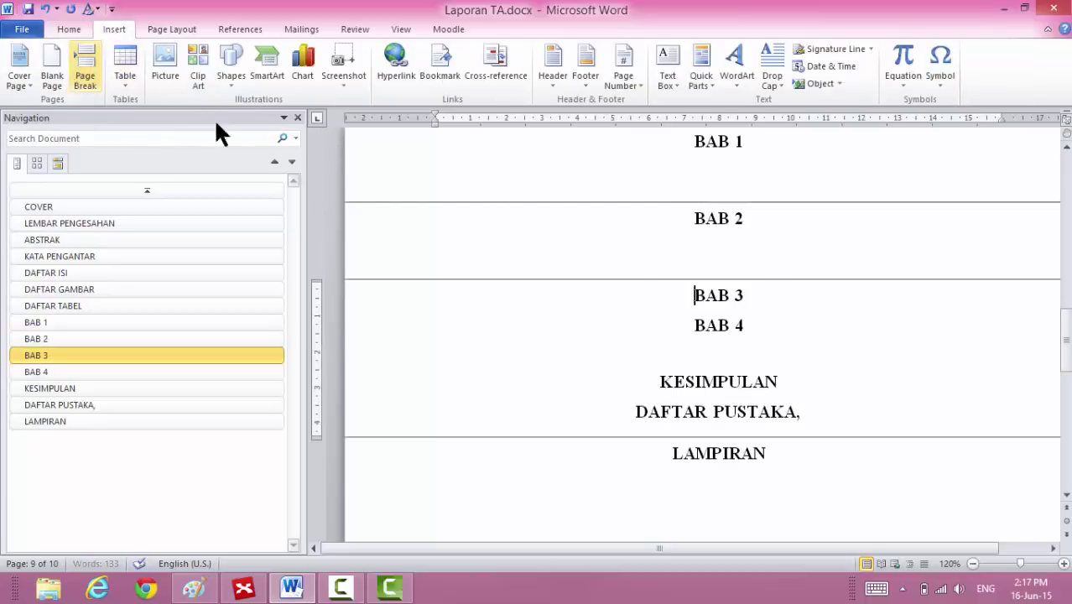
left_click(662, 324)
left_click(89, 63)
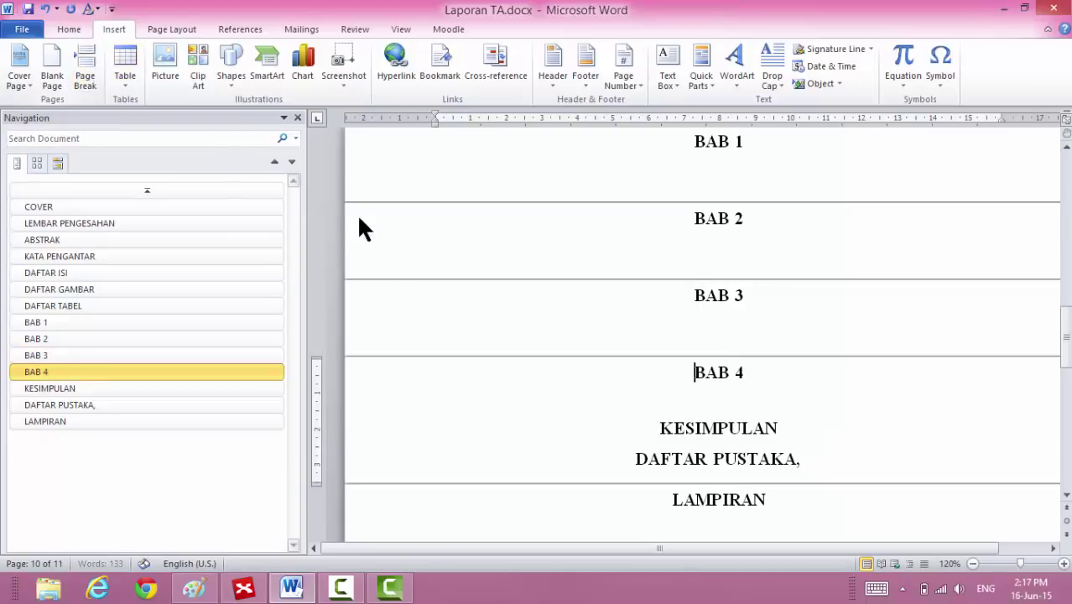
Insert page breaks before the KESIMPULAN and DAFTAR PUSTAKA titles.
left_click(646, 429)
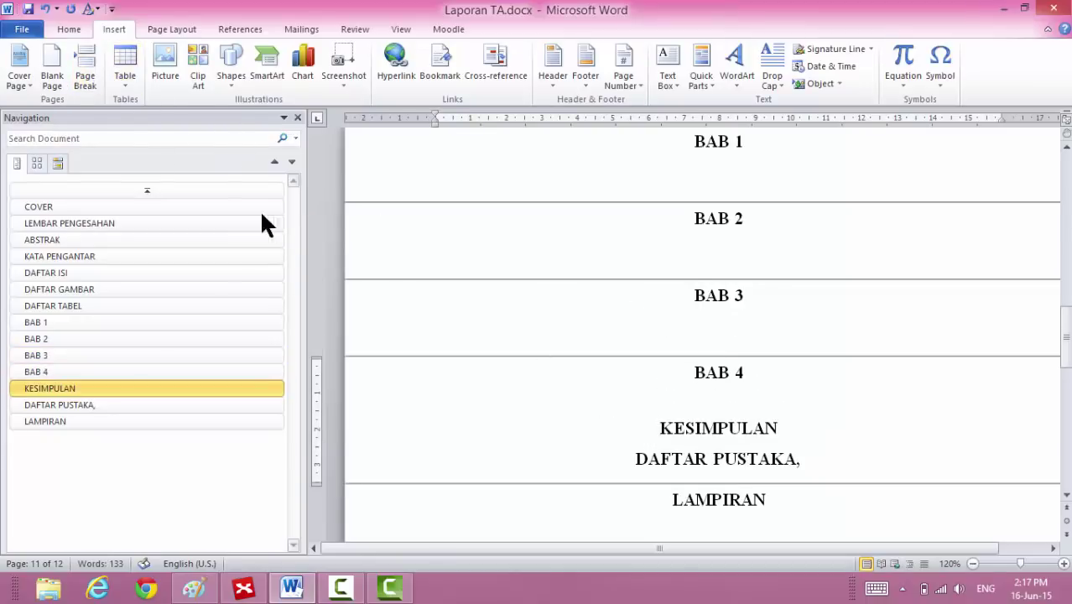
left_click(84, 72)
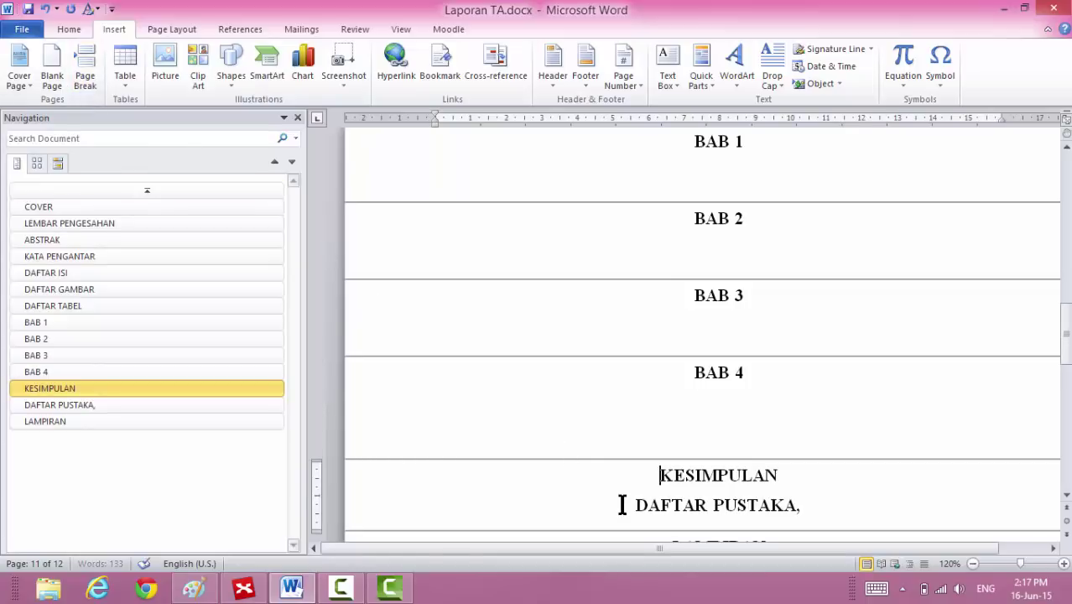
left_click(622, 504)
left_click(99, 73)
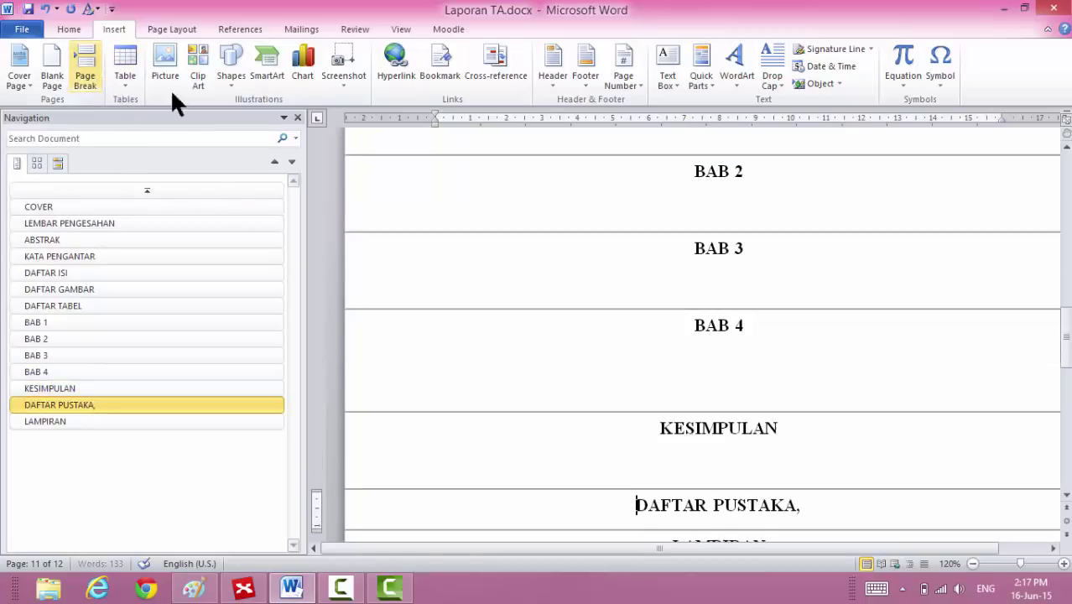
Apply the heading-linked multilevel list (1 Heading 1, 1.1 Heading 2, 1.1.1 Heading 3) to the titles from BAB 1 through BAB 4.
left_click_drag(1065, 353, 1065, 377)
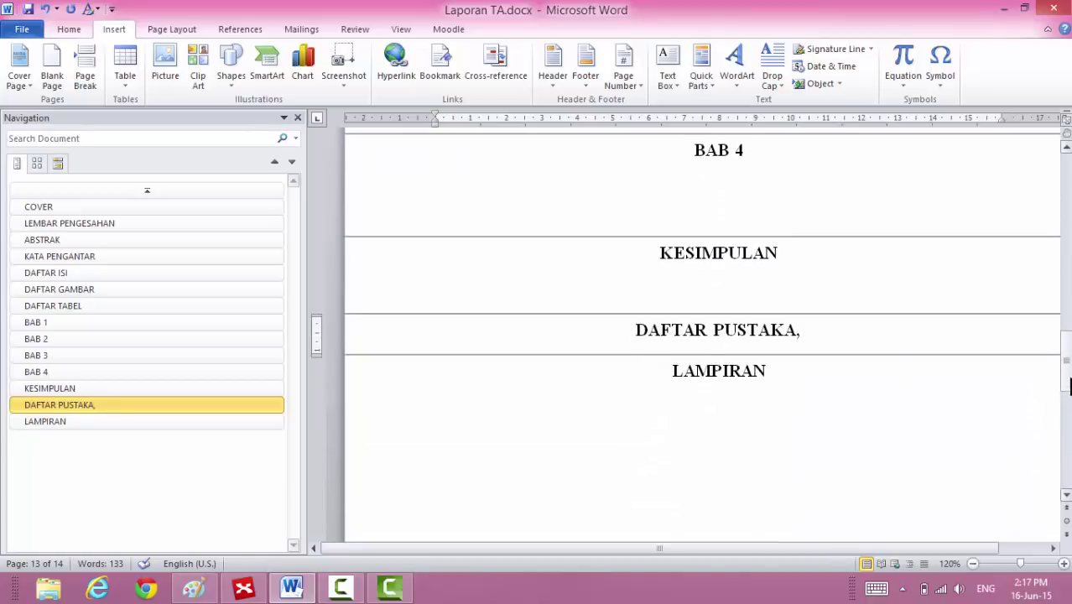
left_click_drag(1065, 384, 1067, 299)
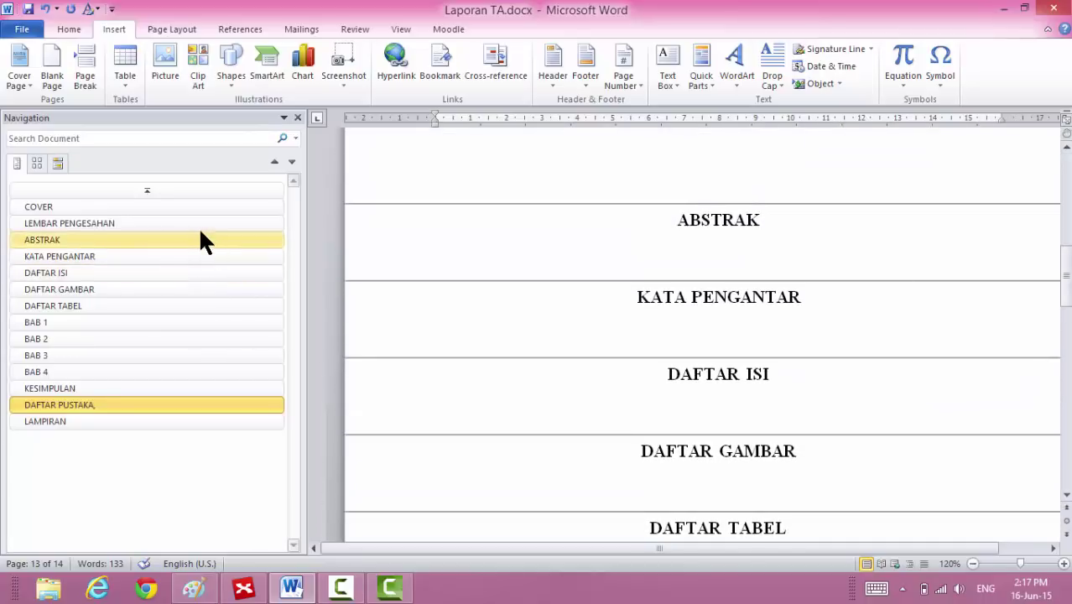
left_click(173, 207)
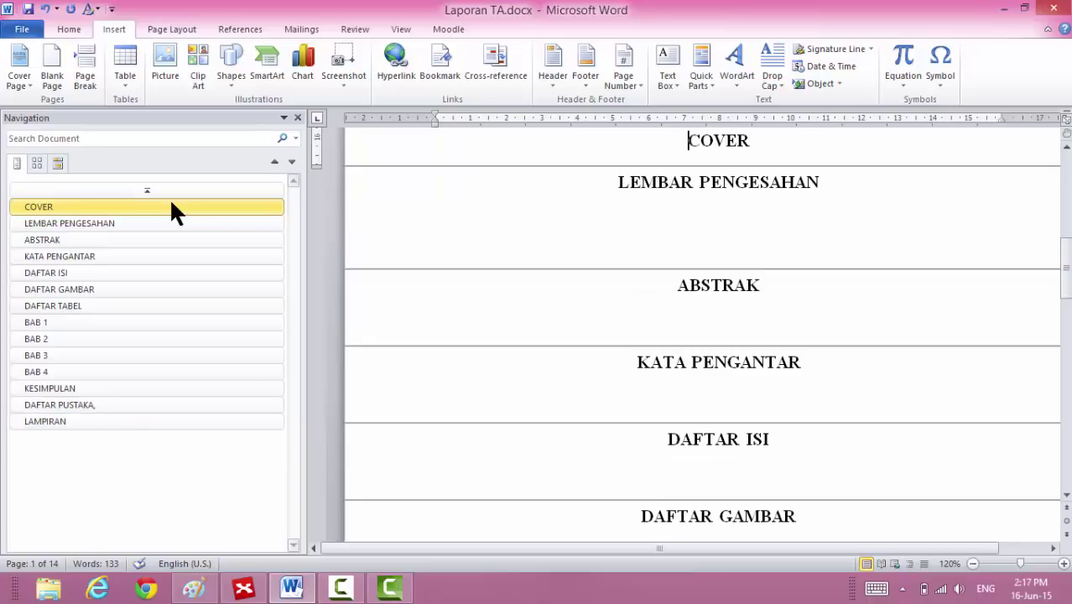
left_click(121, 326)
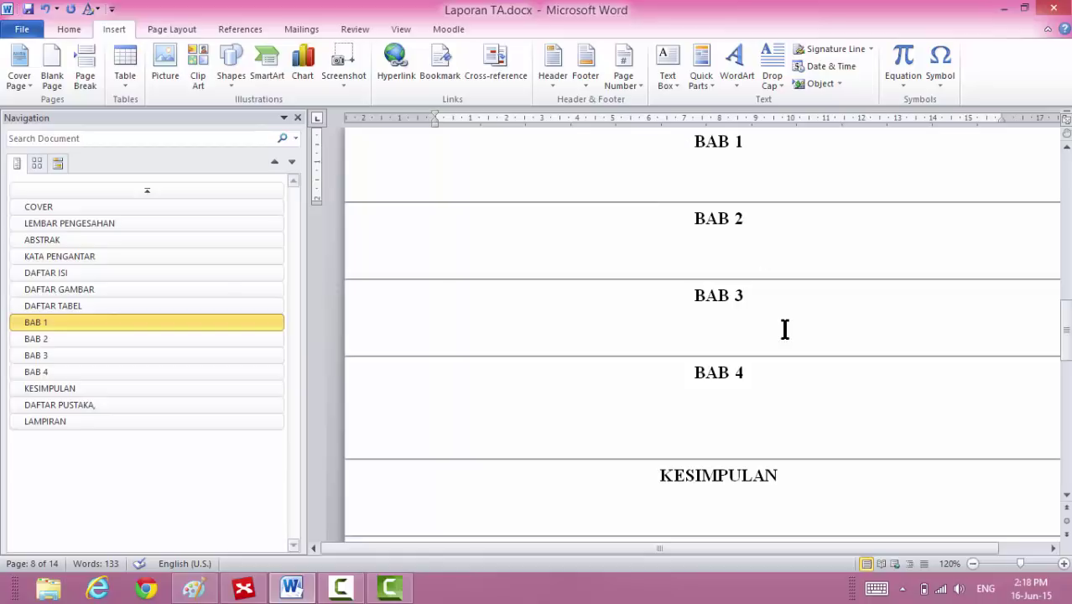
left_click(694, 144)
left_click(756, 381, "shift")
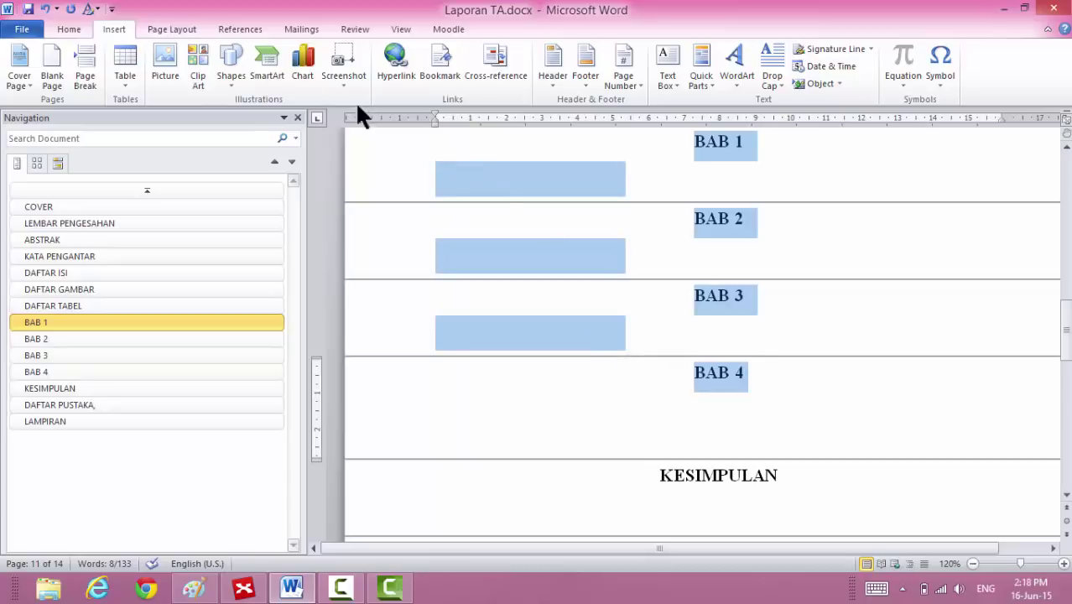
left_click(71, 28)
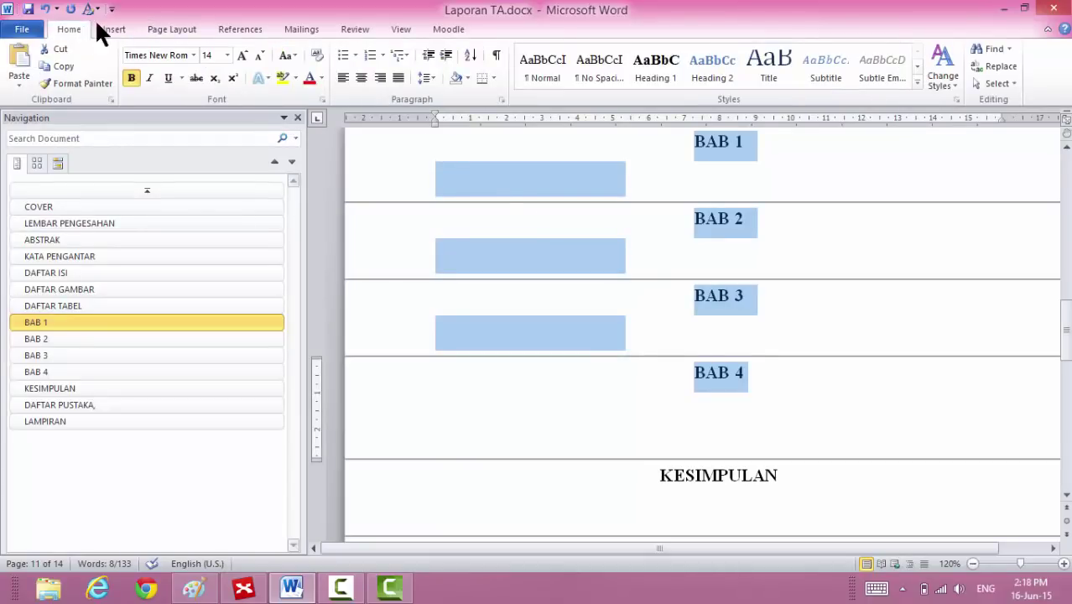
left_click(404, 48)
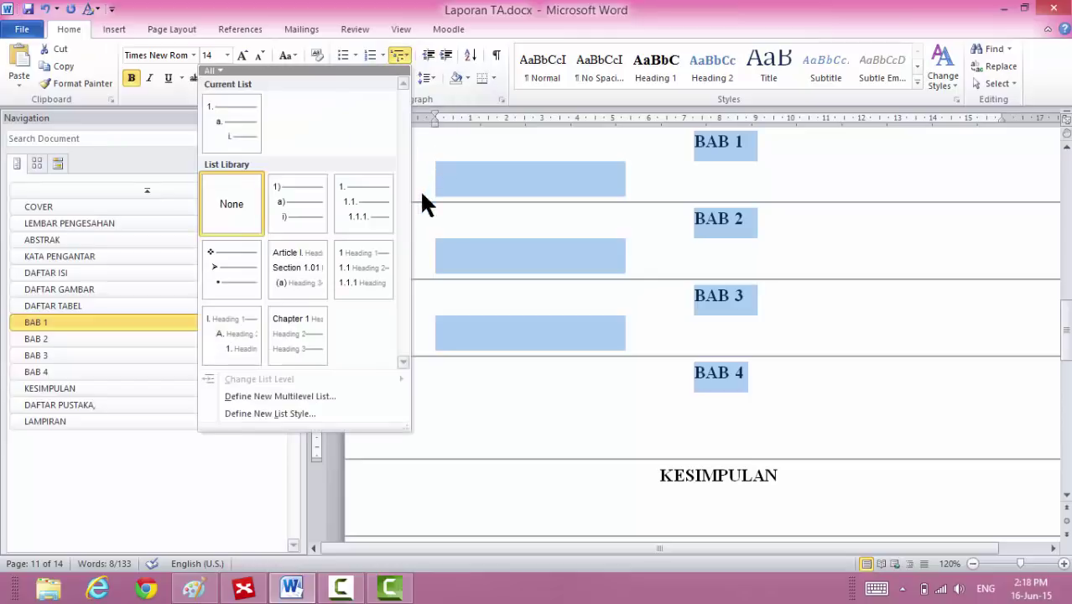
mouse_move(388, 227)
left_click(363, 270)
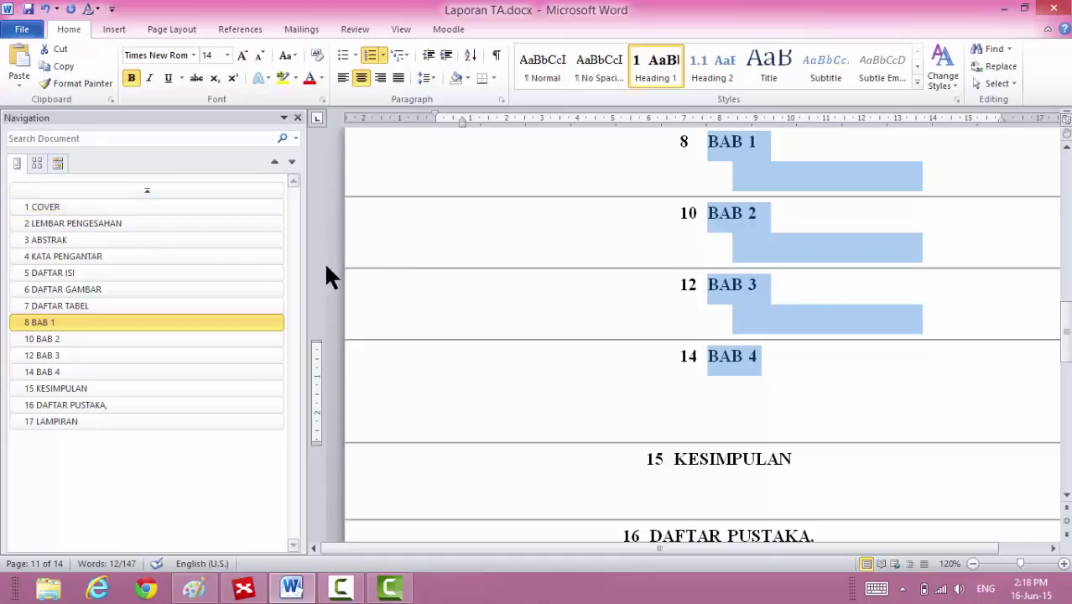
Restart the heading numbering at 1 from the BAB 1 title.
left_click_drag(1066, 336, 1065, 316)
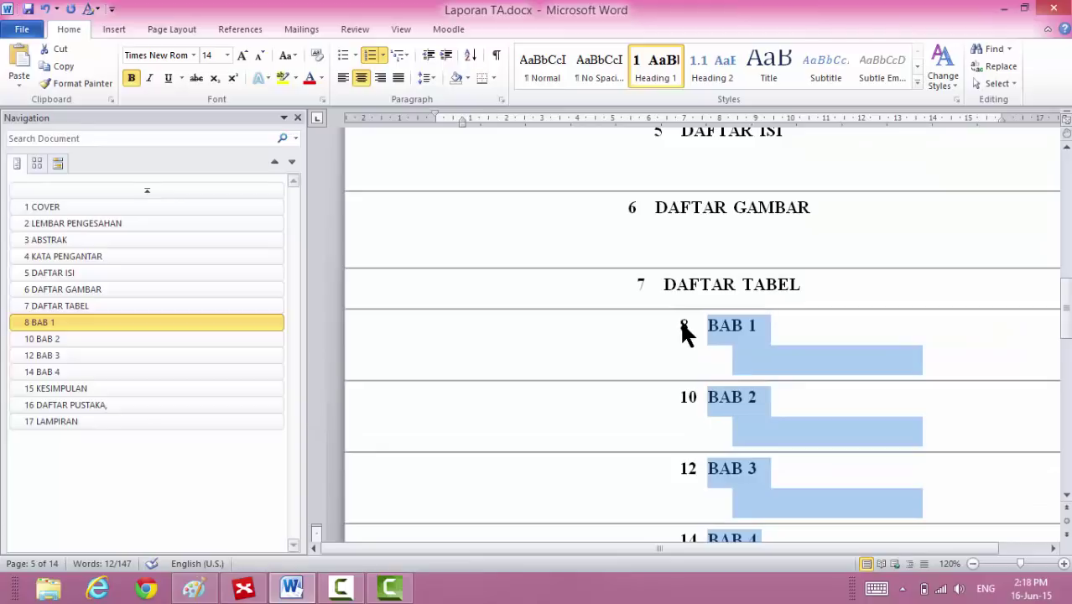
left_click(680, 325)
right_click(682, 327)
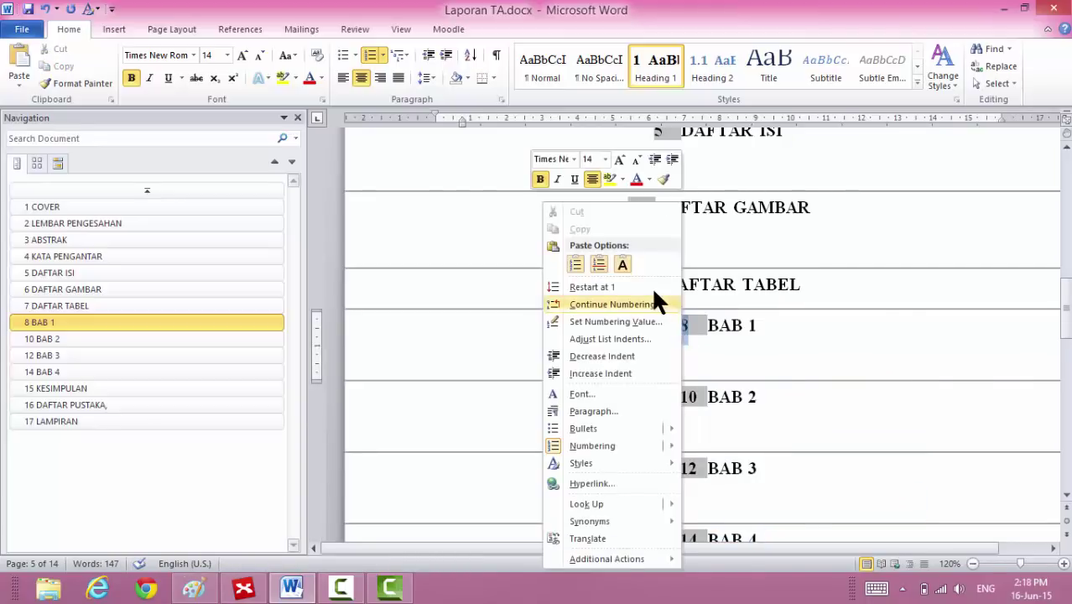
left_click(643, 288)
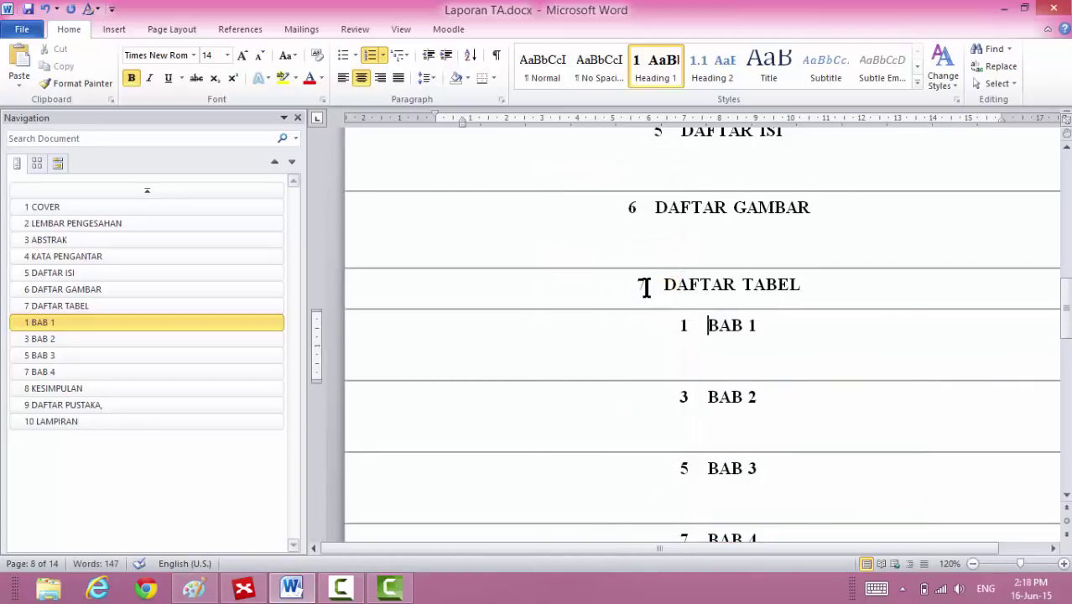
Remove the numbering from the front-matter titles COVER through DAFTAR GAMBAR.
left_click(644, 286)
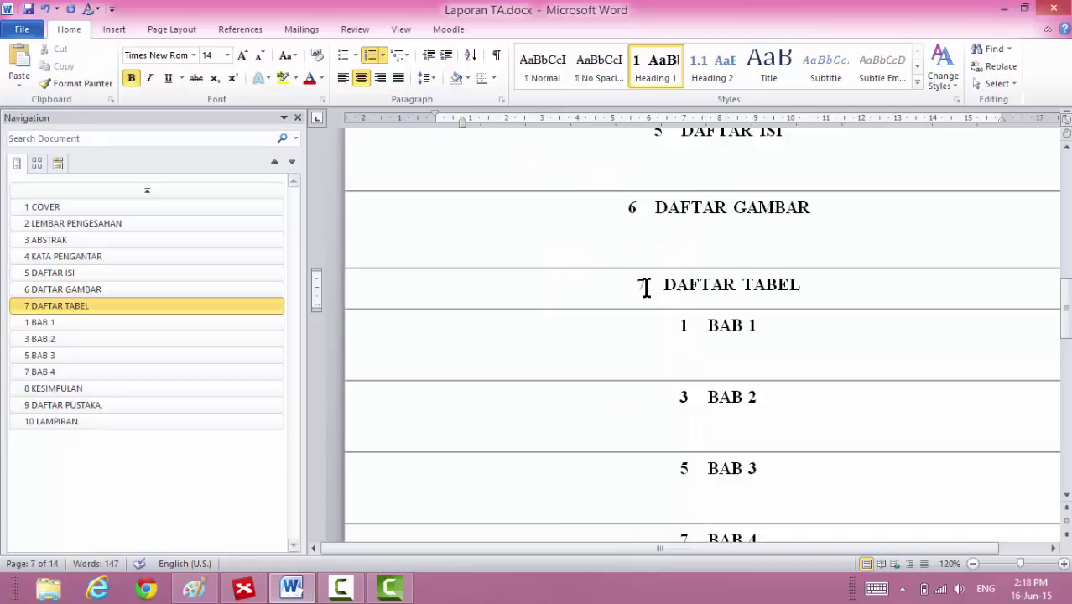
left_click_drag(1065, 303, 1065, 233)
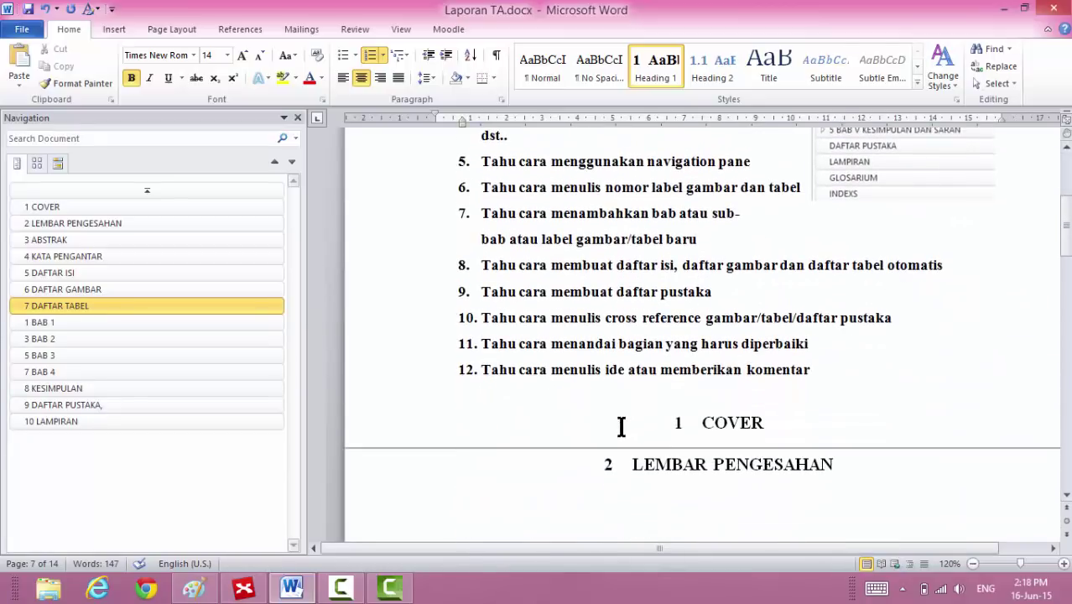
left_click(622, 426, "shift")
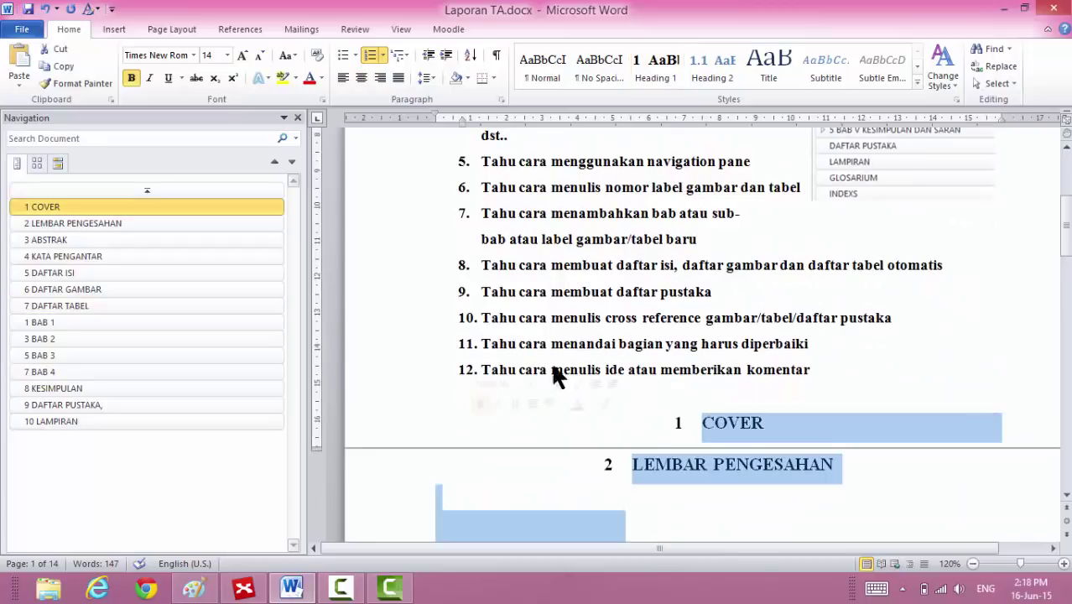
left_click(384, 52)
left_click(200, 110)
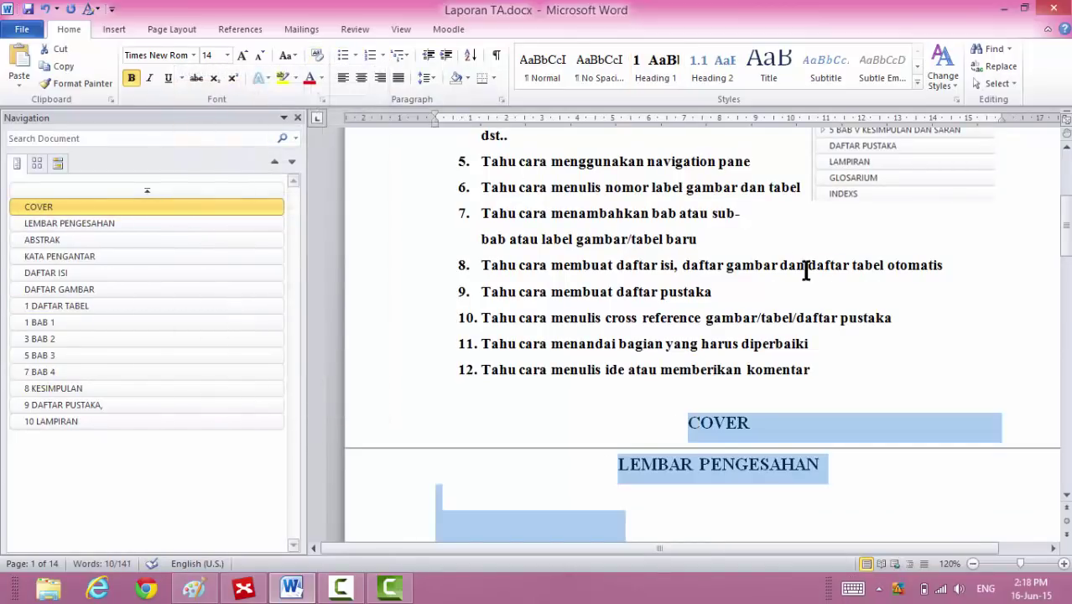
Remove the numbering from the DAFTAR TABEL title.
left_click(981, 282)
left_click_drag(1065, 243, 1069, 275)
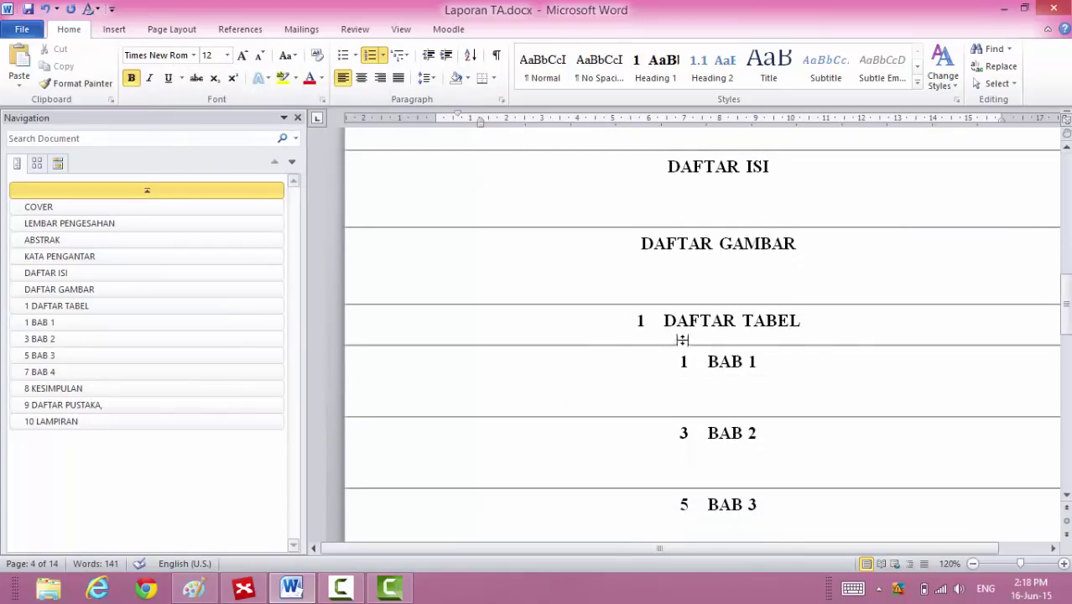
left_click(645, 324)
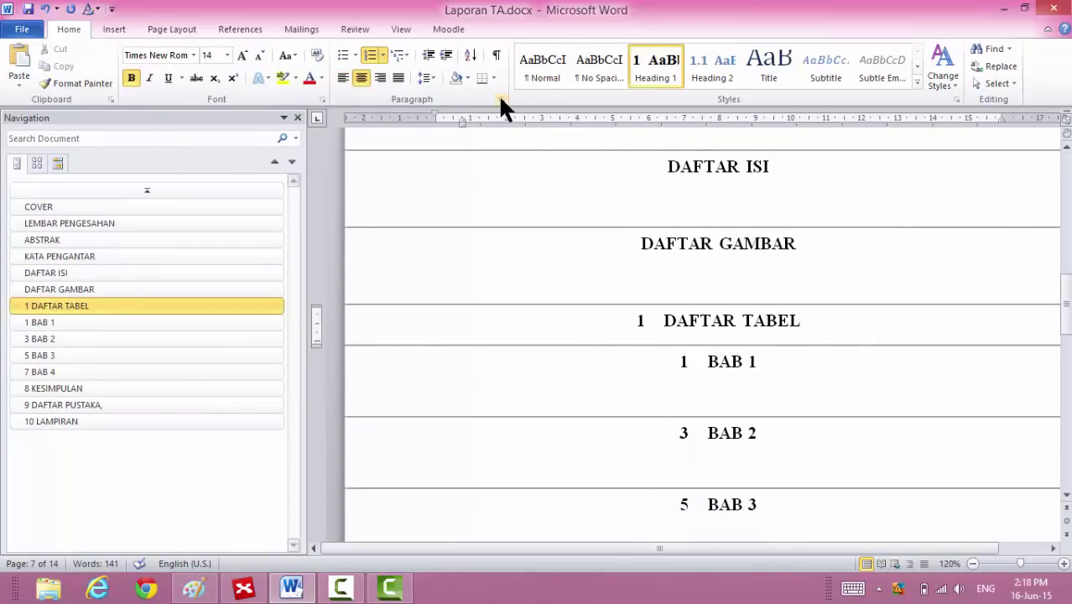
left_click(382, 54)
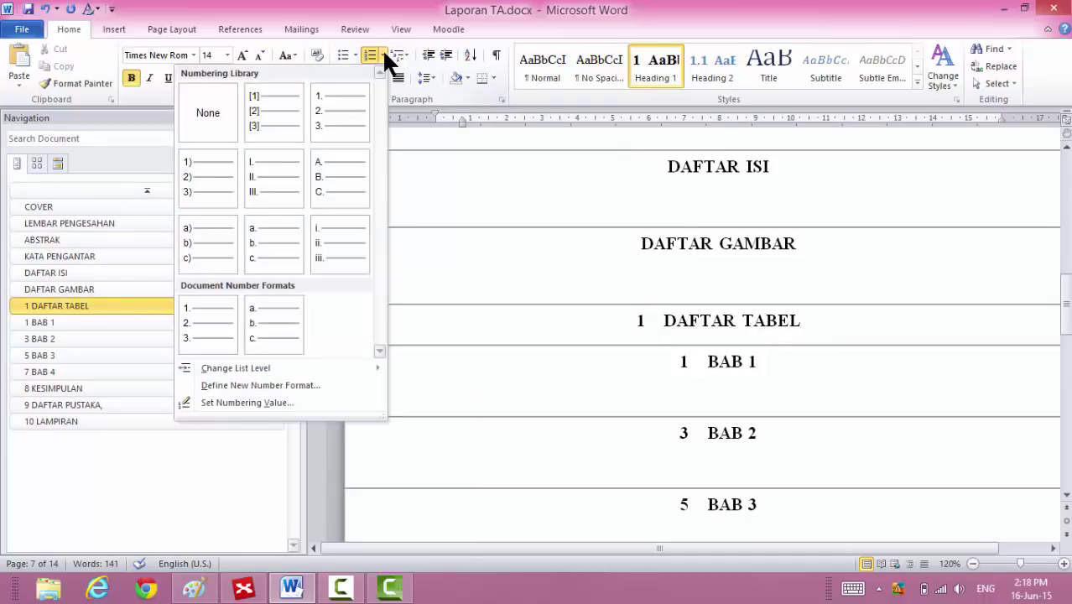
left_click(215, 106)
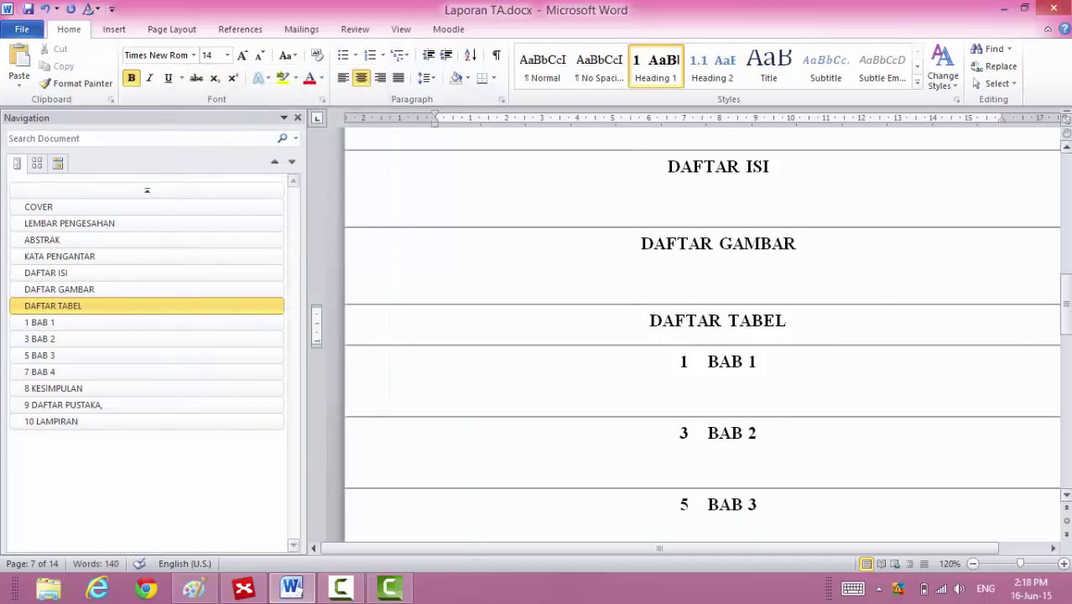
Apply the Normal style to the empty paragraphs below the BAB 1, BAB 2 and BAB 3 titles.
mouse_move(1067, 331)
left_mouse_down()
mouse_move(1066, 349)
mouse_move(1066, 333)
left_mouse_up()
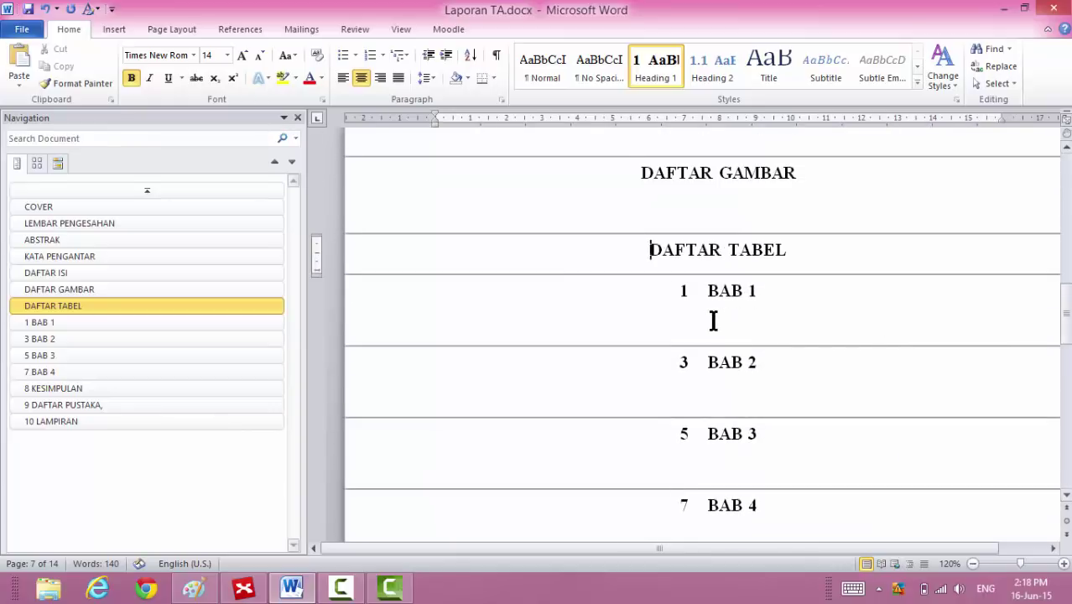
left_click(701, 319)
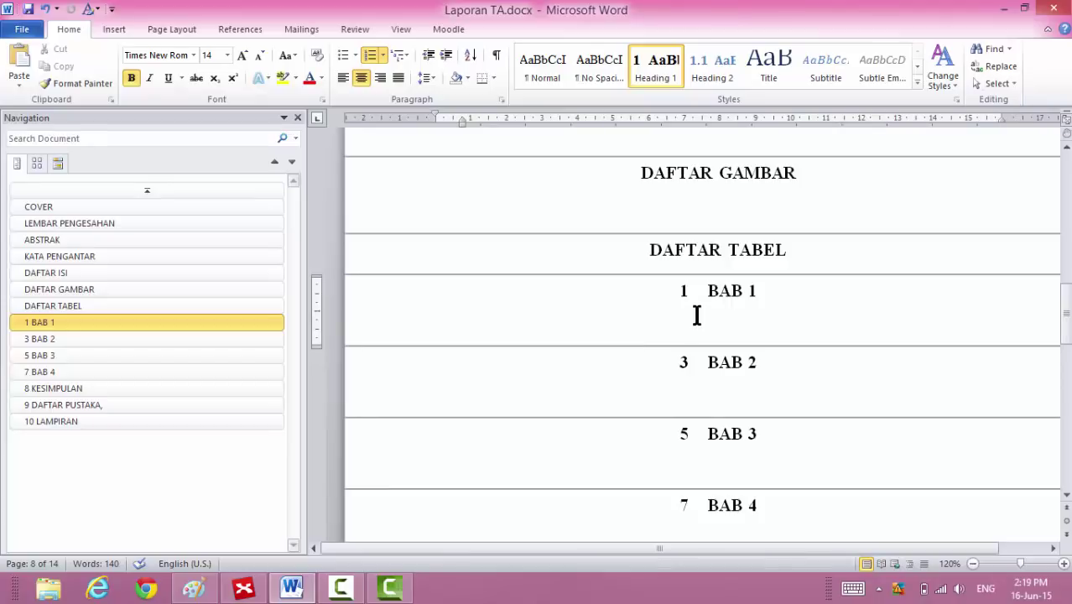
left_click(529, 74)
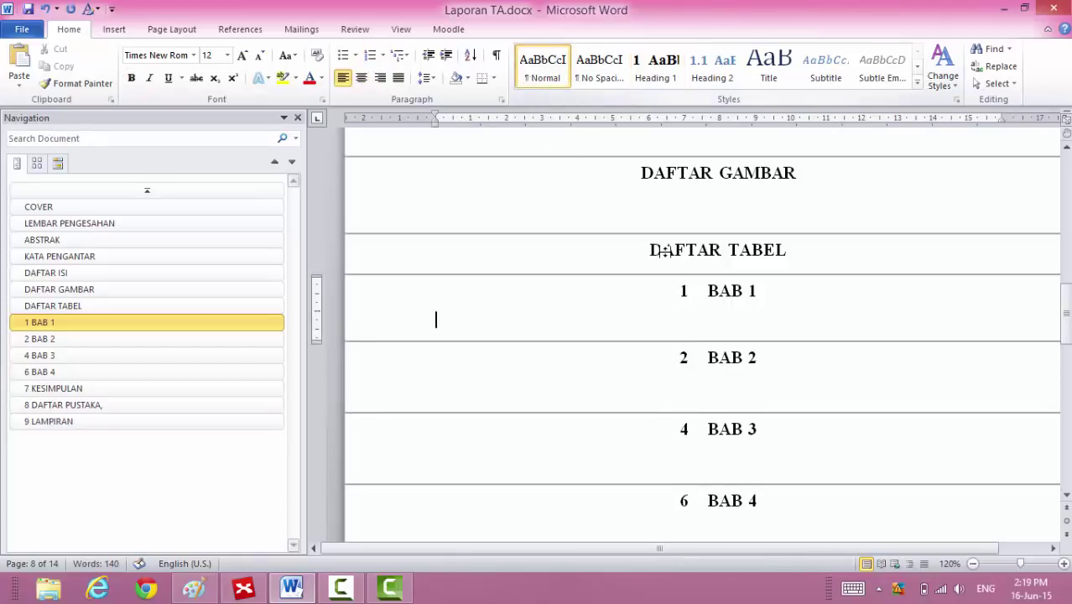
left_click(684, 394)
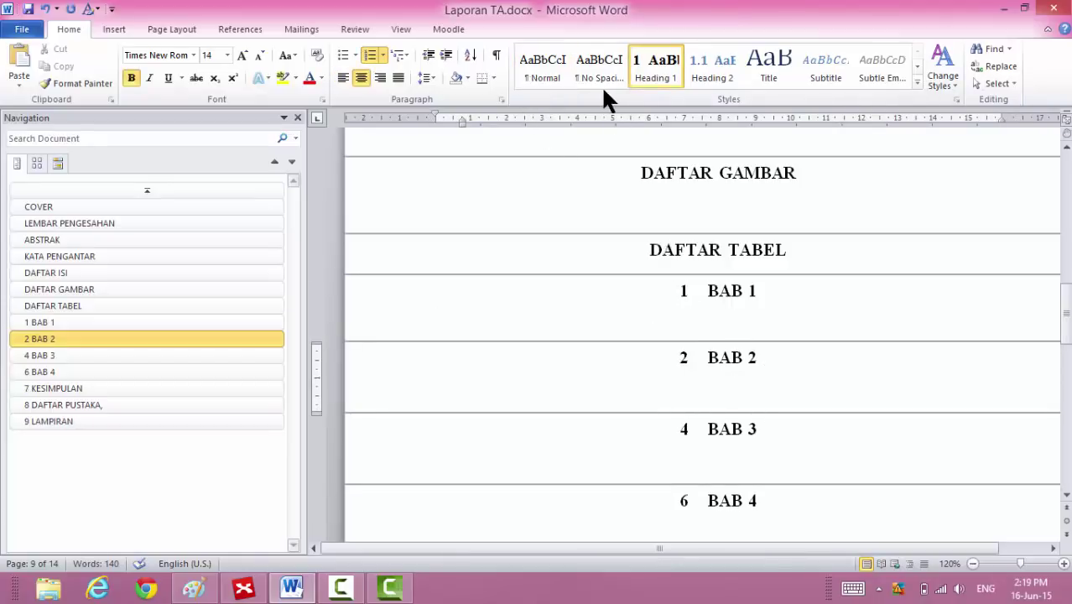
left_click(548, 69)
left_click(729, 458)
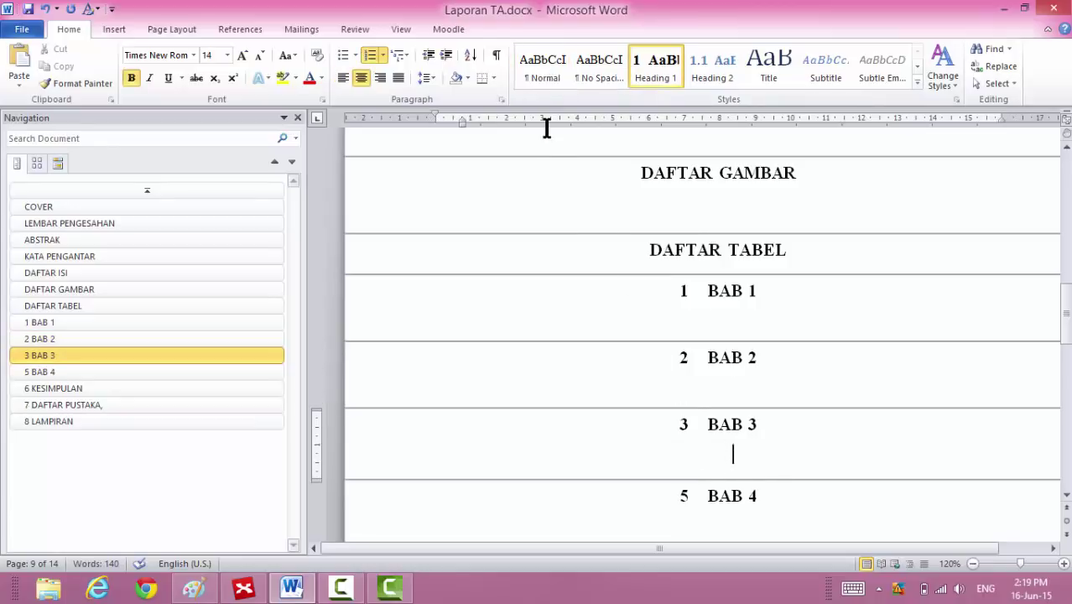
left_click(543, 80)
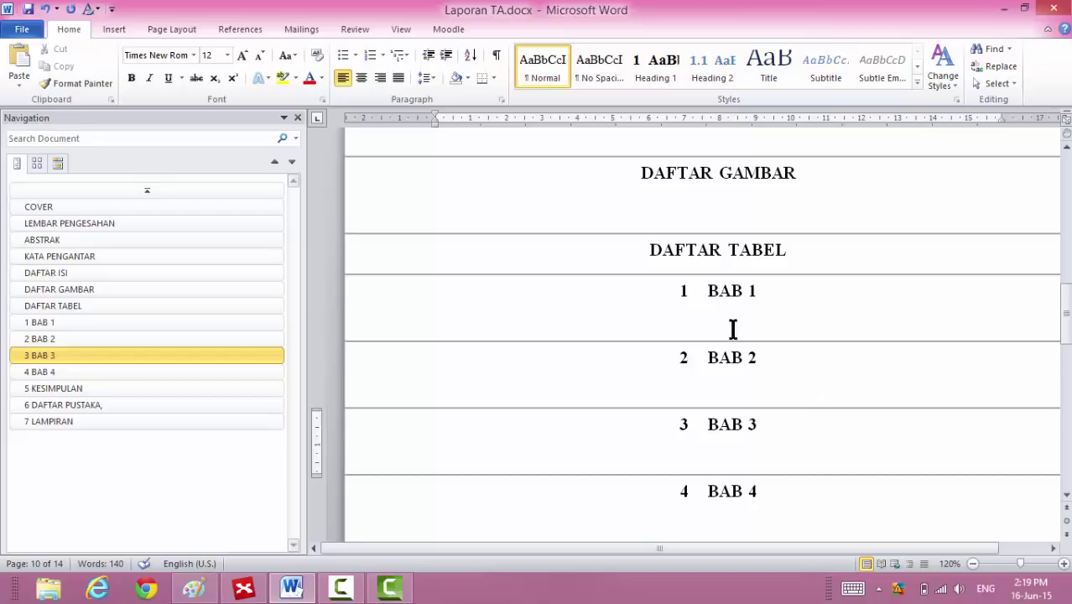
Set the font colour of the automatic chapter numbers before the BAB titles to white.
left_click(685, 290)
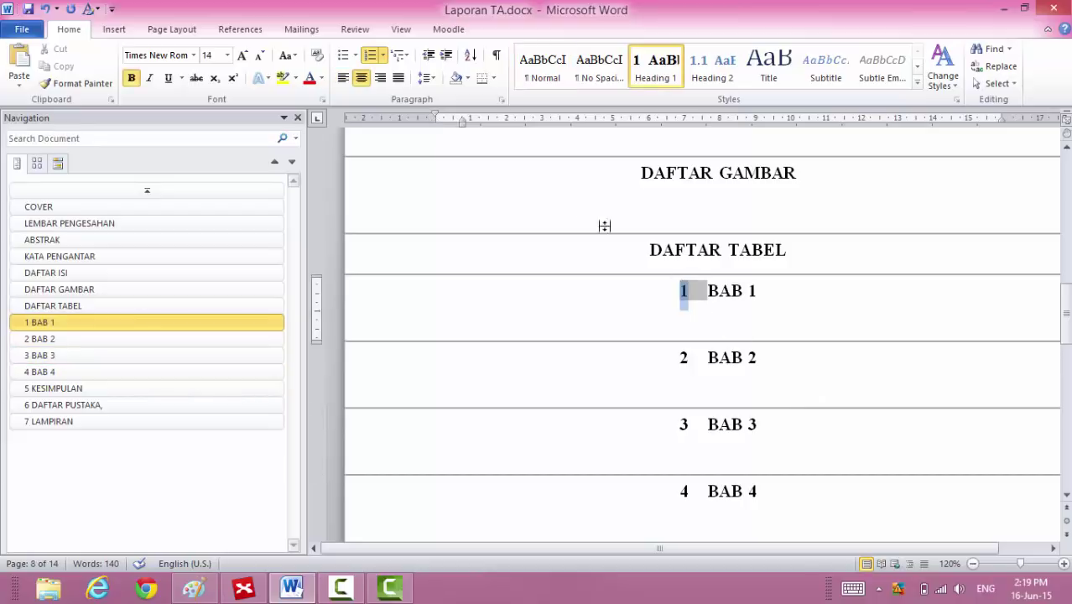
left_click(321, 77)
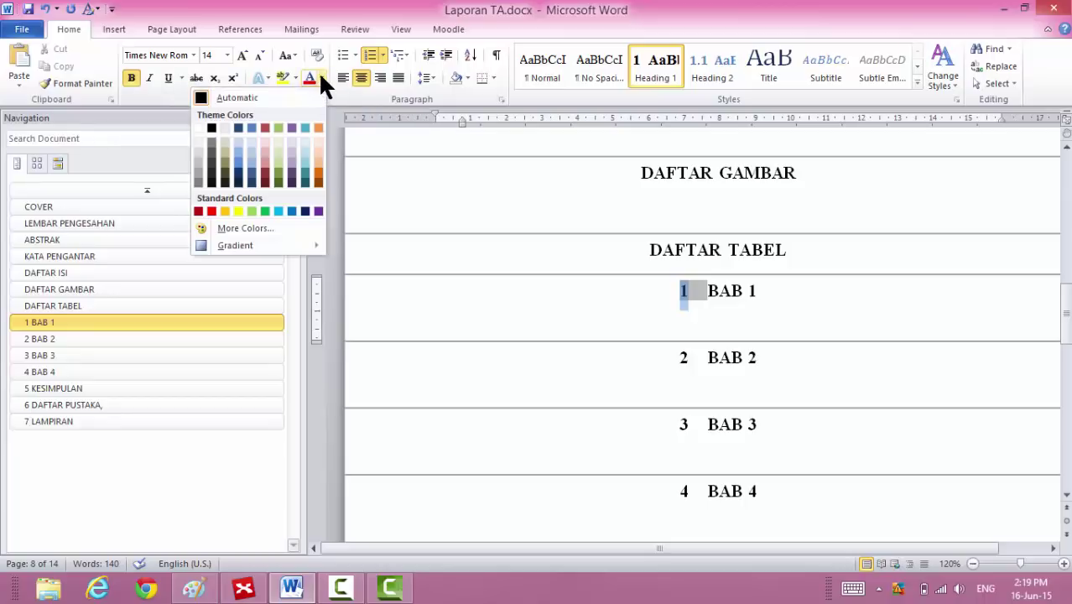
left_click(196, 126)
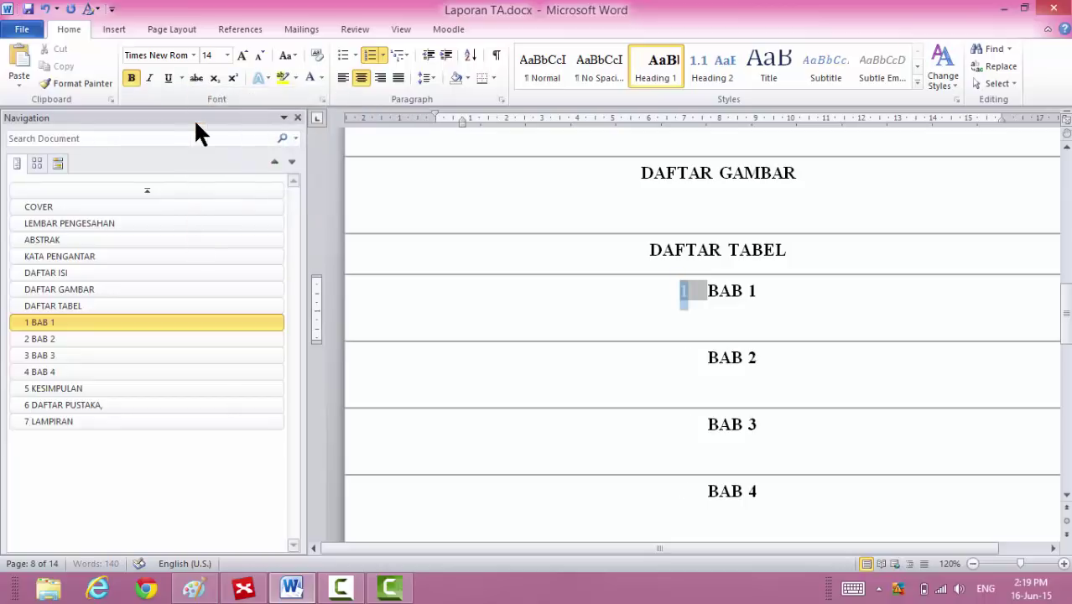
left_click(857, 300)
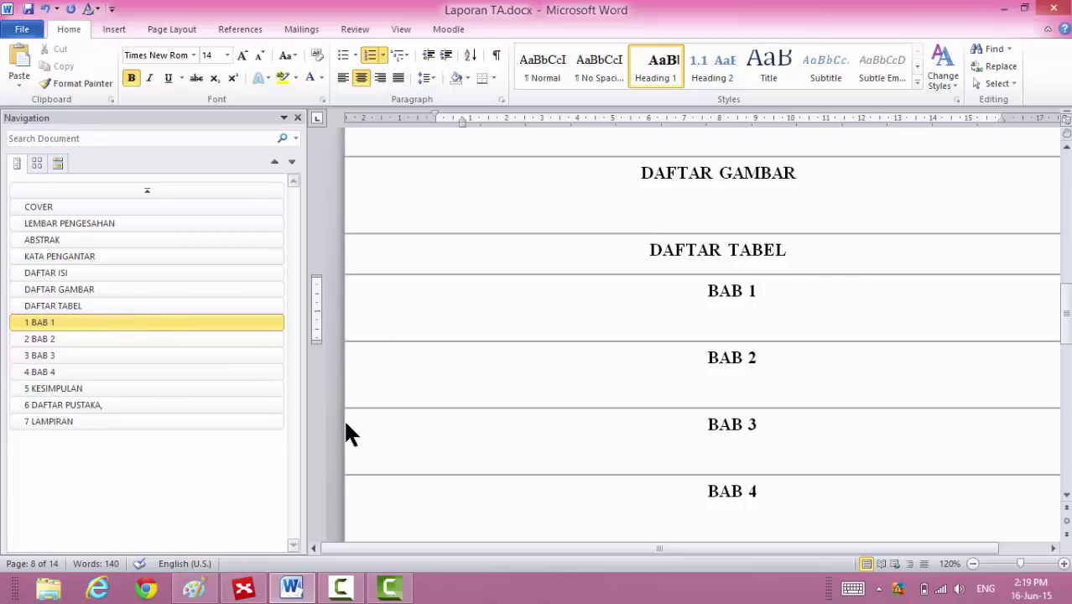
key("Return")
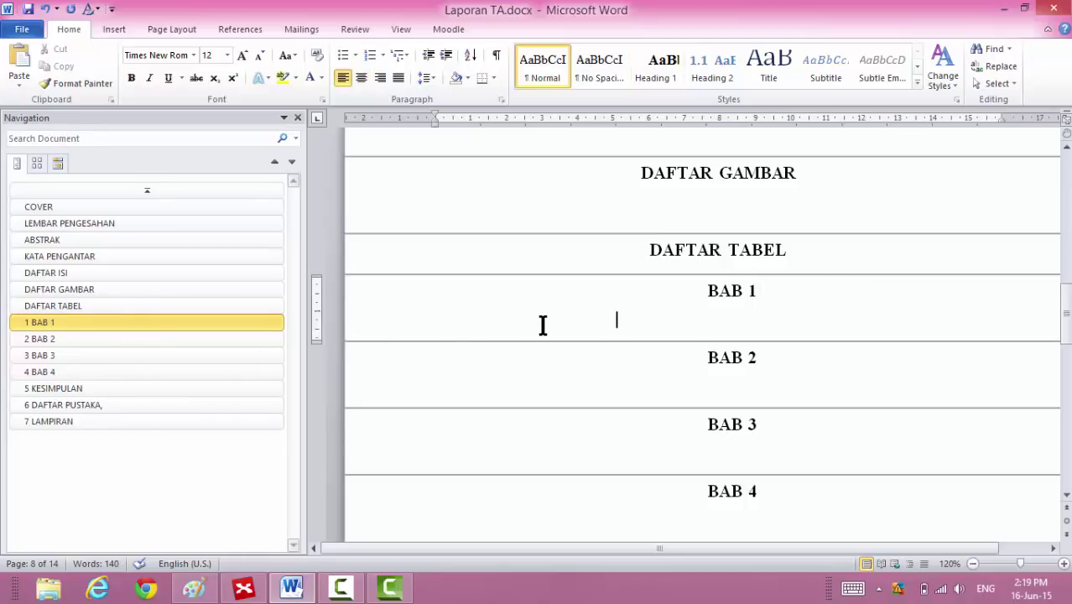
key("Delete")
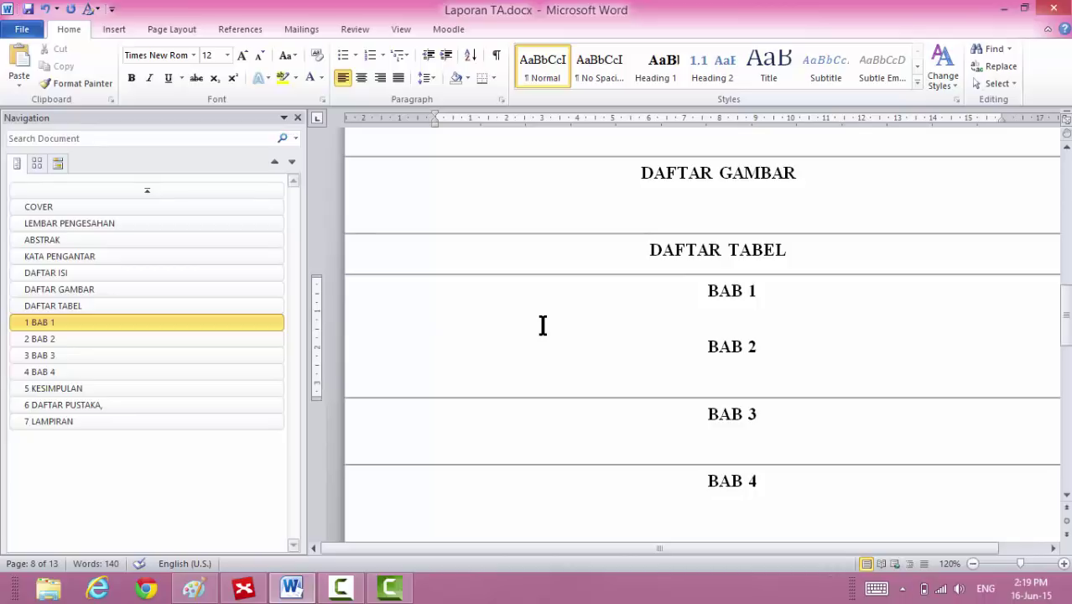
key("ctrl+z")
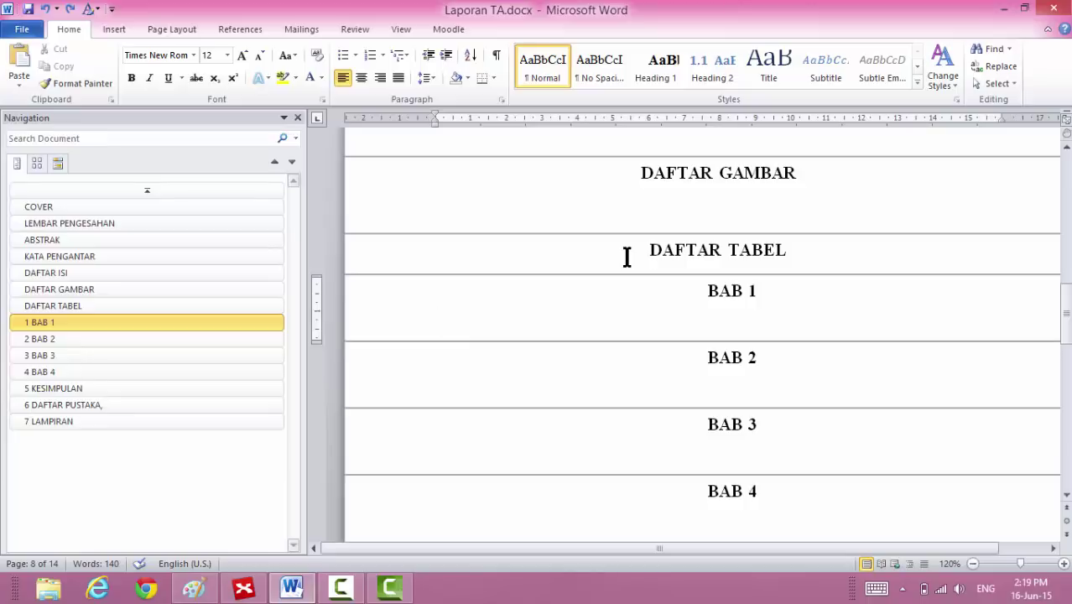
Enter the sub-heading Sub bab 2.1 in the empty paragraph below BAB 1 and make it bold.
type("ub bab")
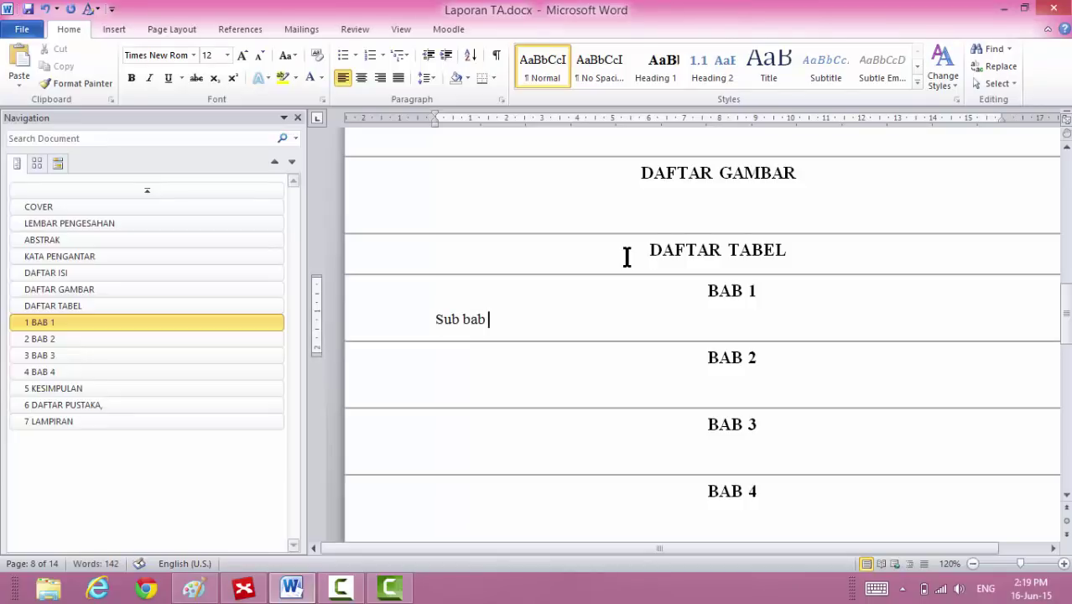
type("2.1")
left_click(401, 319)
key("ctrl+b")
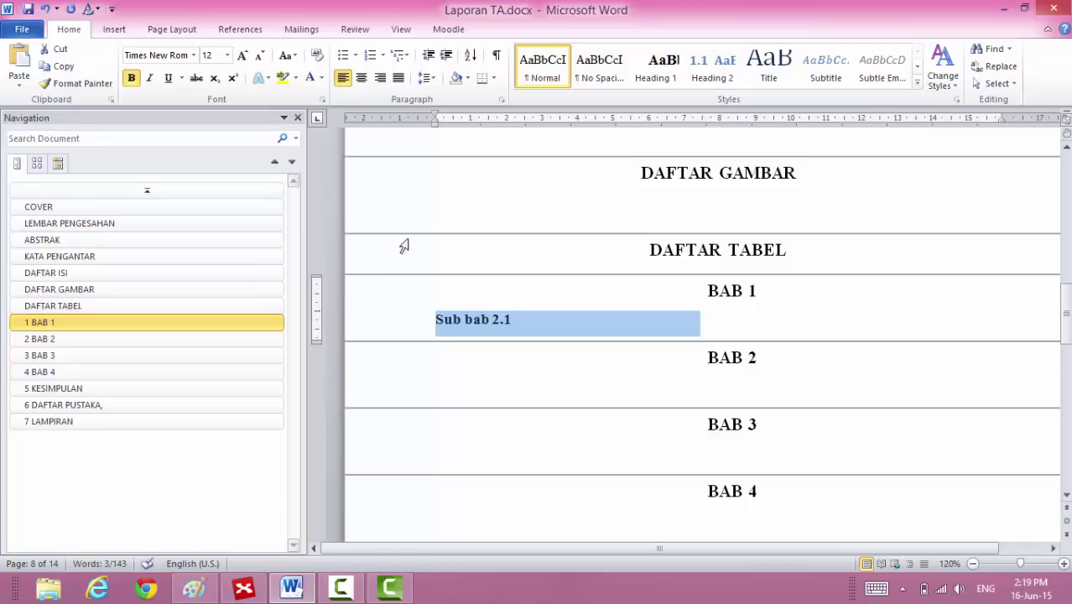
left_click(402, 54)
mouse_move(375, 283)
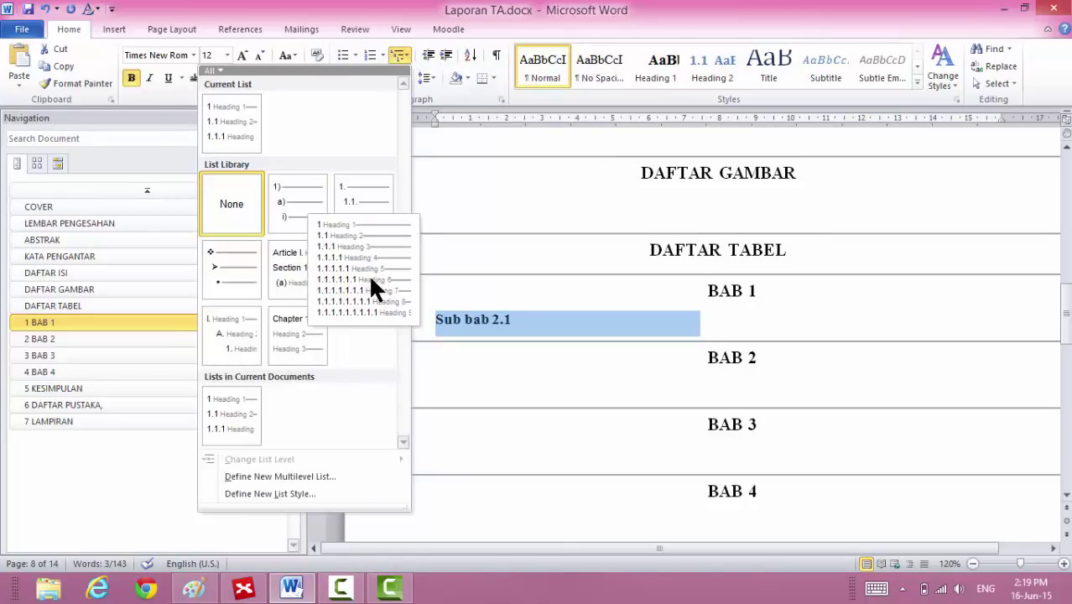
left_click(584, 328)
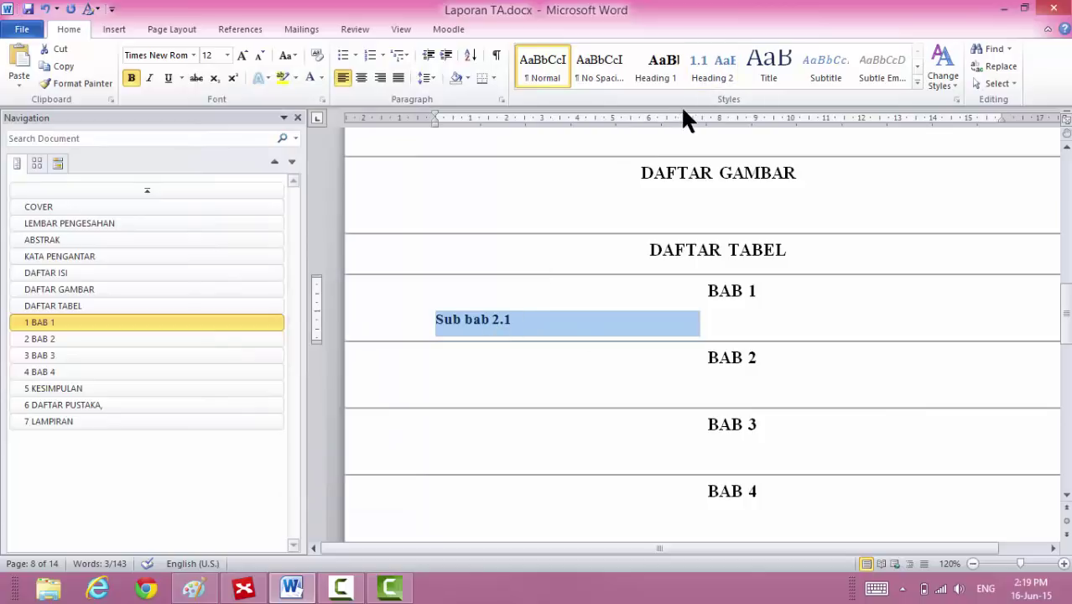
Update Heading 2 to match the bold sub-heading and apply the heading-linked multilevel list (1 Heading 1, 1.1 Heading 2, 1.1.1 Heading 3).
right_click(723, 63)
left_click(662, 61)
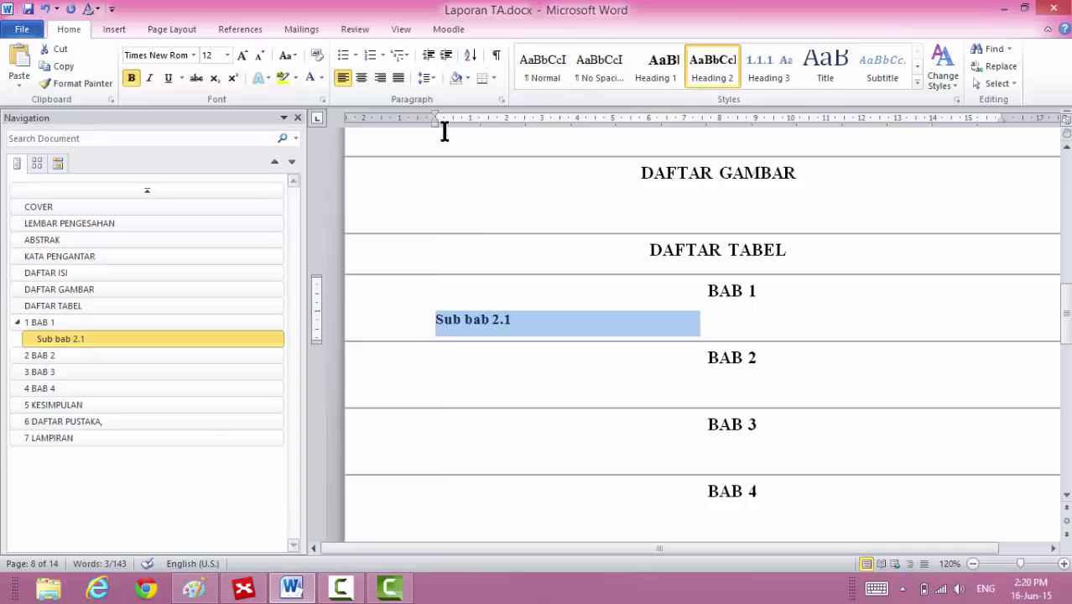
left_click(403, 55)
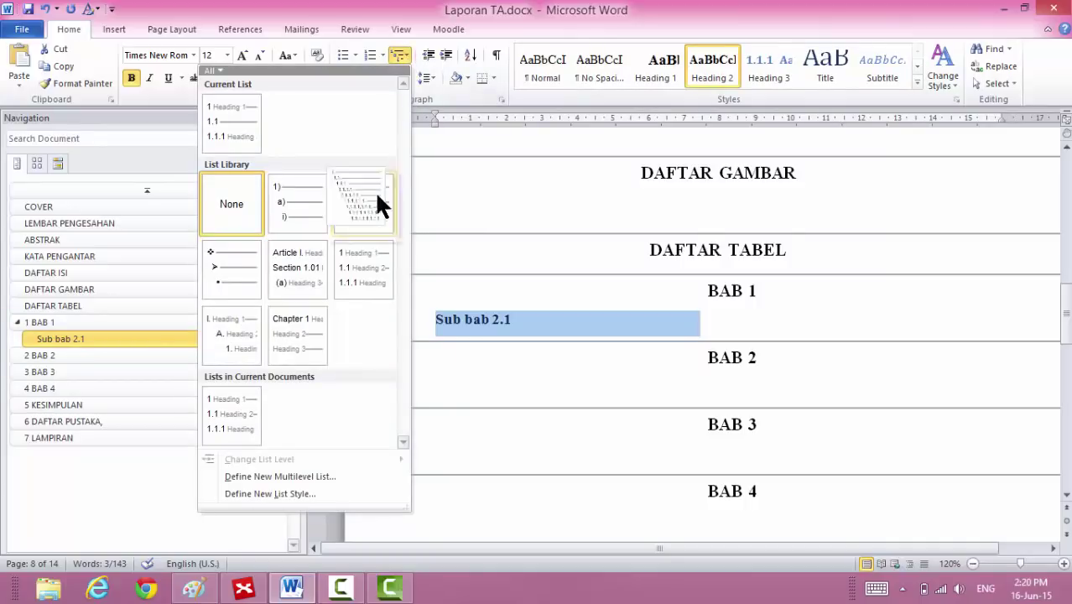
left_click(363, 262)
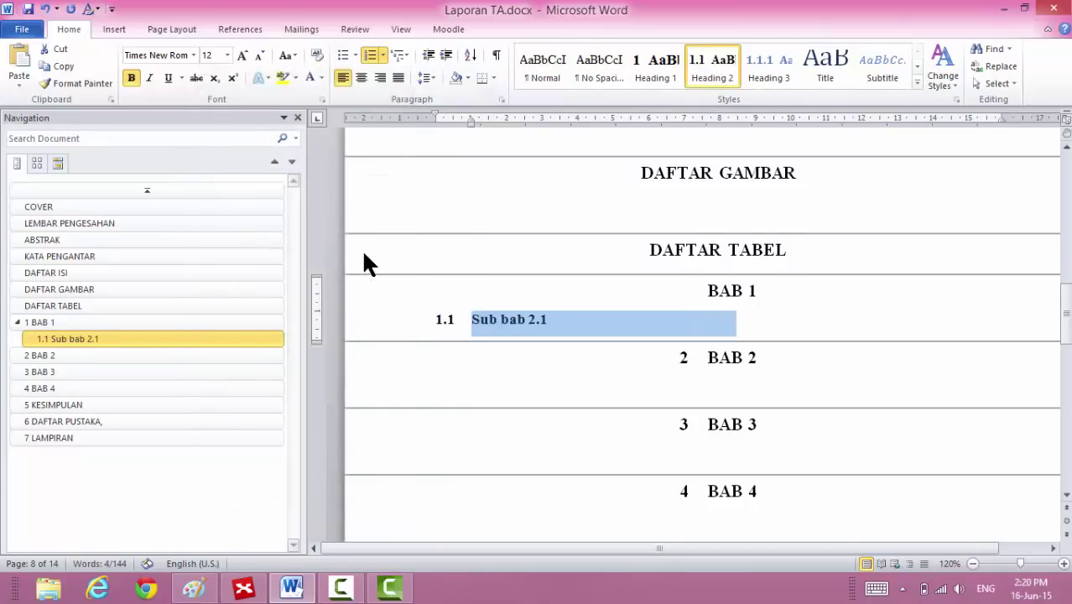
left_click(570, 317)
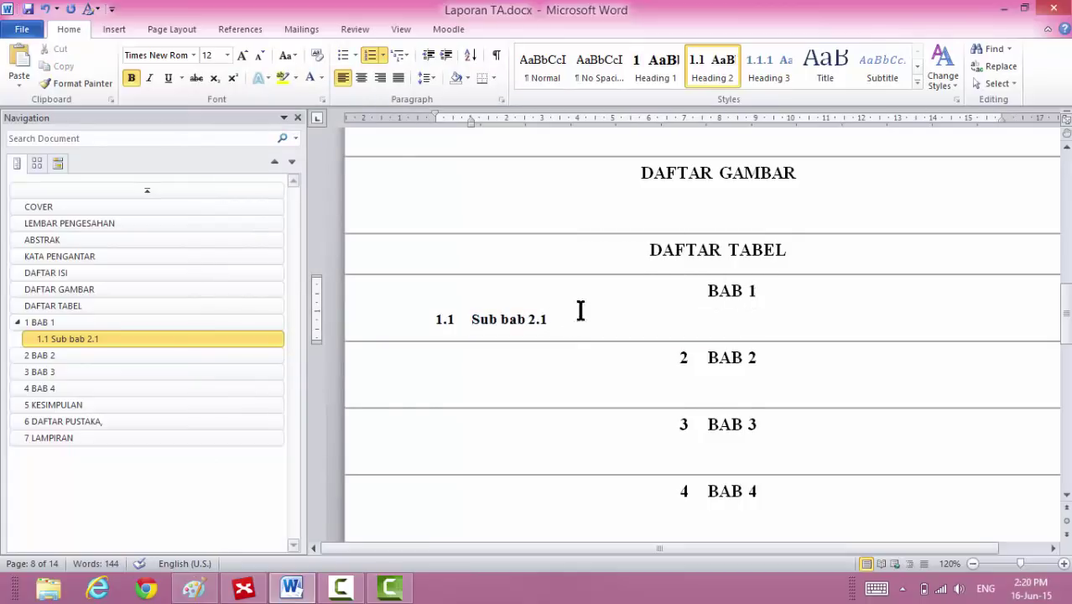
Copy the numbered sub-heading under BAB 1 into the empty lines below BAB 2, BAB 3 and BAB 4.
left_click(388, 325)
key("ctrl+c")
left_click(477, 379)
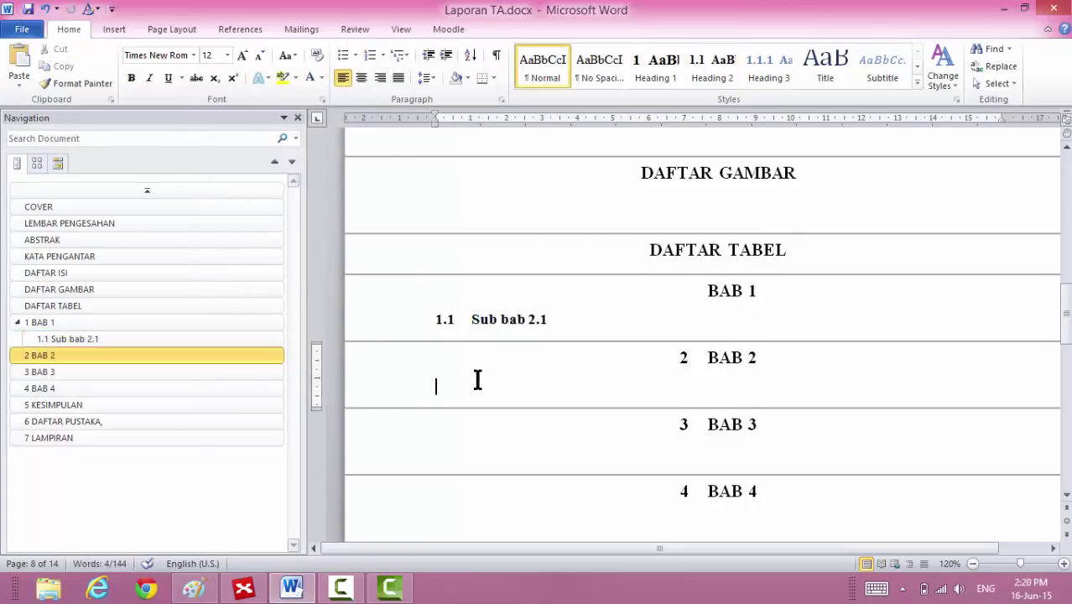
key("ctrl+v")
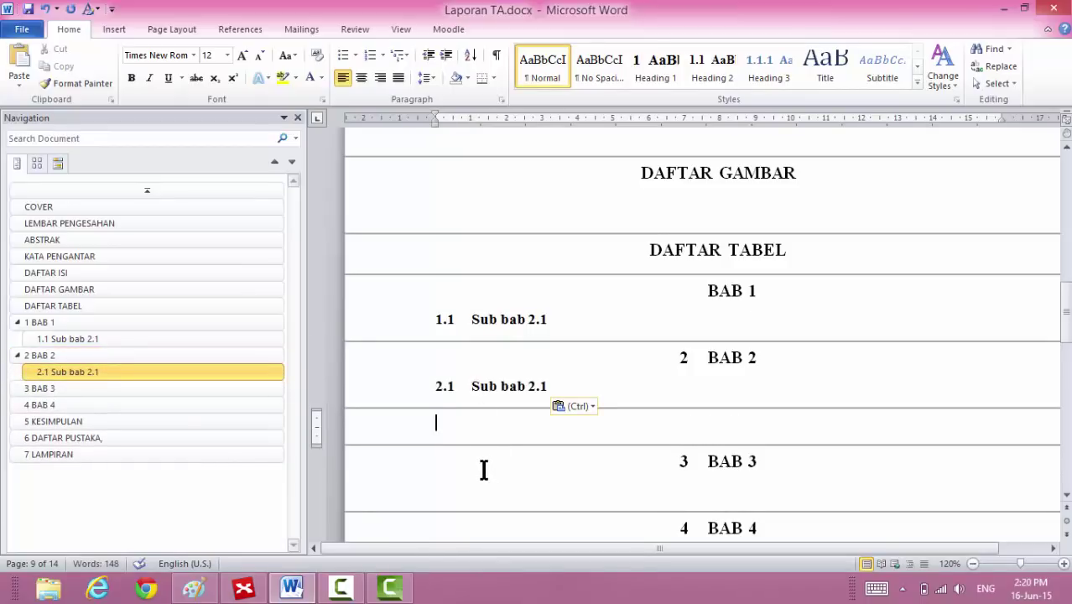
left_click(428, 484)
key("ctrl+v")
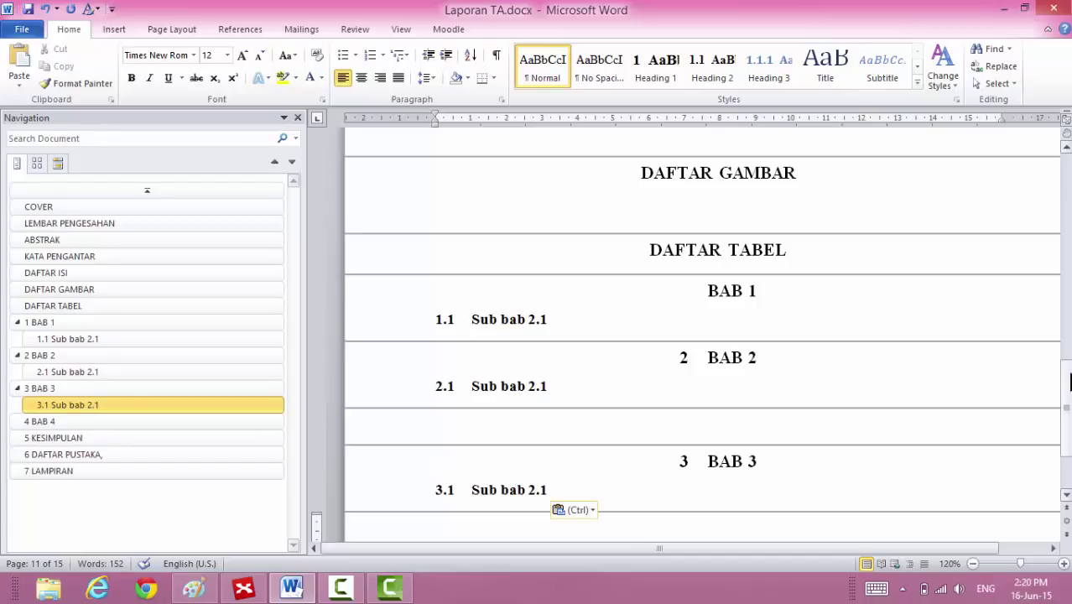
left_click_drag(1068, 382, 1066, 304)
left_click(441, 466)
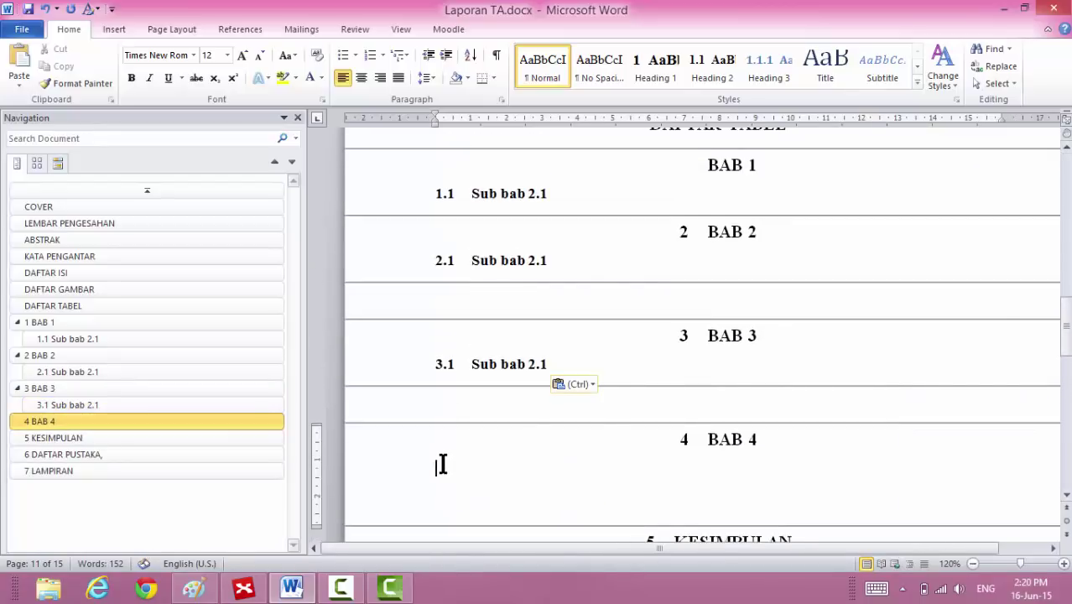
key("ctrl+v")
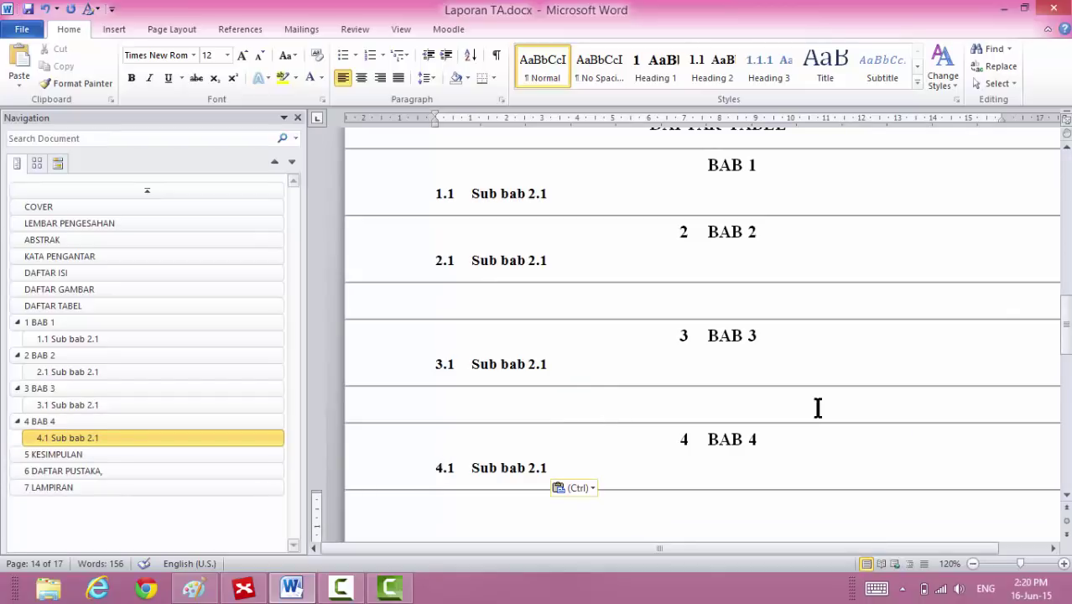
Add an unnumbered, unindented line below the sub-heading under BAB 1, and change that sub-heading's text to Sub bab 1.1.
left_click_drag(1065, 345, 1064, 317)
left_click(592, 336)
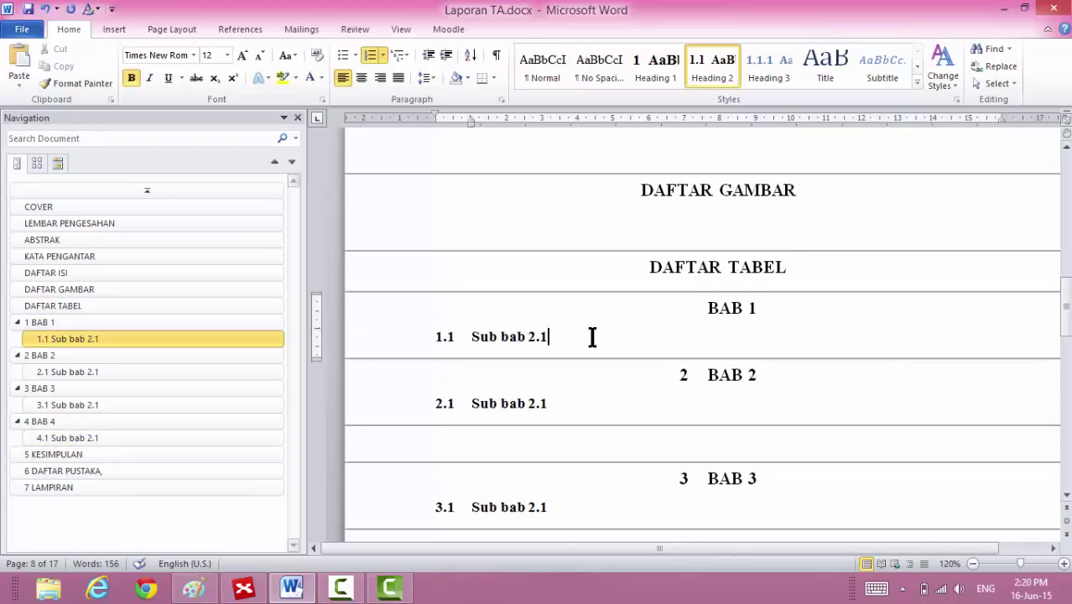
key("Return")
key("BackSpace")
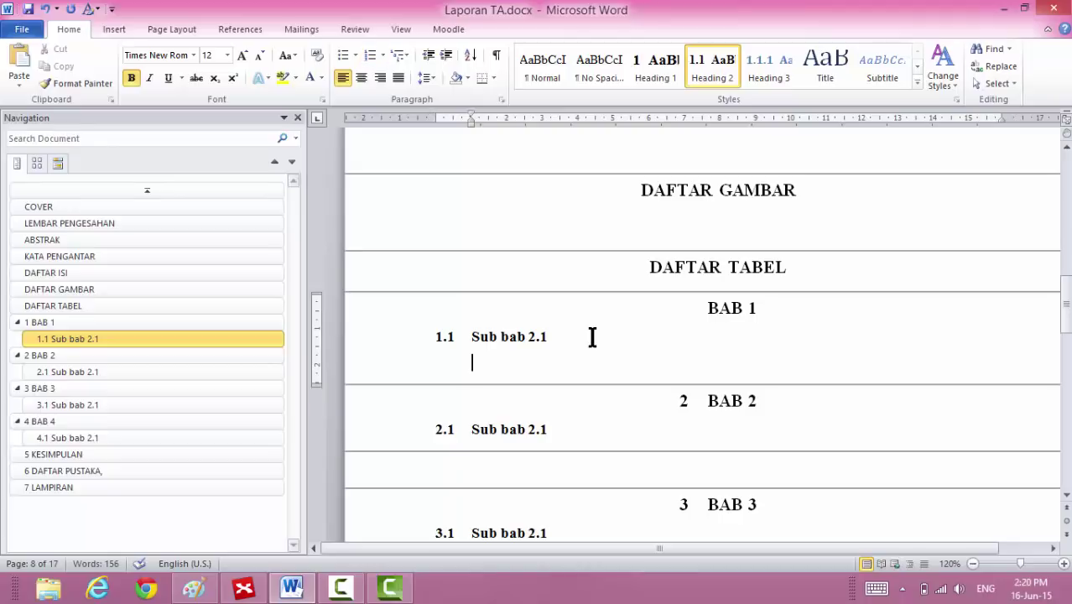
key("BackSpace")
key("Up")
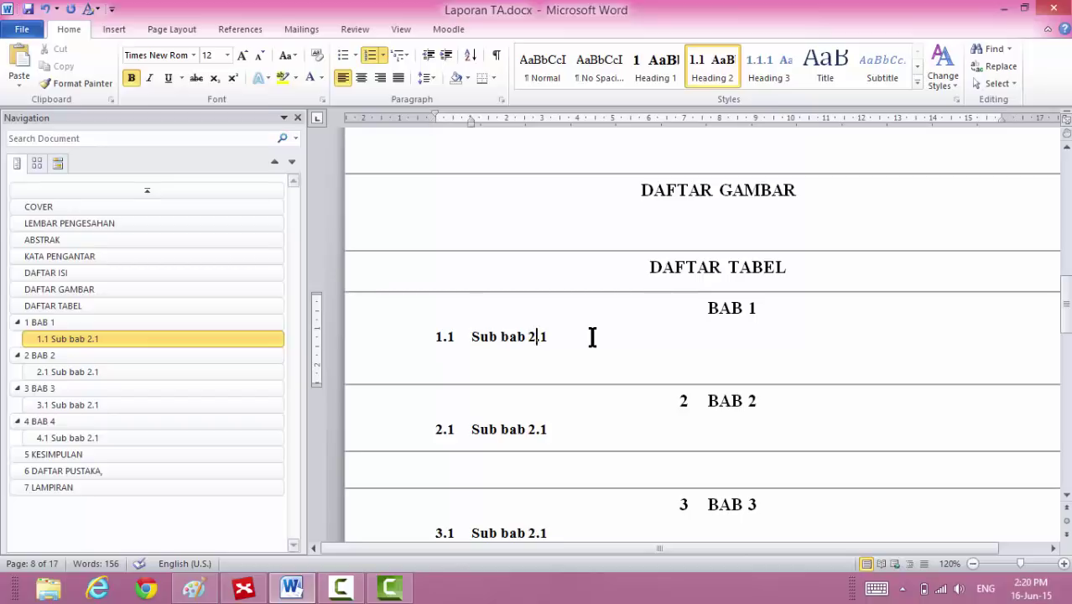
key("BackSpace")
type("1")
key("Down")
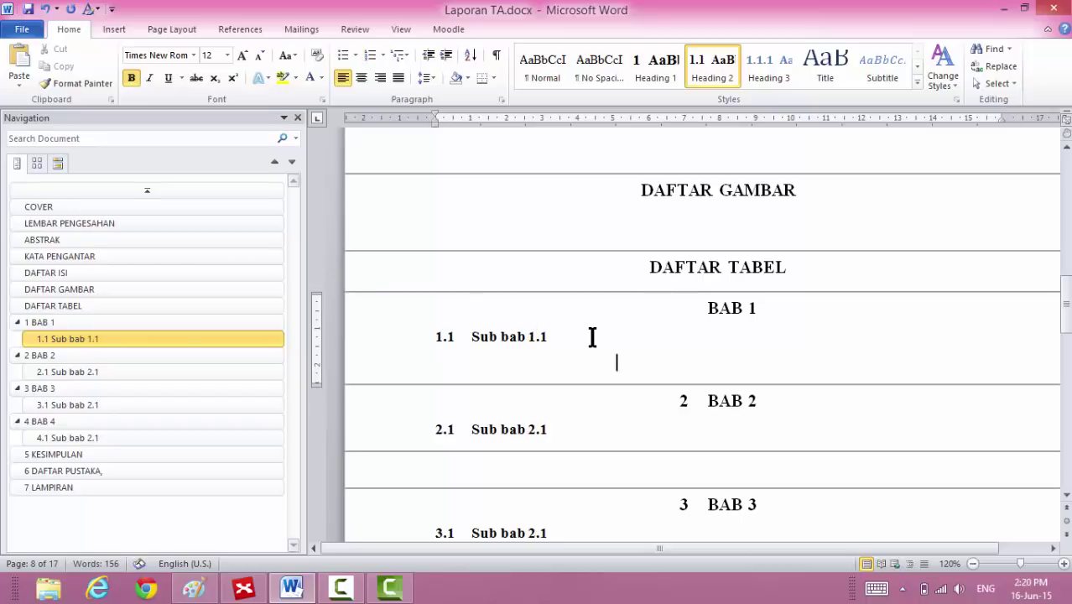
Enter Sub sub bab 1.1.1 on the empty line below Sub bab 1.1 and remove its bold formatting.
type("sub sub")
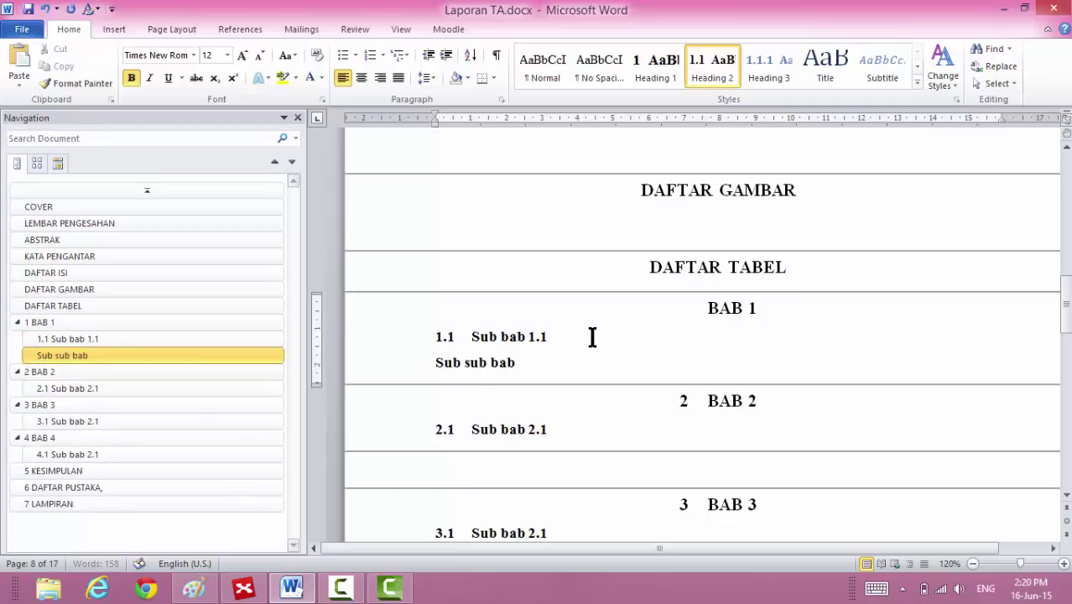
type(" bab 1.1.1")
left_click(408, 368)
key("ctrl+c")
key("ctrl+b")
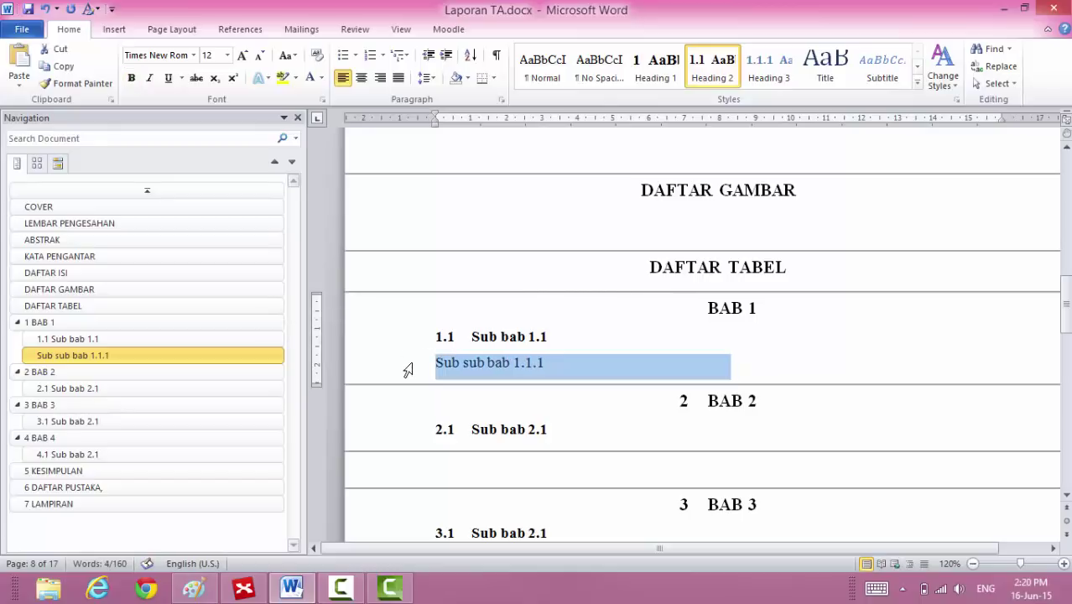
Update Heading 3 to match the Sub sub bab 1.1.1 line and apply the heading-linked multilevel list (1 Heading 1, 1.1 Heading 2, 1.1.1 Heading 3).
right_click(770, 60)
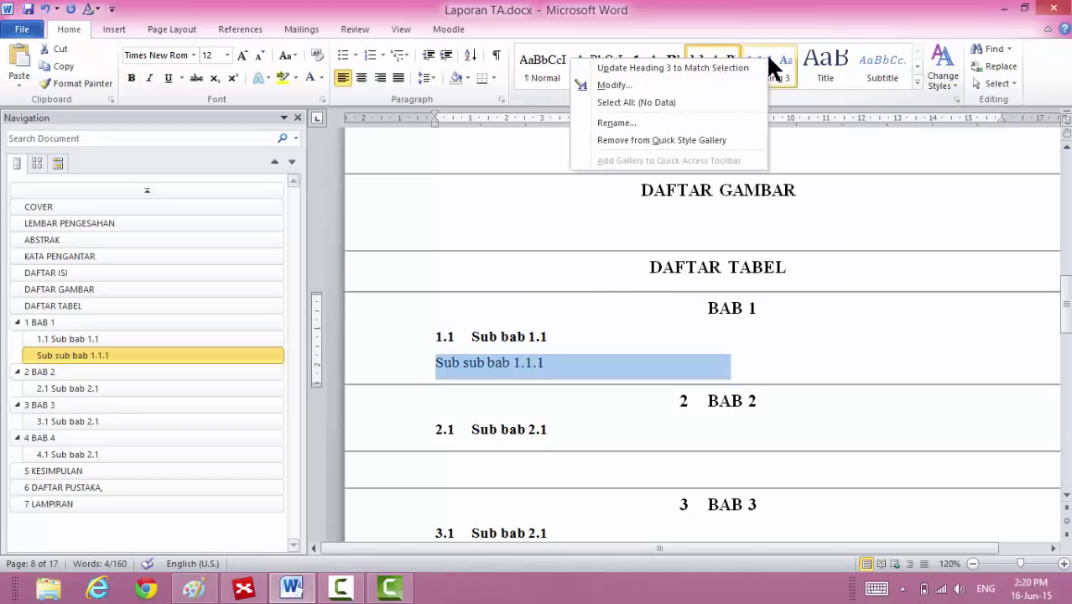
left_click(733, 67)
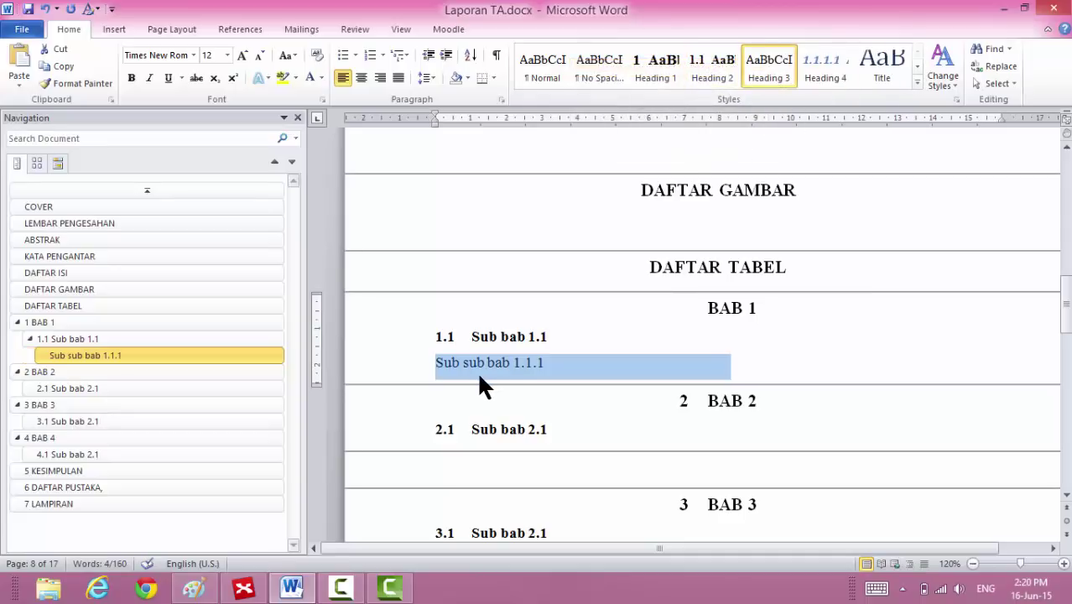
left_click(401, 52)
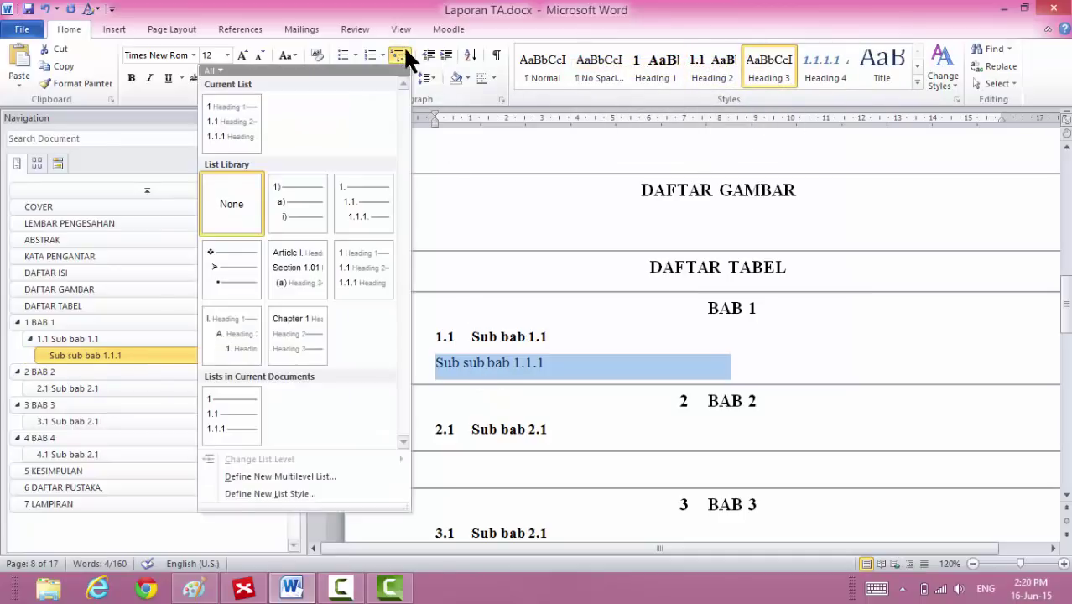
left_click(349, 252)
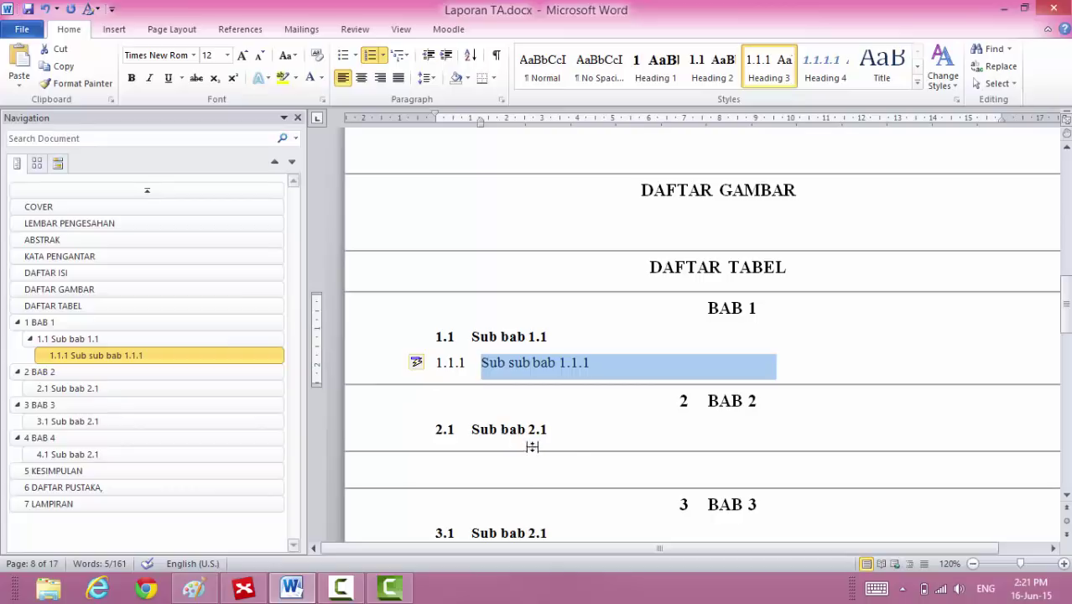
Copy the numbered Sub sub bab 1.1.1 heading onto a new line below the sub-heading of BAB 2, BAB 3 and BAB 4.
left_click(576, 433)
key("Return")
key("ctrl+v")
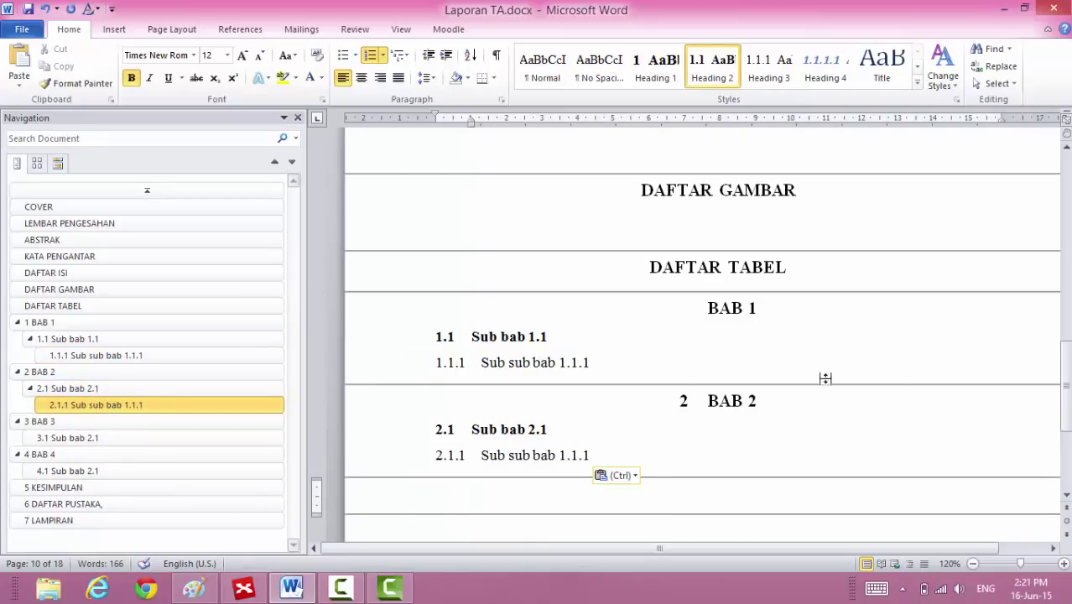
left_click_drag(1066, 377, 1064, 345)
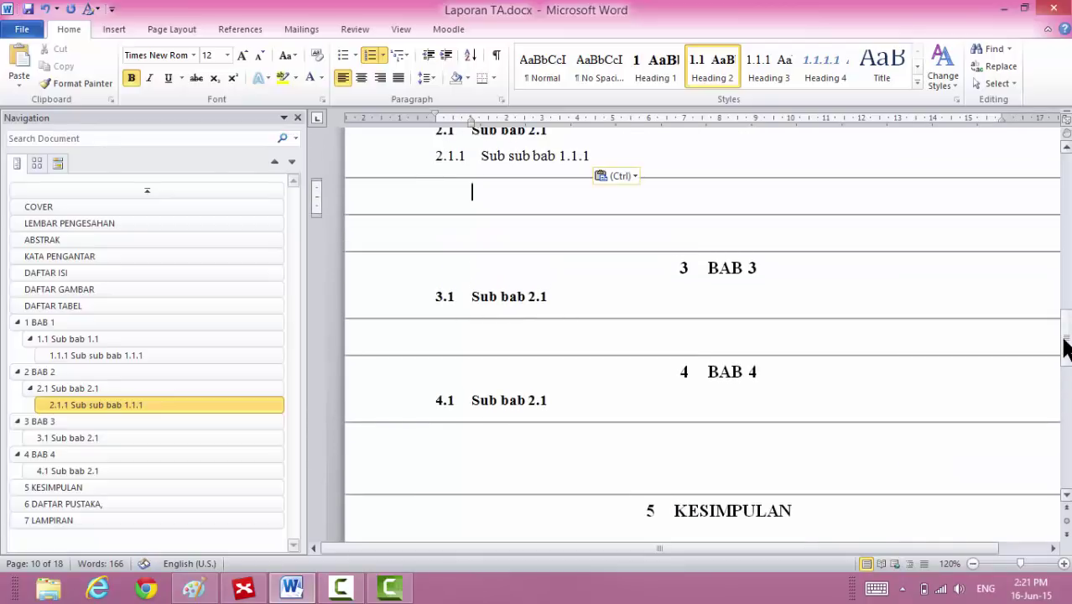
left_click(543, 296)
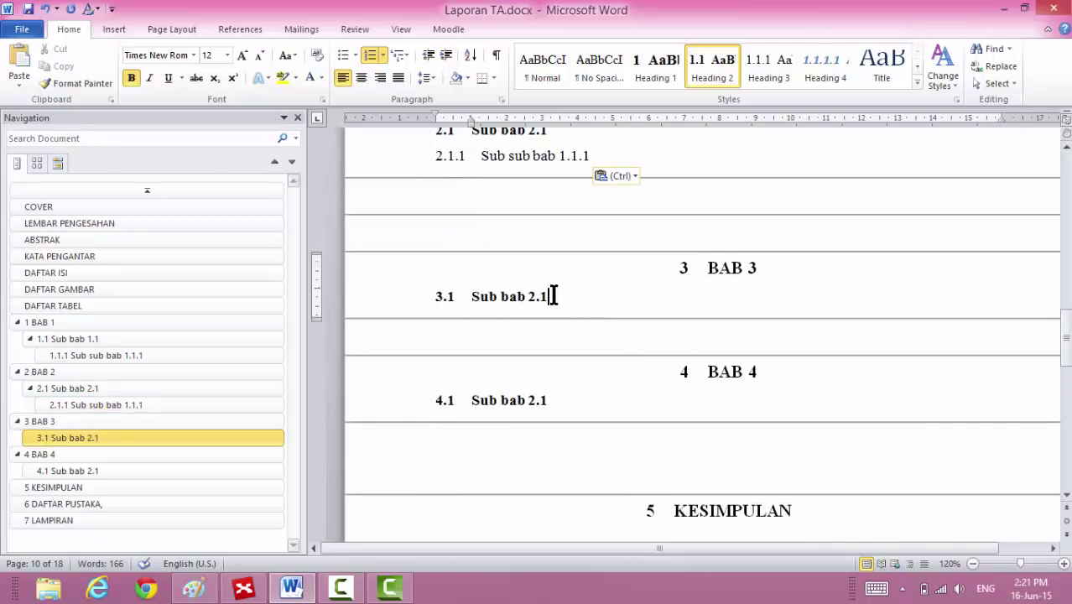
key("Return")
key("ctrl+v")
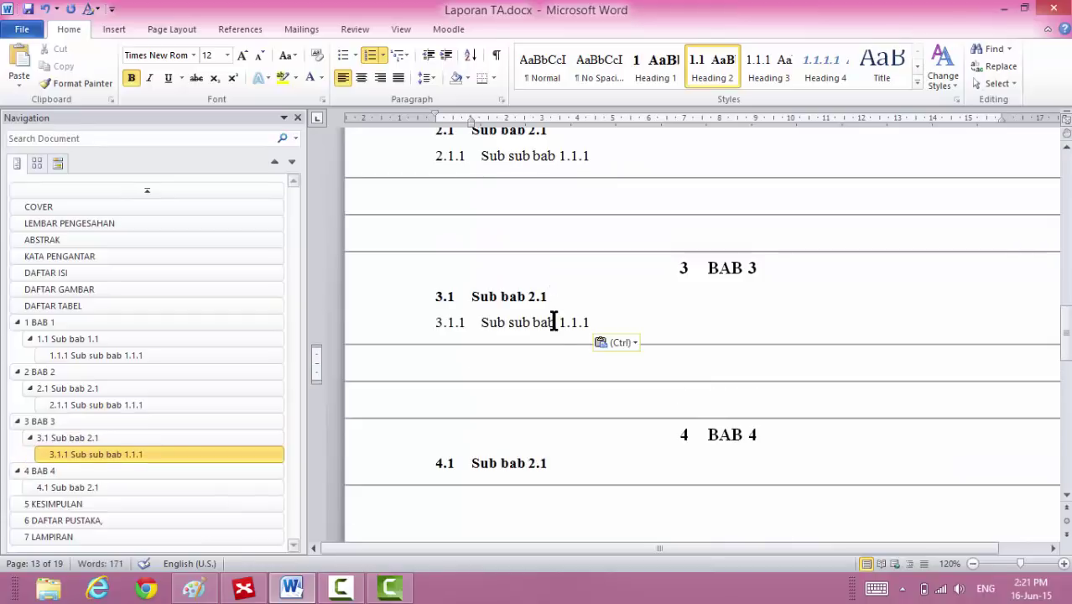
left_click(581, 474)
key("Return")
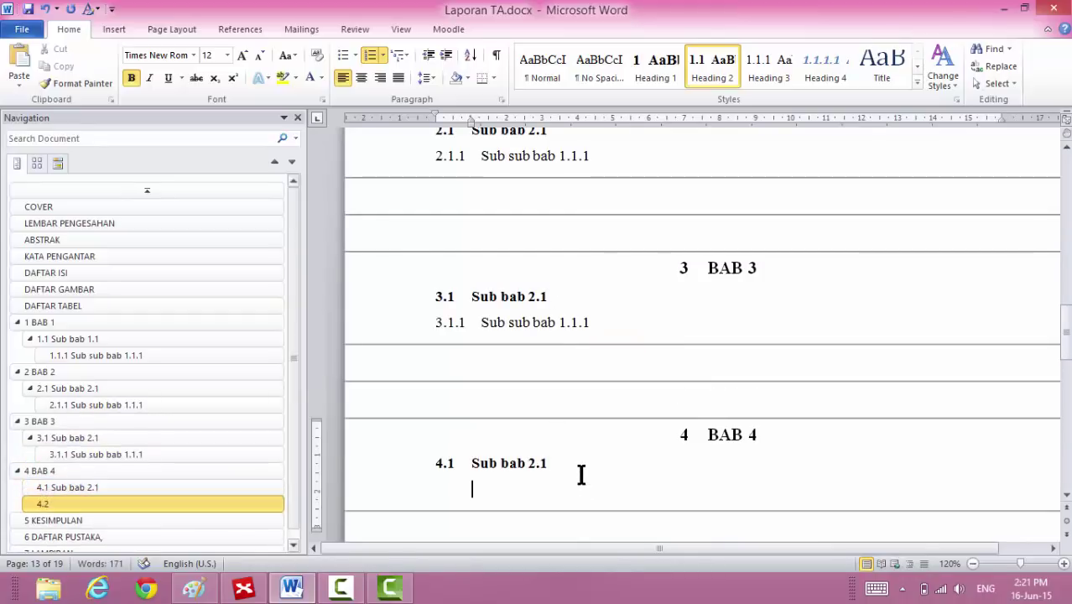
key("ctrl+v")
left_click_drag(579, 474, 875, 354)
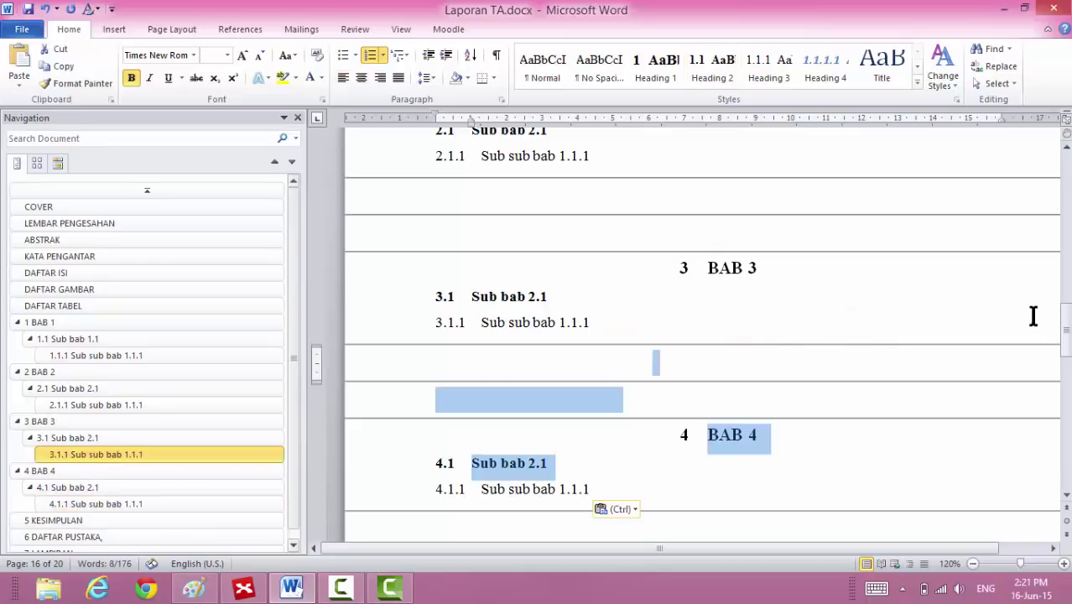
left_click(975, 336)
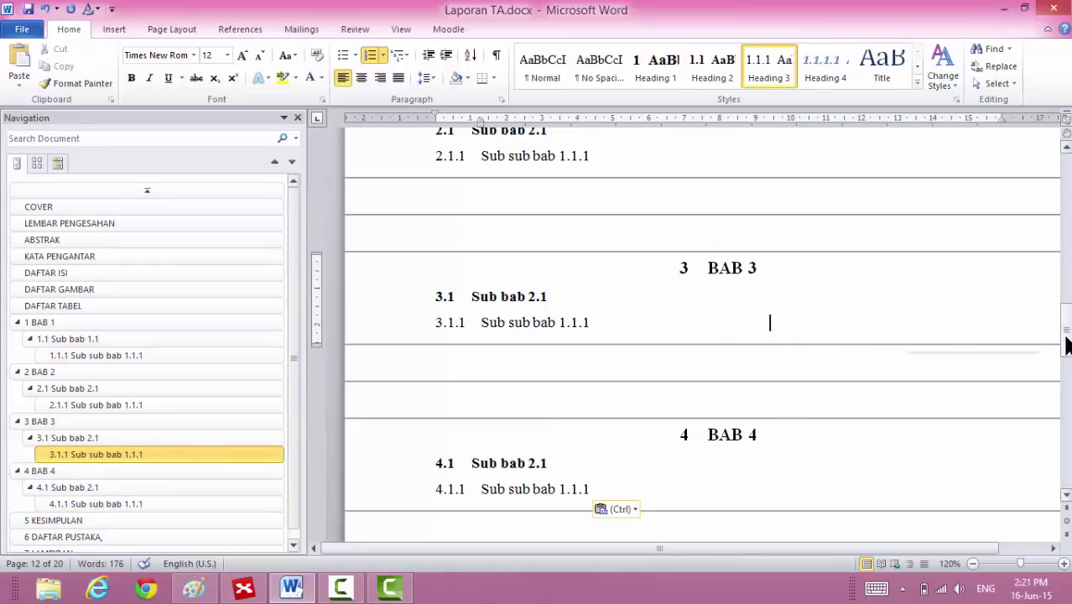
Enter Sub sub sub bab 1.1.1.1 on a new line below Sub sub bab 1.1.1 under BAB 1.
left_click_drag(1067, 344, 1066, 319)
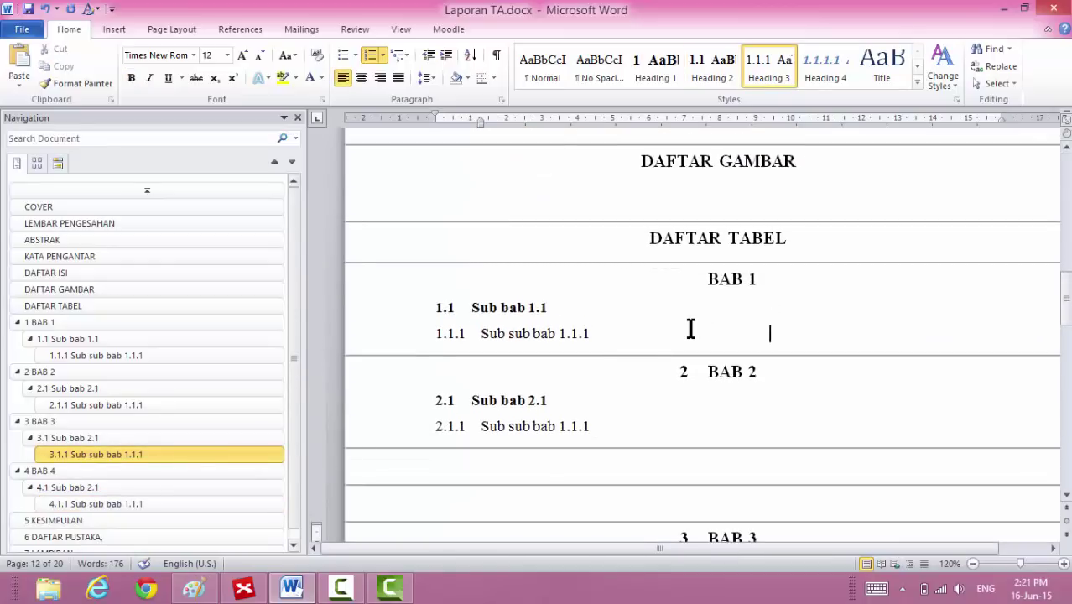
key("Return")
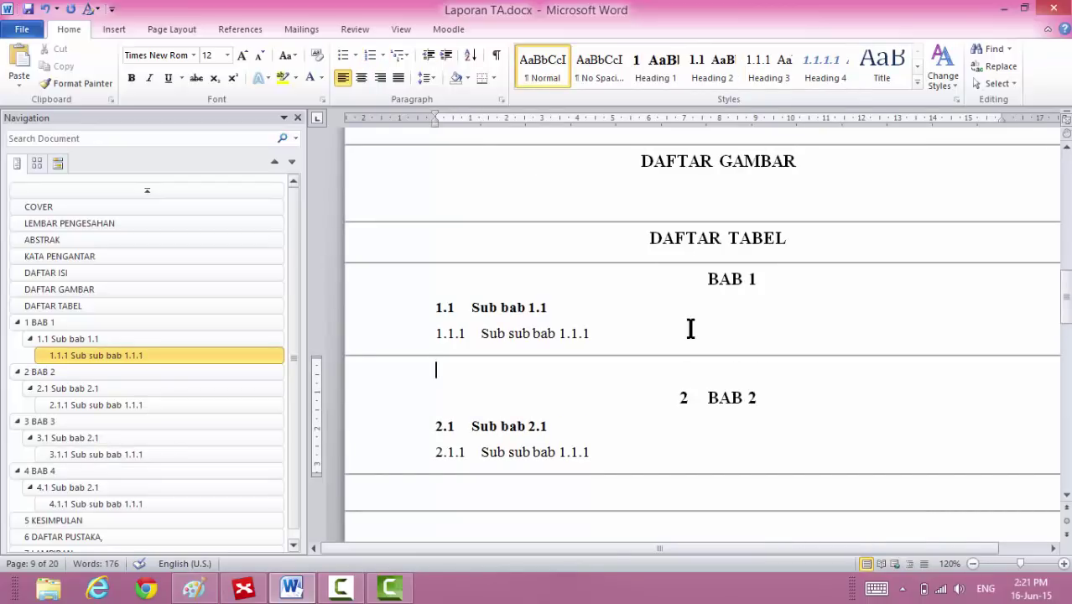
type("Sub sub sub")
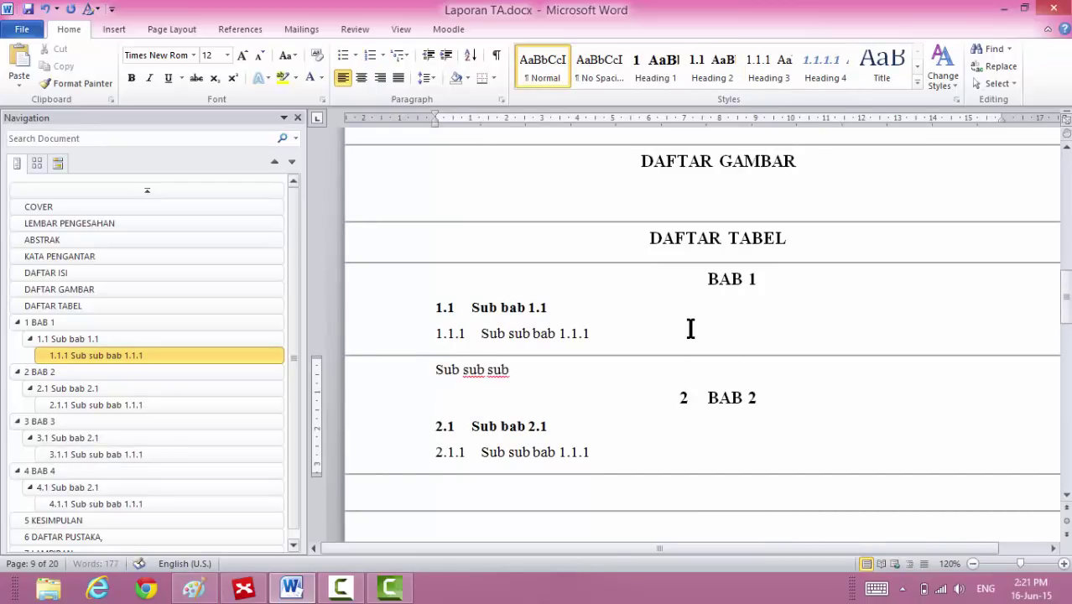
type(" bab 1.1.1.1.")
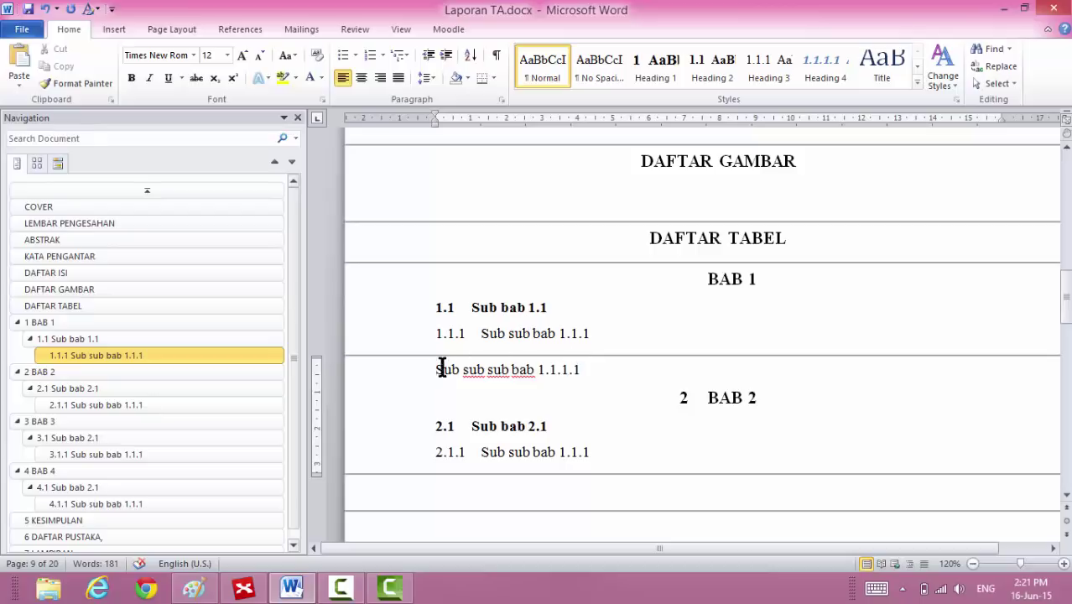
Update Heading 4 to match the Sub sub sub bab 1.1.1.1 line and apply the heading-linked multilevel list to it.
left_click(403, 378)
key("ctrl+c")
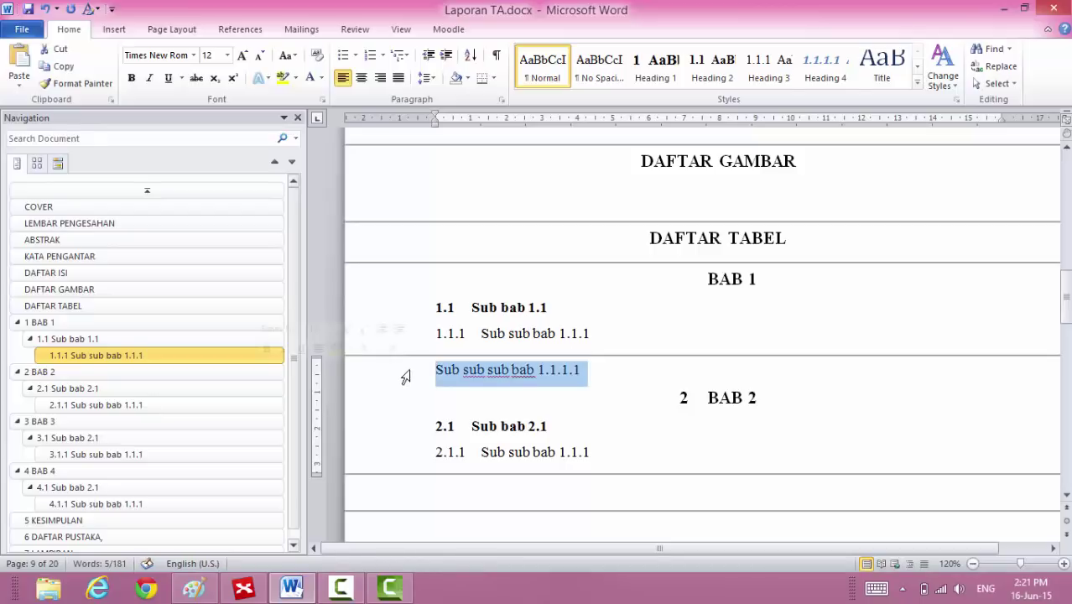
right_click(824, 74)
left_click(786, 80)
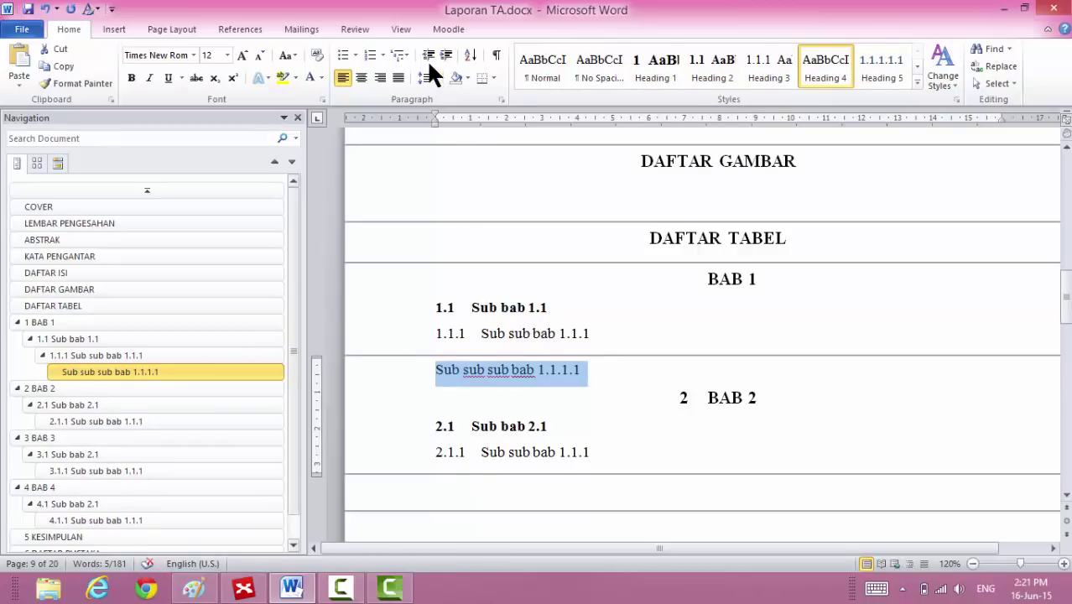
left_click(405, 55)
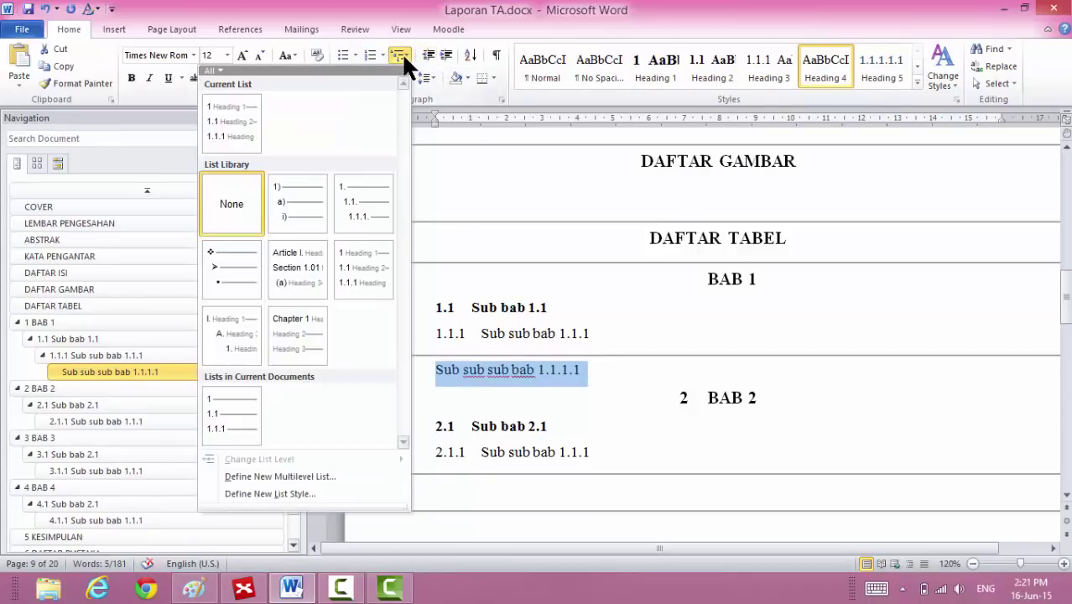
left_click(366, 256)
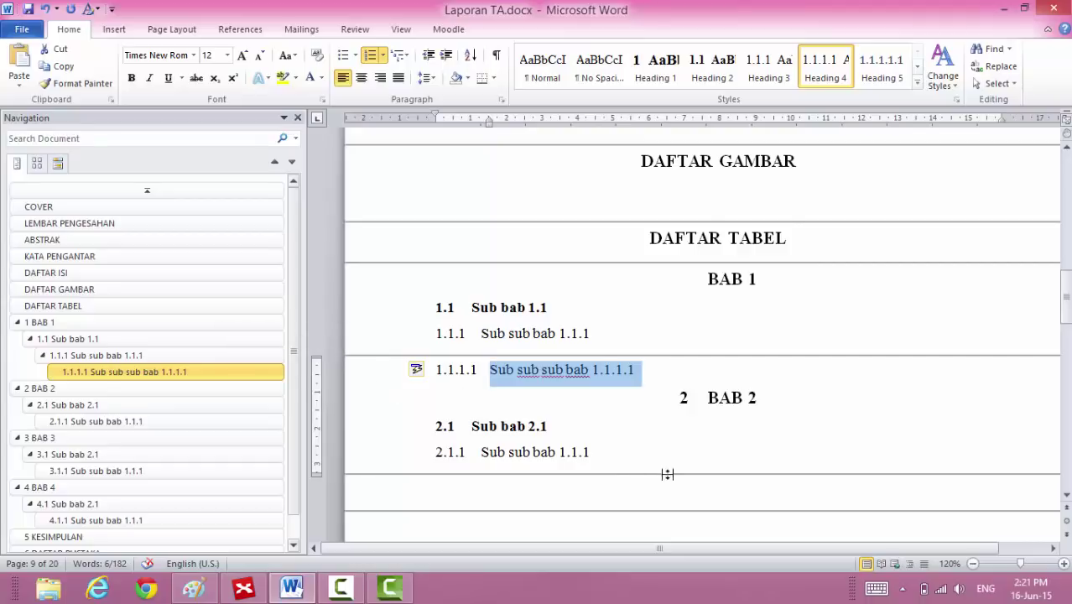
Copy the Sub sub sub bab 1.1.1.1 heading onto a new line below the sub-sub-headings of BAB 2 and BAB 3.
left_click(627, 454)
key("Return")
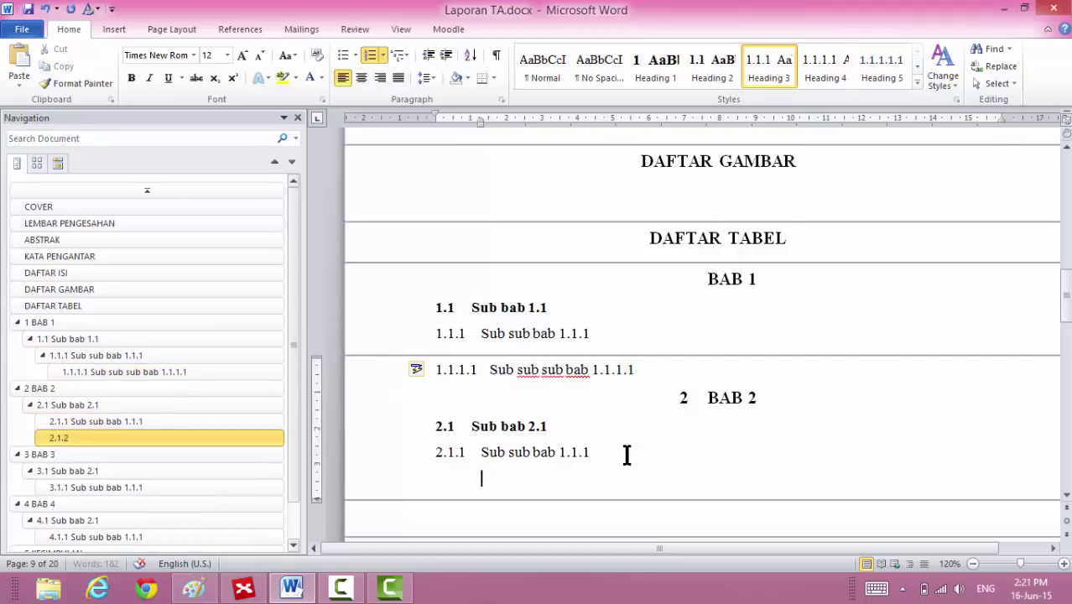
key("ctrl+v")
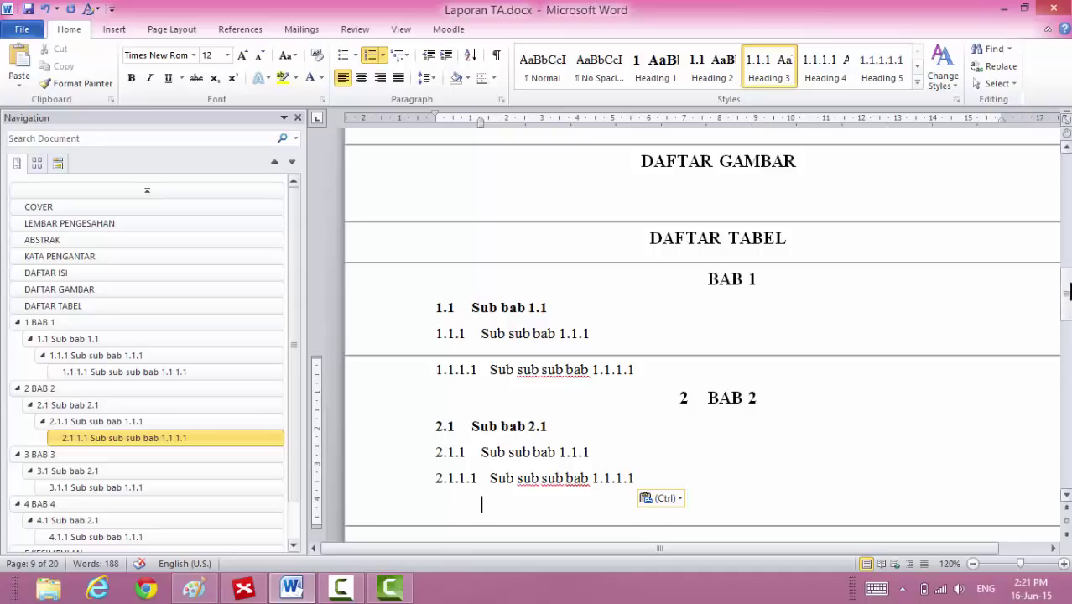
left_click_drag(1065, 293, 1067, 321)
left_click(631, 380)
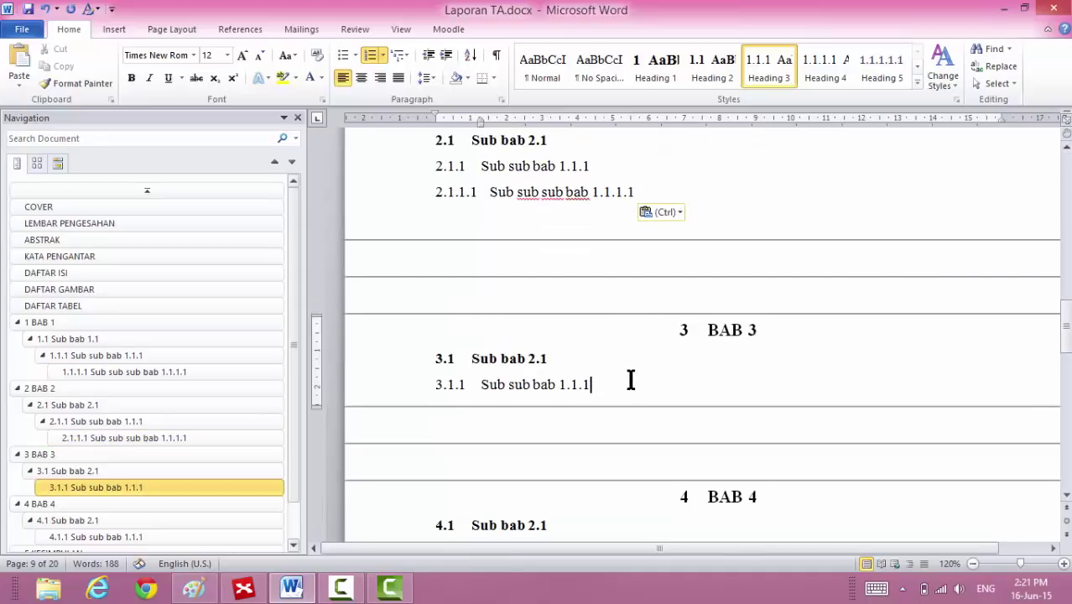
key("Return")
key("ctrl+v")
key("Return")
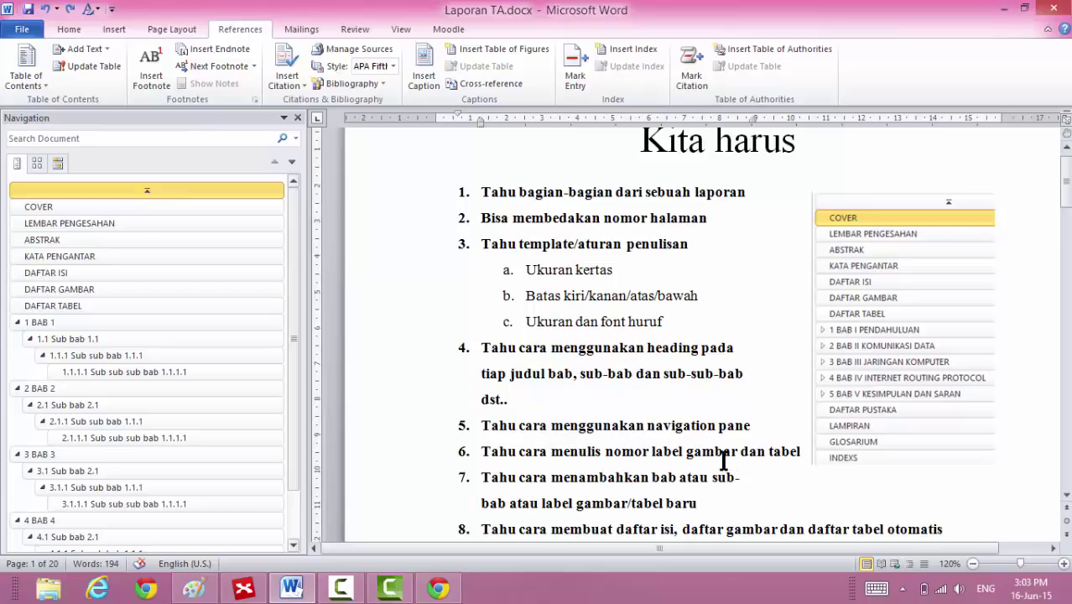
Delete the first five items of the Kita harus list, from Tahu bagian-bagian dari sebuah laporan to Tahu cara menggunakan navigation pane.
left_click(760, 428)
left_click(438, 192, "shift")
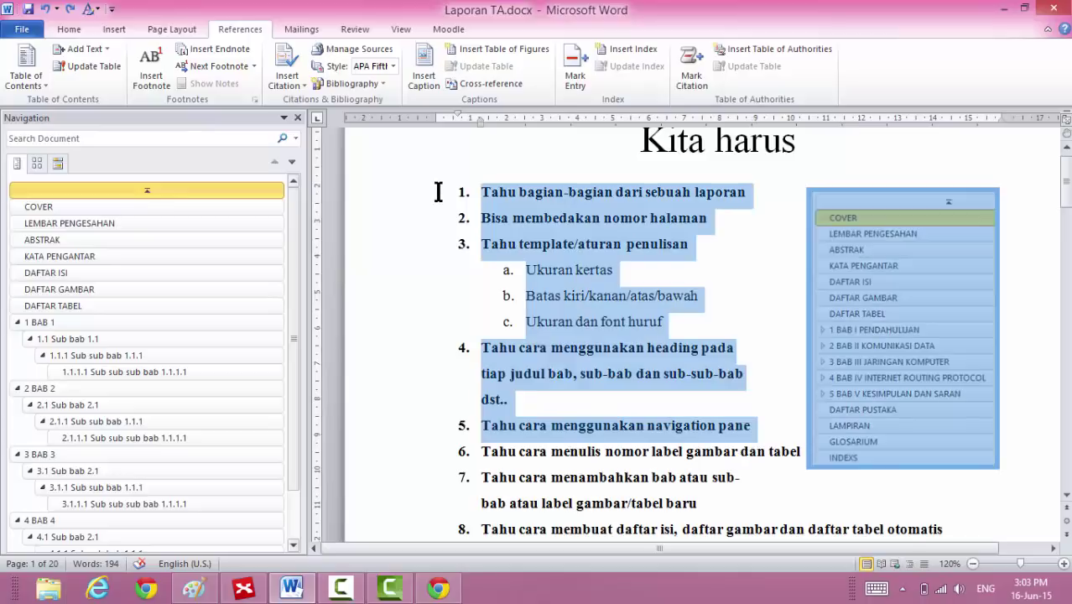
key("Delete")
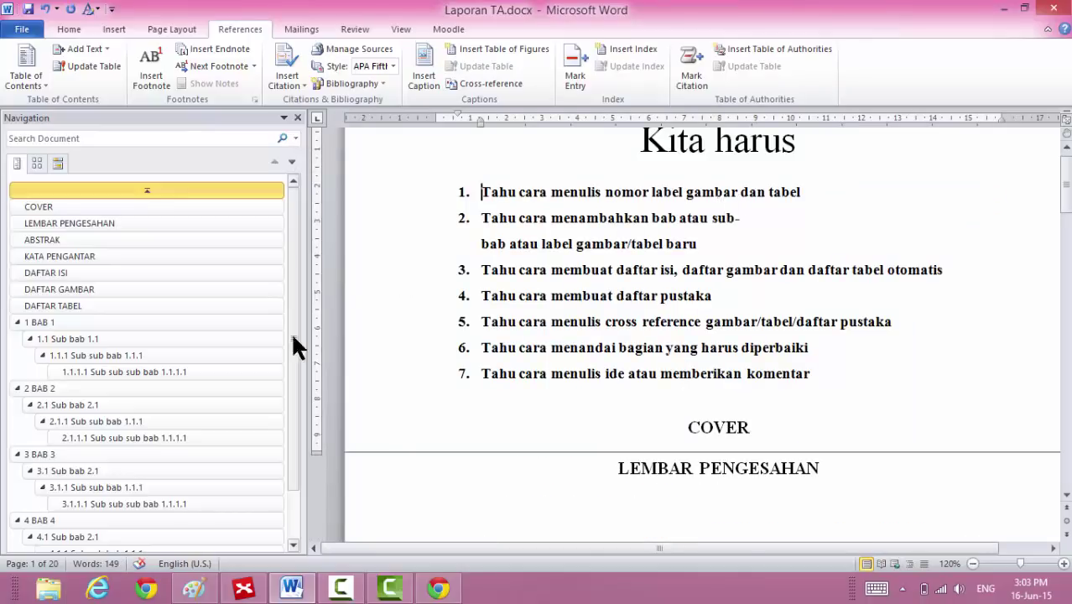
Add an empty line for a figure after the 2.1.1.1 heading under BAB 2.
left_click(187, 370)
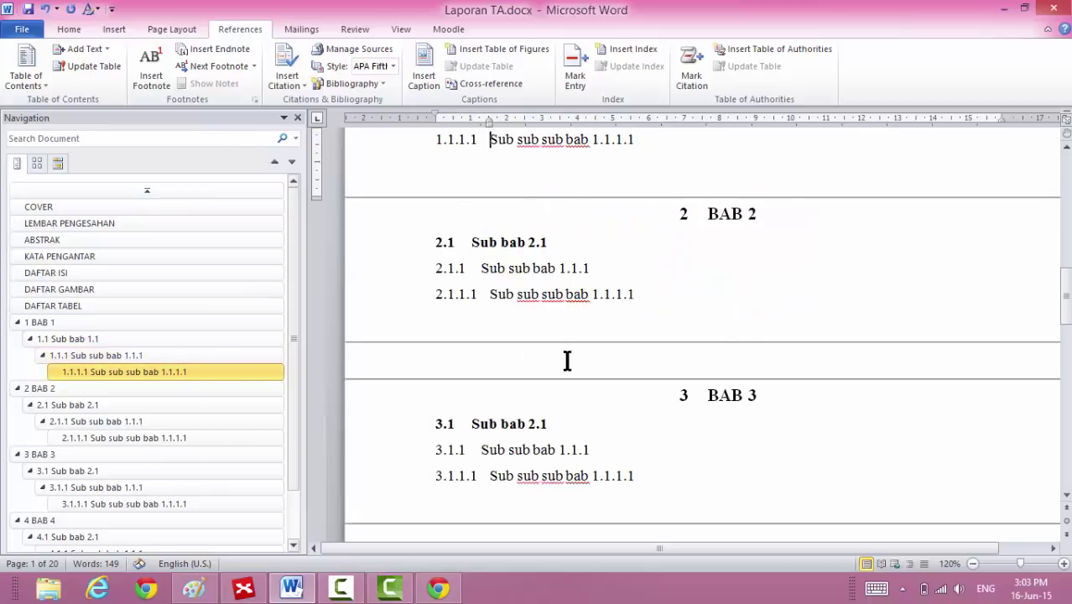
left_click(717, 319)
key("Return")
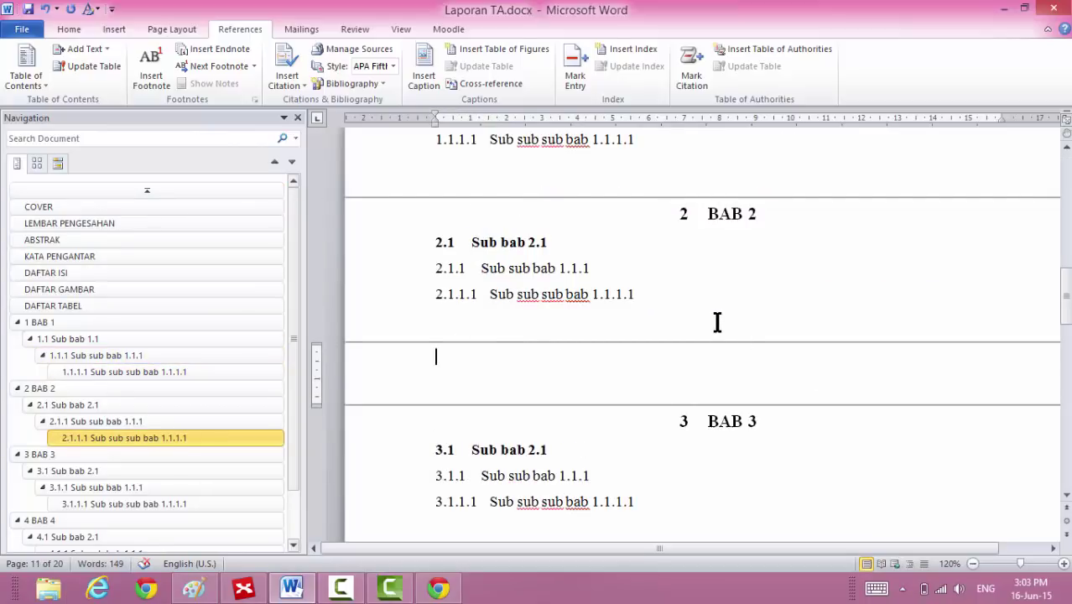
Copy a rectangular area of the thesis book photo in Paint and paste it on the empty line under BAB 2 in Word.
left_click(198, 590)
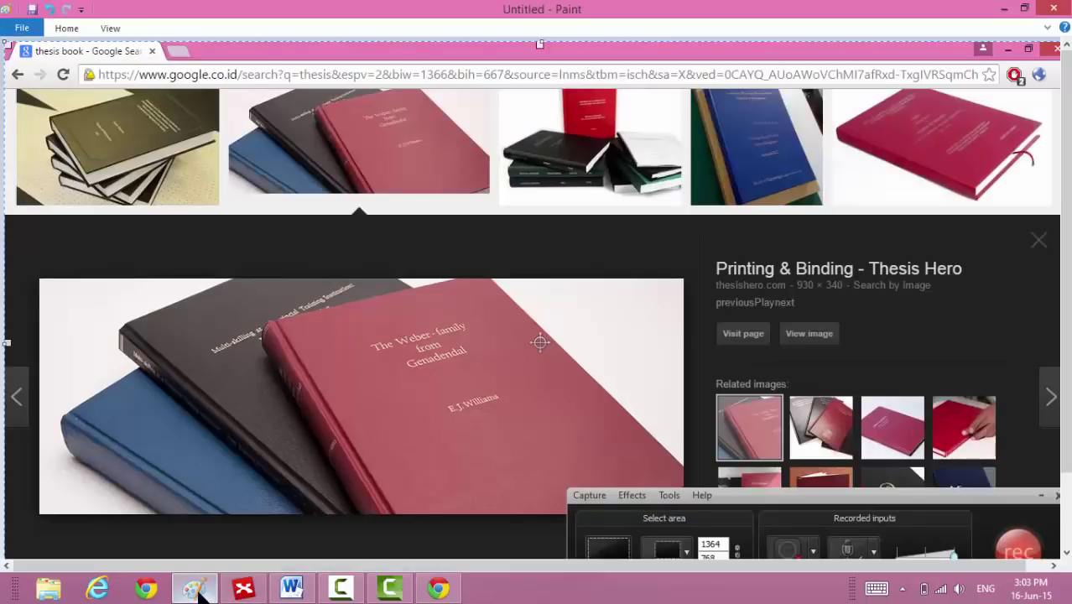
left_click(67, 29)
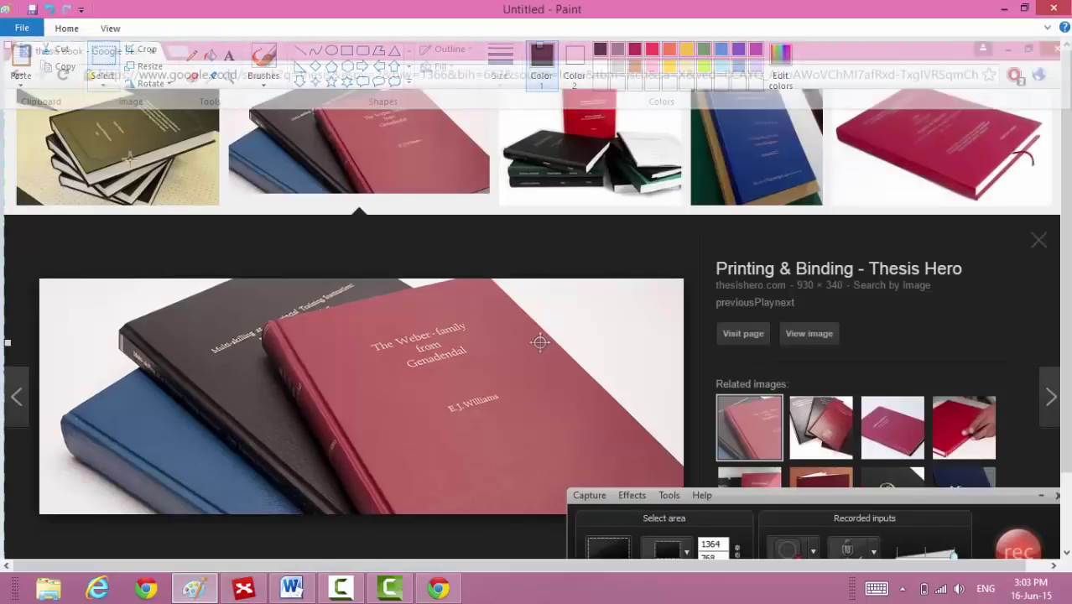
left_click(102, 55)
mouse_move(120, 278)
left_mouse_down()
mouse_move(474, 446)
mouse_move(481, 485)
left_mouse_up()
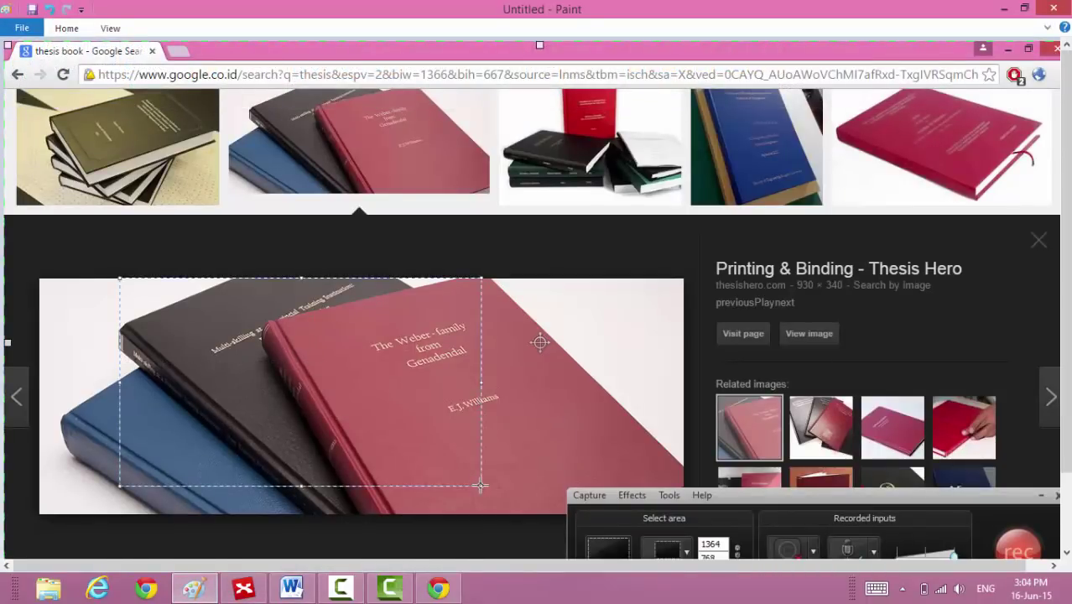
key("Delete")
left_click(291, 587)
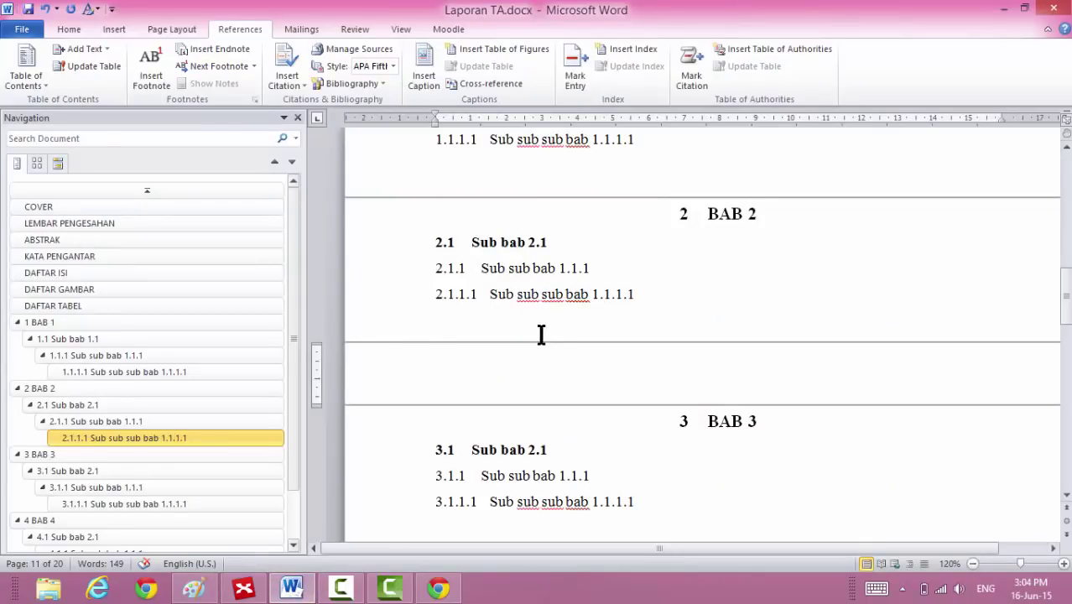
key("ctrl+v")
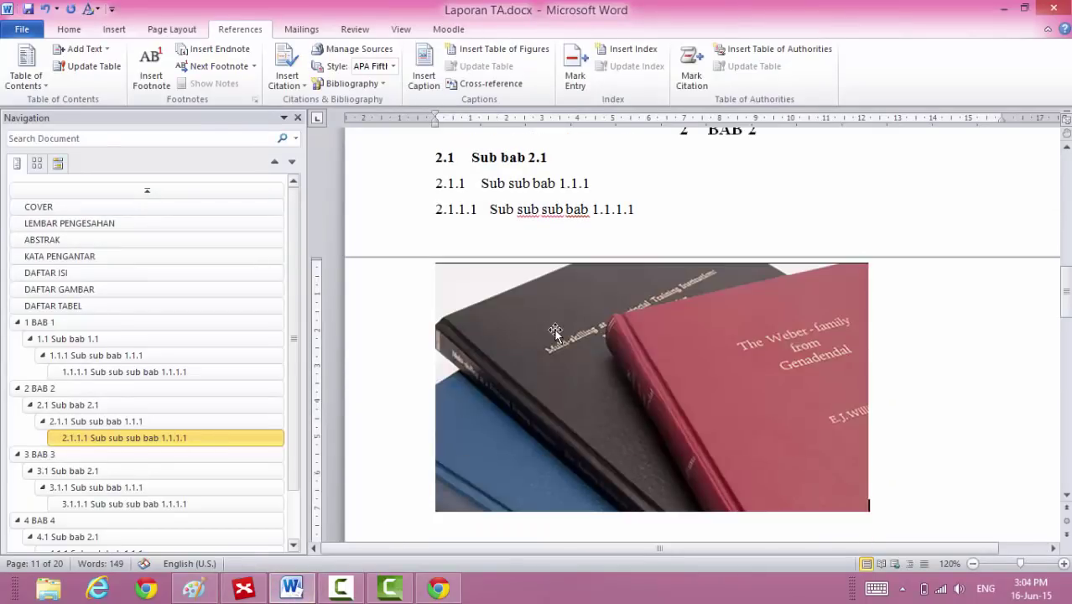
Scale the pasted book picture down proportionally to about 10 cm wide and add an empty line below it.
left_click(436, 267)
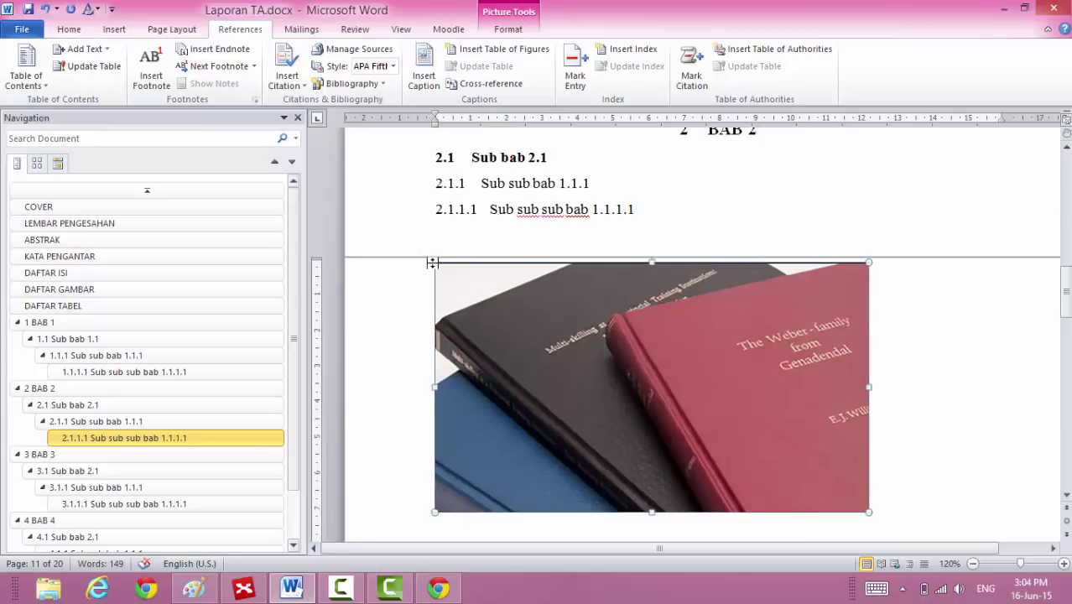
left_click_drag(449, 268, 519, 306)
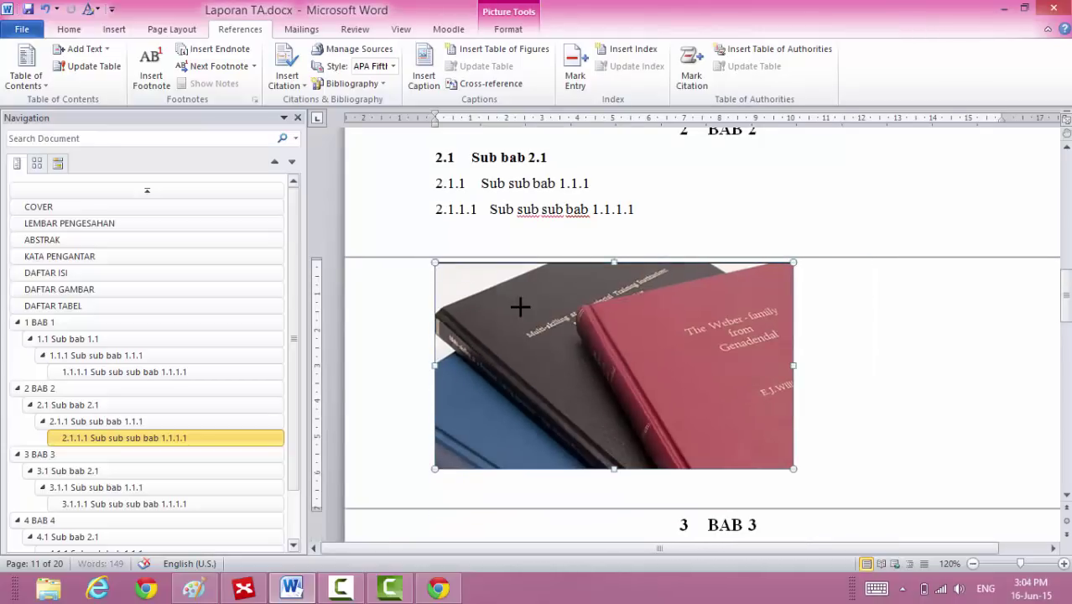
left_click(836, 445)
key("Return")
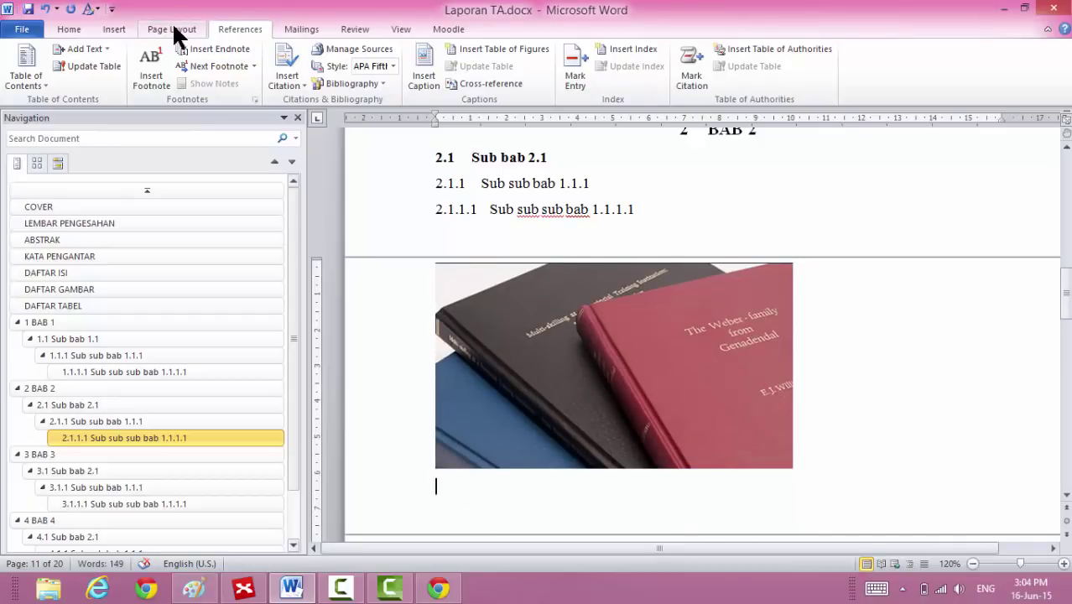
Start a caption below the book picture under BAB 2 and create a new caption label named Gambar.
left_click(420, 72)
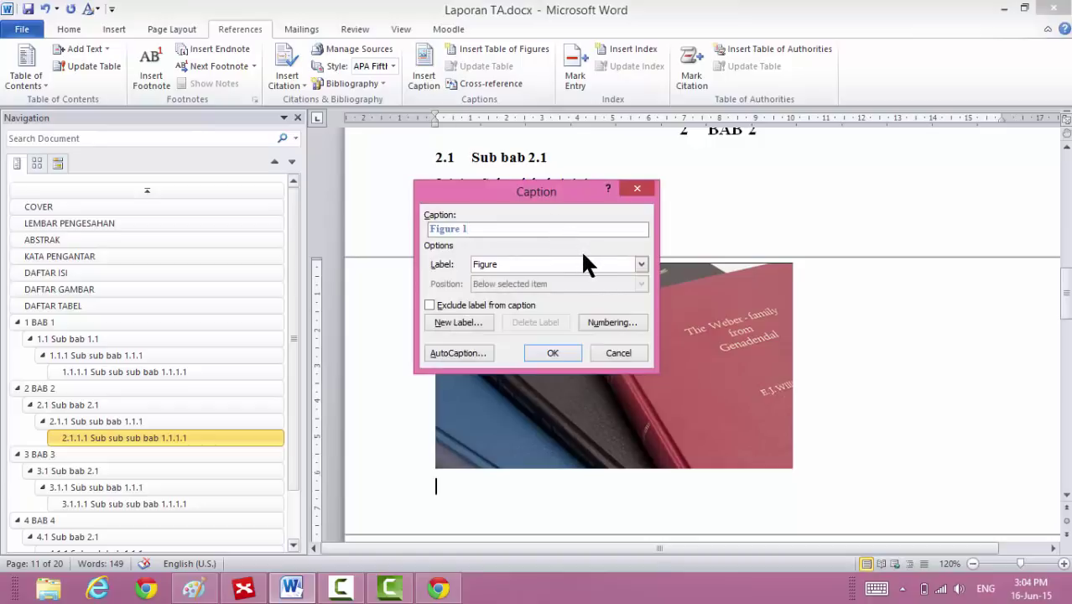
left_click(550, 262)
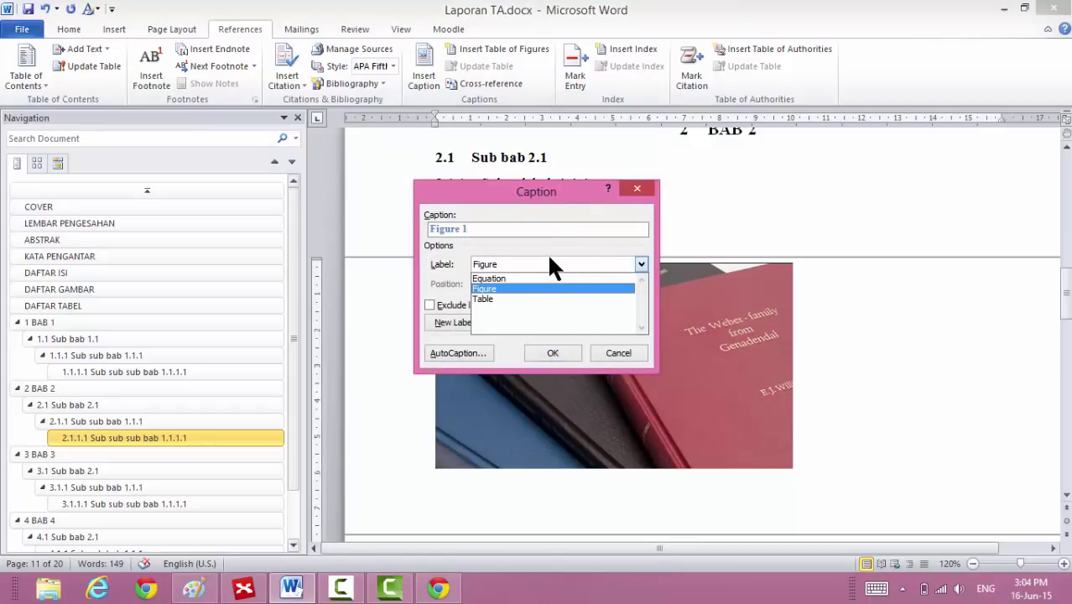
left_click(446, 260)
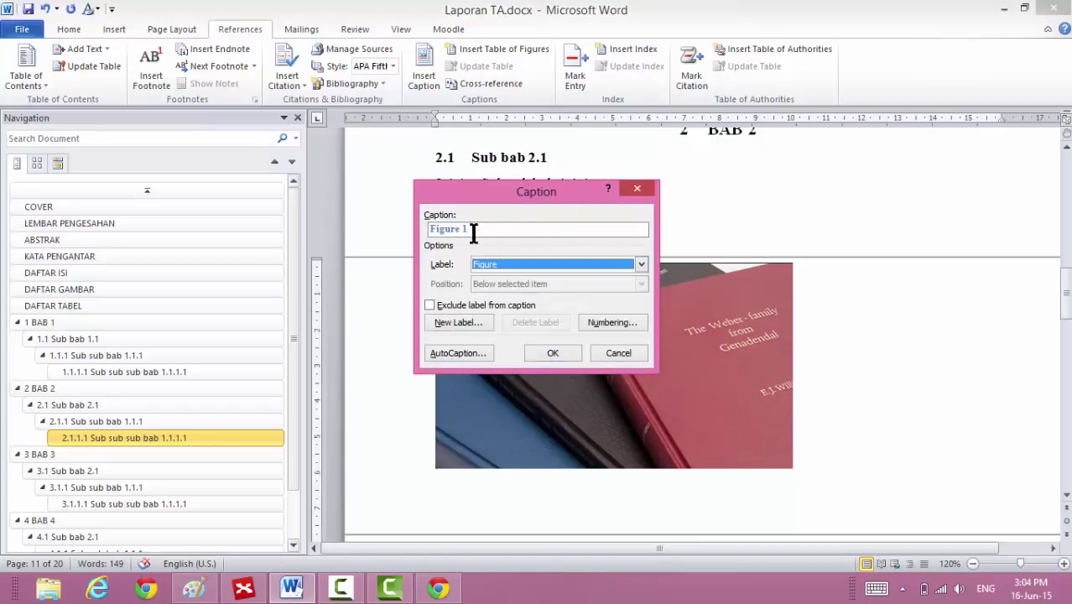
left_click(448, 319)
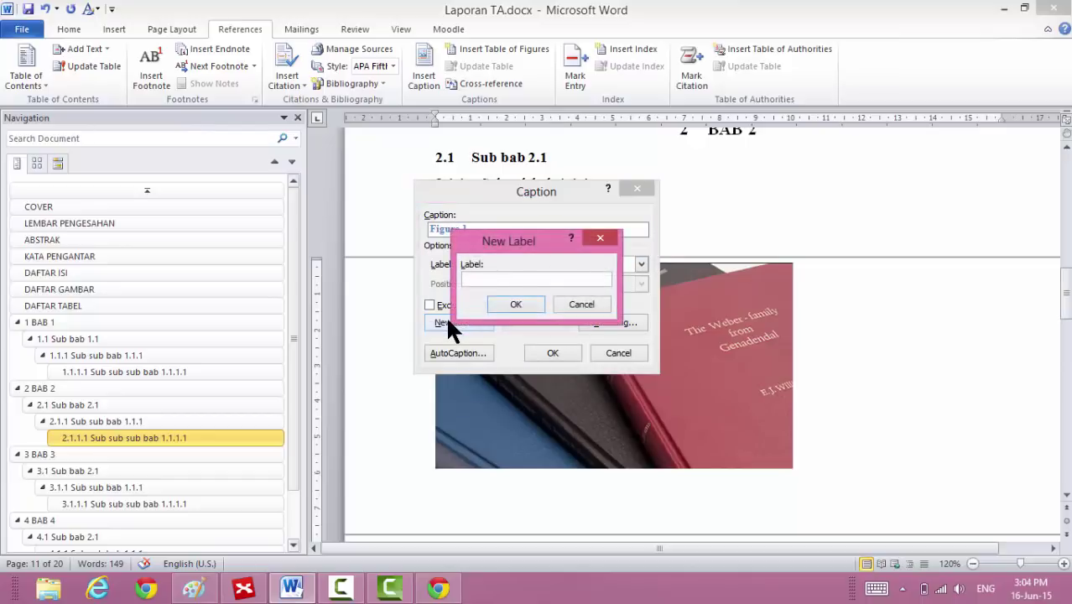
type("Gambar")
left_click(525, 303)
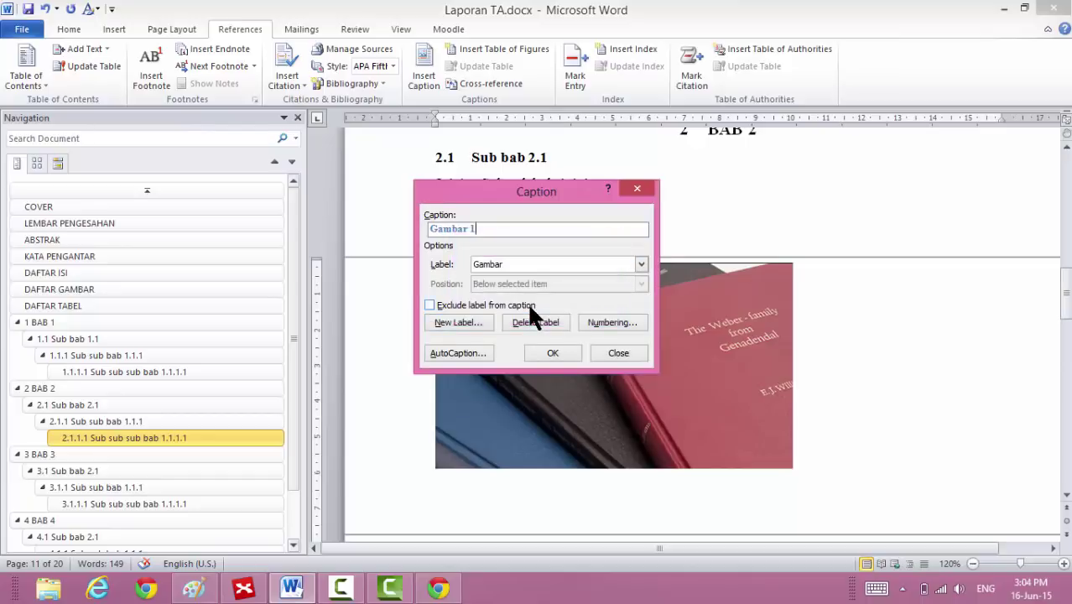
Include the Heading 1 chapter number with a period separator in the caption numbering and insert the Gambar caption below the picture.
left_click(617, 322)
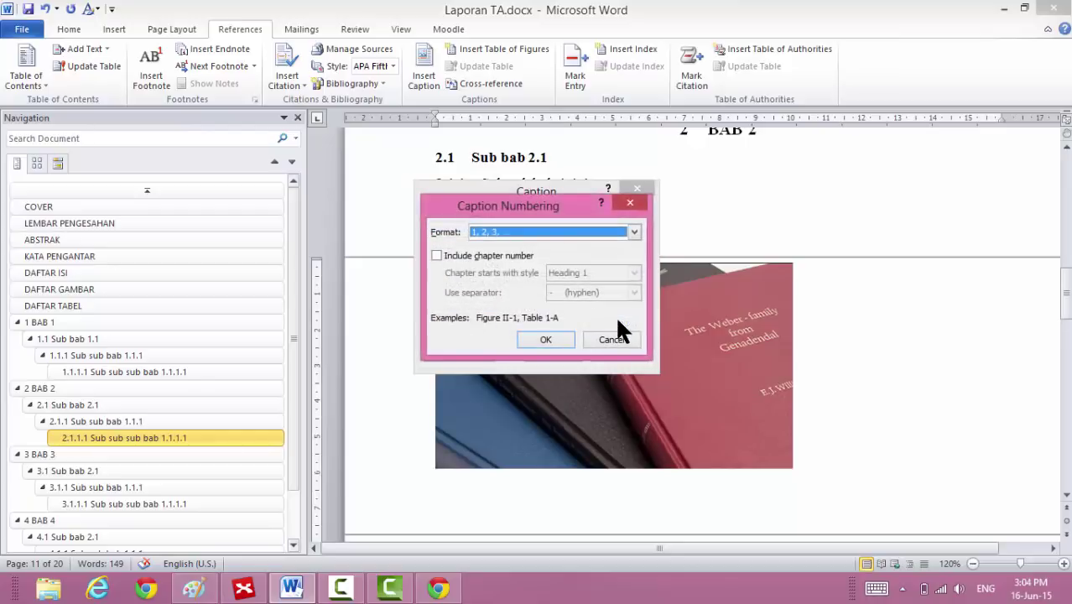
left_click(483, 256)
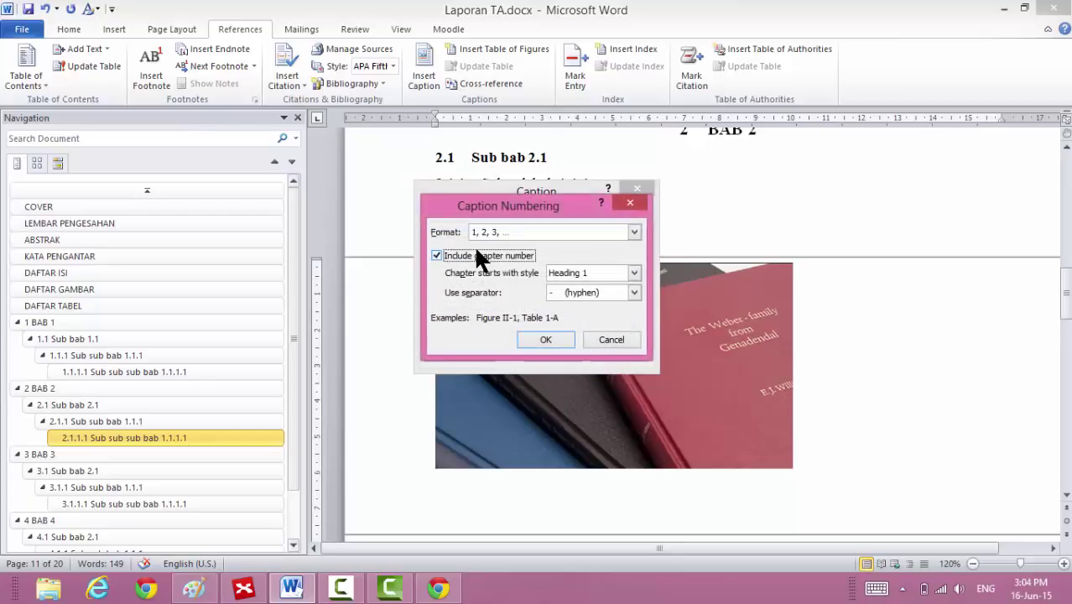
left_click(591, 294)
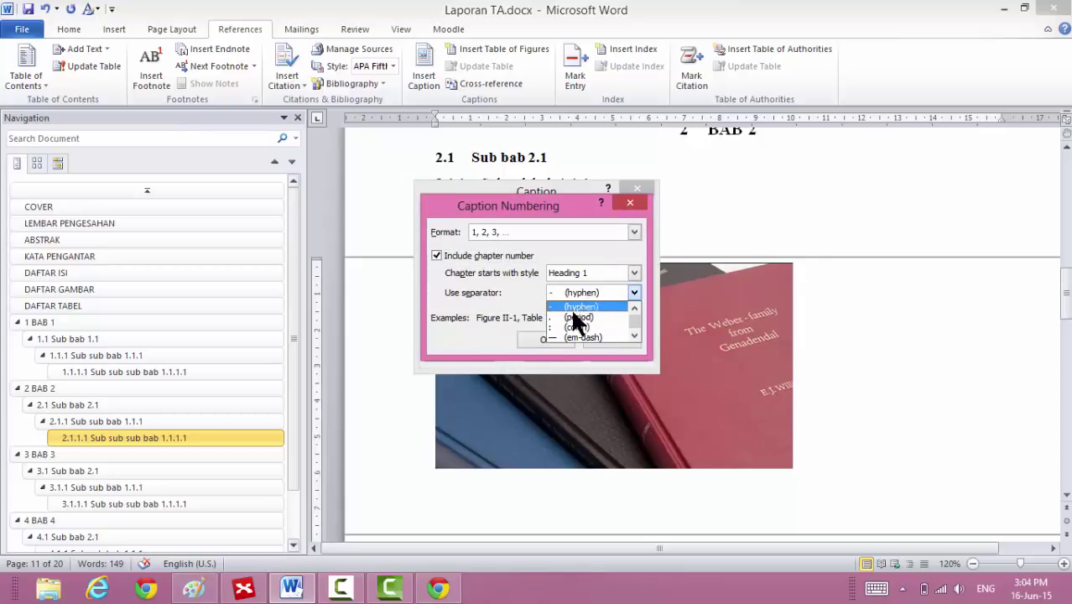
left_click(575, 317)
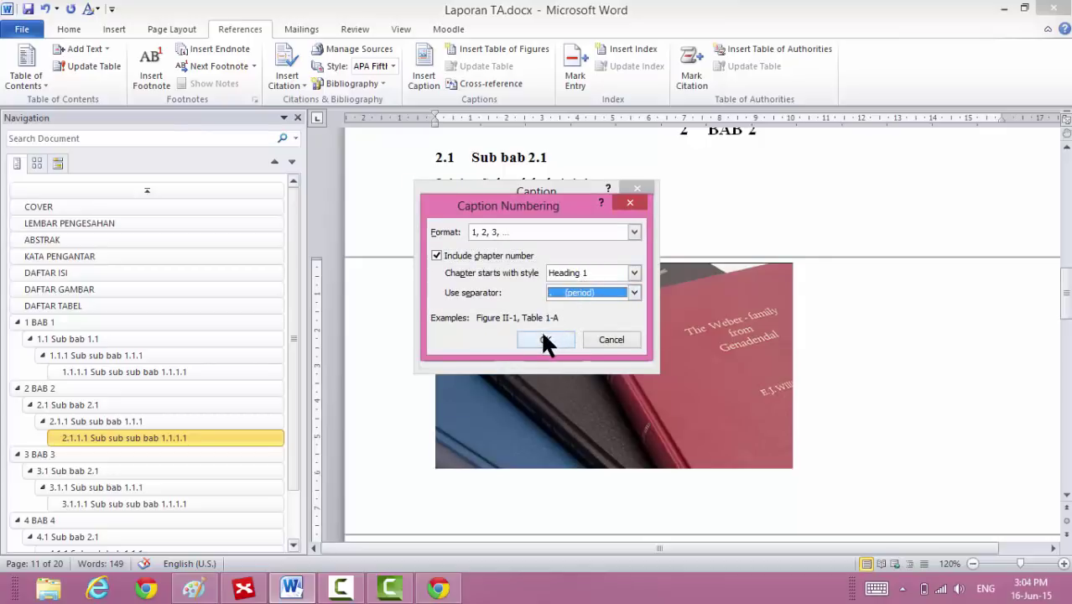
left_click(542, 338)
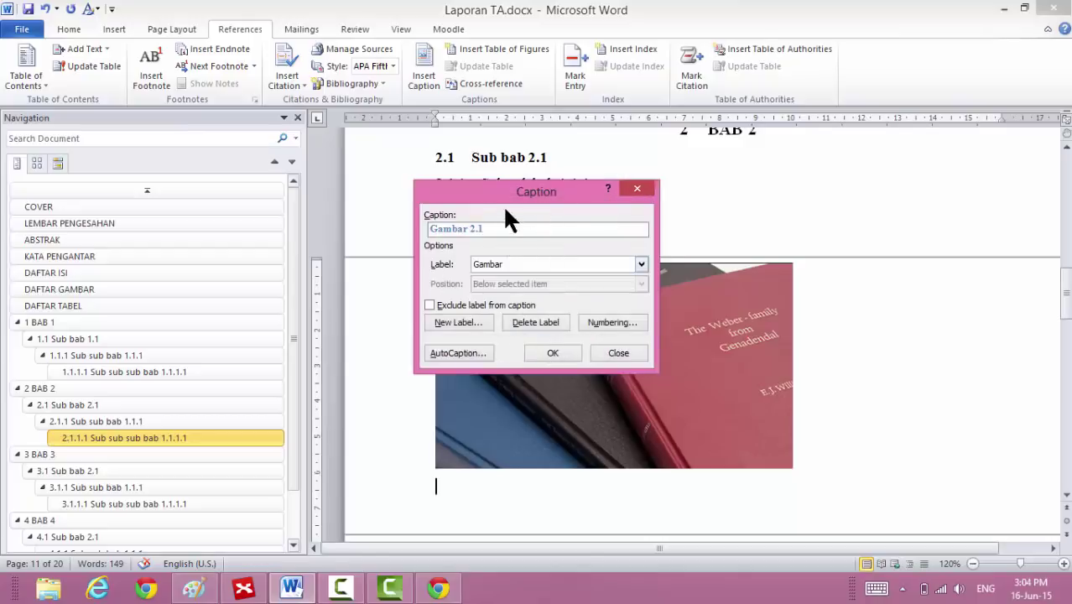
left_click(481, 234)
left_click(545, 353)
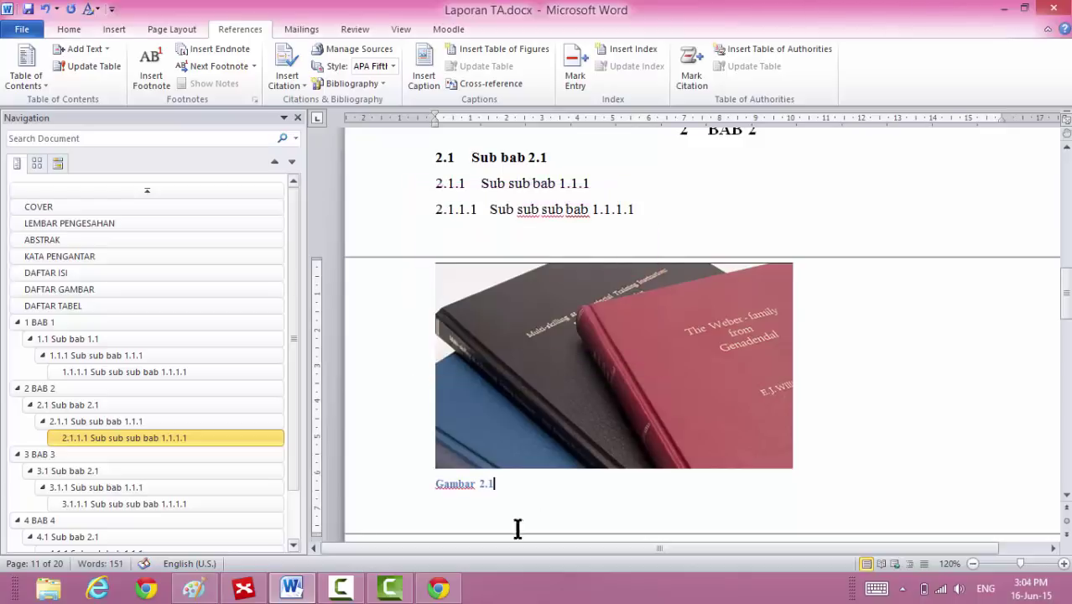
Format the caption below the book picture with the Automatic font color and font size 12.
left_click(393, 488)
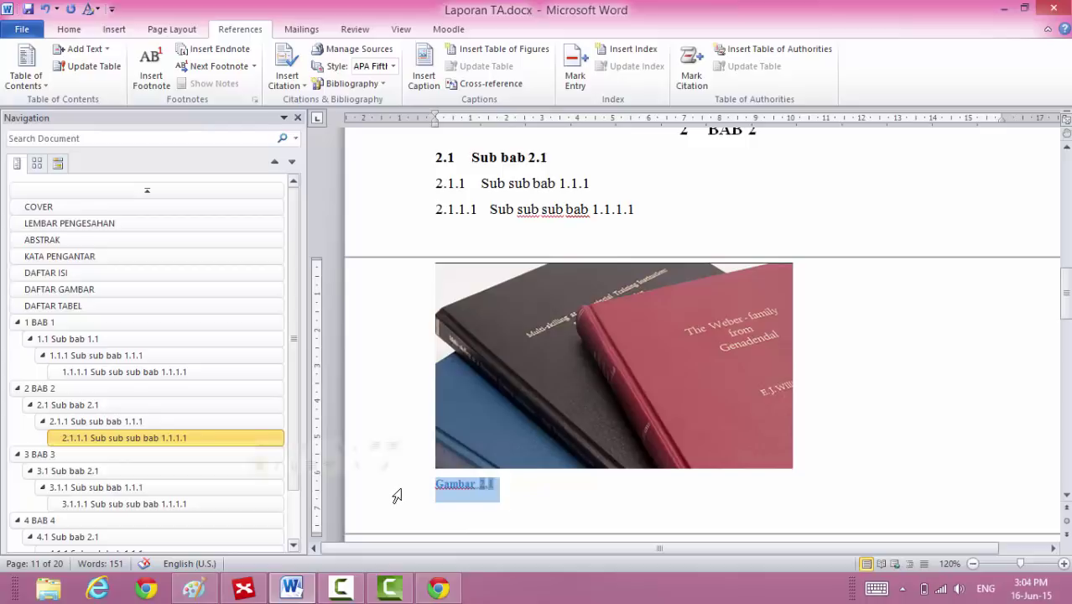
left_click(77, 28)
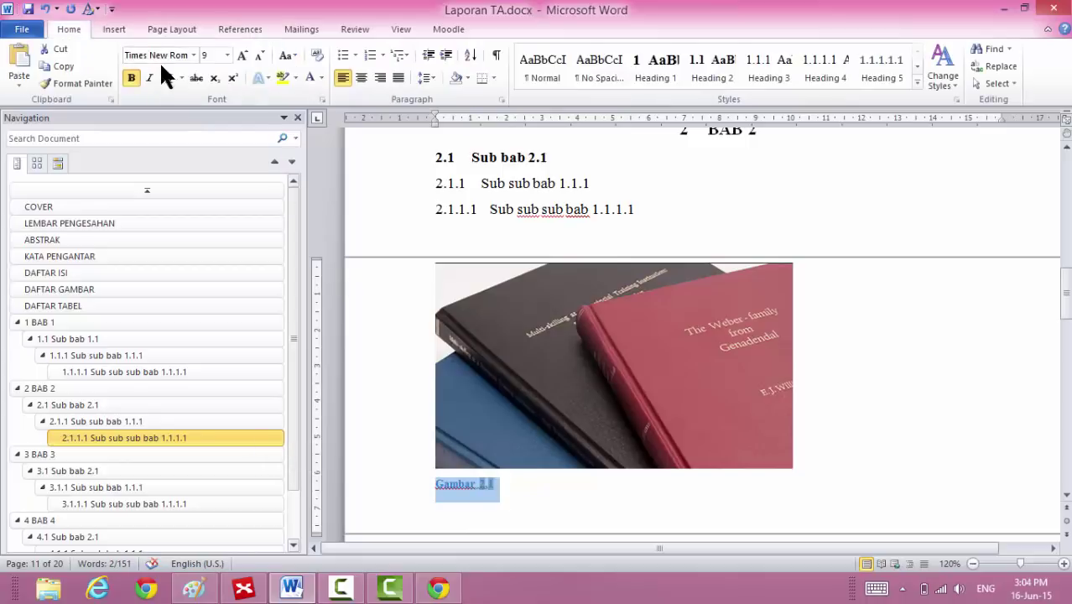
left_click(319, 75)
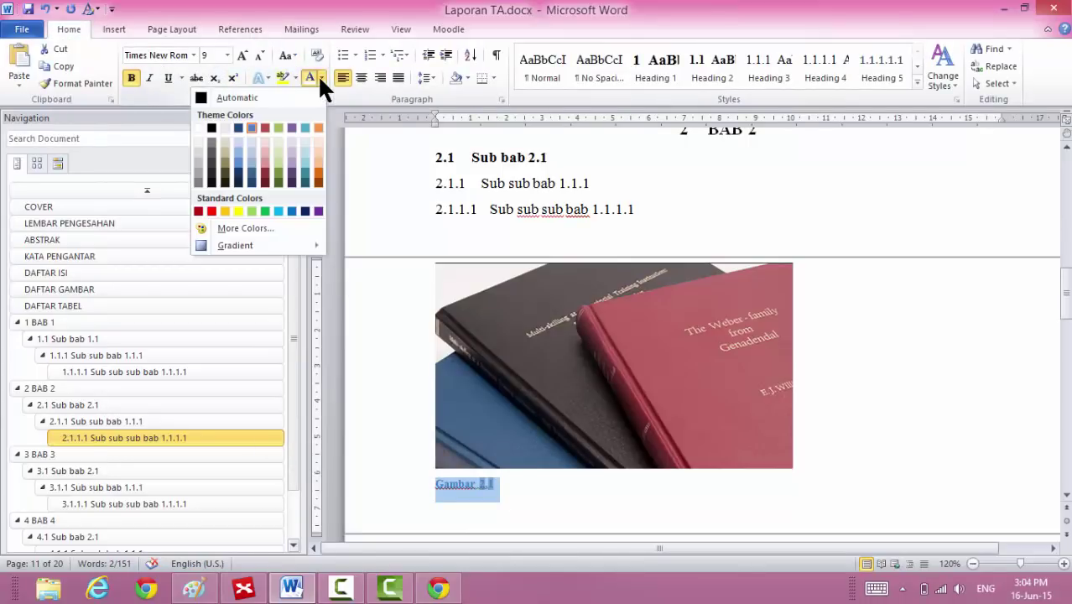
left_click(199, 93)
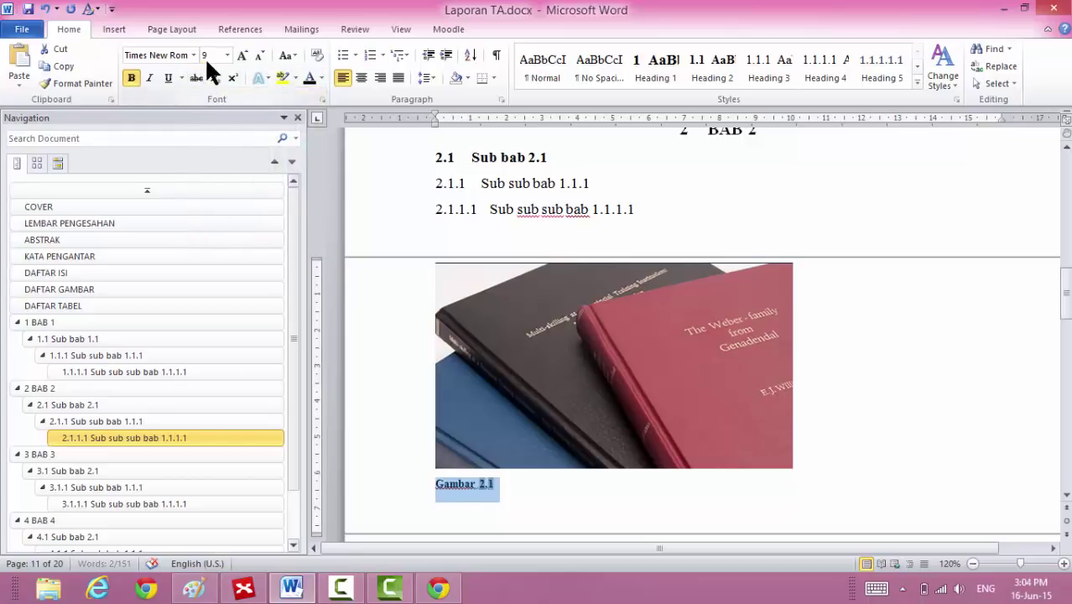
left_click(210, 57)
left_click(535, 490)
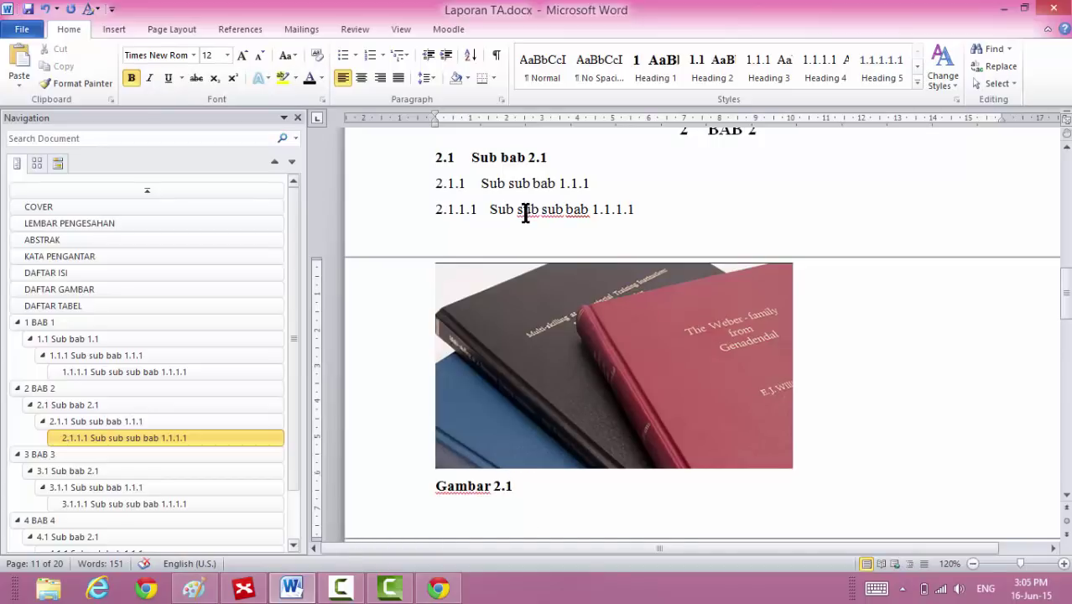
Copy the Gambar caption onto a new line below the 1.1.1.1 heading under BAB 1 and update its number field.
left_click(397, 497)
key("ctrl+c")
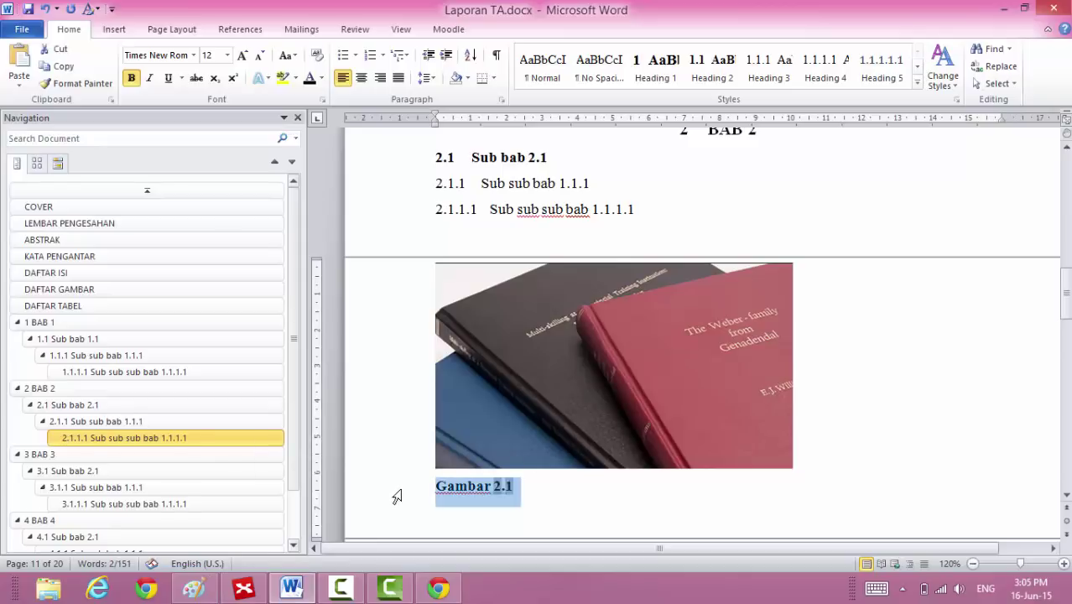
left_click(137, 372)
key("End")
key("Return")
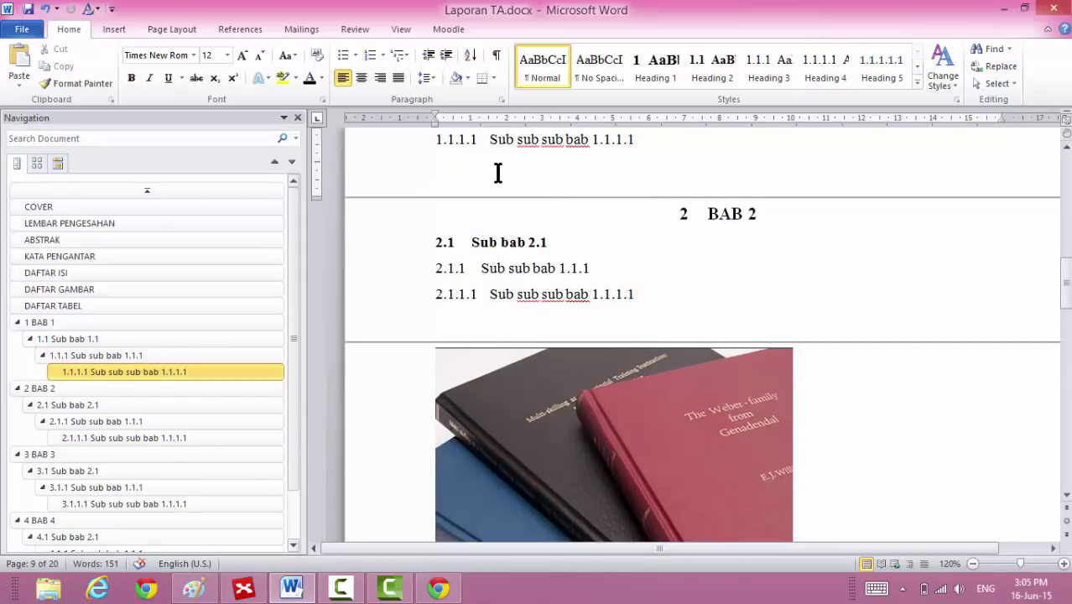
key("ctrl+v")
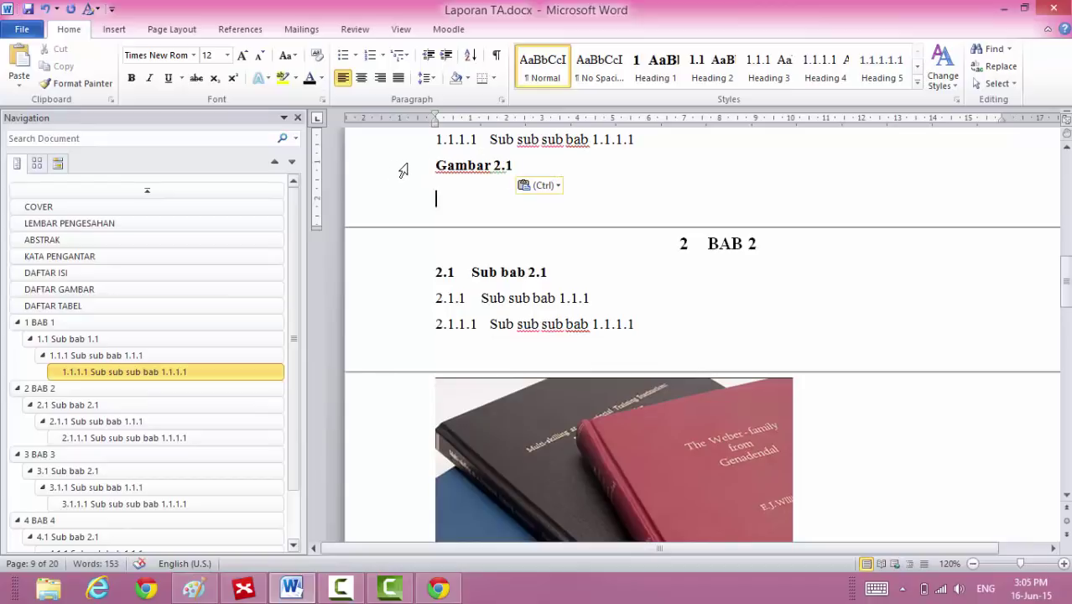
left_click(385, 174)
right_click(385, 173)
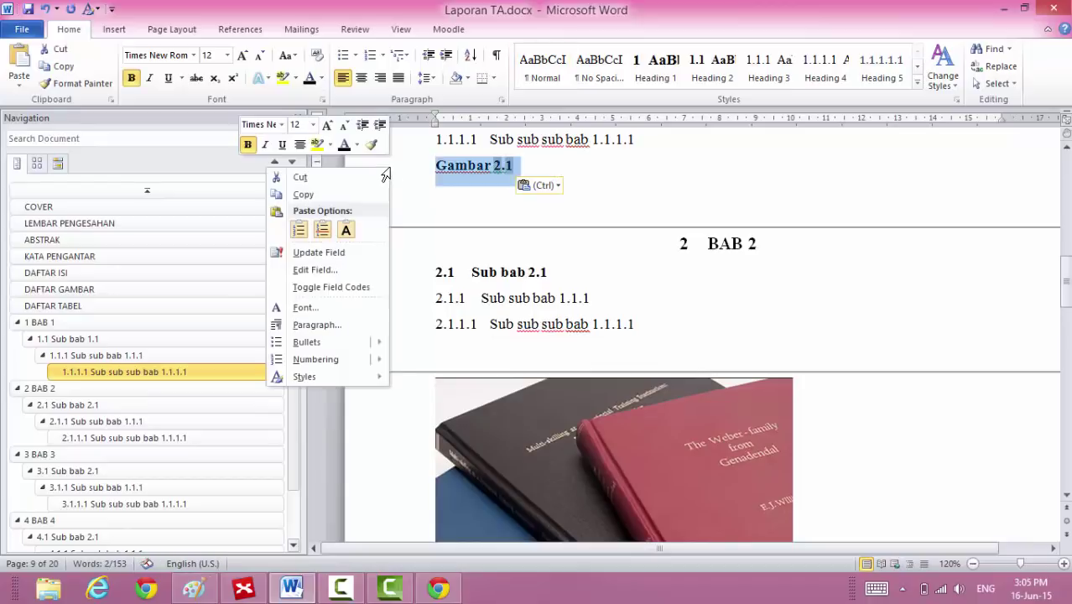
left_click(336, 251)
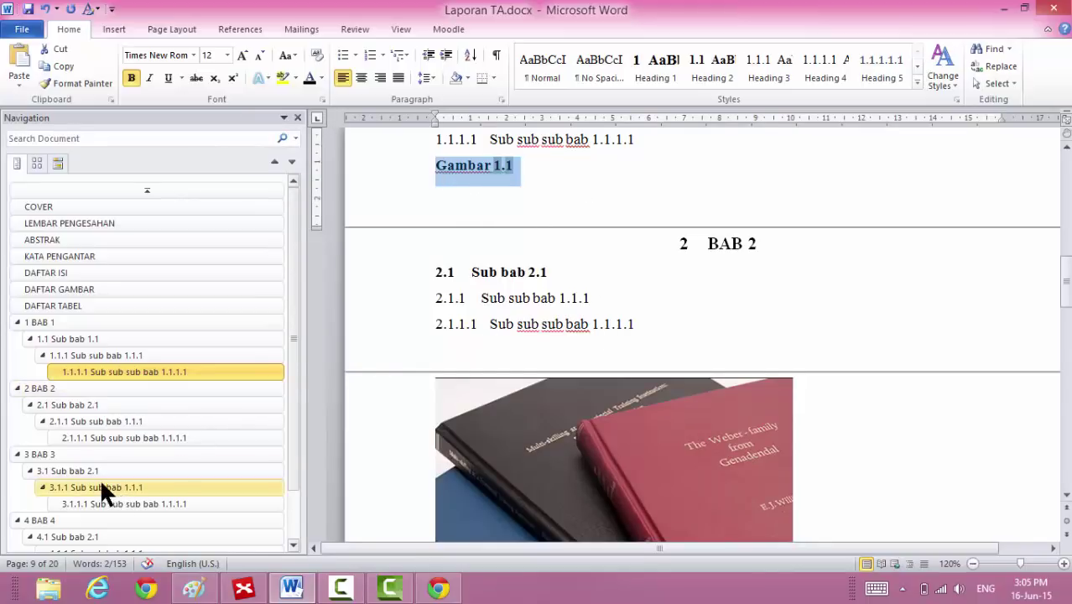
Paste the Gambar caption below the 3.1.1.1 heading under BAB 3, update its number field and add an empty line after it.
left_click(65, 453)
left_click(574, 242)
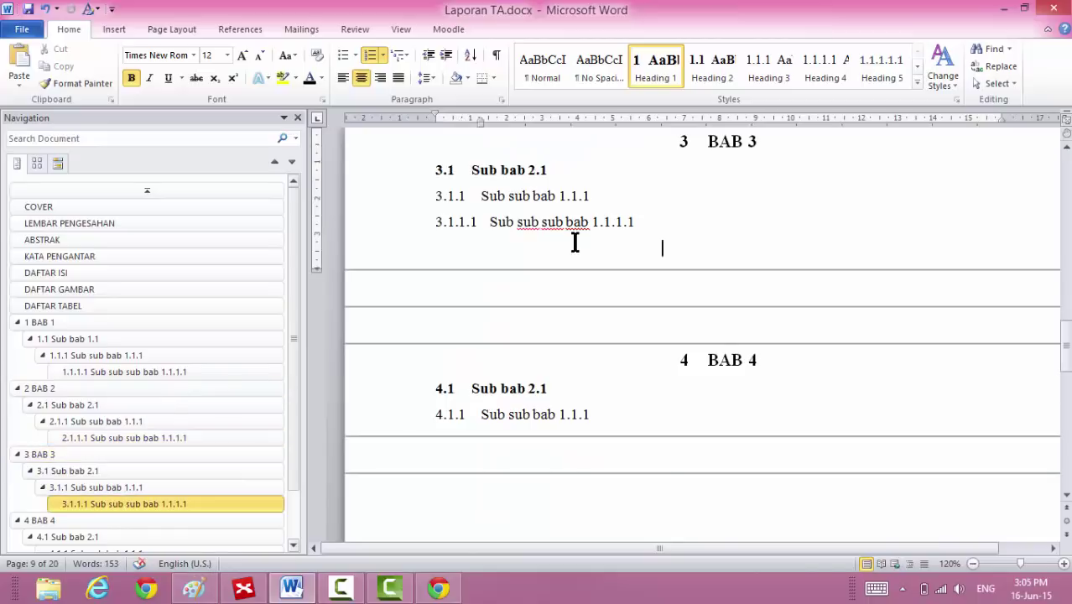
type("Gambar 1.1")
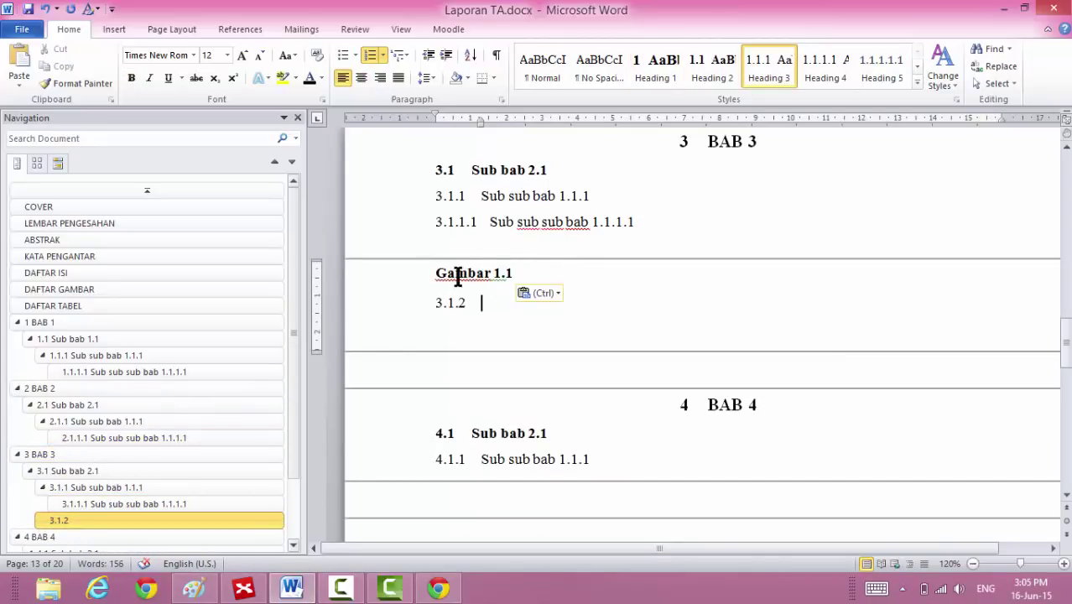
left_click(398, 275)
right_click(397, 276)
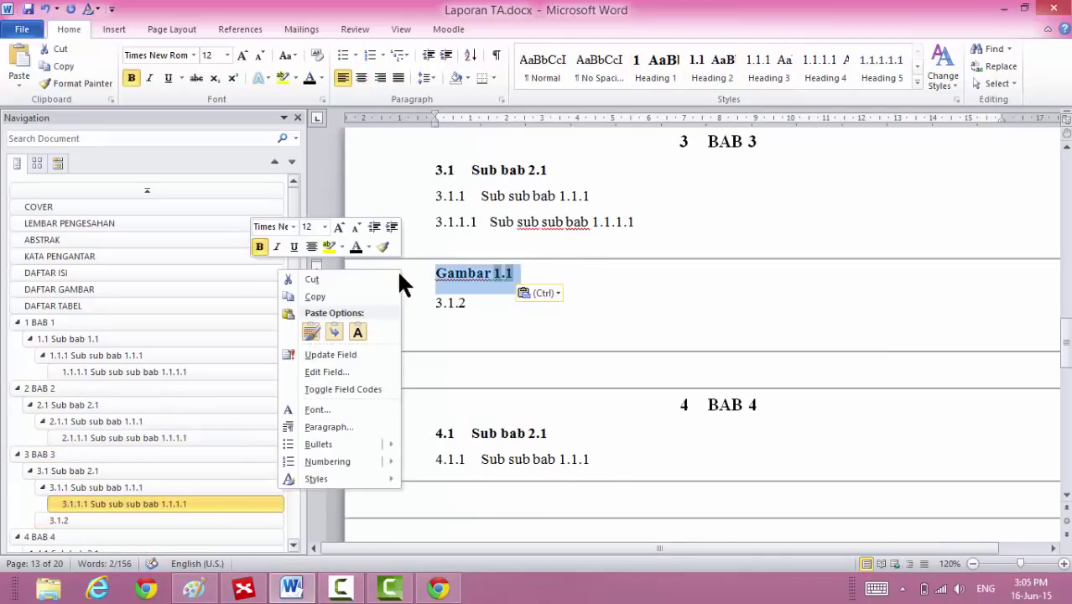
left_click(336, 346)
key("End")
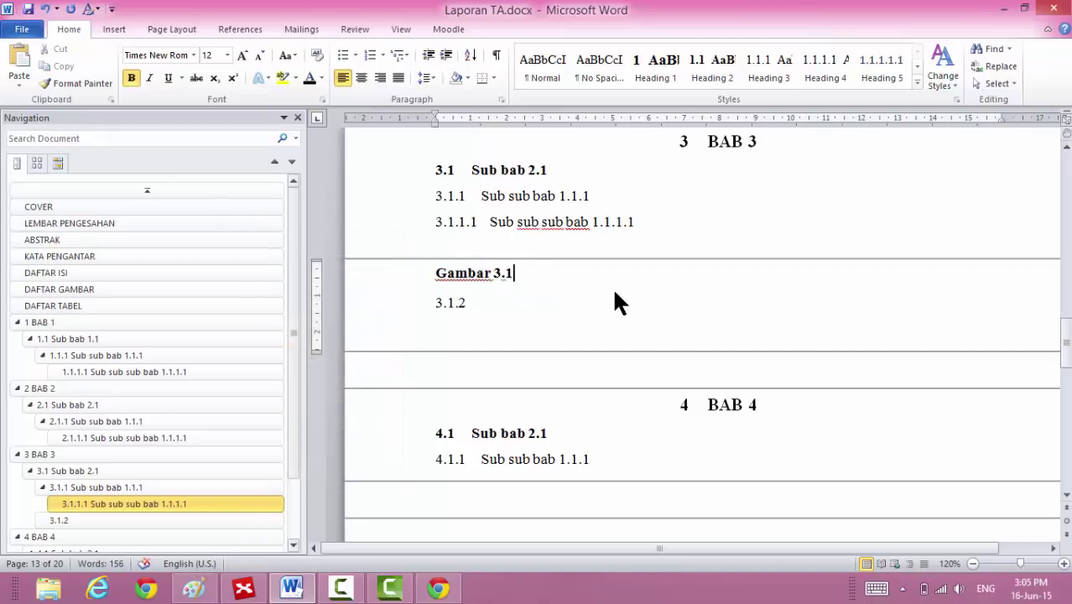
key("Return")
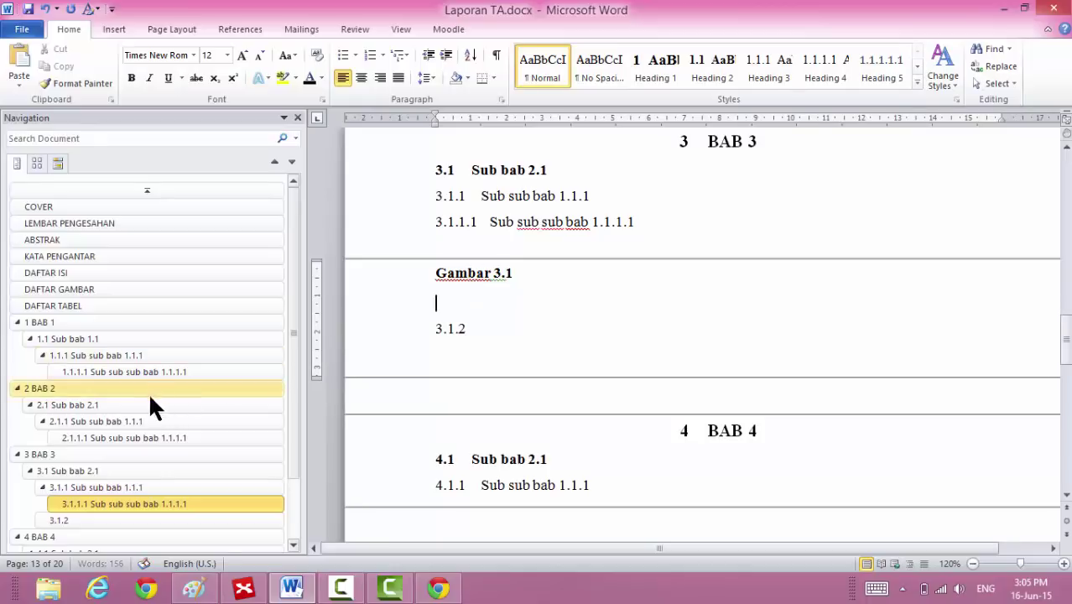
Insert a 4x4 table below the picture caption under BAB 2 and add an empty line above the table.
left_click(123, 436)
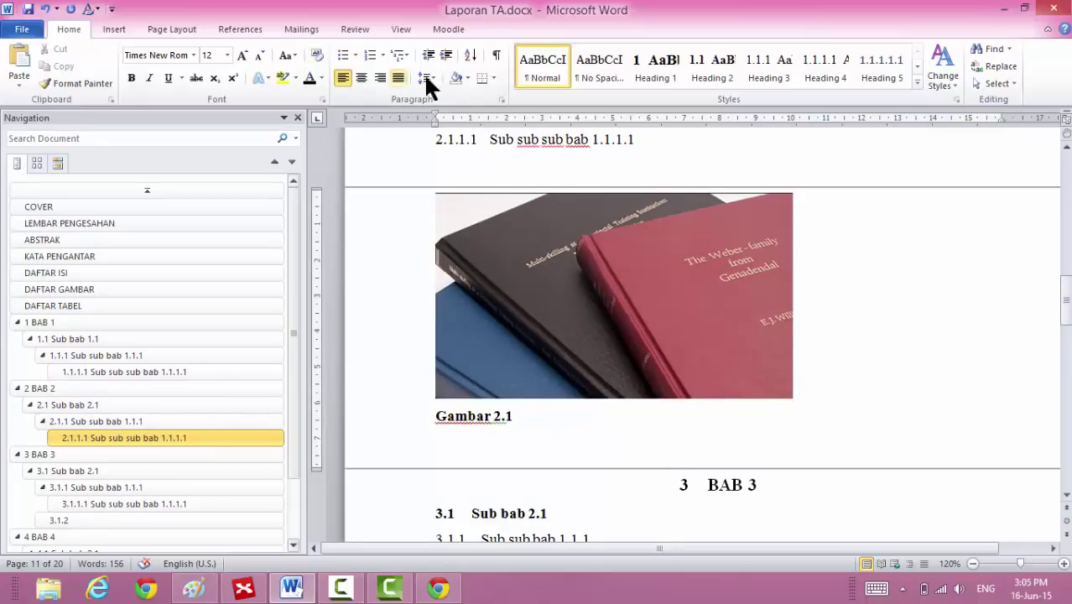
left_click(118, 27)
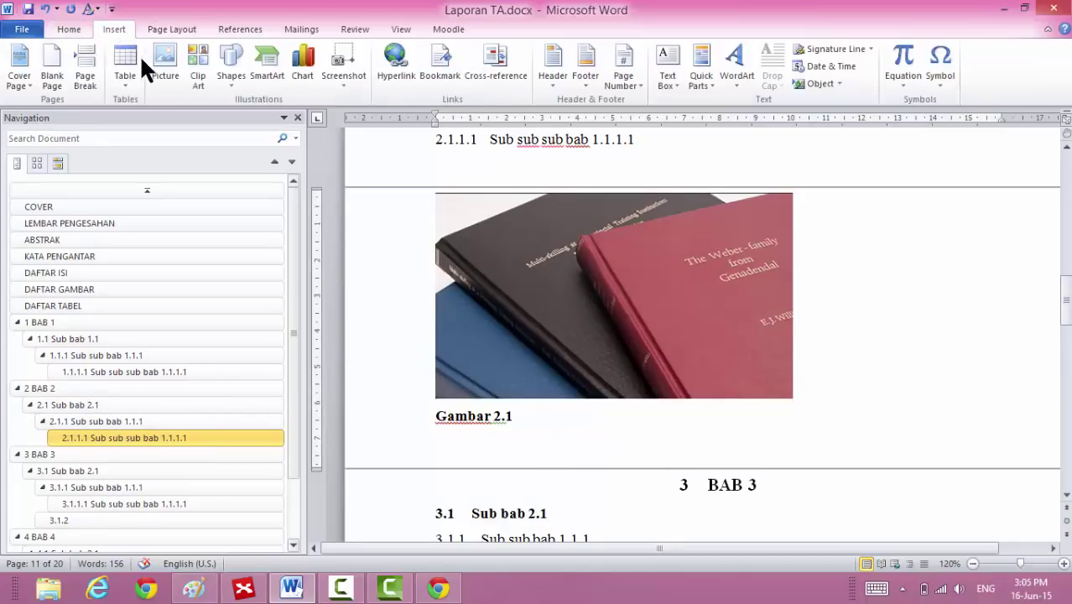
left_click(127, 77)
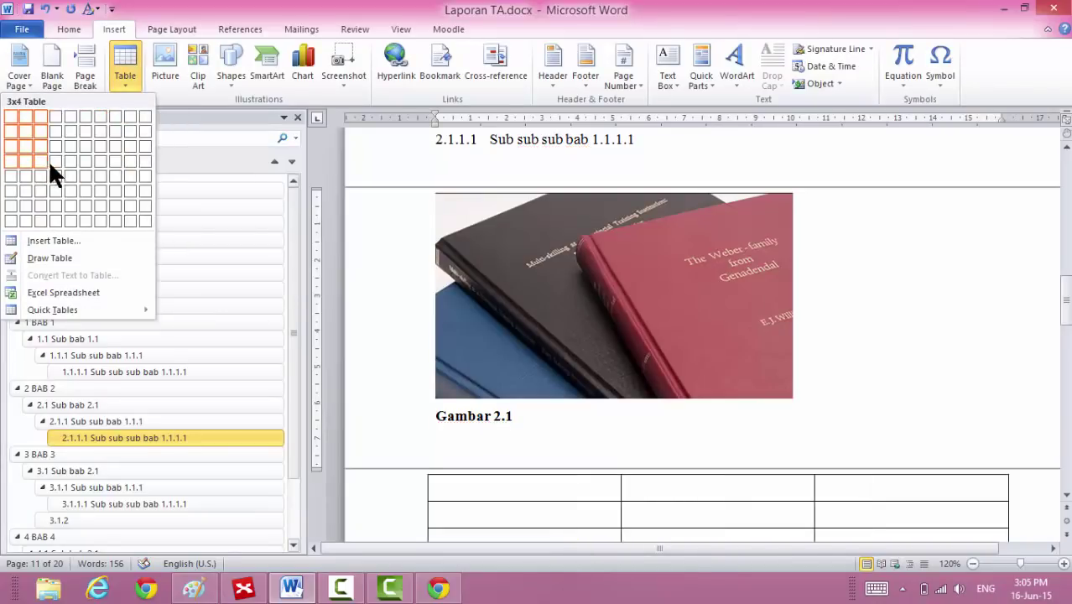
left_click(53, 162)
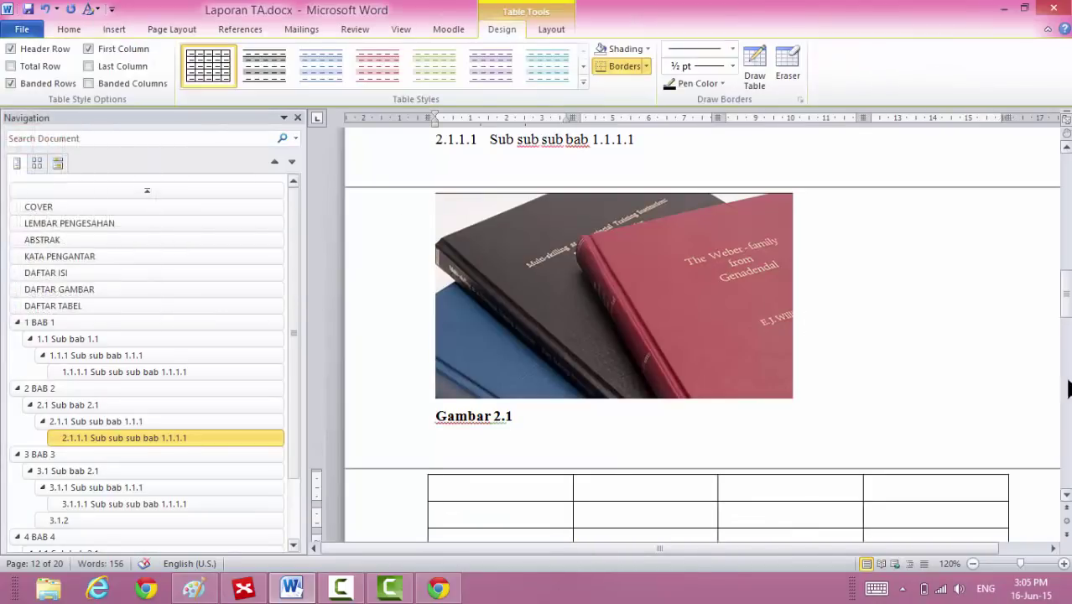
left_click(836, 437)
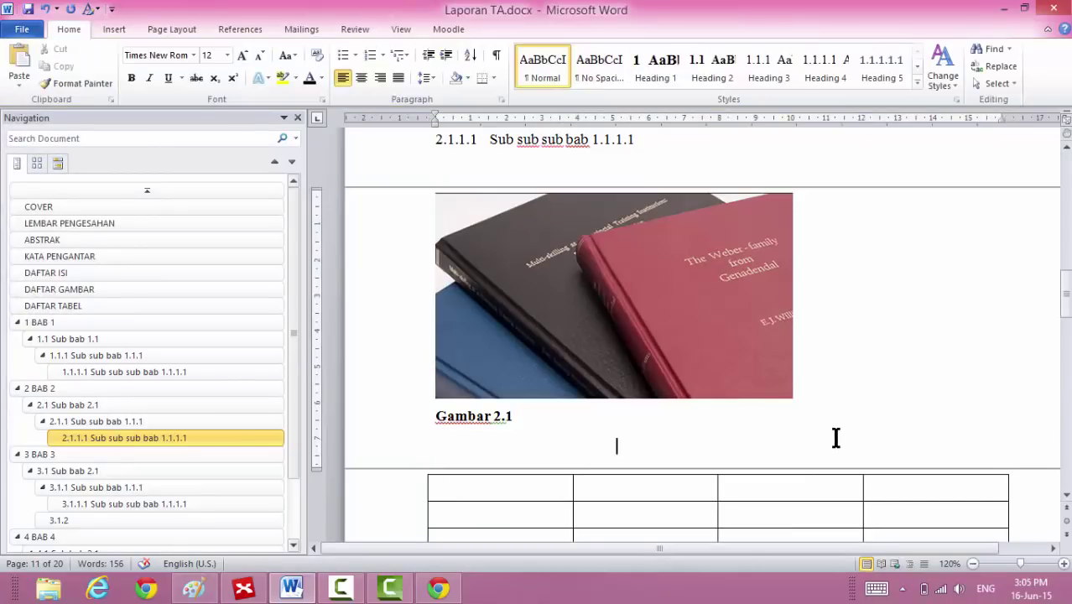
key("Down")
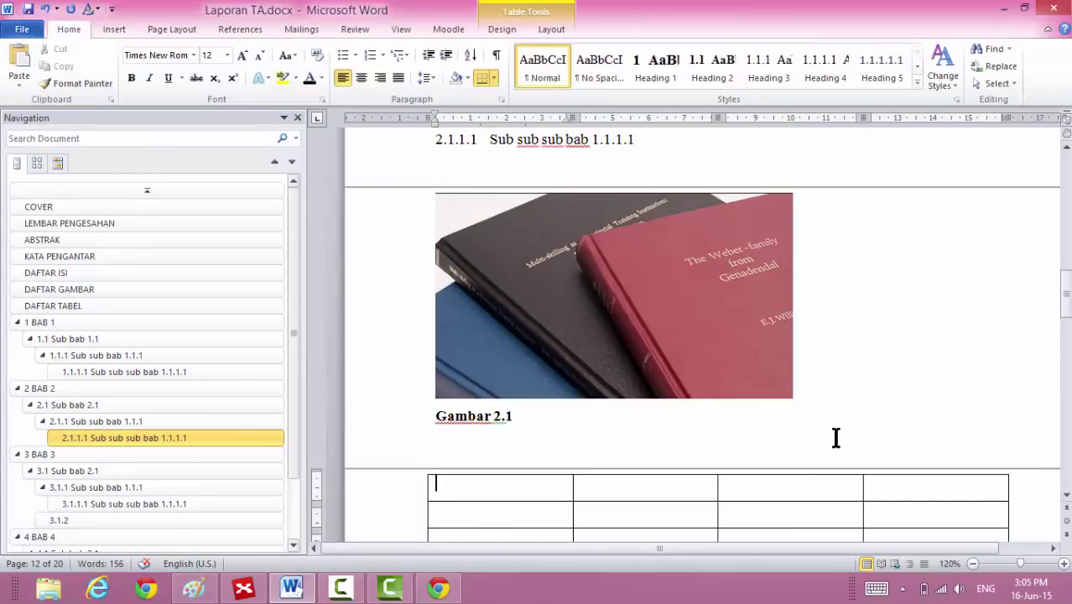
key("Up")
key("Return")
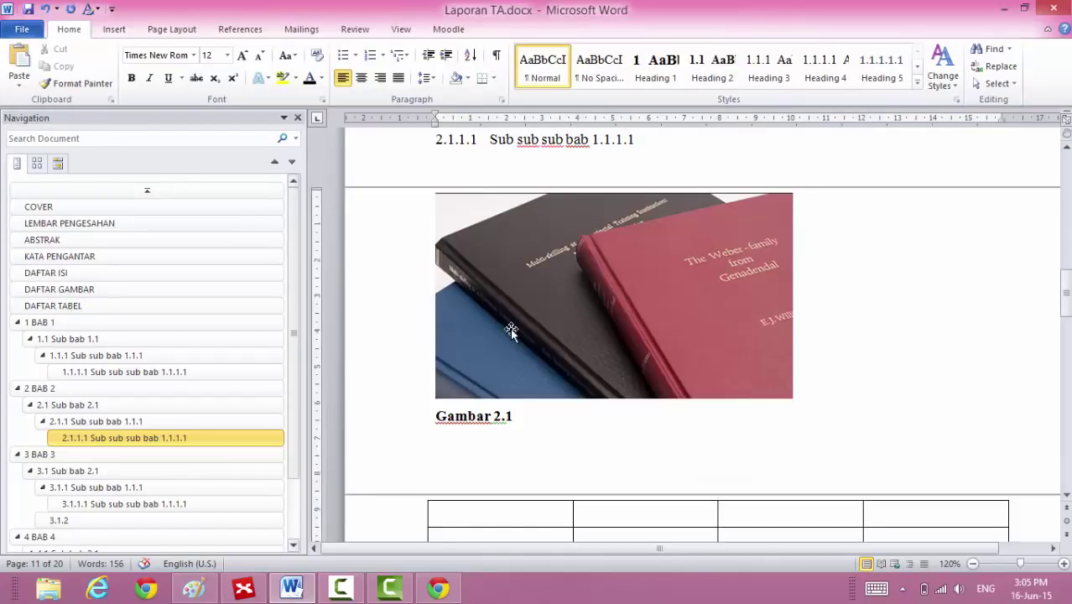
Start a caption for the table under BAB 2 and create a new caption label named Tabel.
left_click(239, 29)
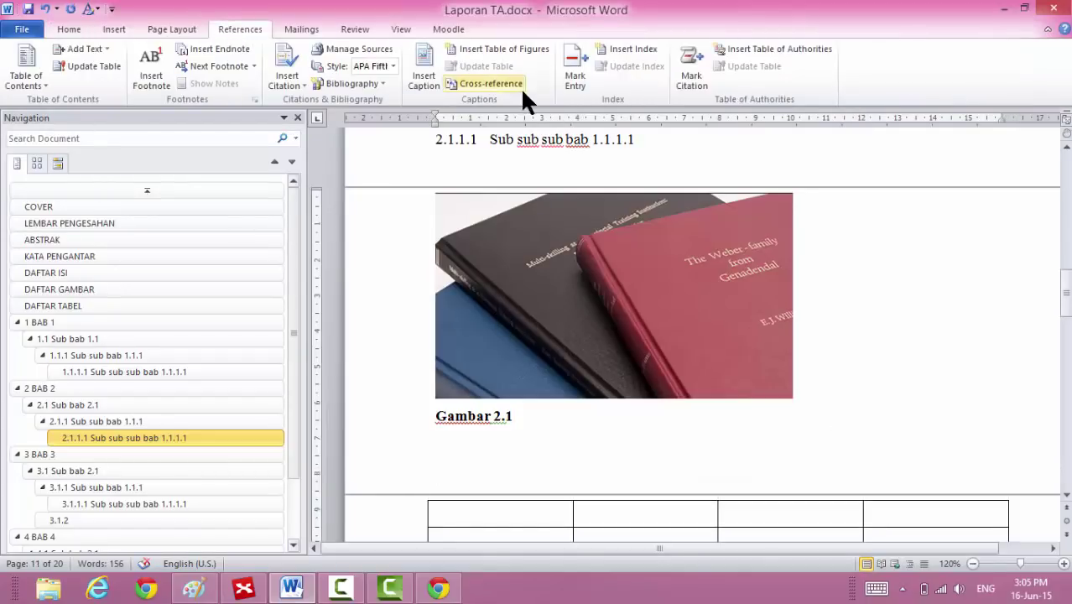
left_click(433, 76)
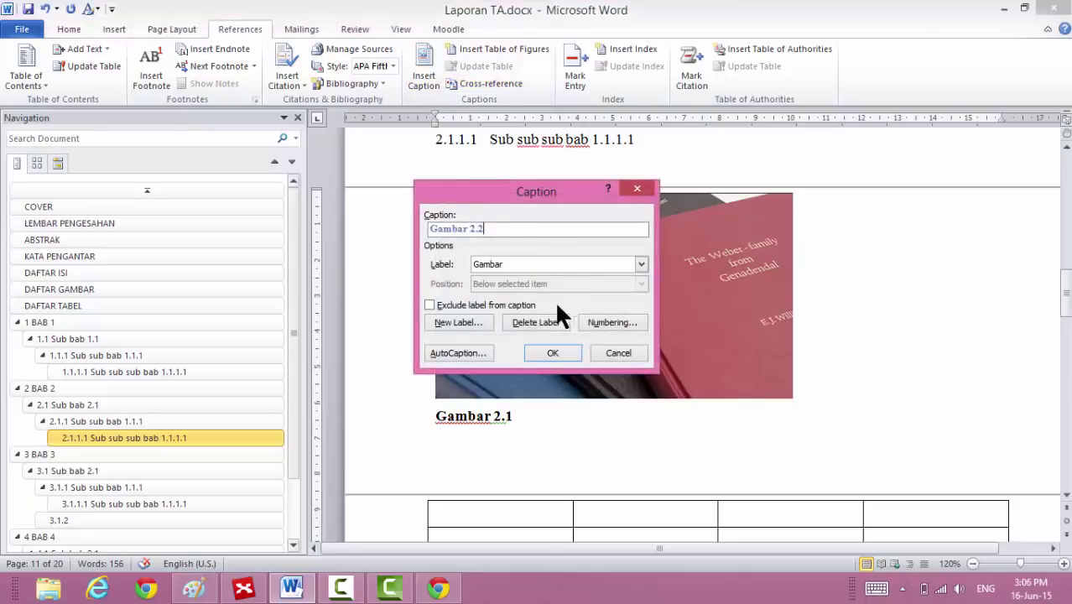
left_click(457, 322)
type("Tabel")
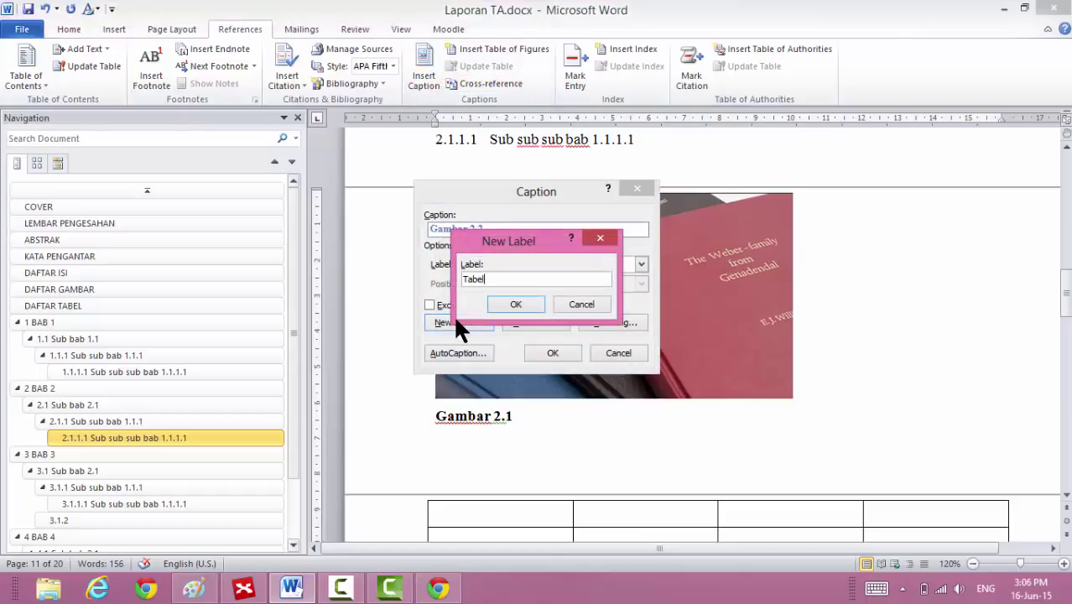
left_click(518, 304)
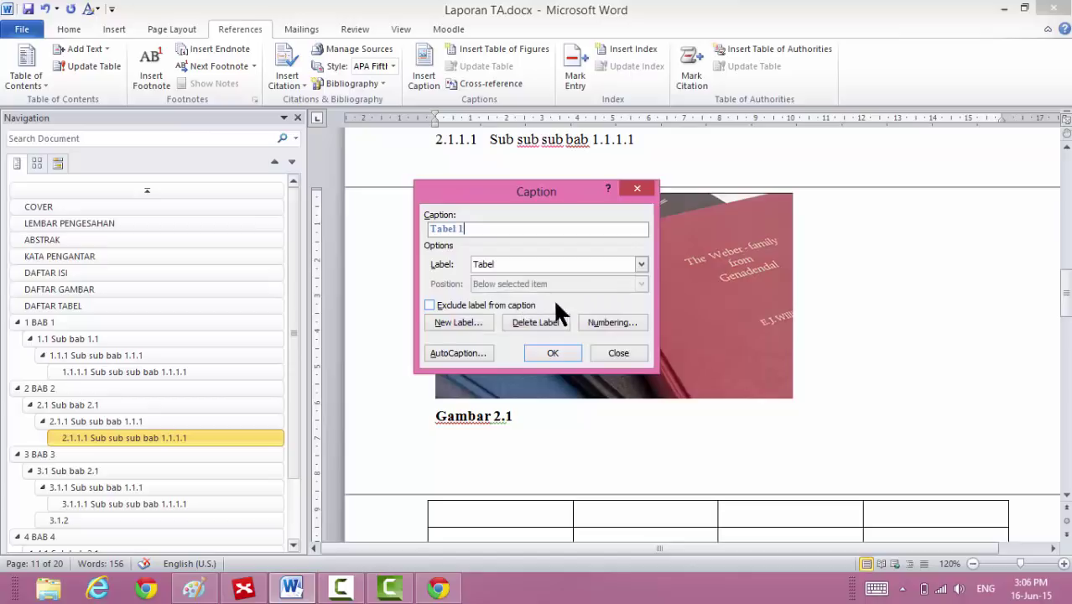
Include the Heading 1 chapter number with a period separator in the Tabel numbering and insert the caption above the table.
left_click(609, 322)
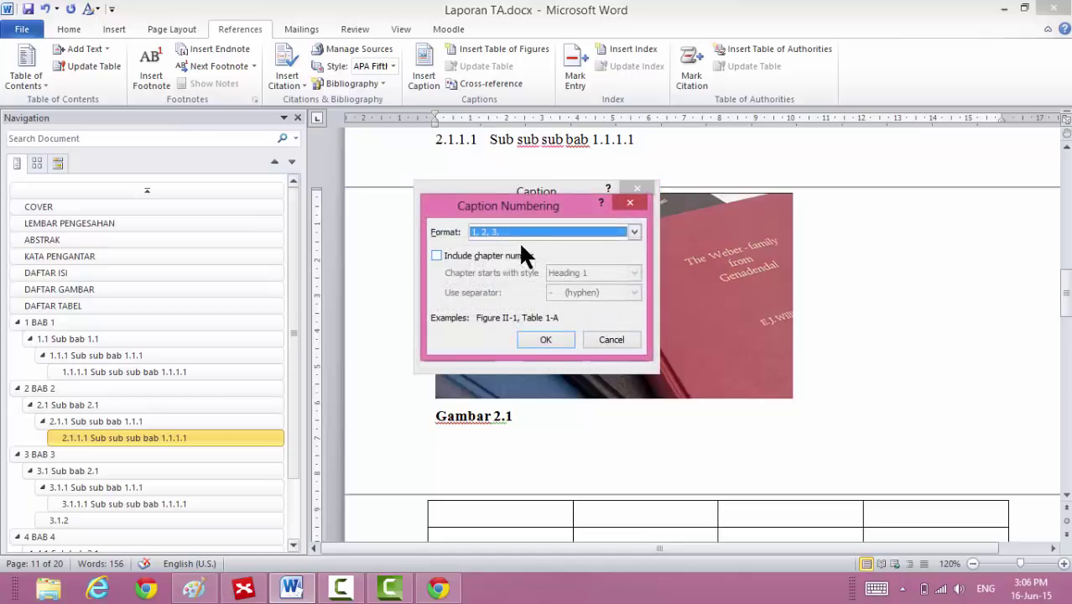
left_click(474, 253)
left_click(559, 292)
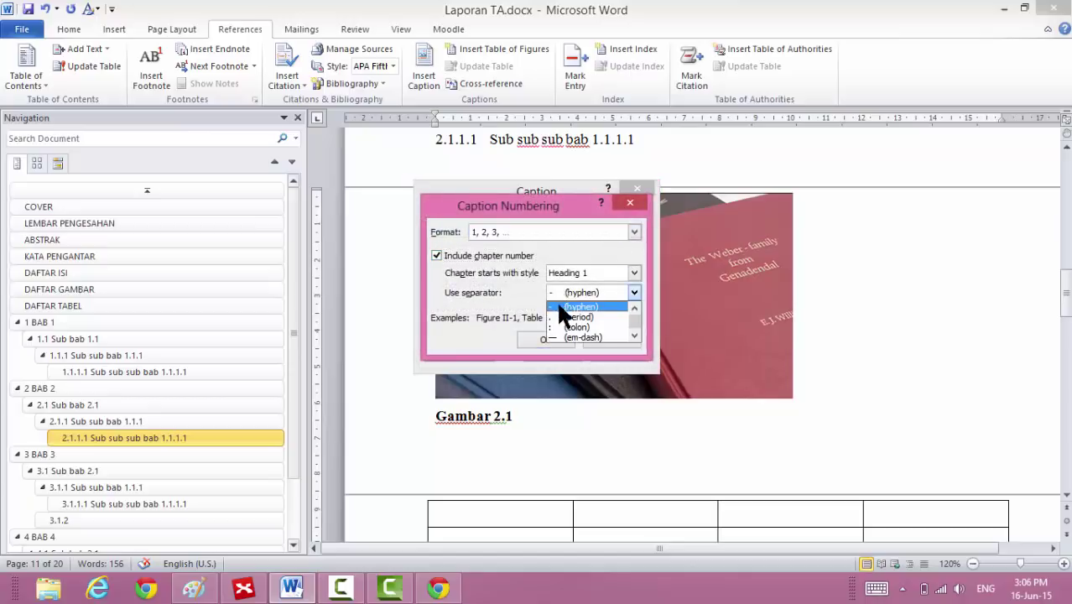
left_click(560, 307)
left_click(549, 339)
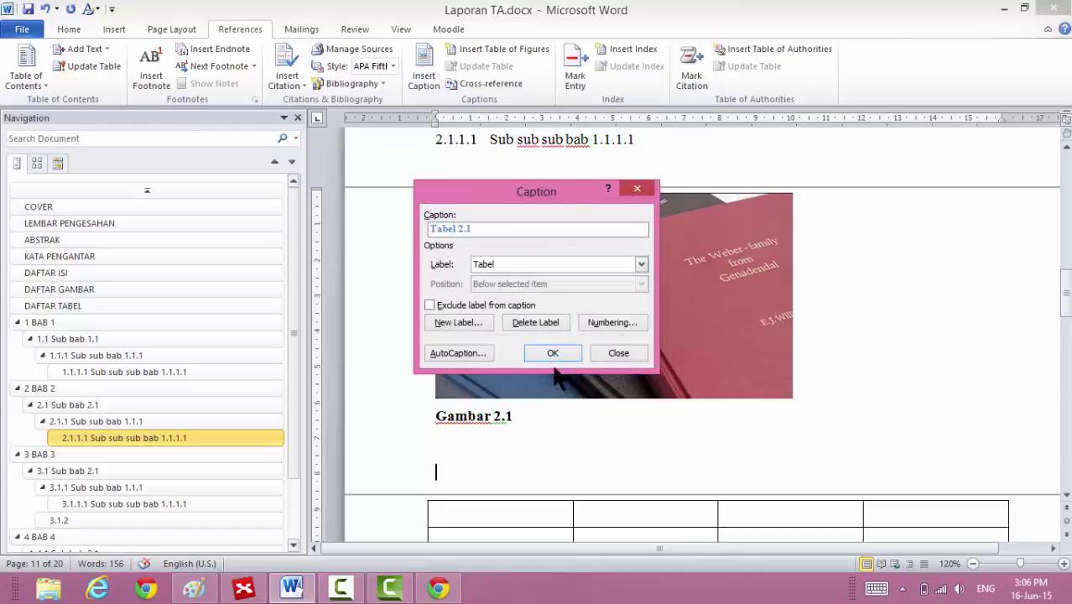
left_click(542, 351)
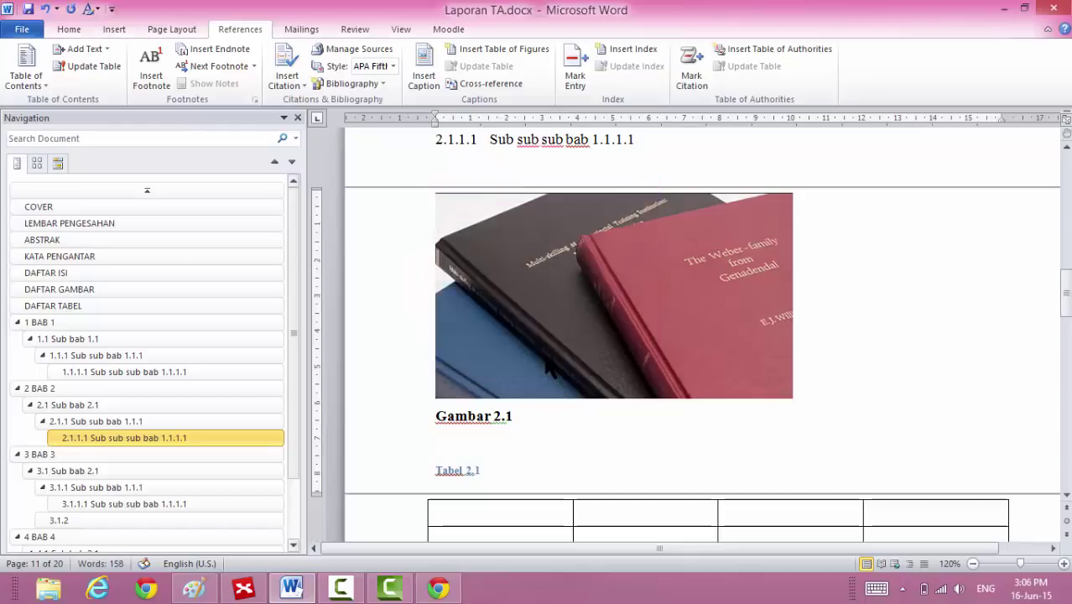
Format the Tabel caption above the table with the Automatic font color and font size 12.
left_click(382, 476)
left_click(77, 29)
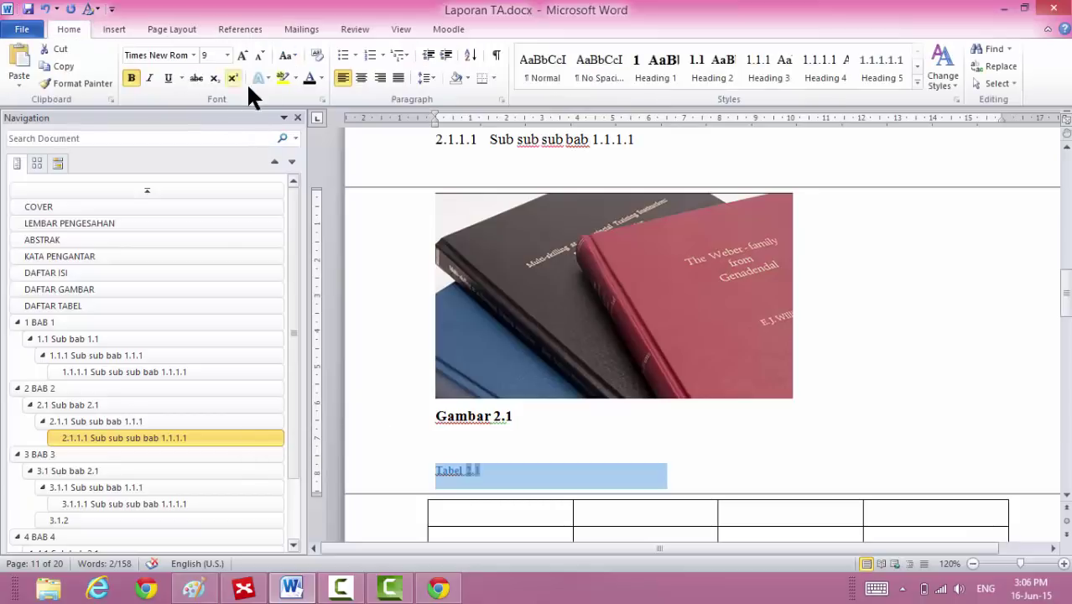
left_click(308, 79)
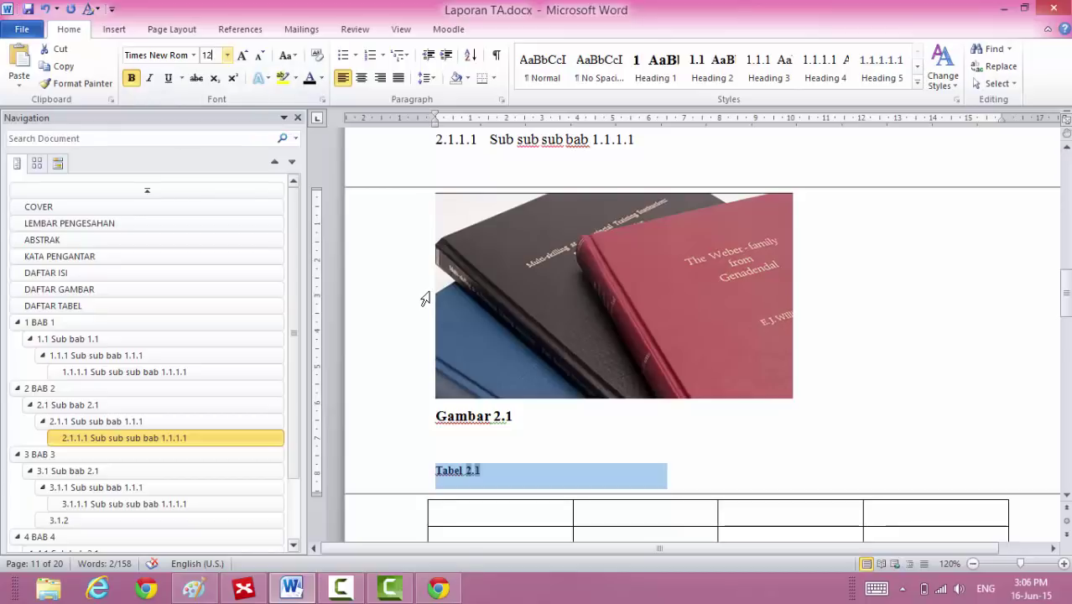
left_click(689, 476)
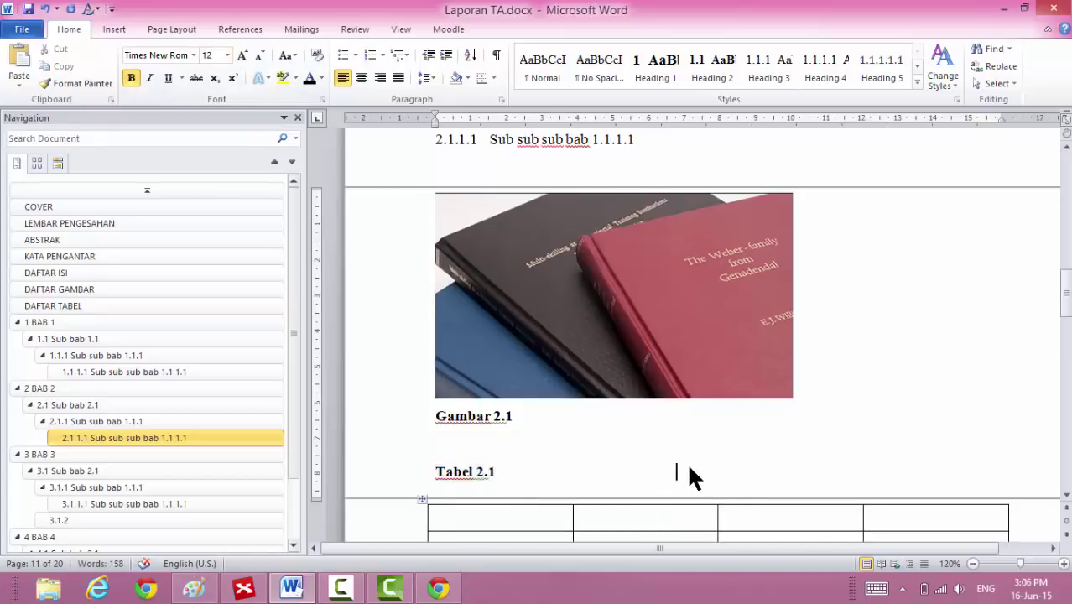
Copy the Tabel caption to the line below the Gambar caption under BAB 1 and update its number field.
left_click(410, 482)
key("ctrl+c")
left_click(130, 371)
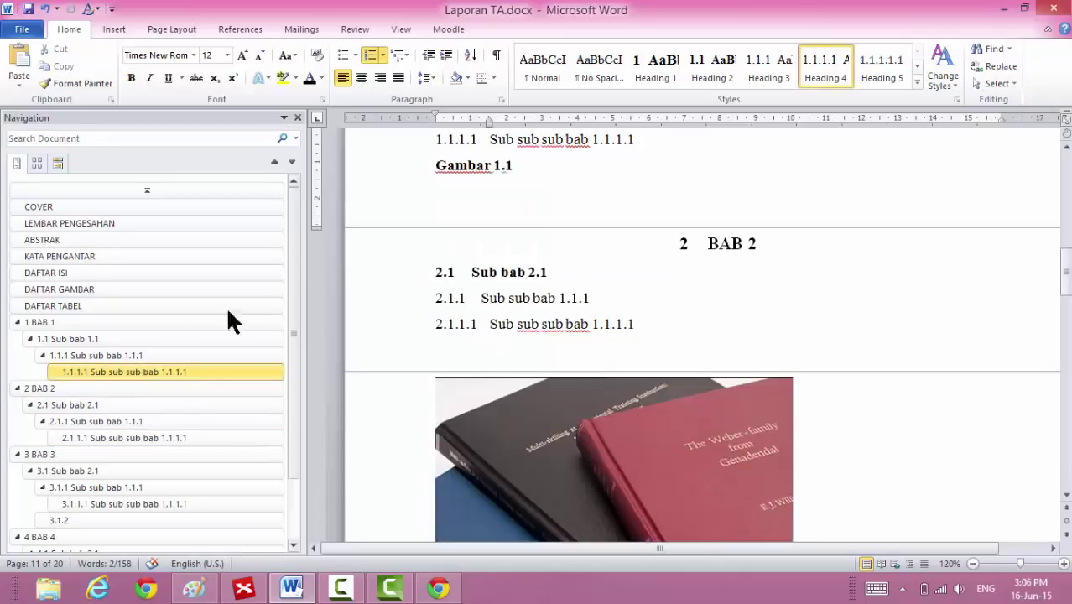
left_click(530, 197)
key("ctrl+v")
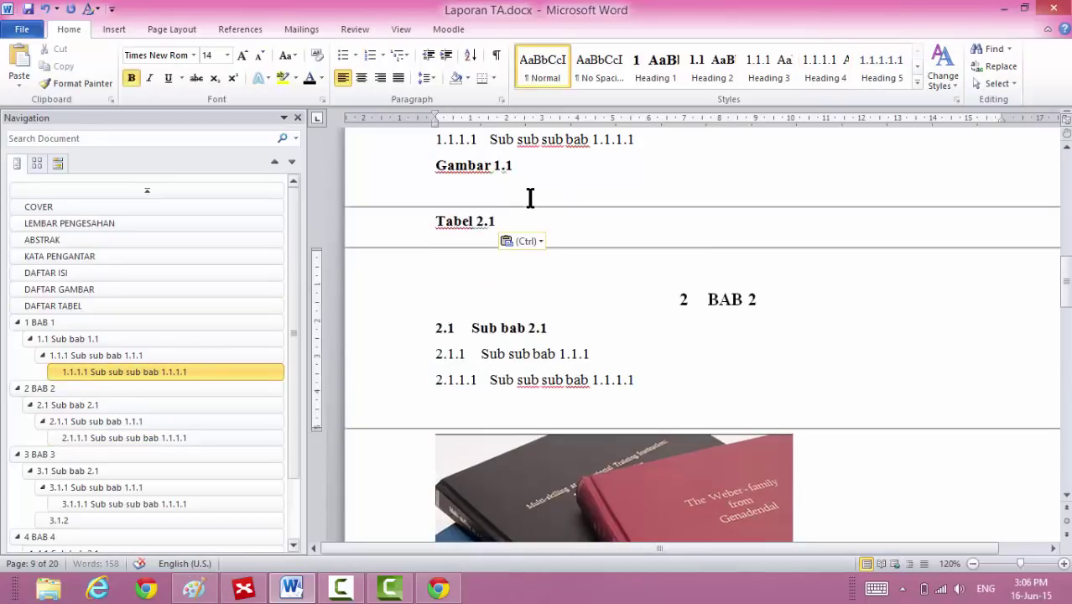
left_click(367, 230)
right_click(368, 229)
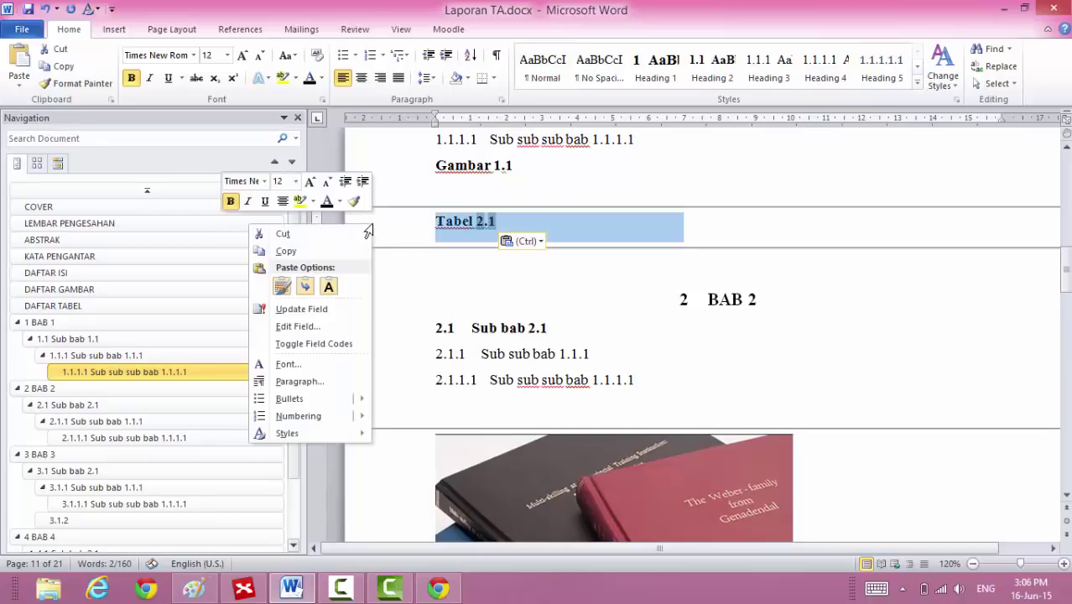
left_click(315, 307)
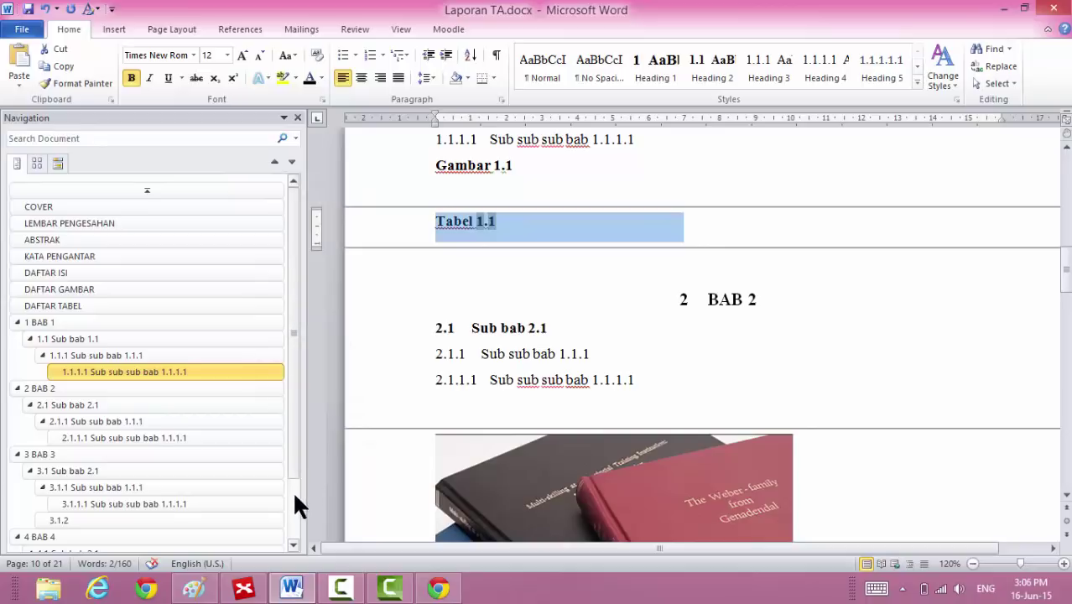
Paste the Tabel caption below the 4.1.1 heading under BAB 4 and update its number field.
scroll(287, 499, "down", 2)
left_click(126, 494)
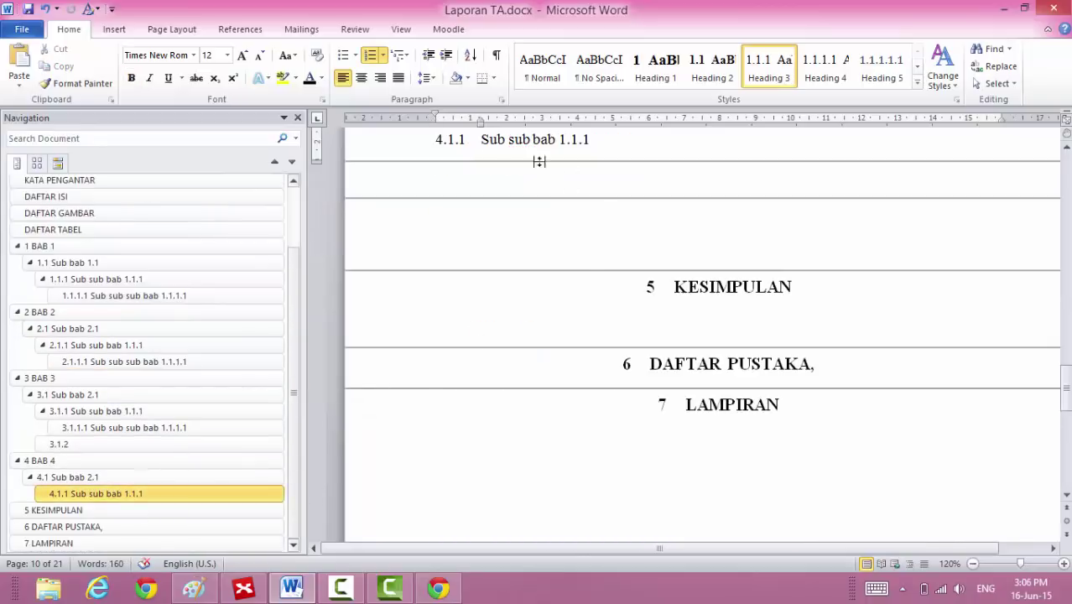
left_click(490, 178)
type("Tabel 1.1")
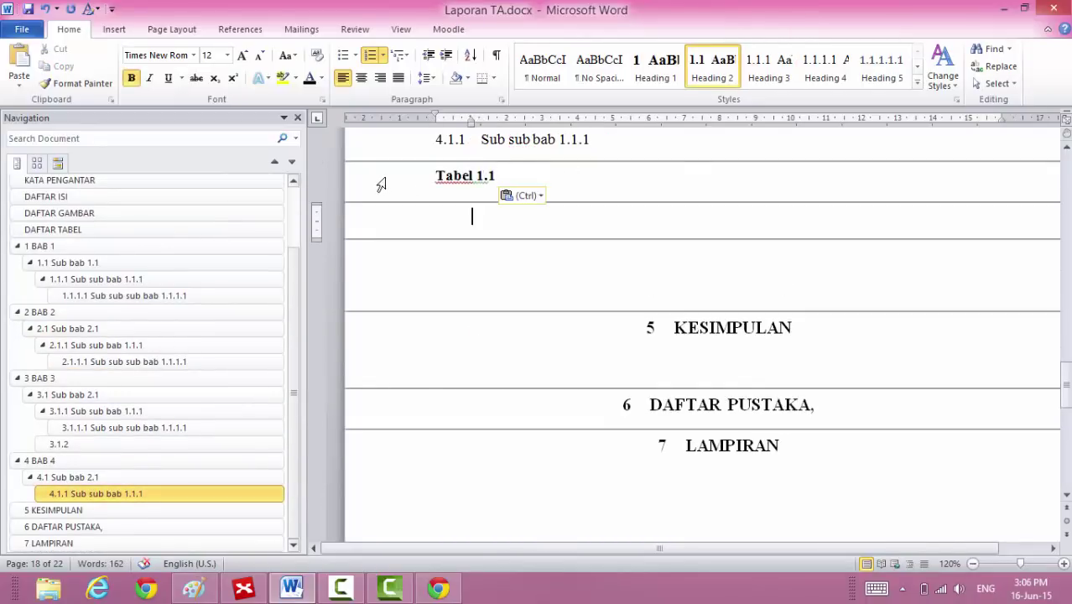
left_click(381, 183)
right_click(381, 183)
left_click(329, 253)
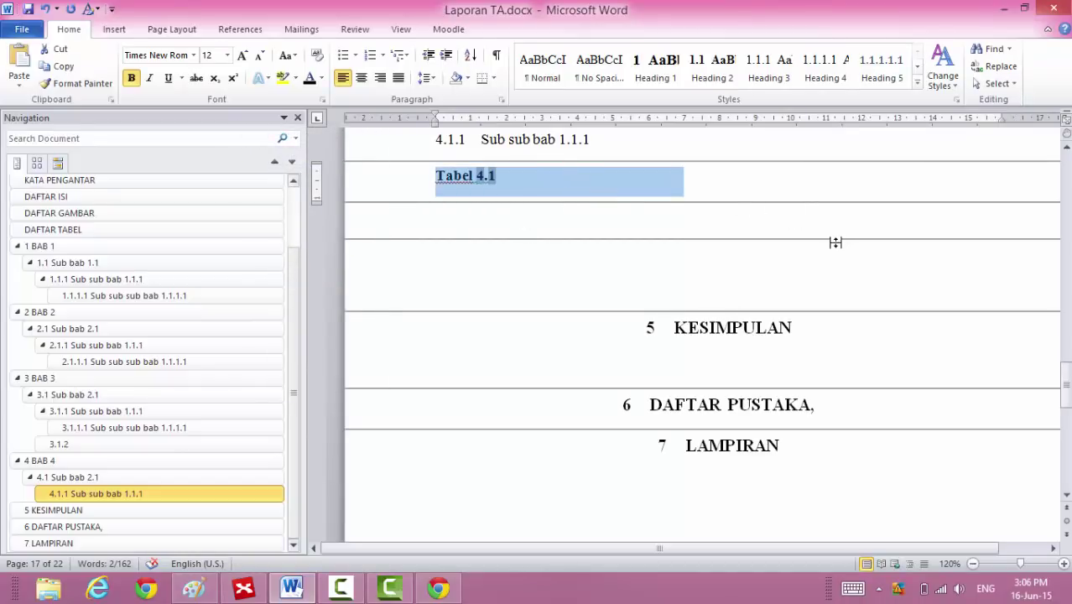
Add empty lines below the DAFTAR ISI heading and insert the Automatic Table 1 table of contents there.
left_click(166, 196)
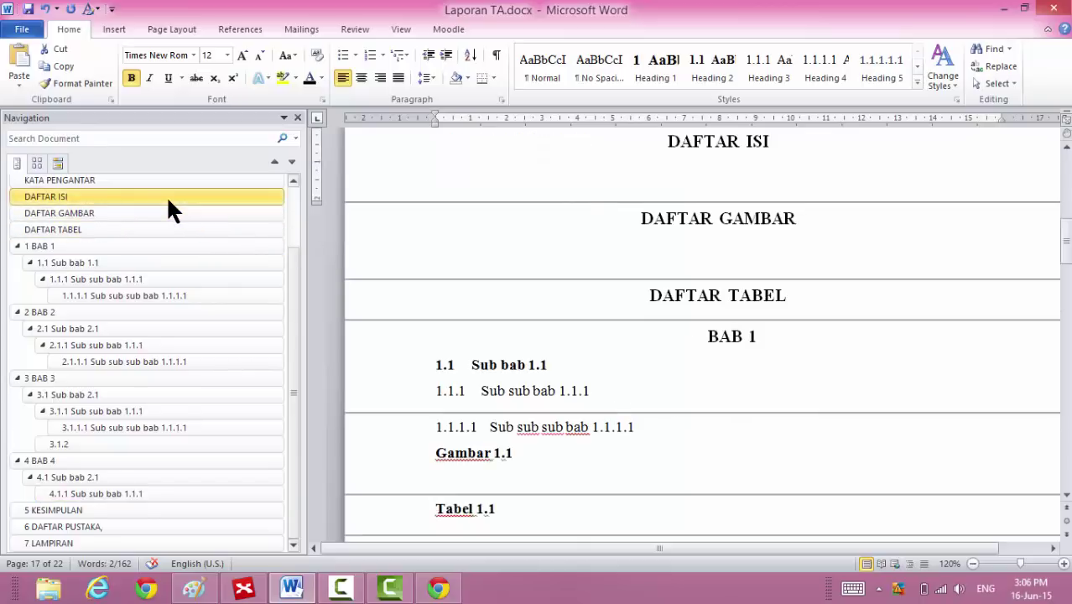
left_click(507, 179)
key("Return")
key("Return")
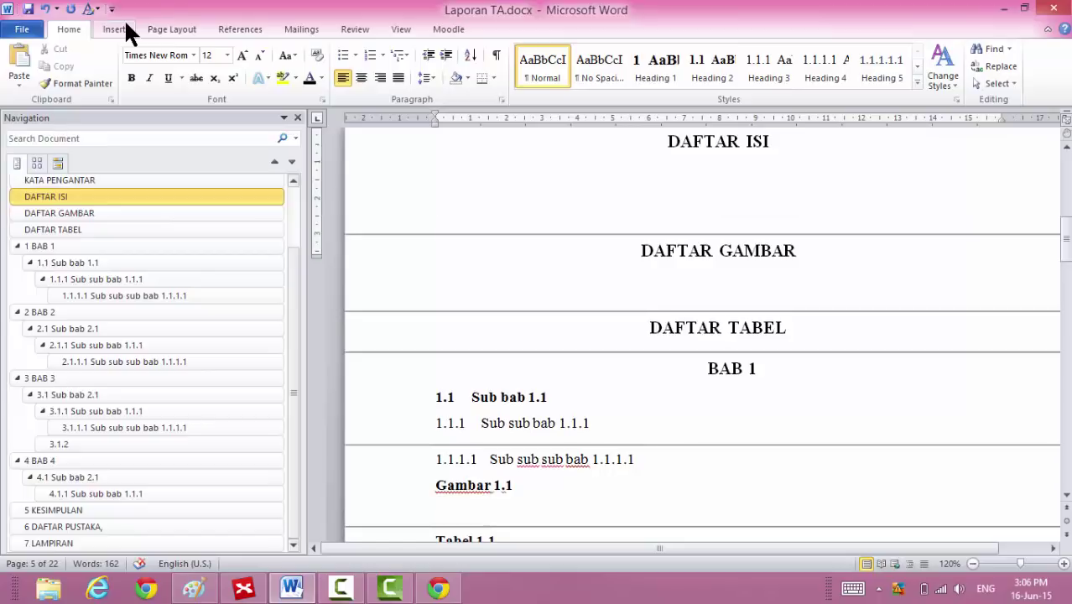
left_click(241, 29)
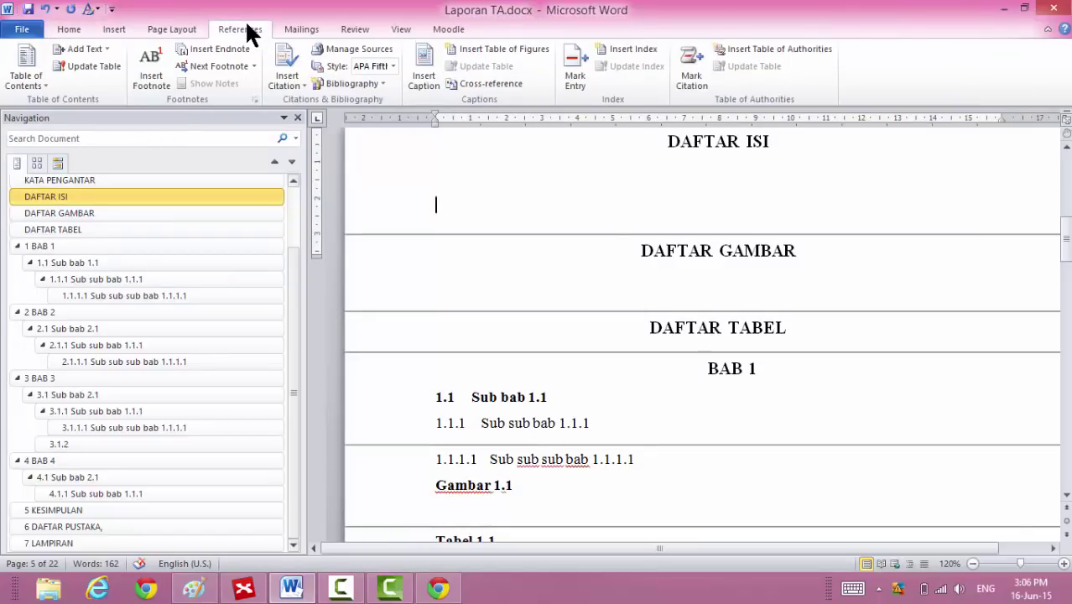
left_click(44, 85)
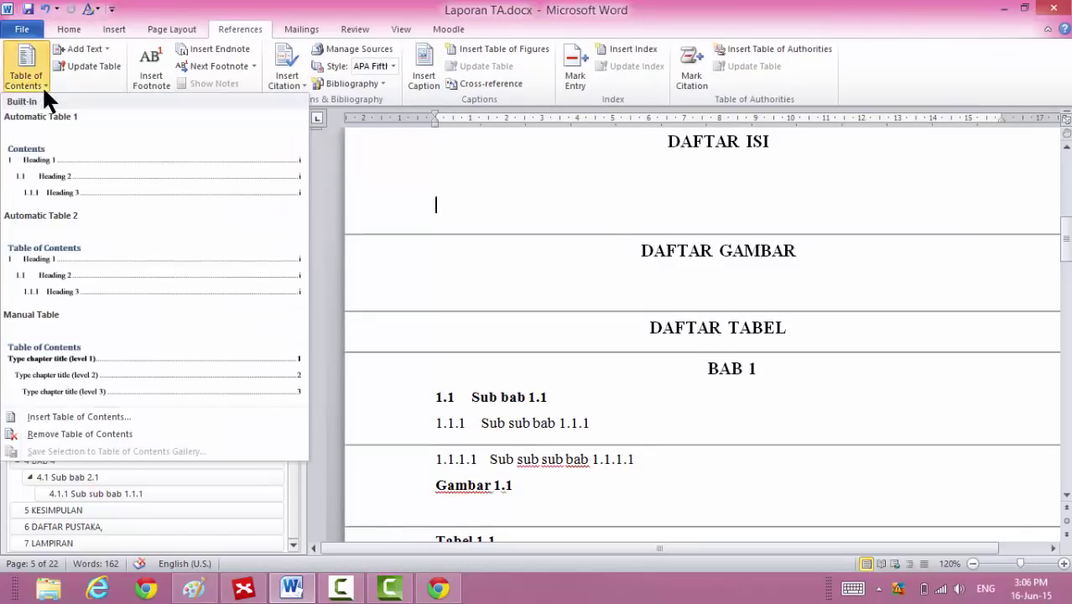
left_click(74, 166)
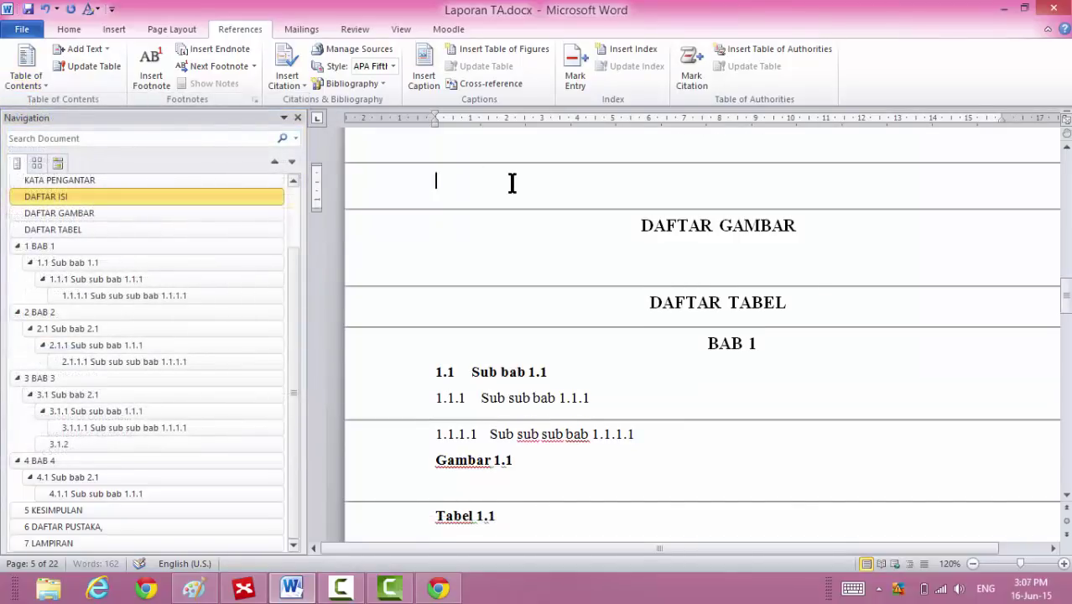
Insert a table of figures with the caption label Gambar below the DAFTAR GAMBAR heading.
left_click_drag(1066, 311, 1069, 284)
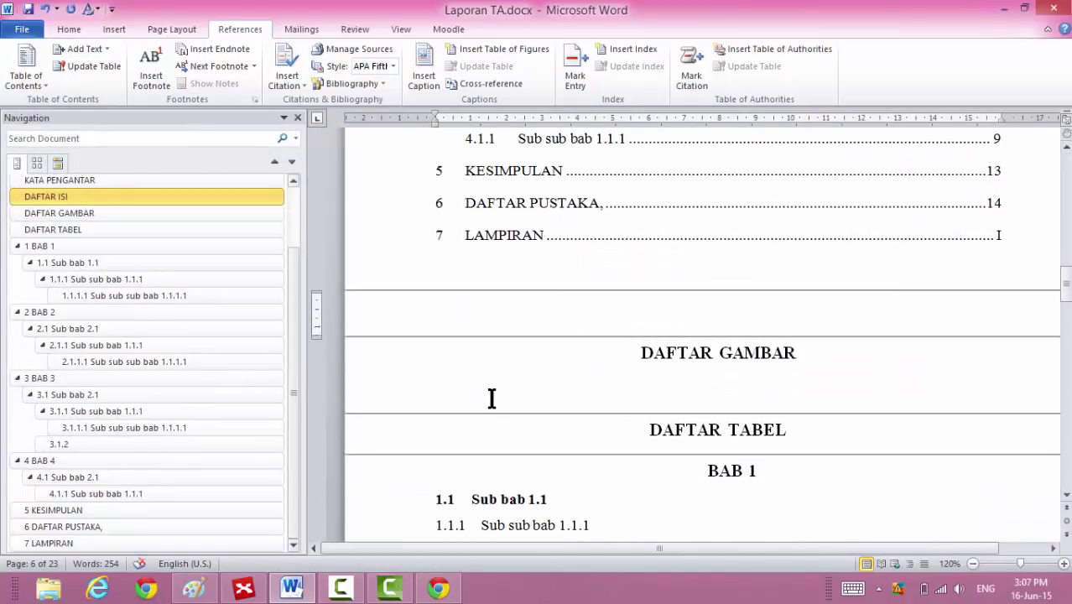
left_click(492, 399)
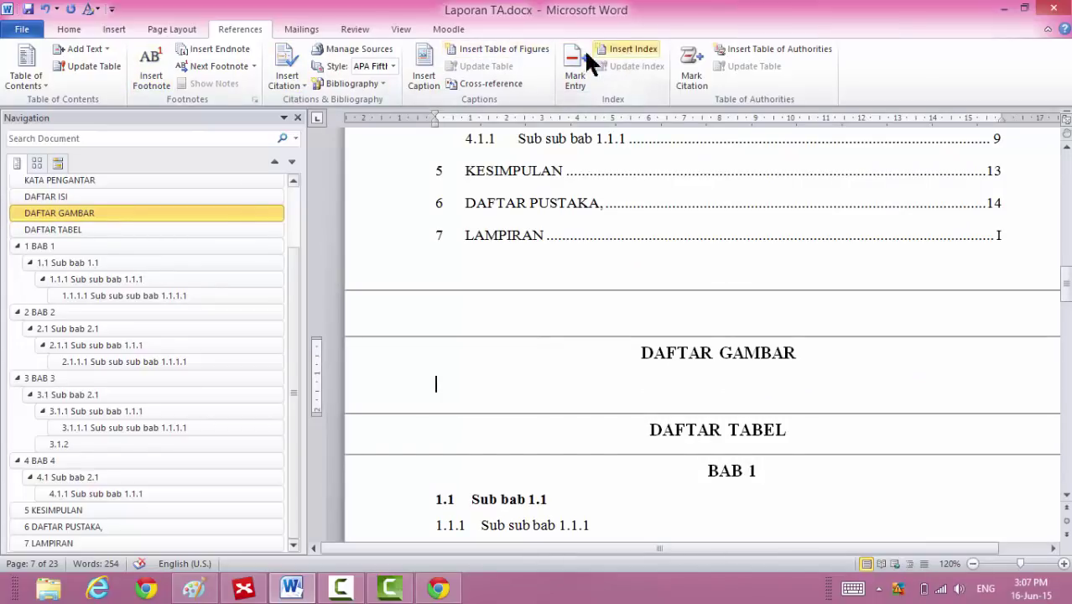
left_click(503, 50)
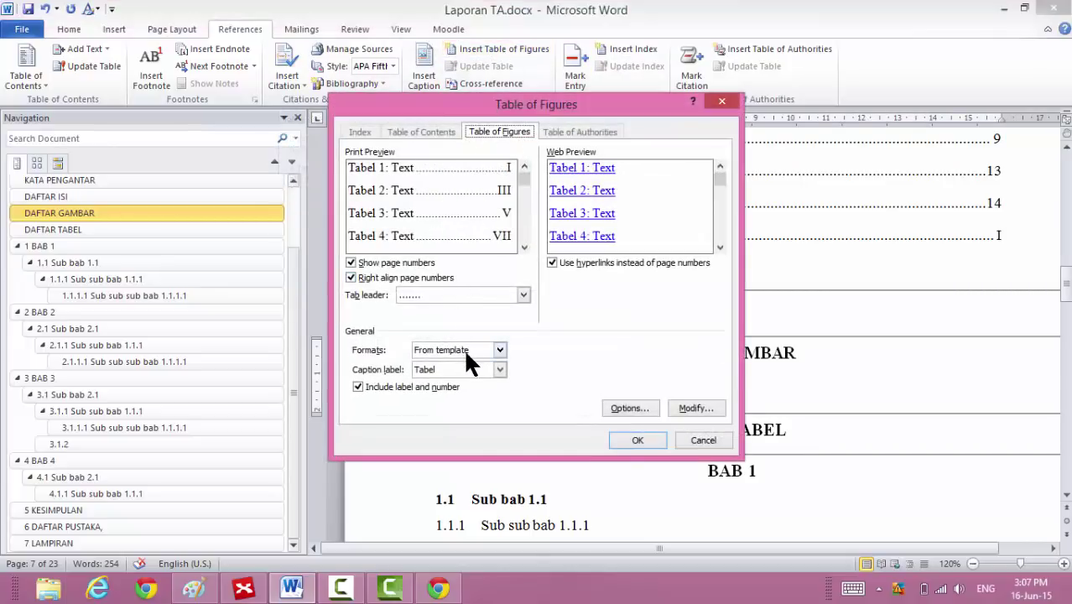
left_click(463, 370)
left_click(451, 399)
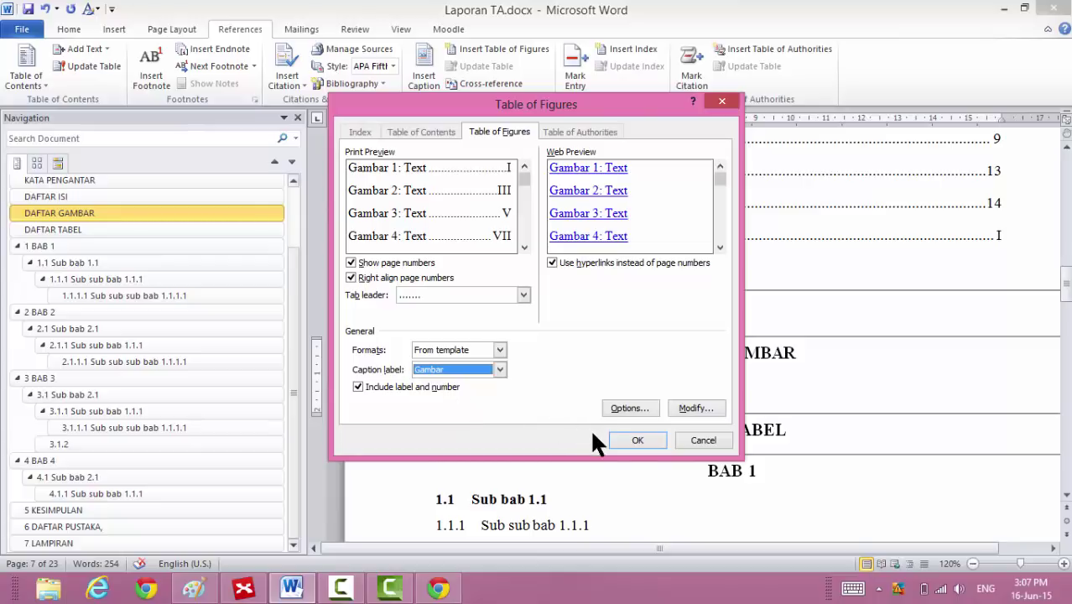
left_click(635, 441)
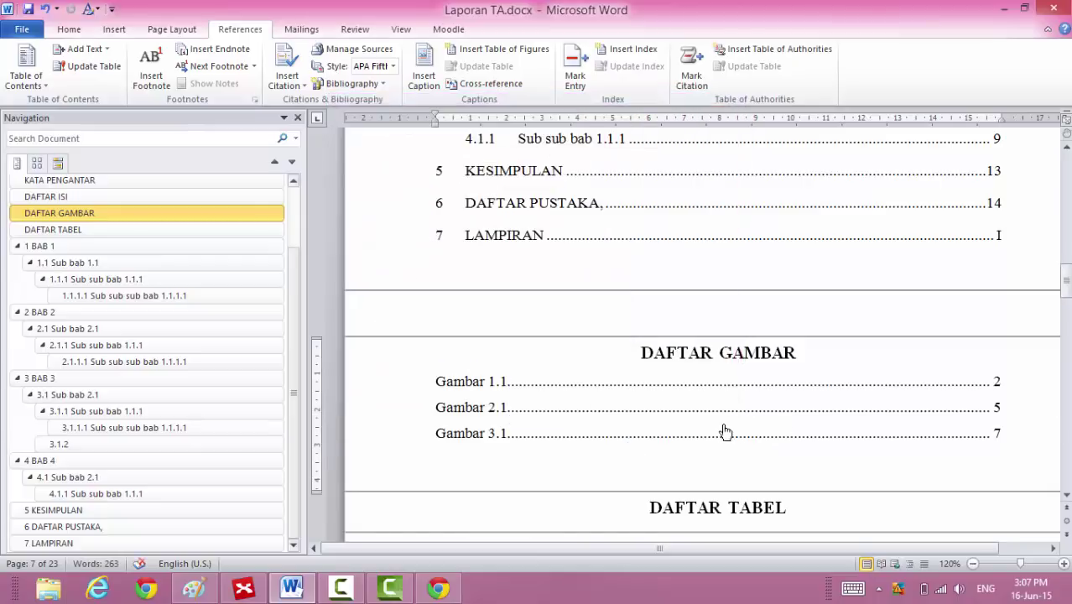
Add a new line below the DAFTAR TABEL heading and insert a table of figures with the caption label Tabel.
left_click_drag(1065, 289, 1066, 303)
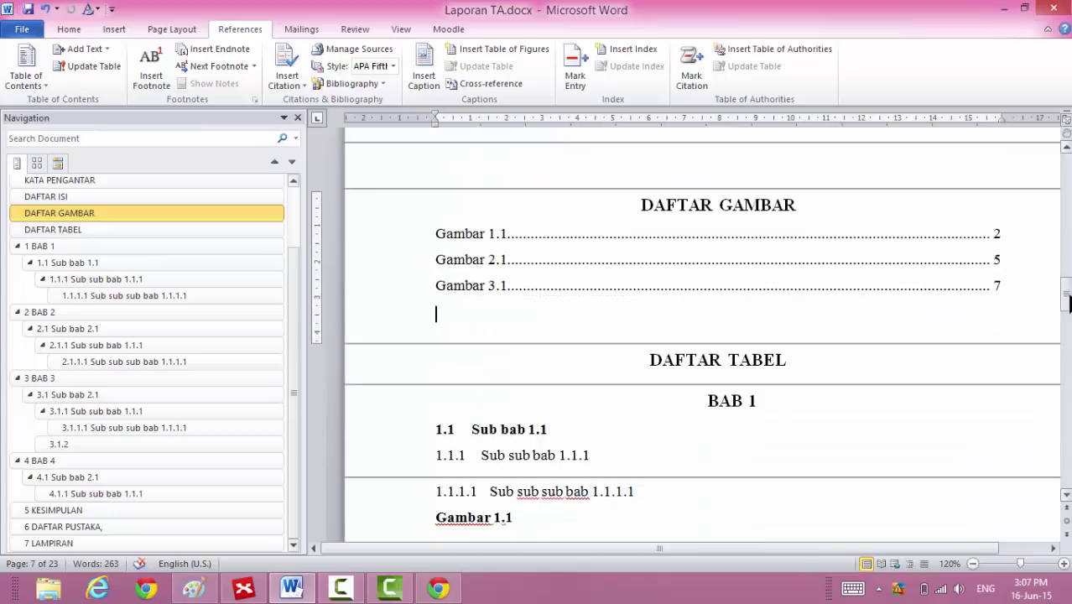
left_click(678, 365)
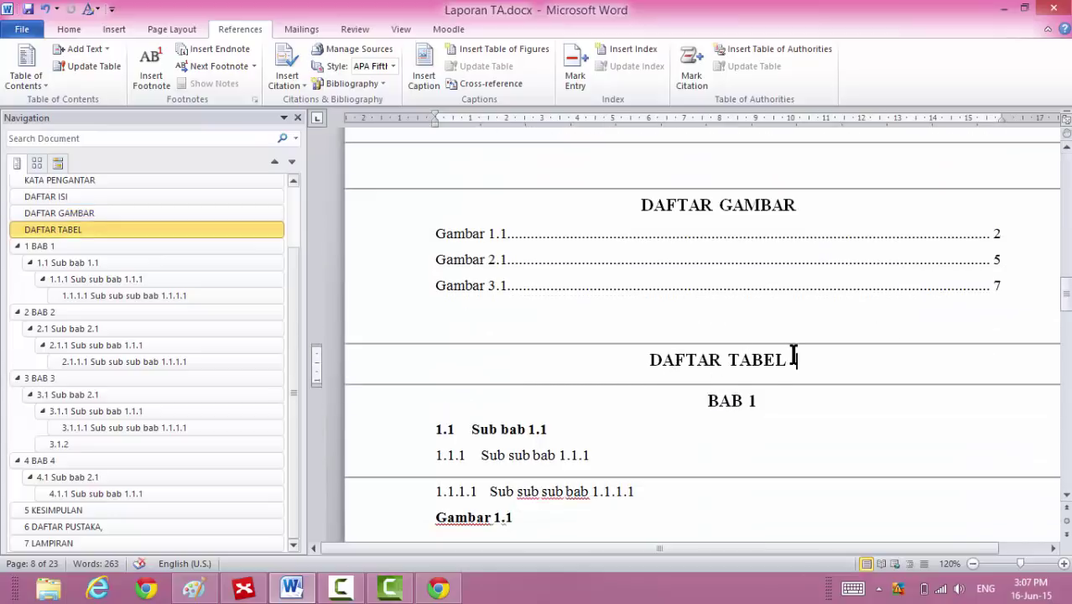
key("Return")
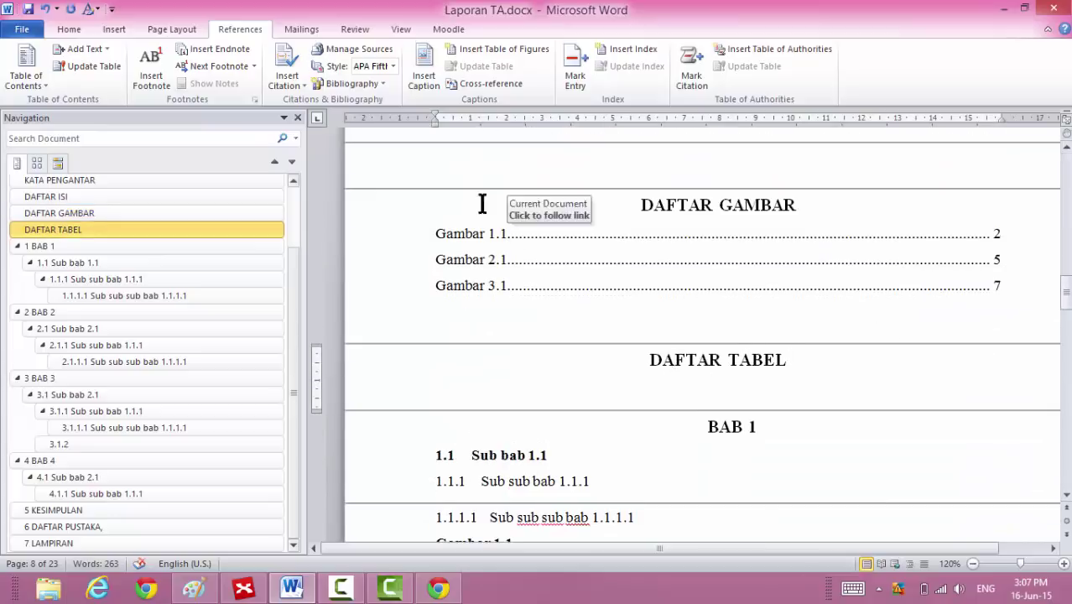
left_click(484, 48)
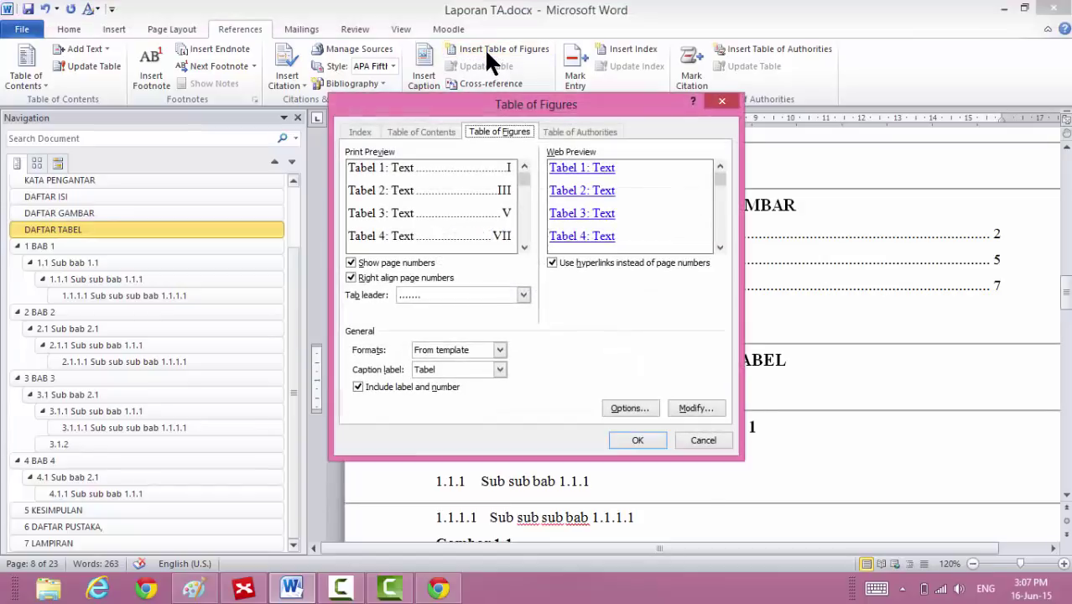
left_click(434, 369)
left_click(429, 387)
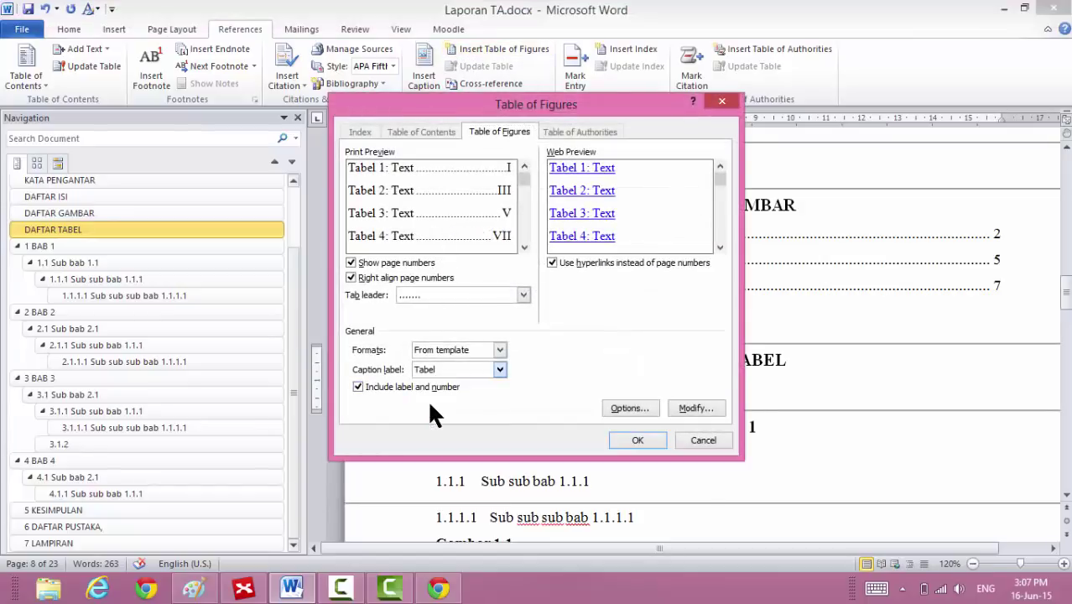
left_click(483, 370)
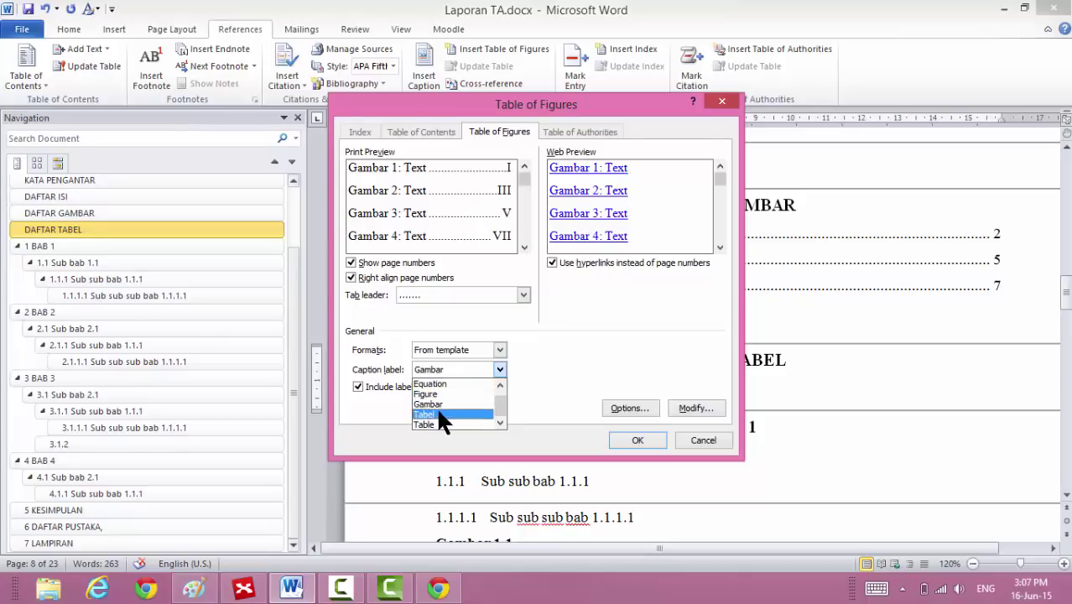
left_click(447, 410)
left_click(625, 435)
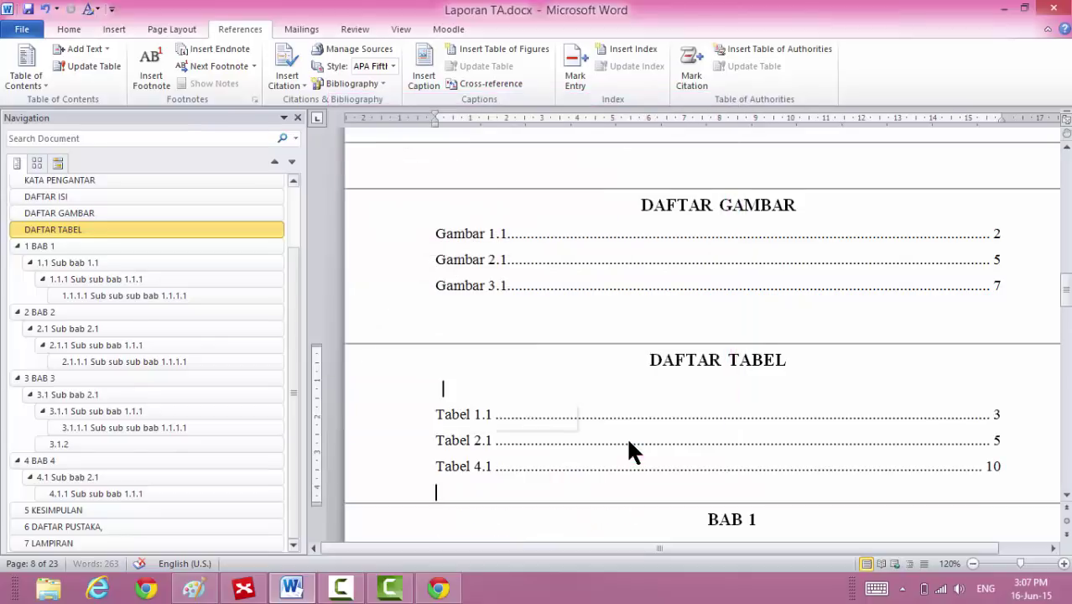
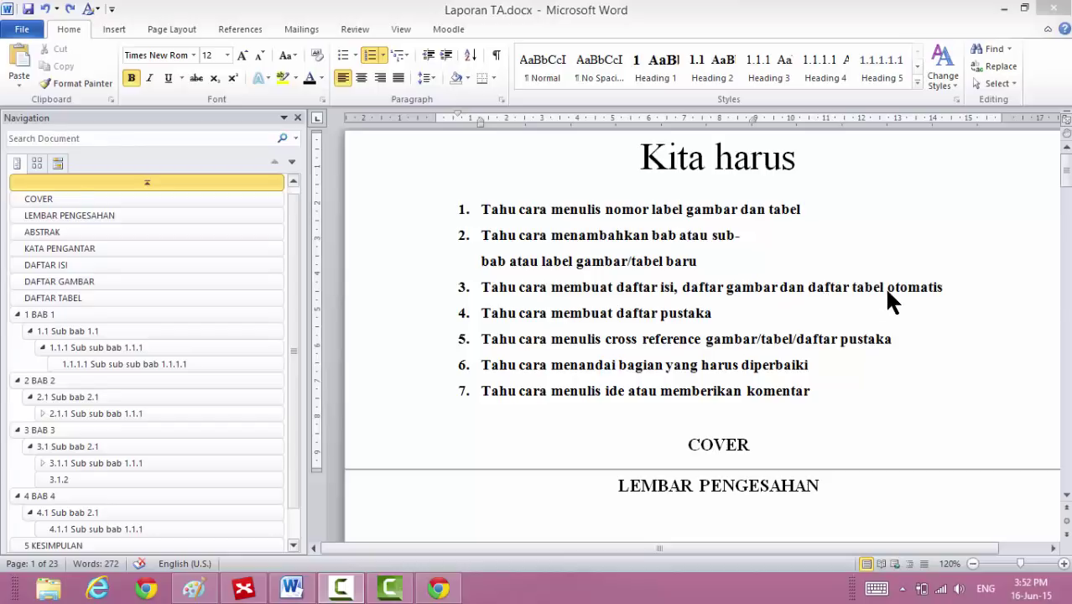
Delete the first three items of the numbered list below the Kita harus title.
left_click_drag(406, 217, 412, 289)
key("Delete")
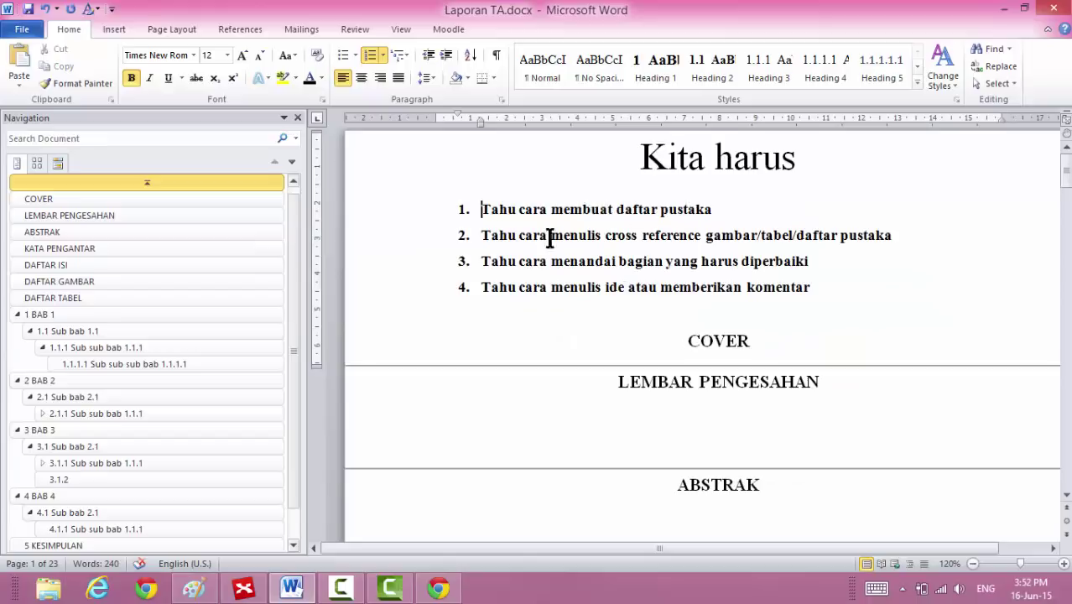
Add a Normal-style line below the DAFTAR PUSTAKA heading reading "Penulis, judul buku, hal, tanggal terbit, penerbit".
scroll(299, 522, "down", 1)
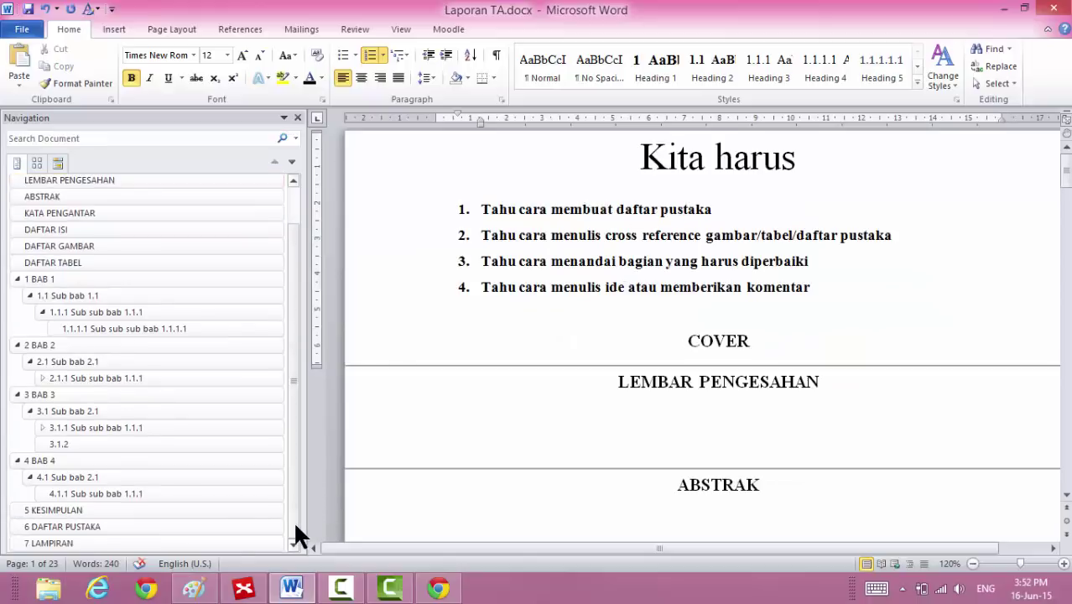
left_click(167, 525)
left_click(474, 201)
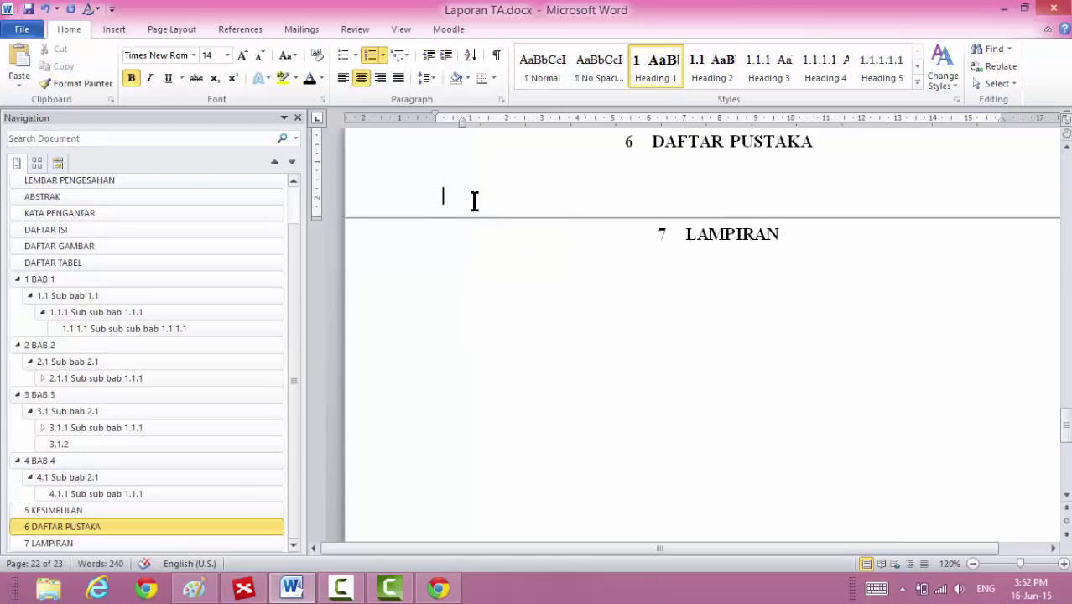
type("p")
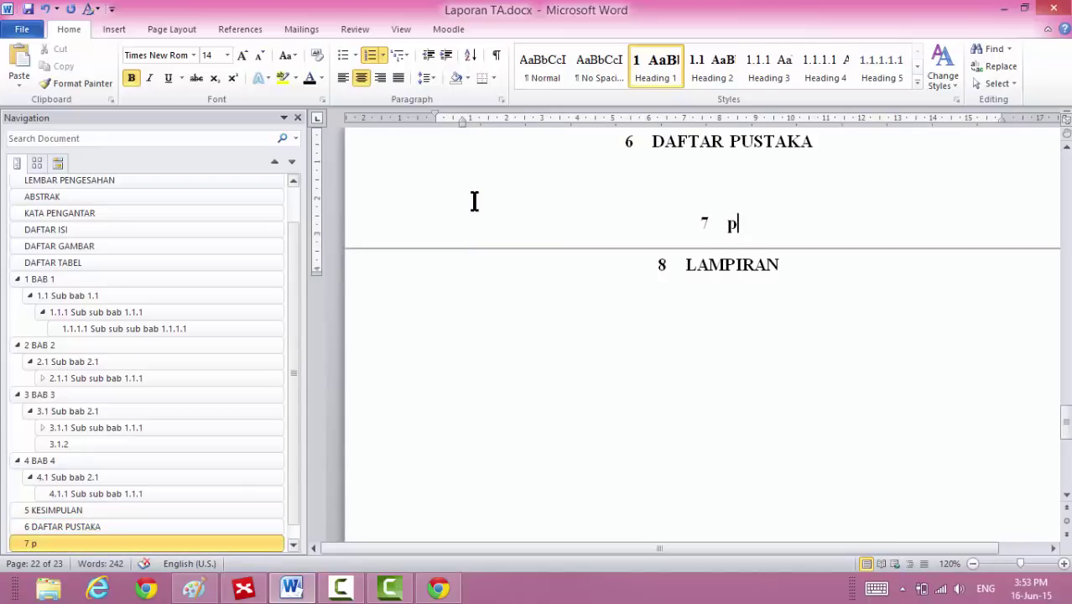
key("BackSpace")
key("BackSpace")
key("ctrl+shift+n")
type("pe")
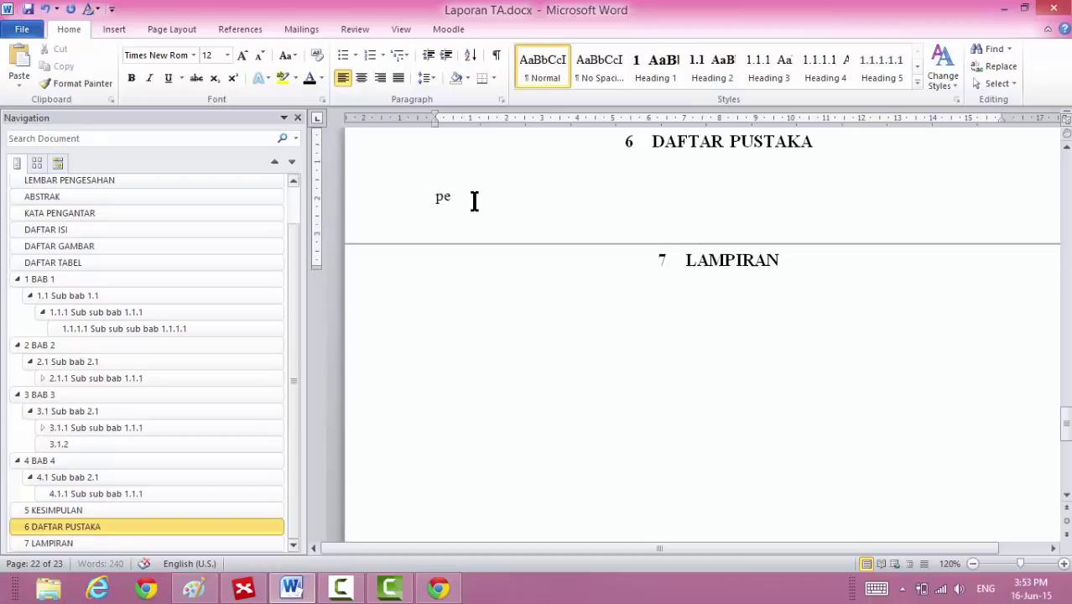
type("nulis. ")
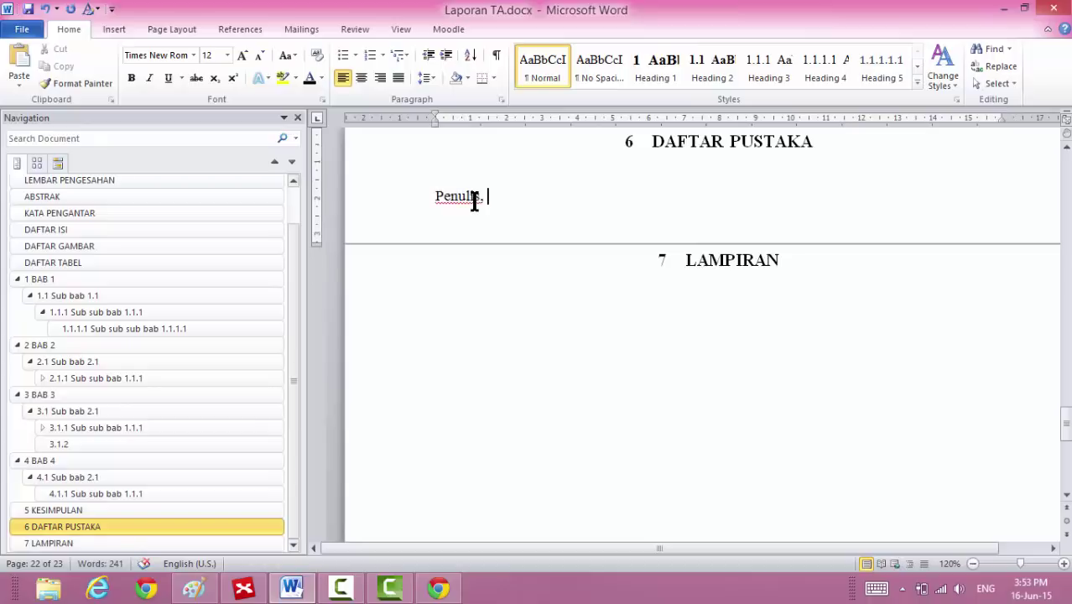
type("judul b")
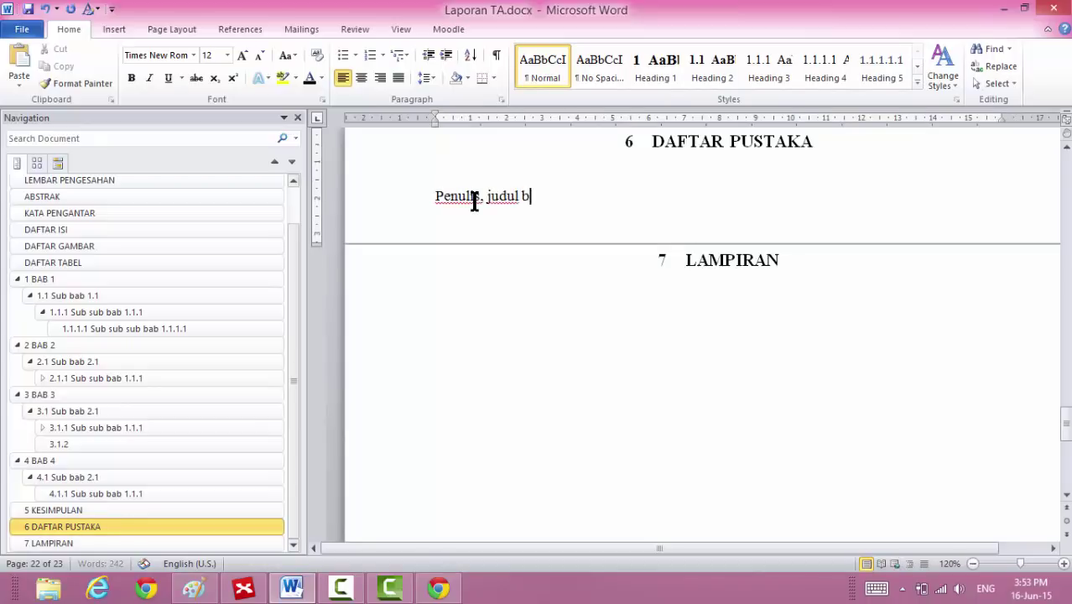
type("uku, hal, tanggal")
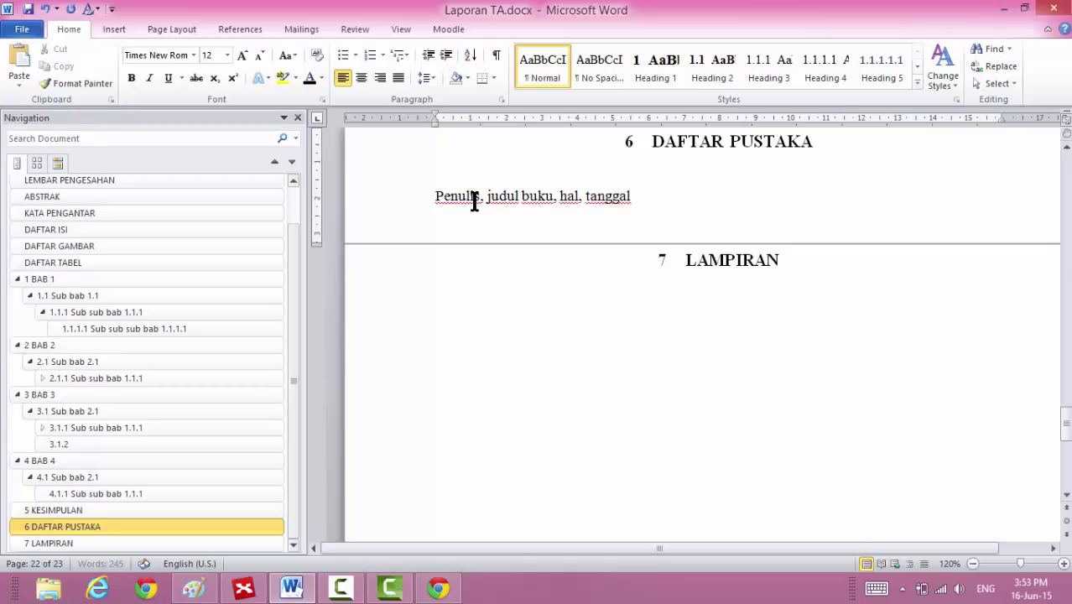
type(" terbit, penerbi")
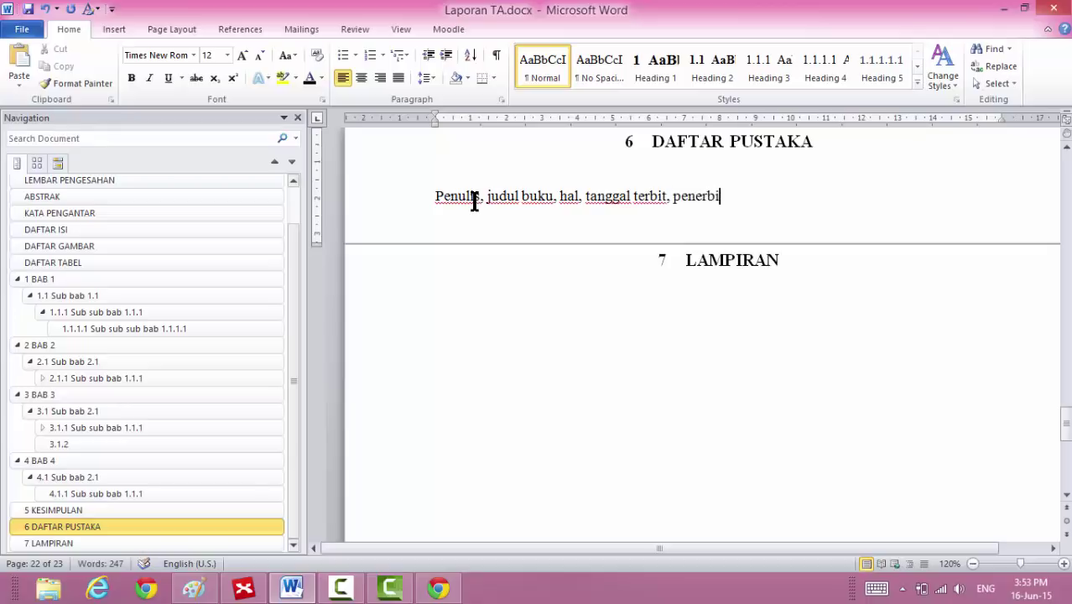
type("t")
Copy the bibliography line and paste it four times below for five identical entries.
left_click(374, 200)
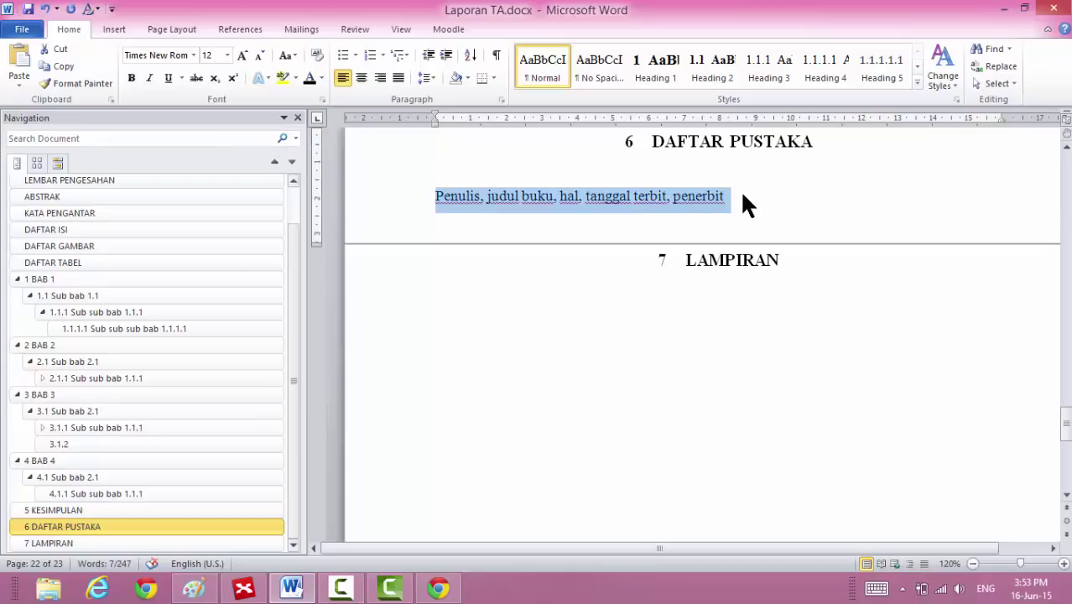
key("ctrl+c")
key("End")
key("Return")
key("ctrl+v")
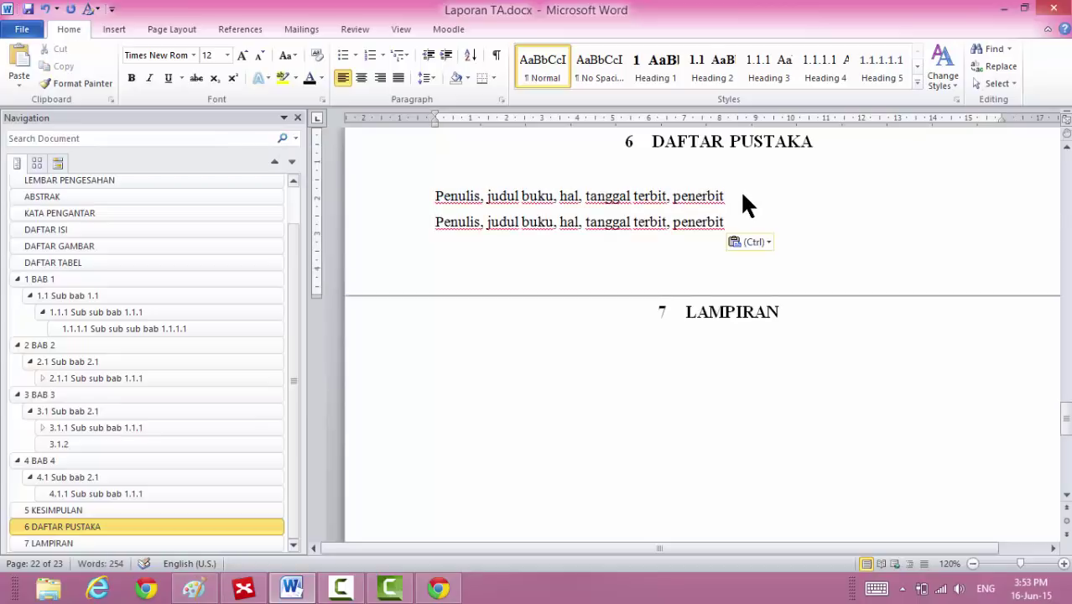
key("ctrl+v")
key("ctrl+v")
key("ctrl+v")
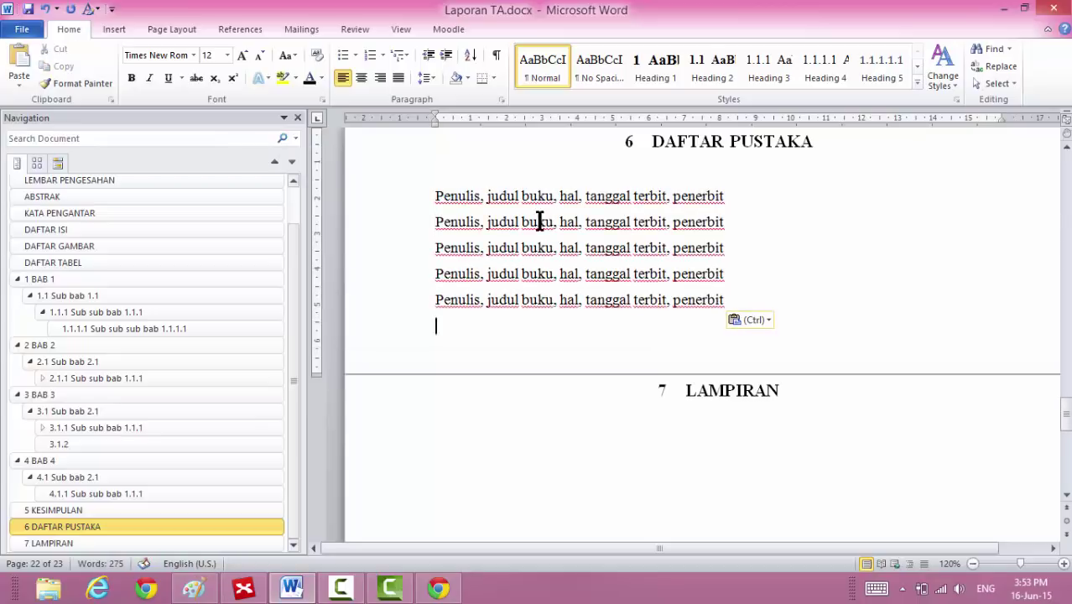
Number the five bibliography entries with the bracketed [1], [2], [3] number format.
left_click_drag(377, 210, 388, 295)
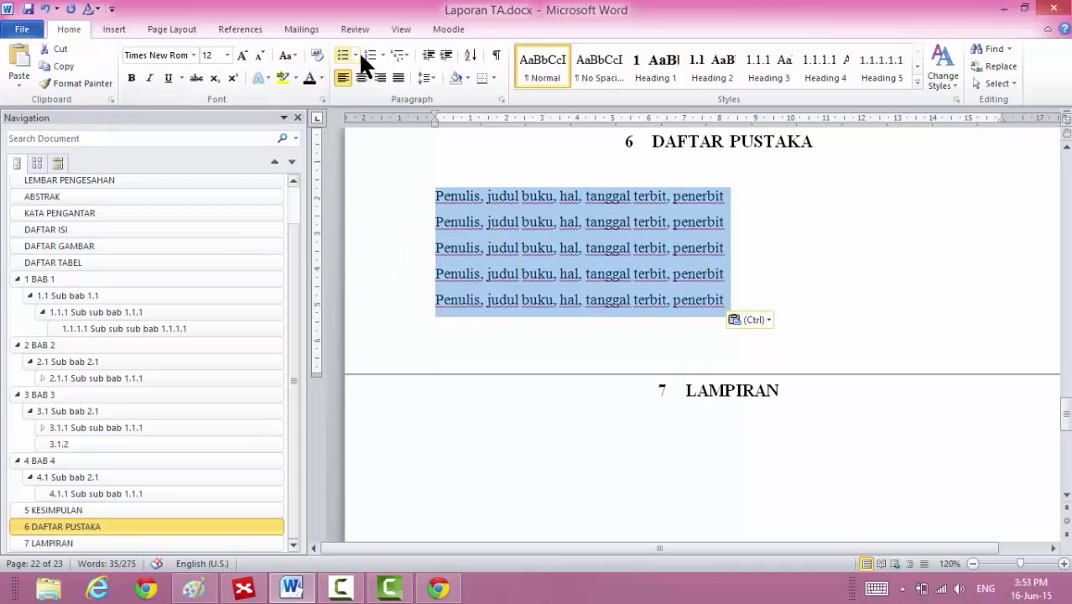
left_click(382, 54)
left_click(210, 116)
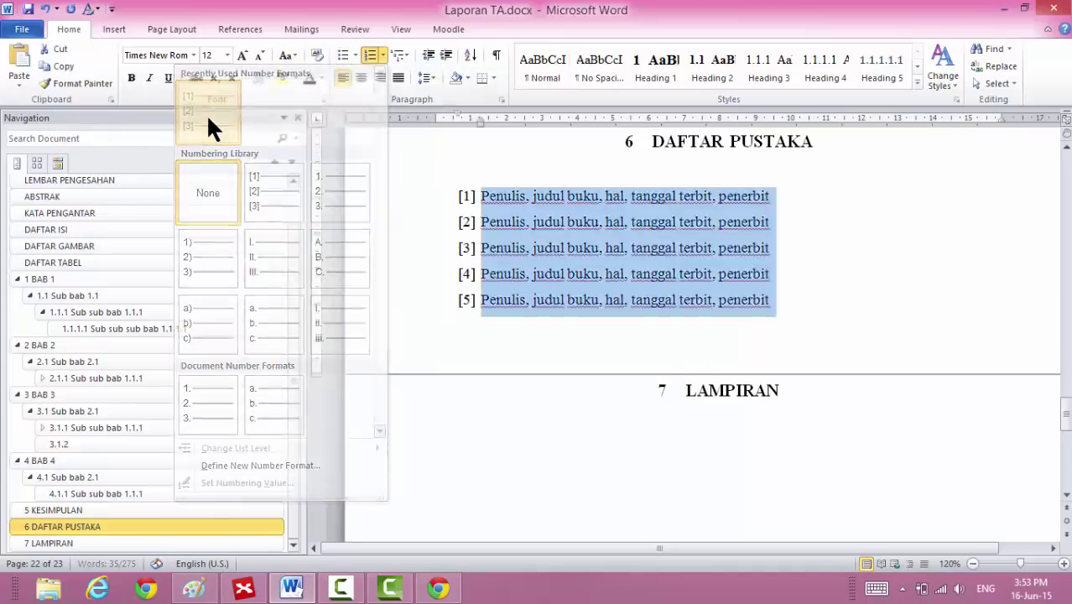
left_click(827, 245)
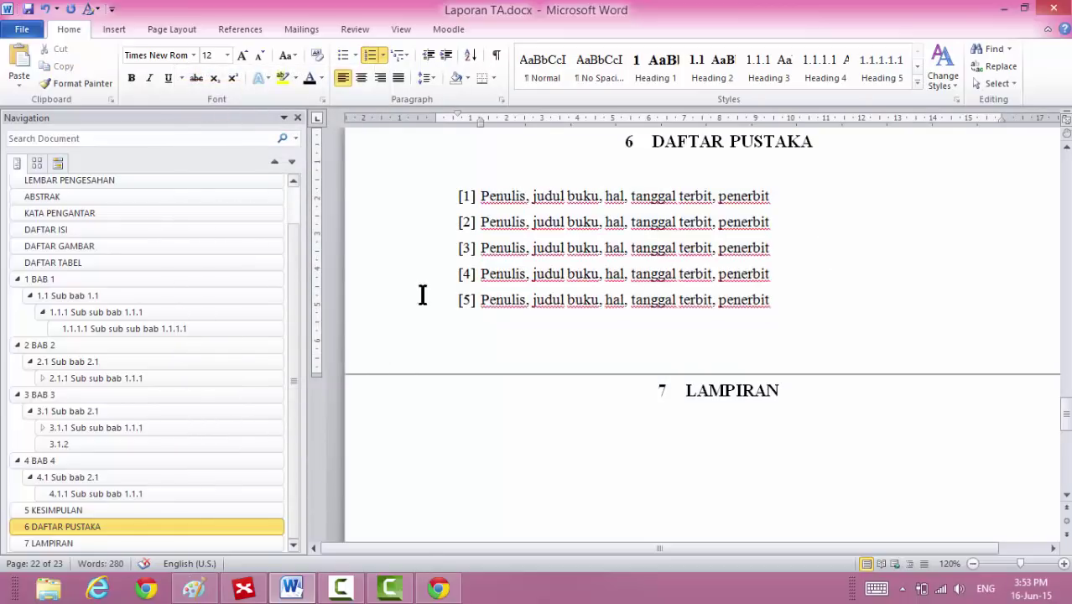
Insert empty lines below the 1.1.1.1 heading in BAB 1 and write "Paper yang ditulis oleh penulis" there.
left_click(168, 295)
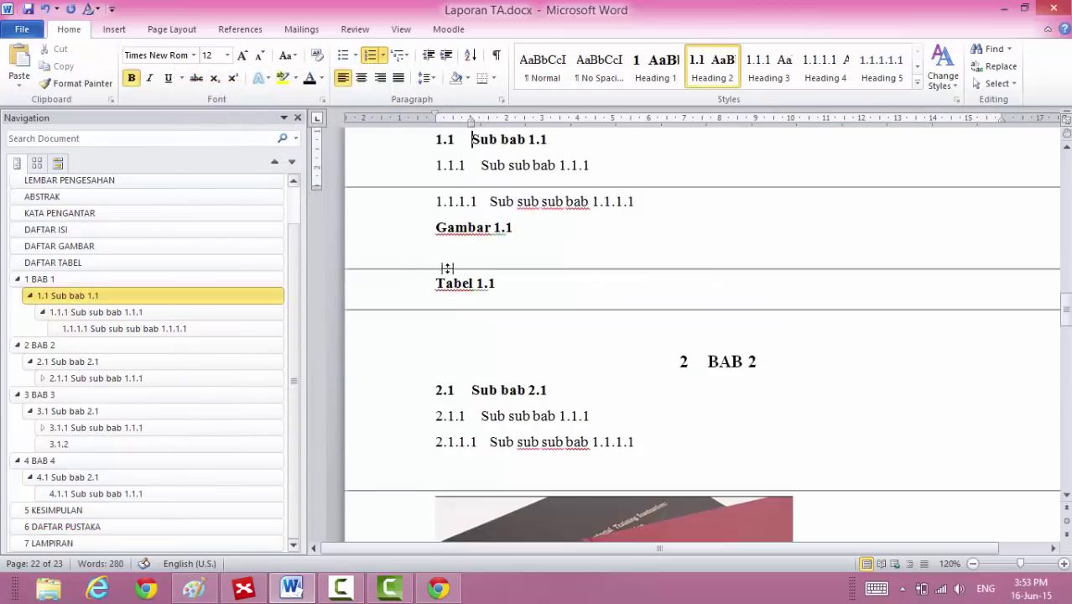
left_click(654, 196)
key("Return")
key("Return")
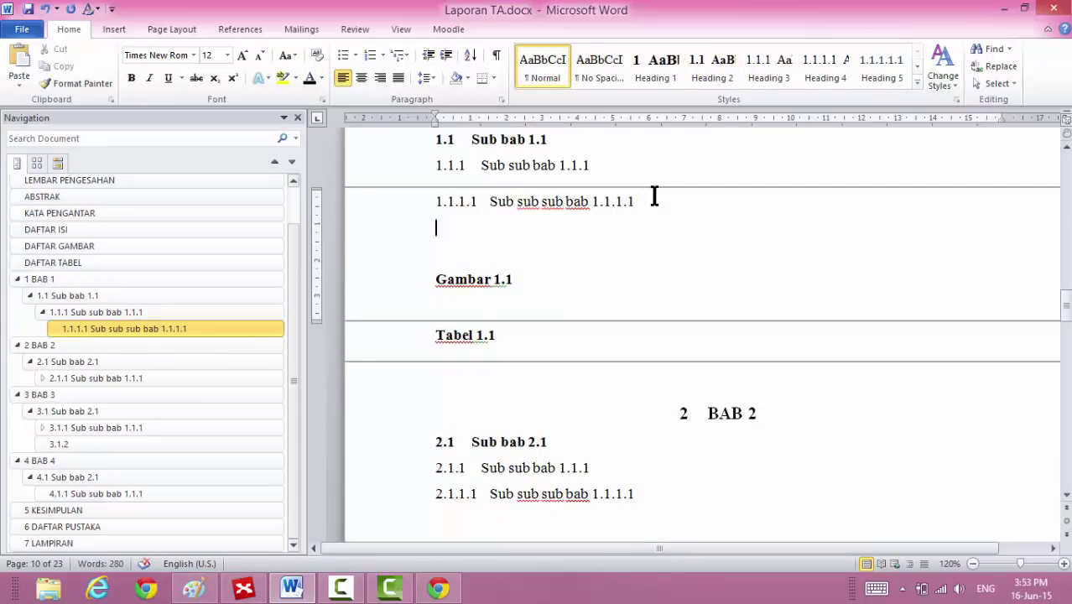
type("paper")
key("BackSpace")
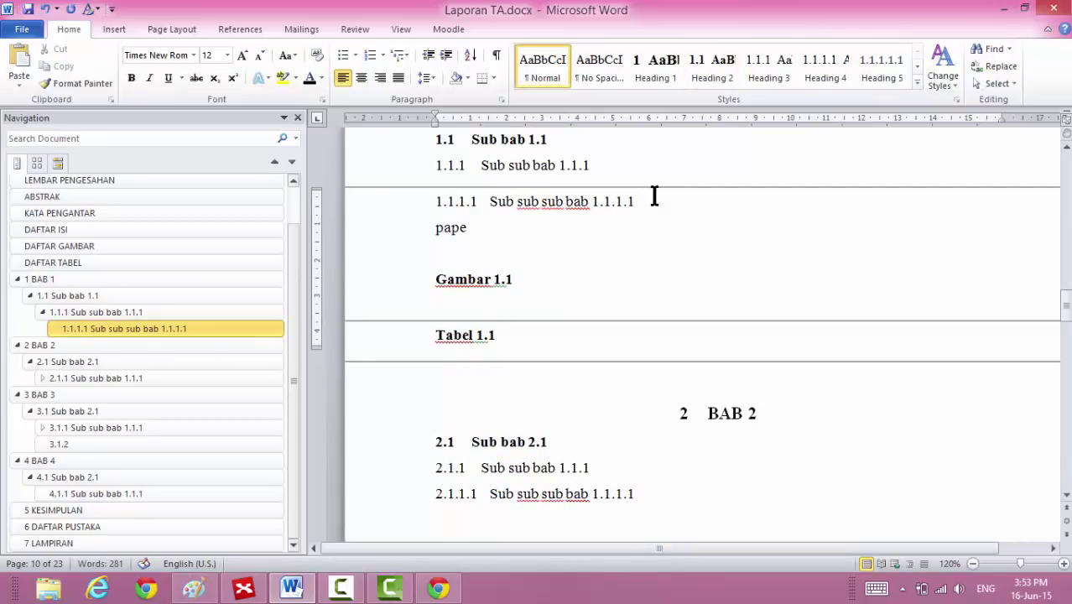
type("r yang ")
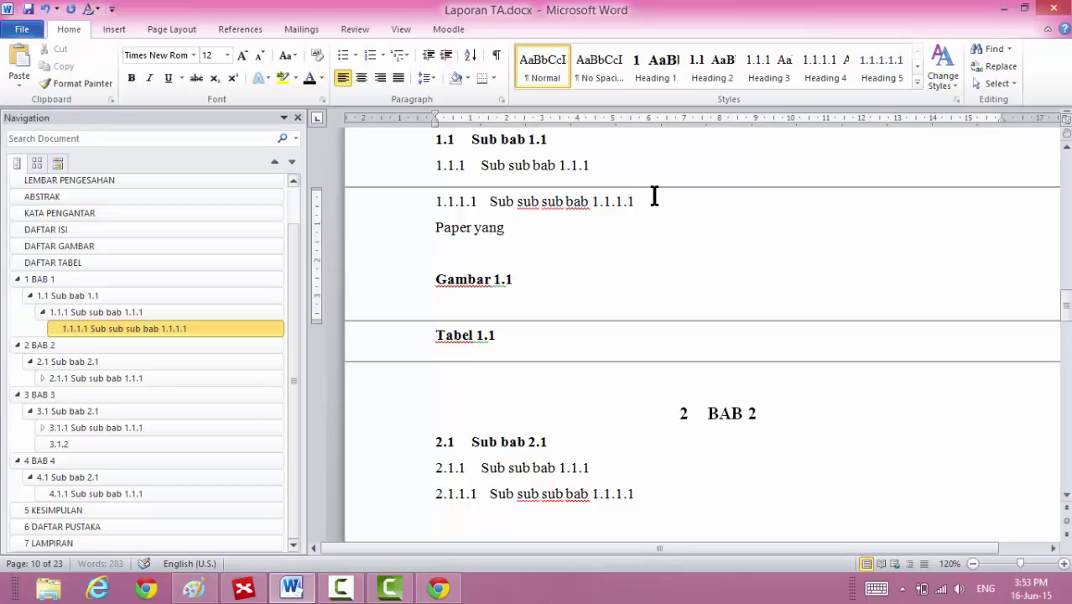
type("ditulis ol")
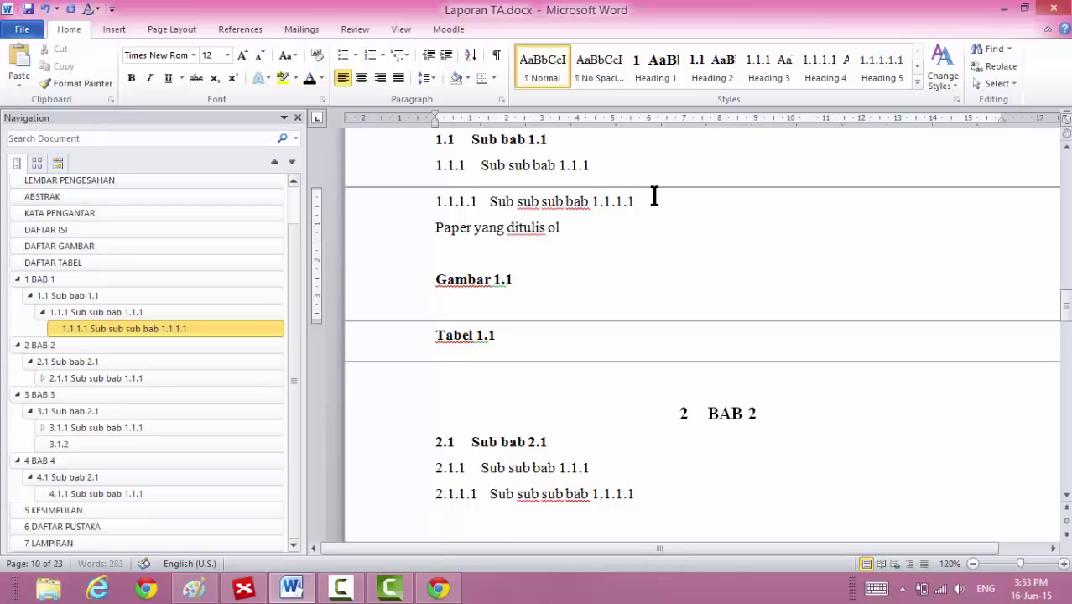
type("eh penuli")
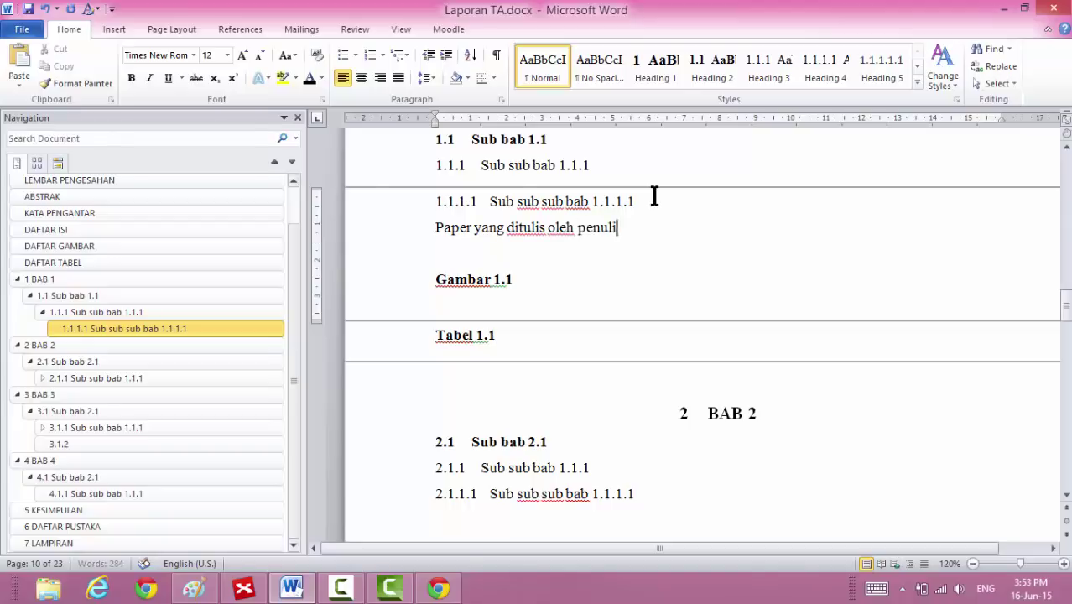
type("s")
Insert a cross-reference to bibliography entry [1] as a paragraph number at the sentence's end, and follow its link.
left_click(249, 30)
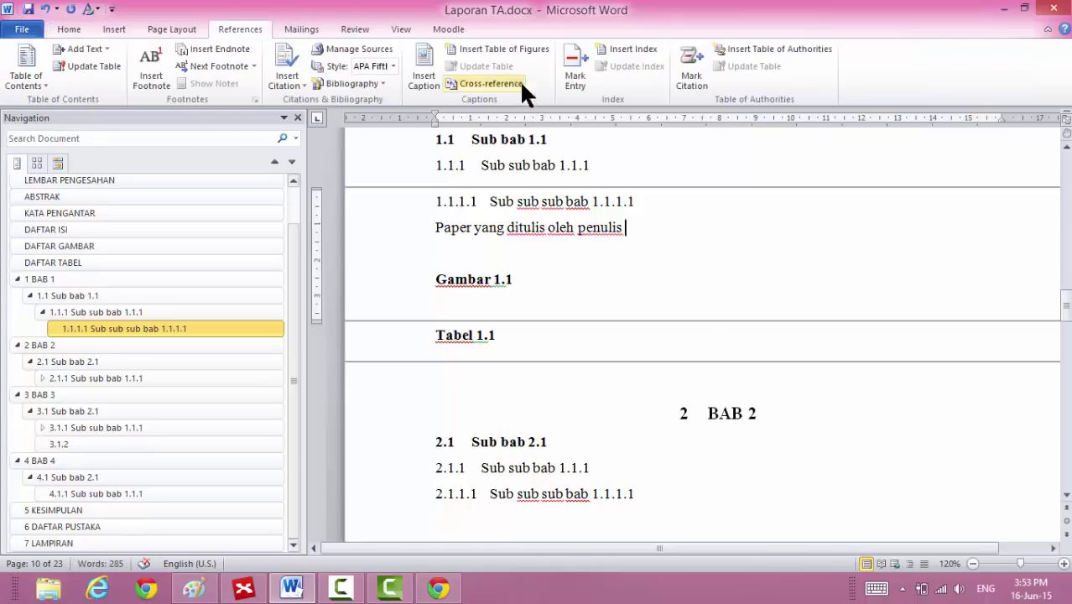
left_click(476, 84)
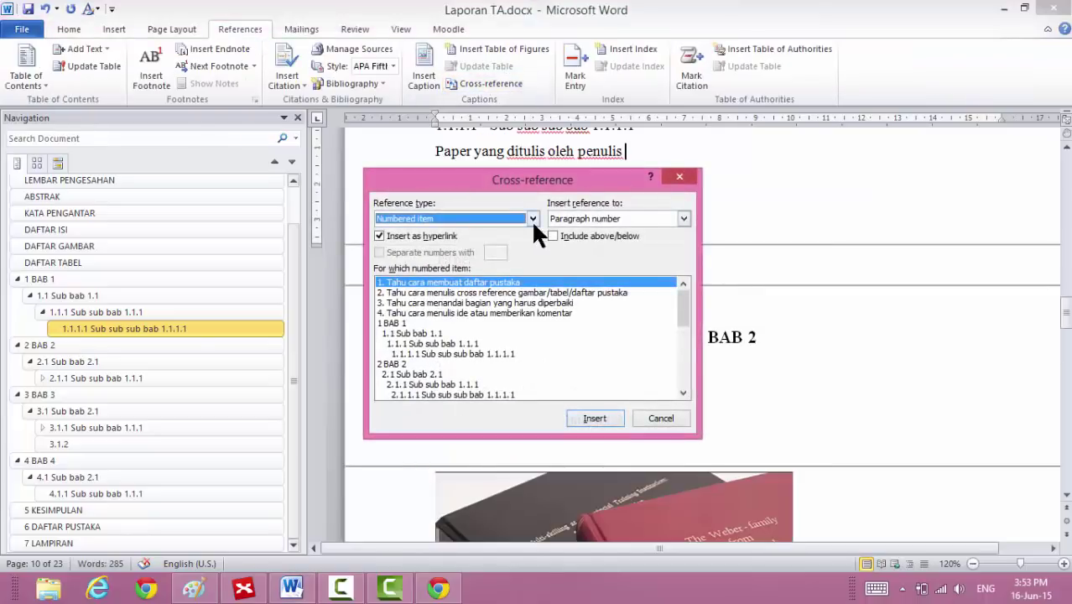
left_click_drag(678, 311, 679, 382)
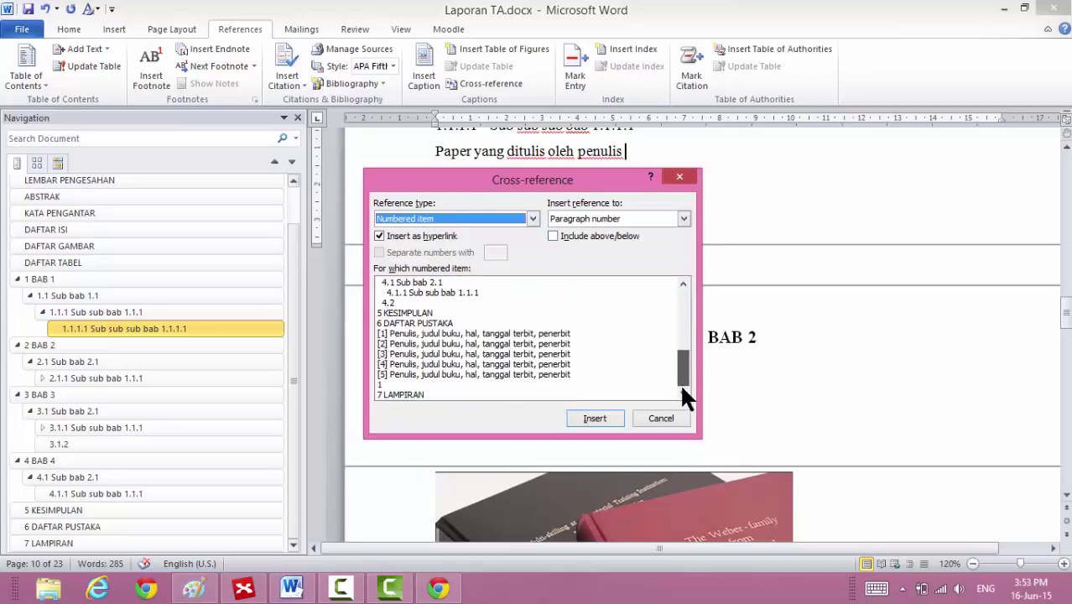
left_click(459, 334)
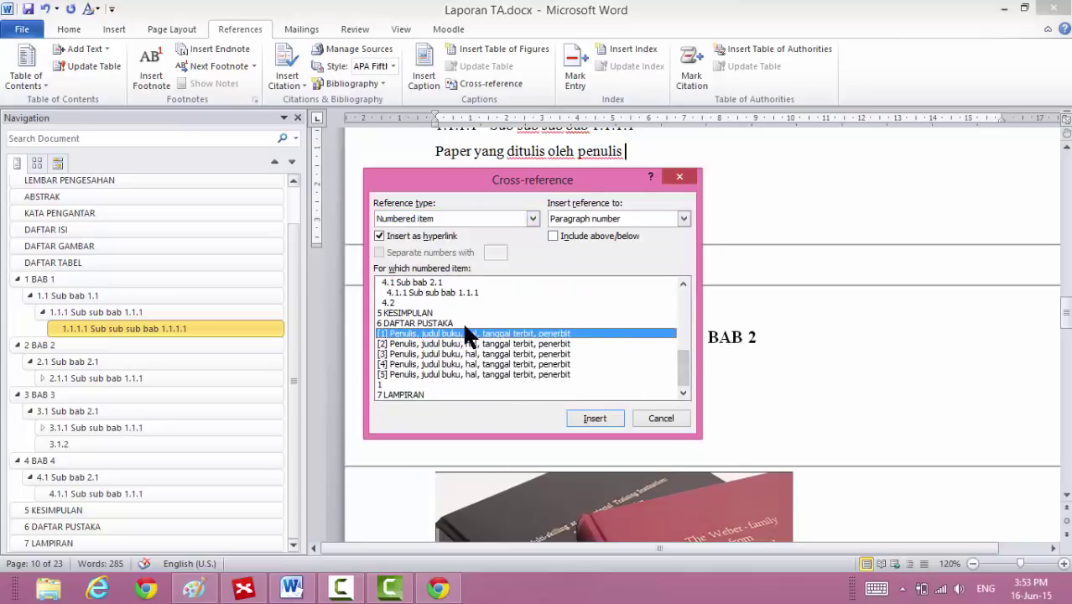
left_click(654, 217)
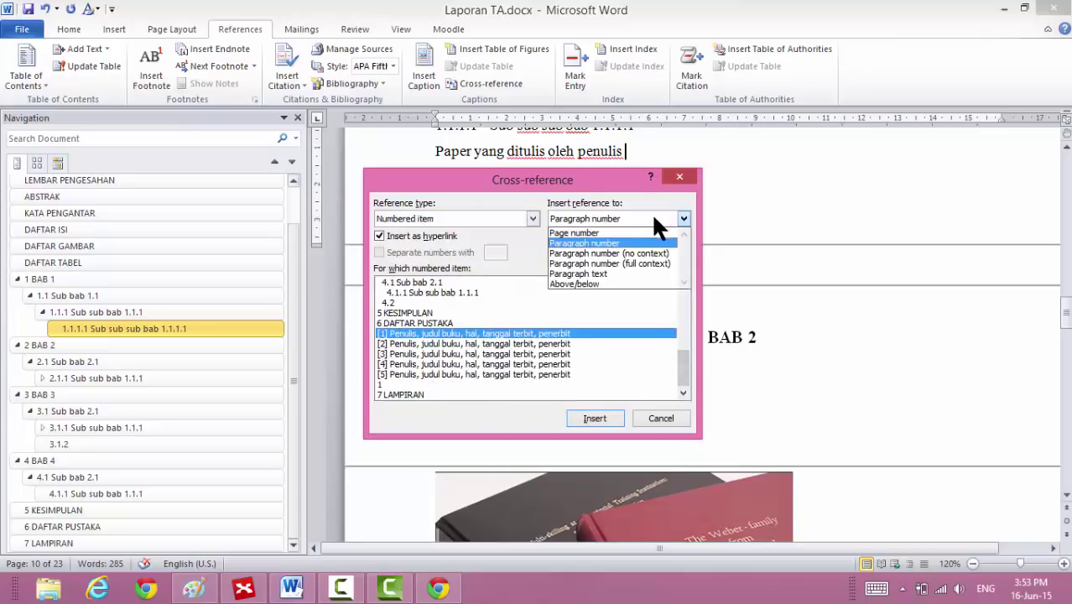
left_click(599, 242)
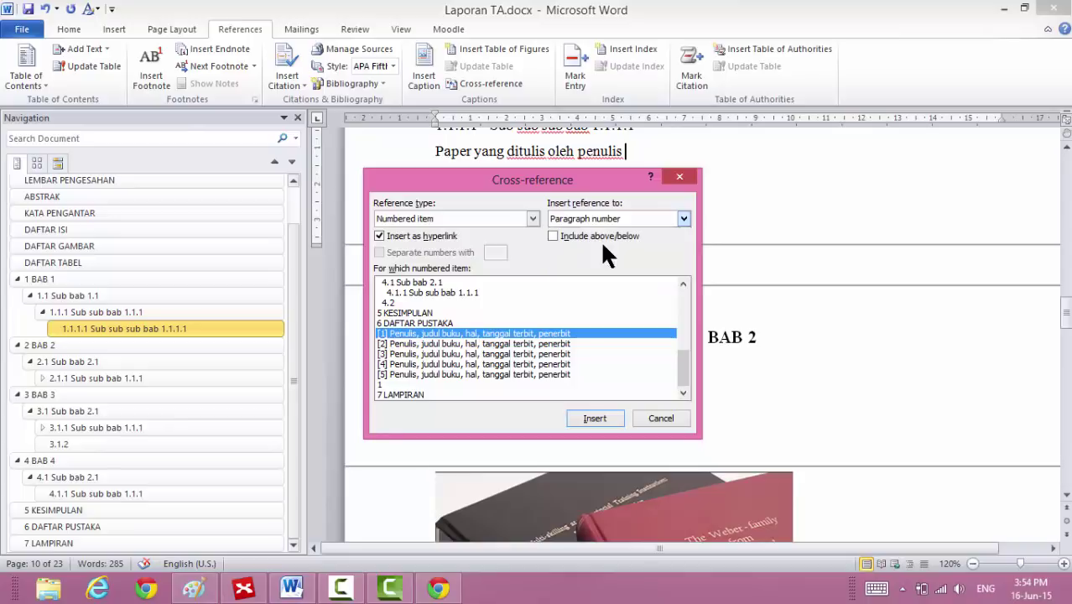
left_click(587, 411)
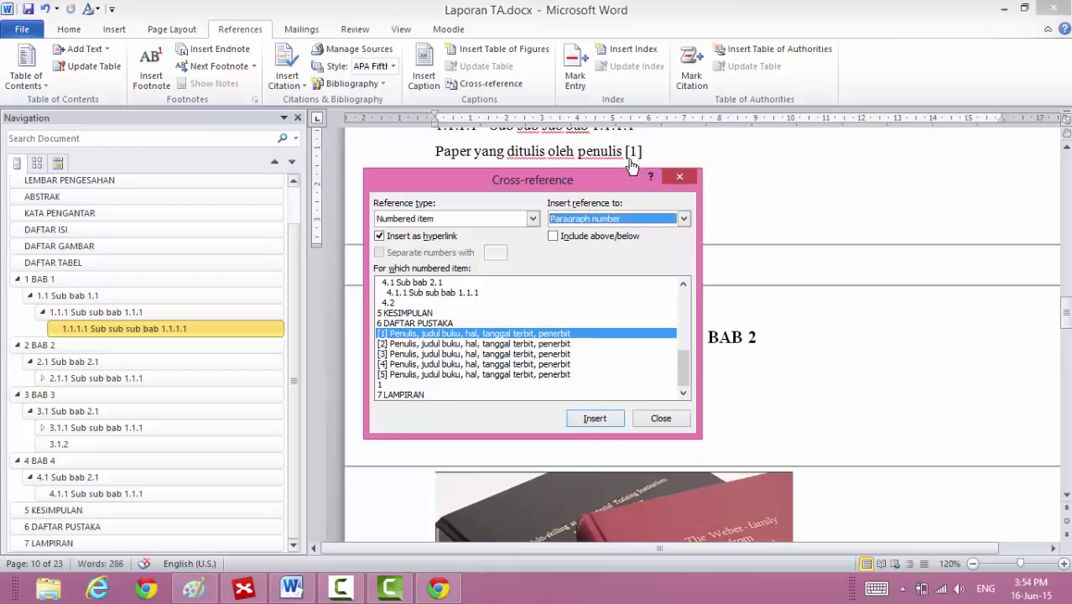
left_click(659, 417)
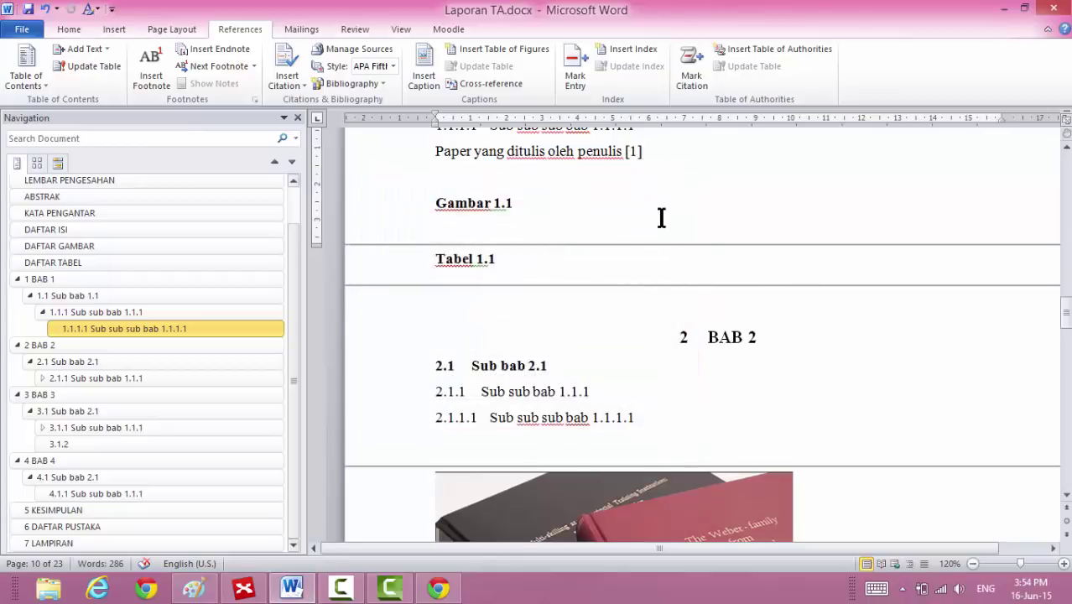
left_click(633, 154)
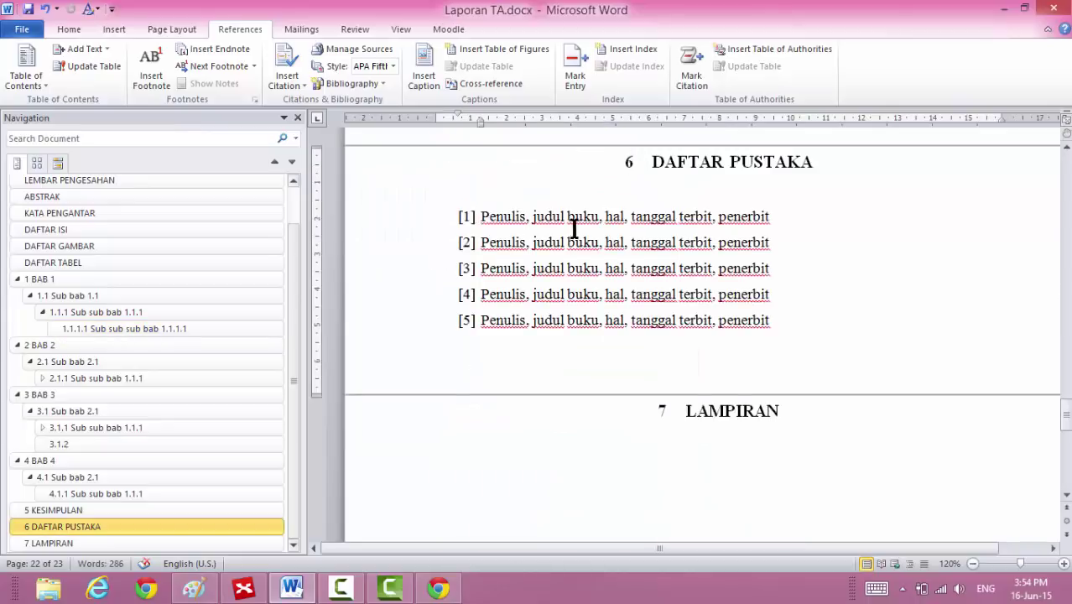
Write "Seperti ditunjukkan pada gambar" on a new line below the cited paper sentence under heading 1.1.1.1.
left_click(198, 328)
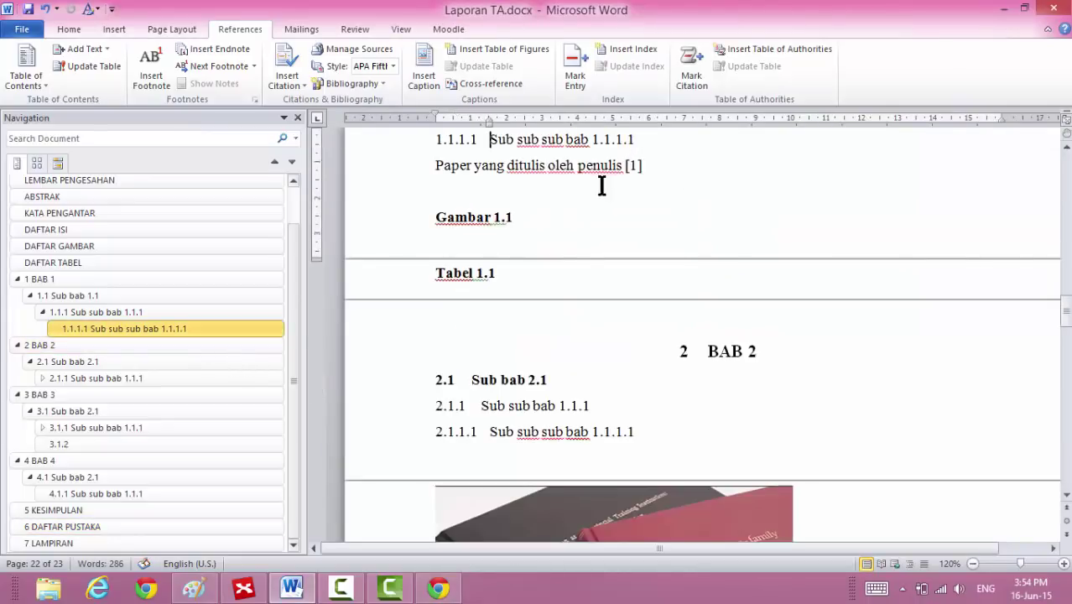
left_click(660, 173)
key("Return")
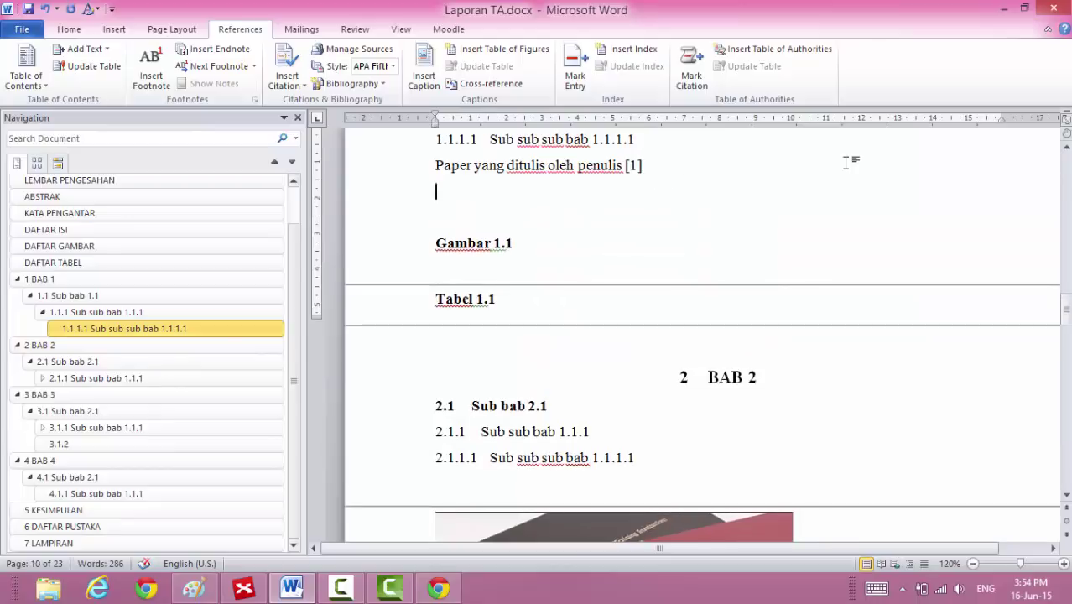
type("seperti dit")
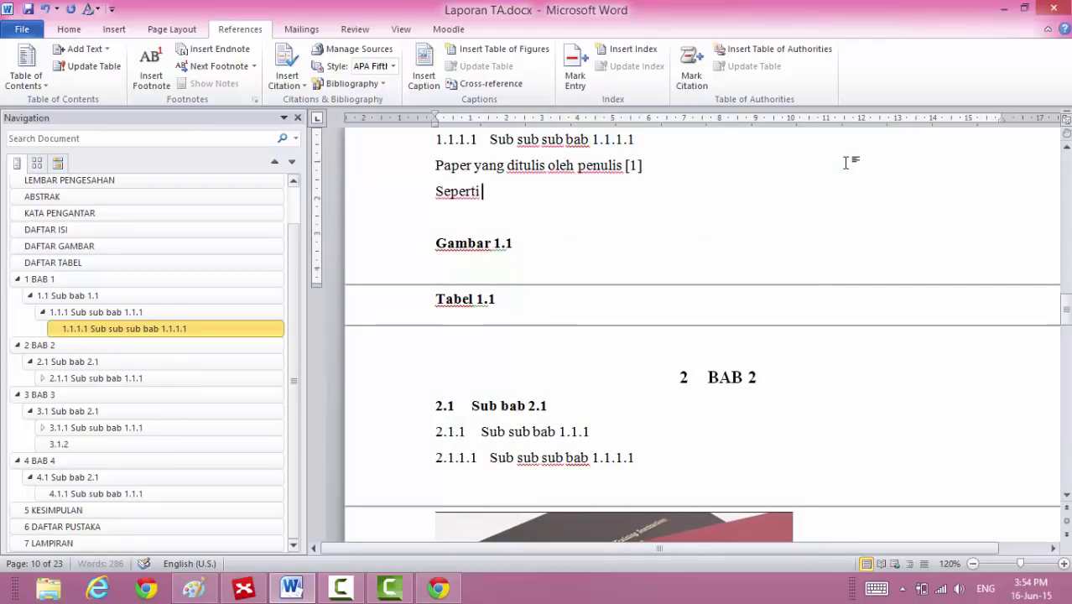
type("unu")
key("BackSpace")
type("k")
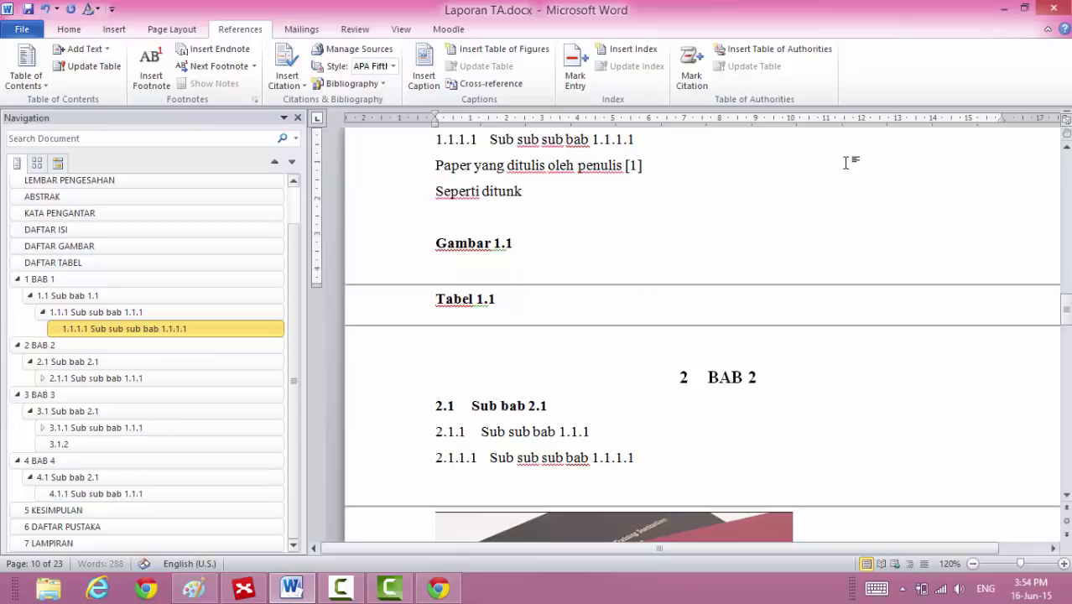
key("BackSpace")
type("jukkan pada gambar")
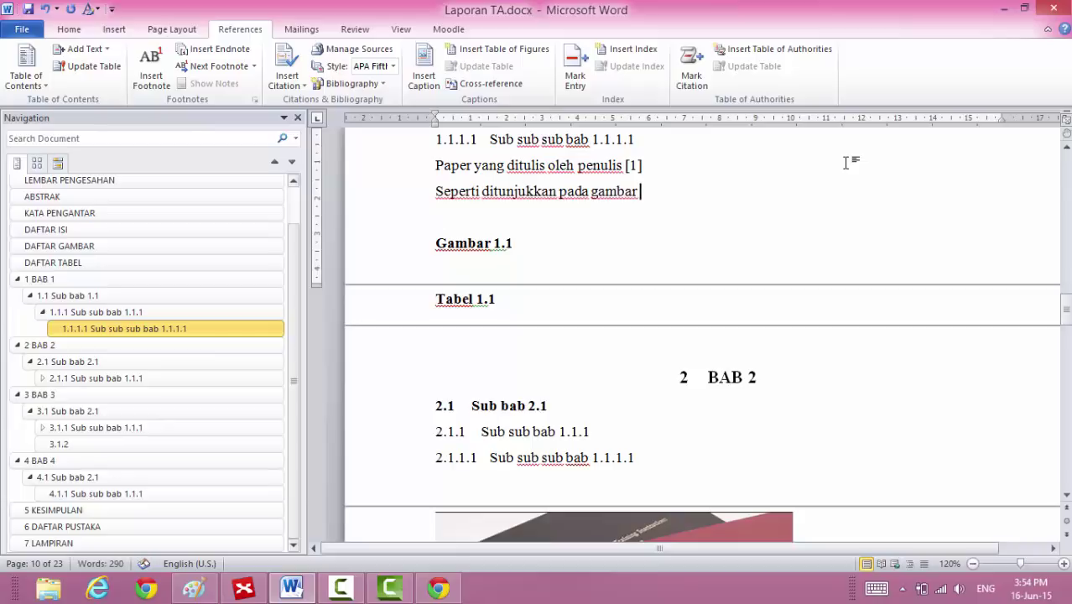
Insert a hyperlinked cross-reference to the entire caption of Gambar 1.1 at the end of the new sentence.
left_click(498, 83)
left_click(579, 218)
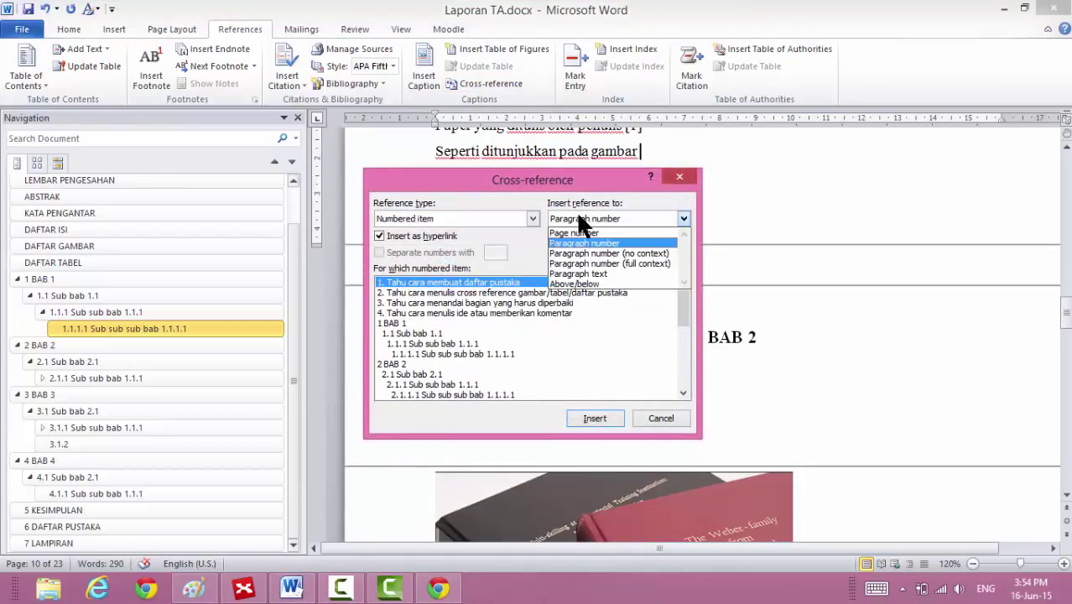
left_click(528, 218)
left_click(528, 218)
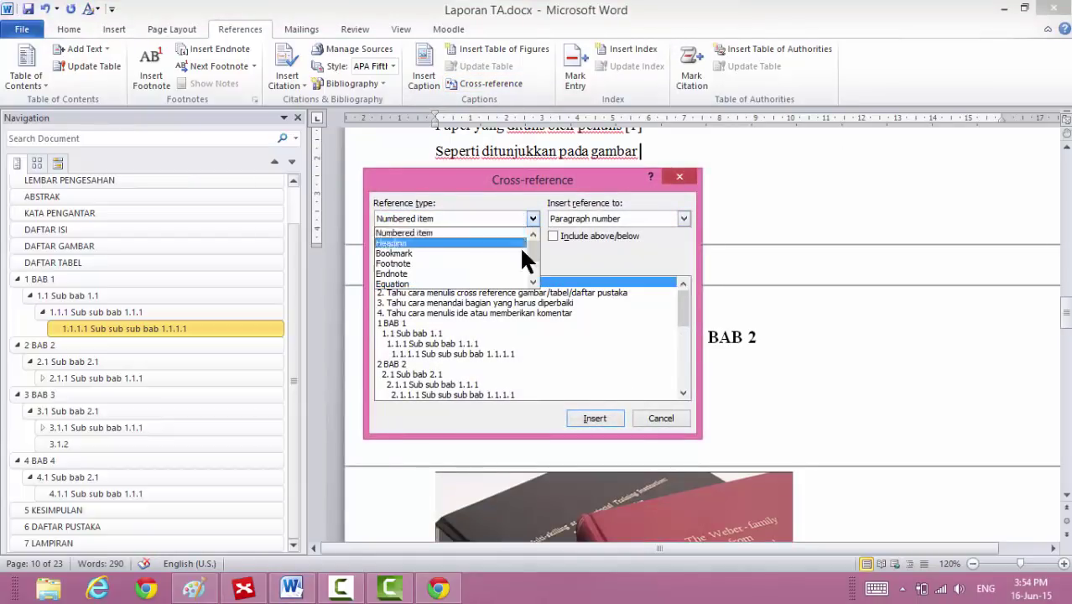
scroll(532, 270, "down", 2)
left_click(434, 263)
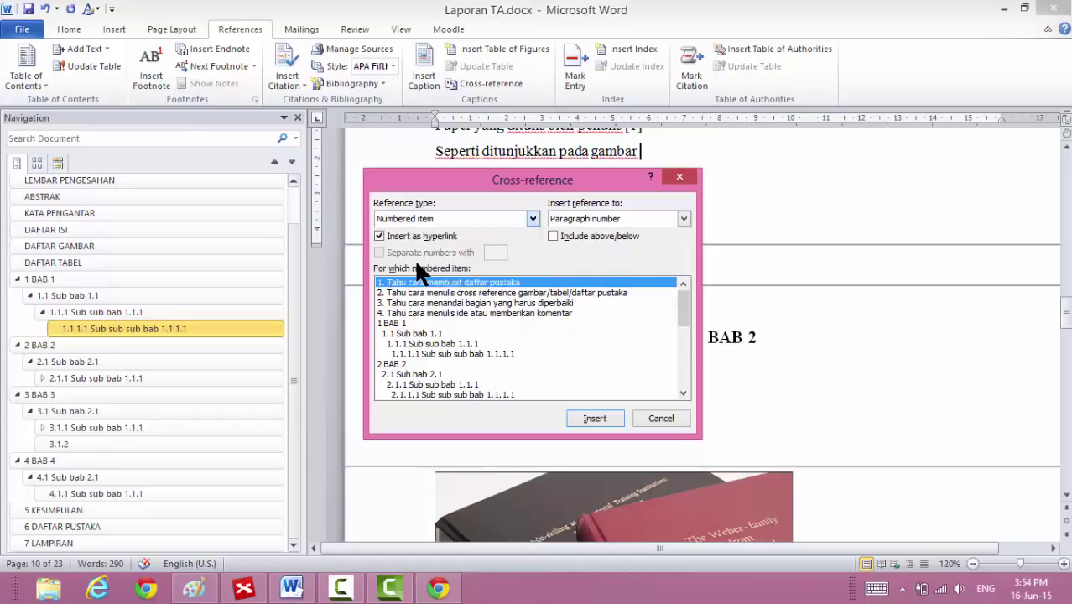
left_click(450, 282)
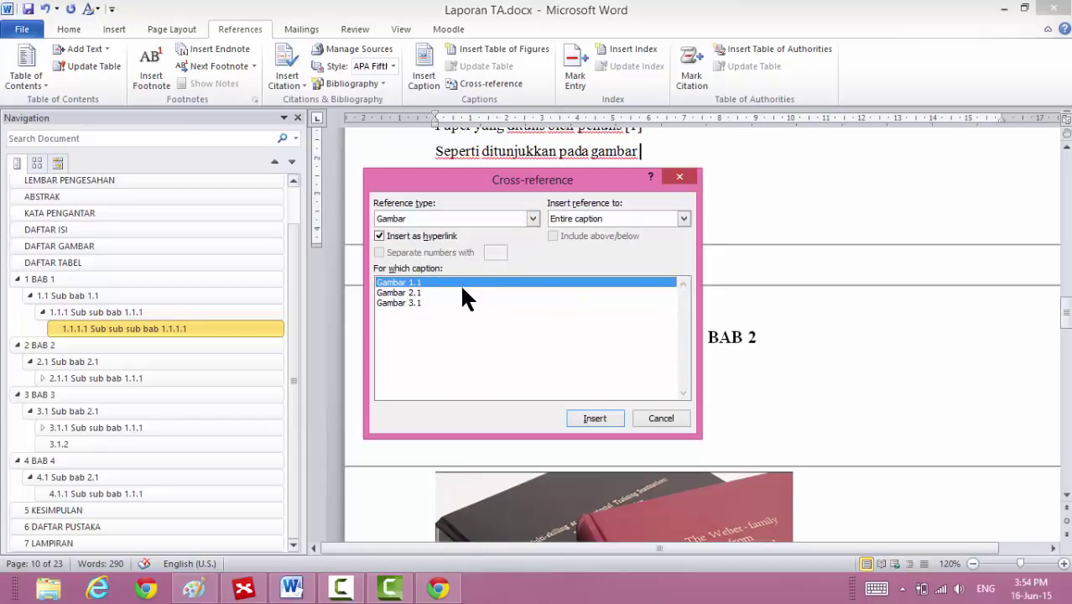
left_click(594, 415)
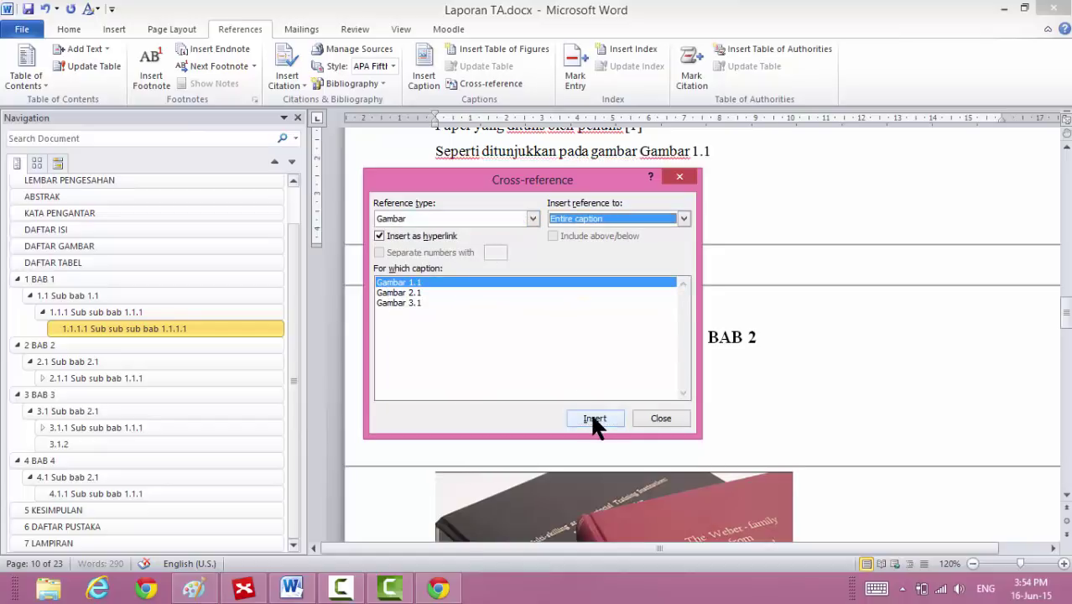
left_click(660, 419)
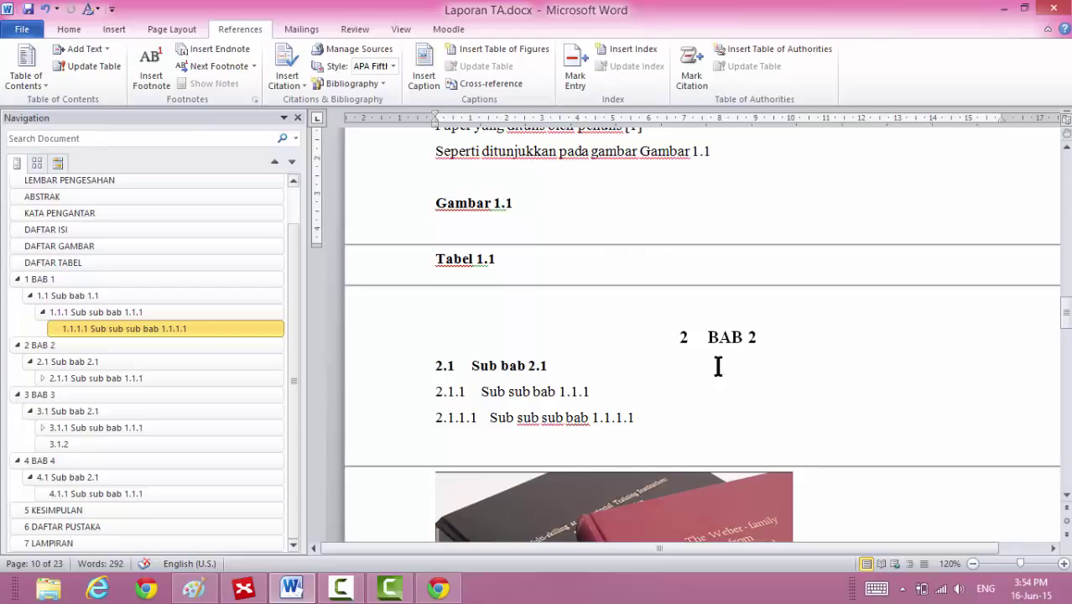
Write "Tabel" on a new line below heading 2.1.1.1 and insert an entire-caption cross-reference to Tabel 2.1 after it.
left_click(660, 417)
key("Return")
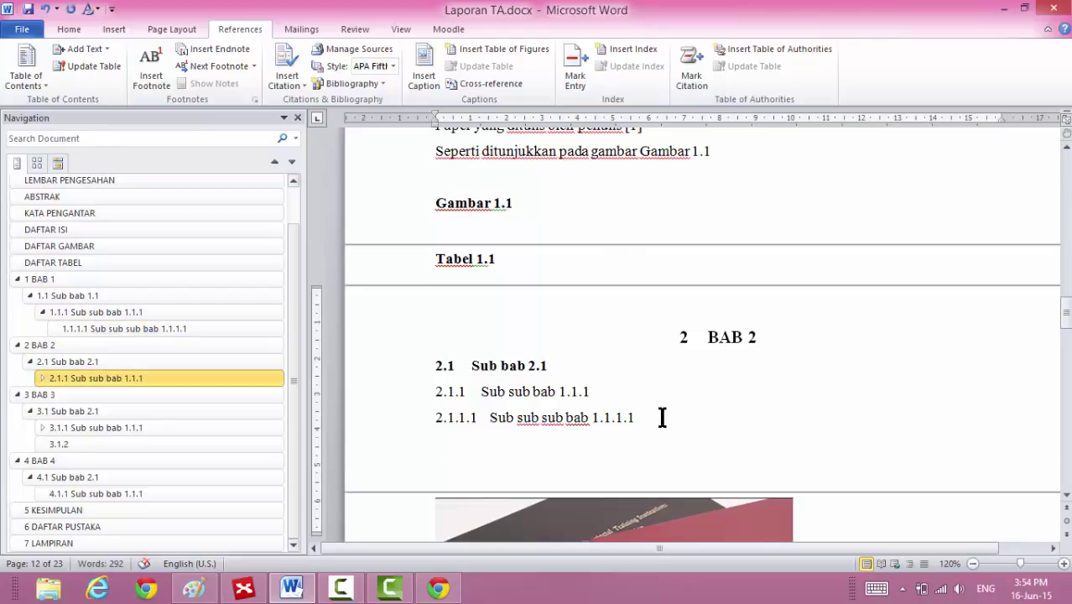
type("tabel")
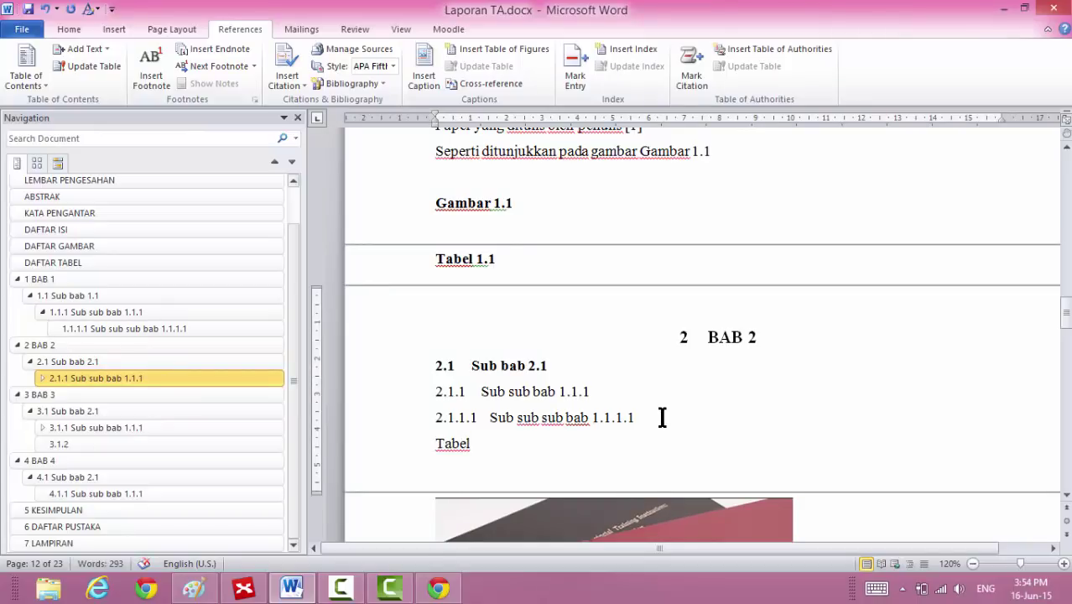
left_click(502, 83)
left_click(446, 216)
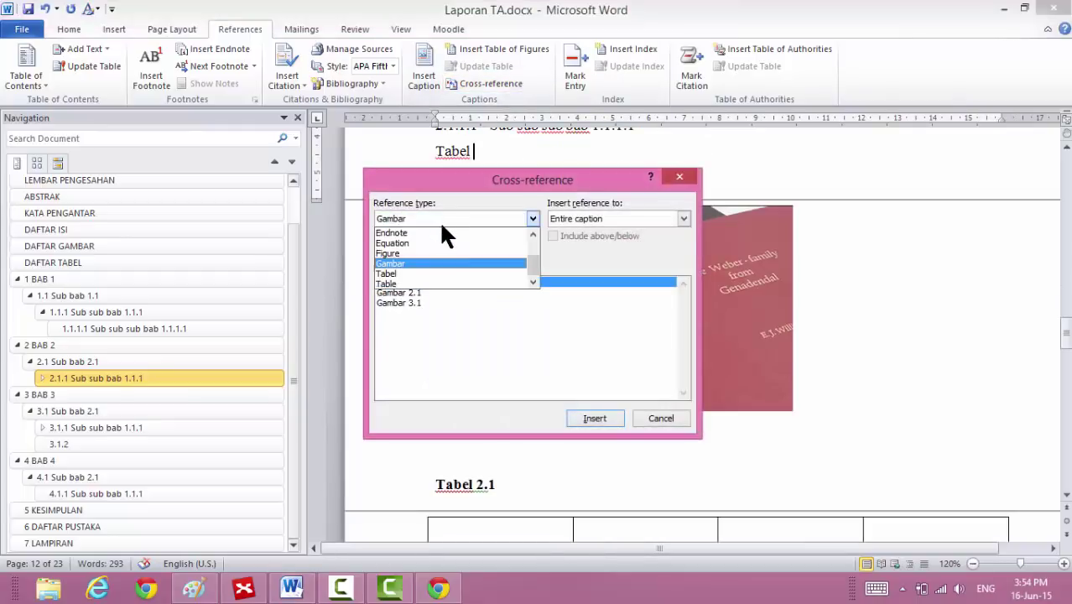
left_click(415, 268)
left_click(395, 293)
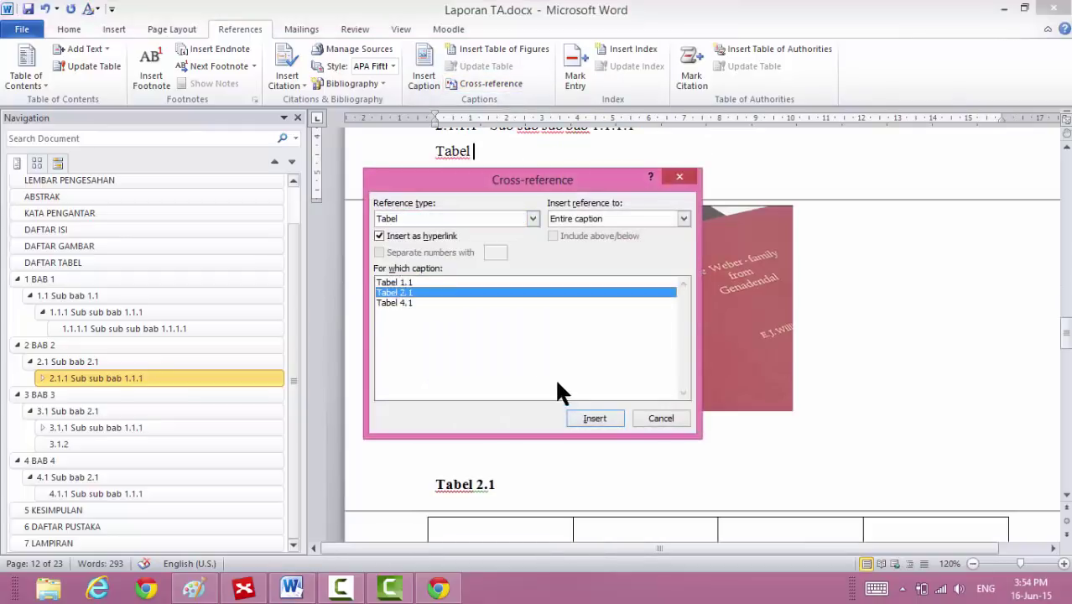
left_click(592, 417)
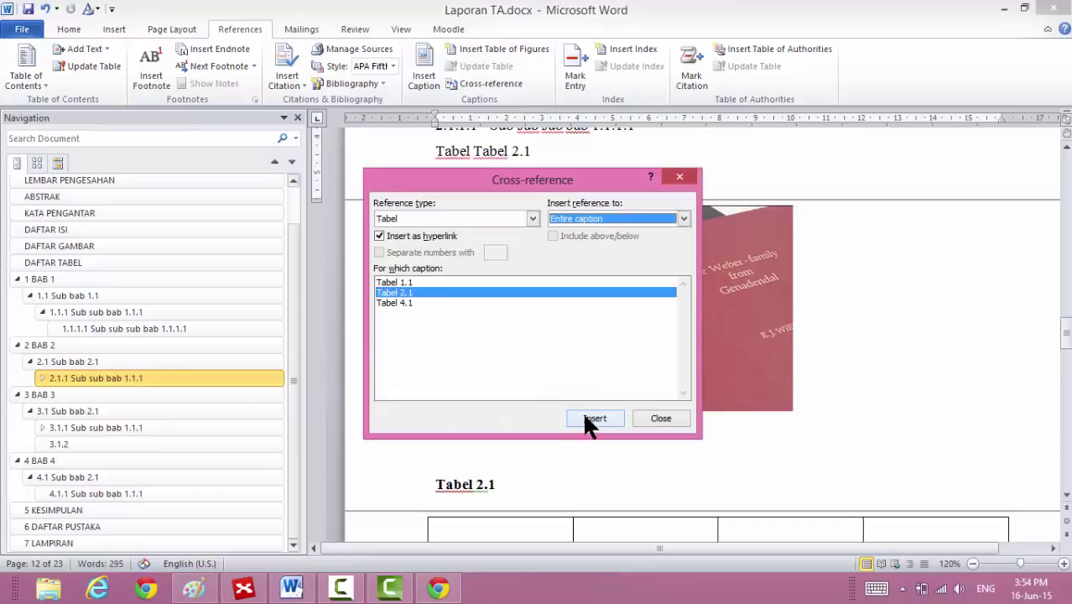
left_click(678, 419)
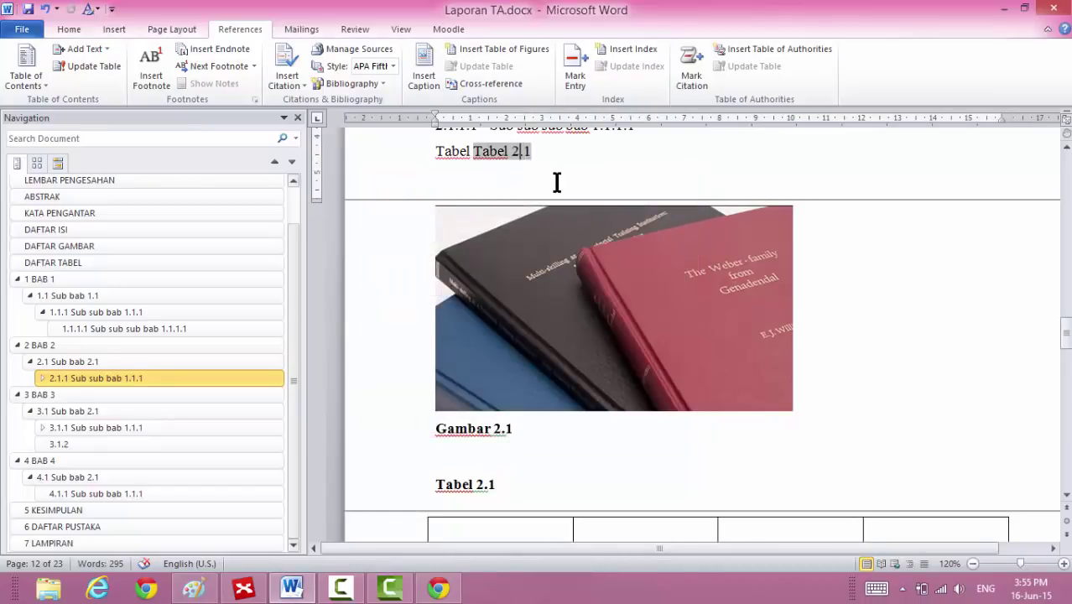
Delete the duplicate word "Tabel" before the cross-reference and continue the sentence with "menunjukkan bahwa".
key("shift+Home")
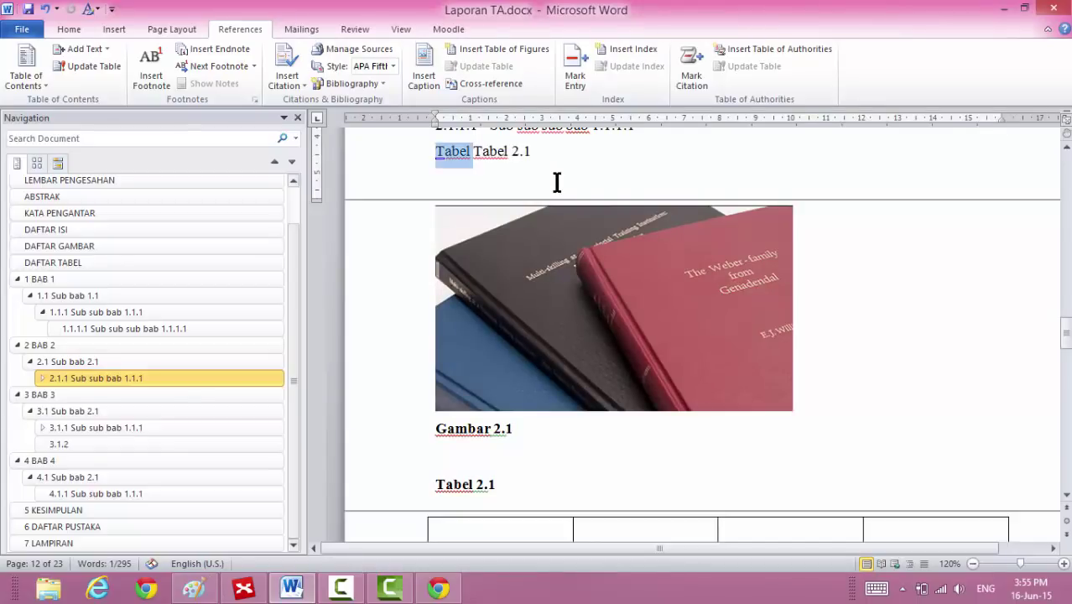
key("BackSpace")
key("End")
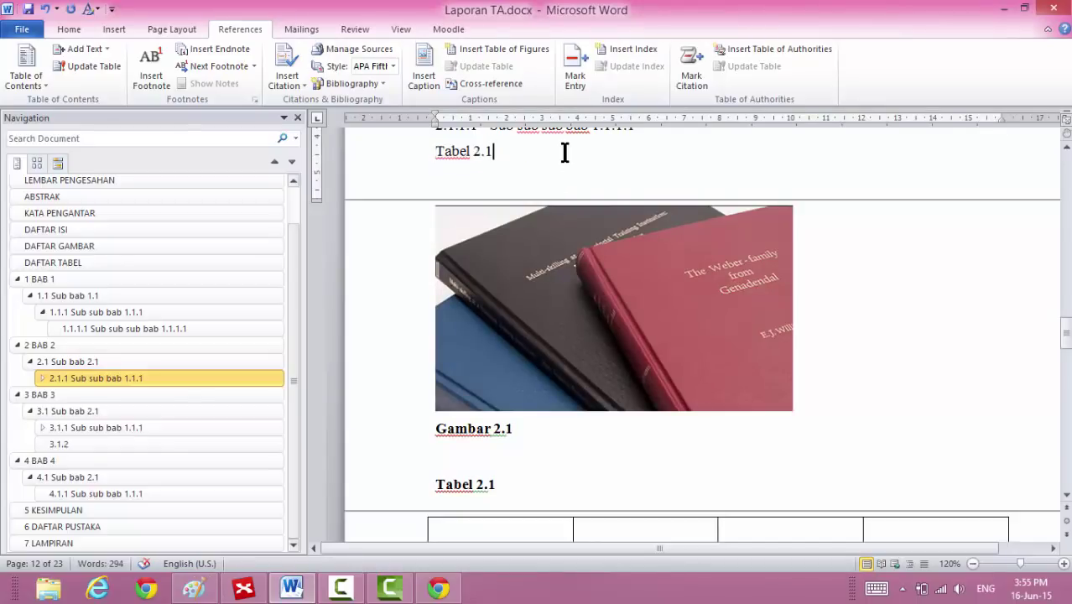
type("menunjukkan bah")
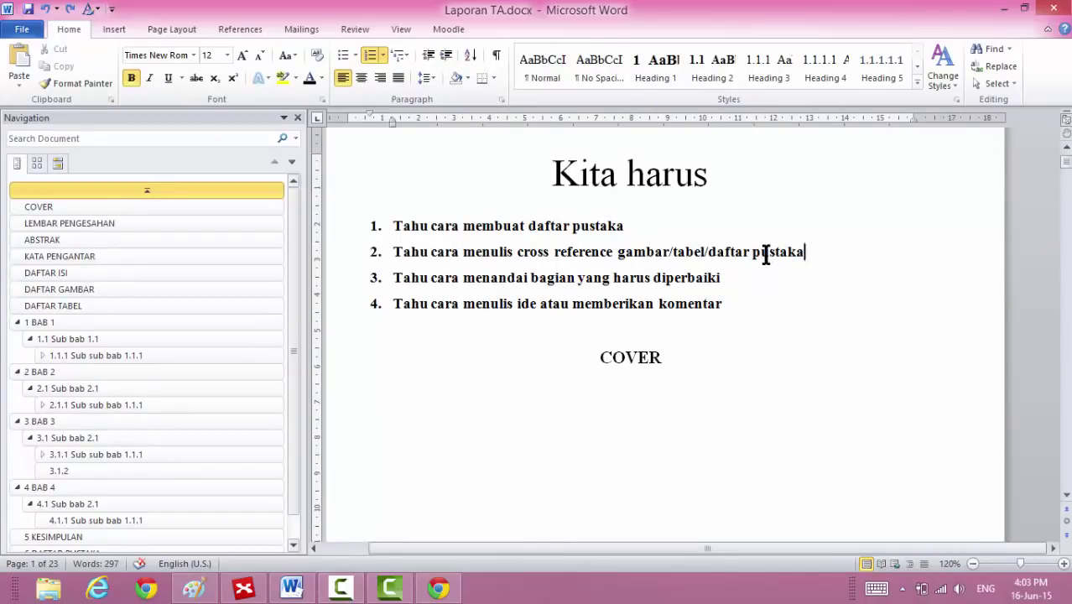
Delete the first two items, on the bibliography and cross-references, from the "Kita harus" list on the cover page.
left_click_drag(804, 252, 427, 233)
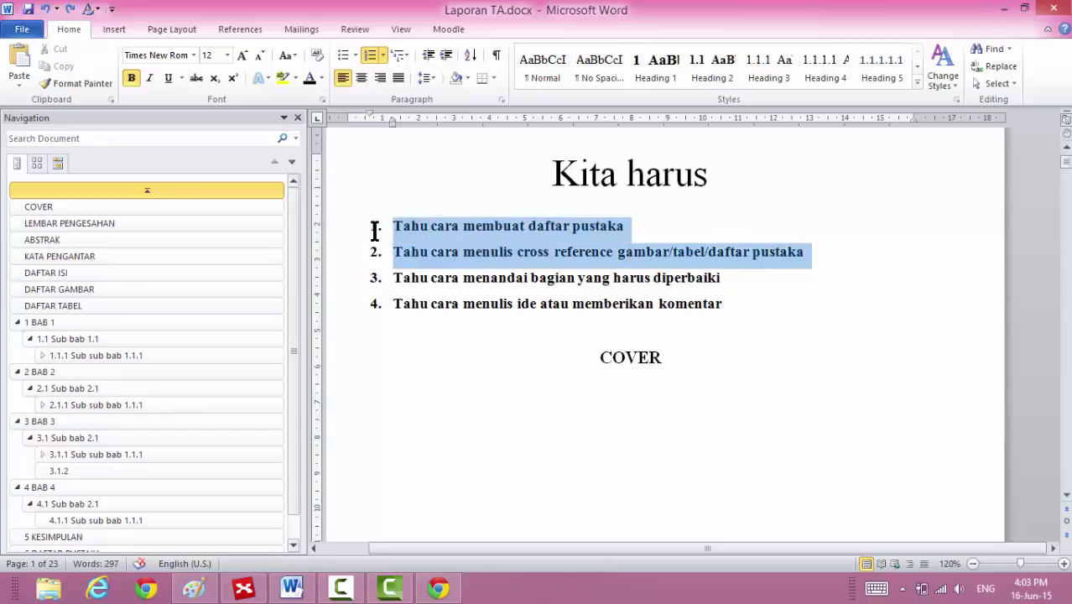
key("Delete")
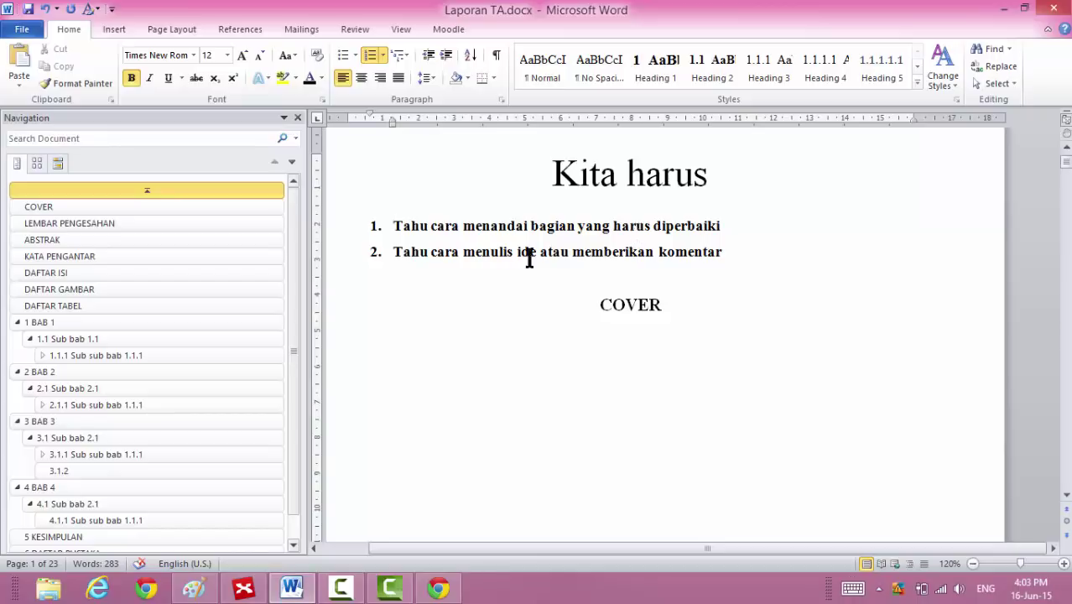
Put the progress mark "10%" before the BAB 1 heading and "100%" before the BAB 2 heading.
left_click(173, 322)
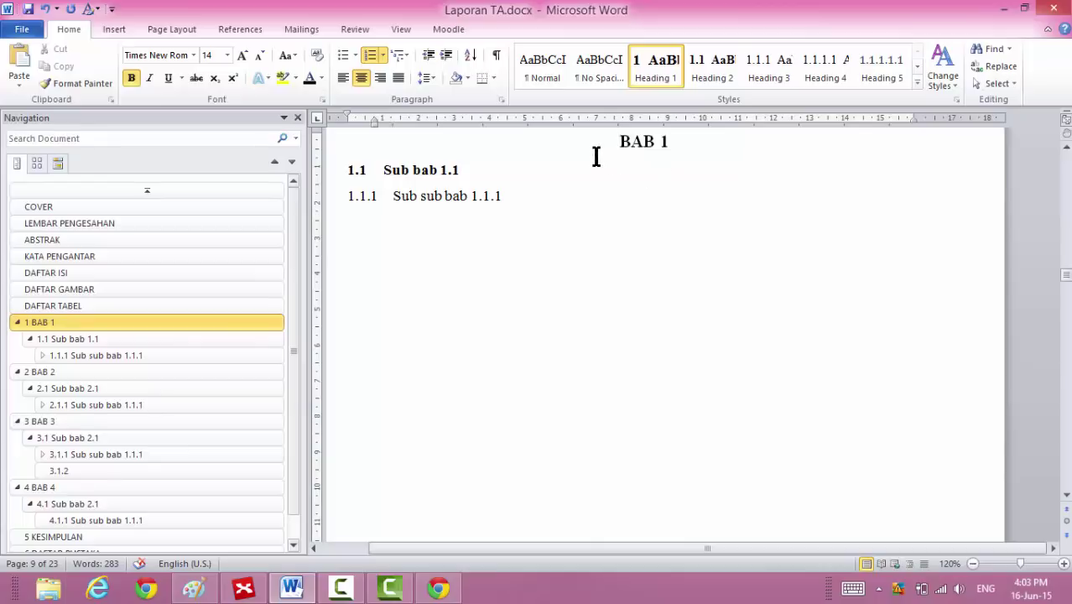
type("10%")
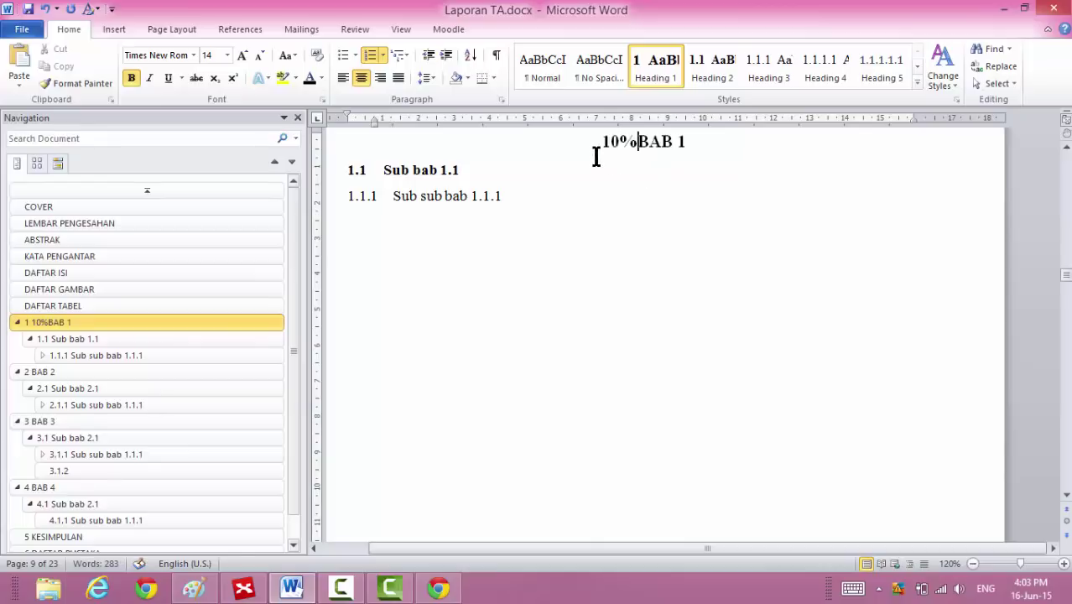
left_click(141, 372)
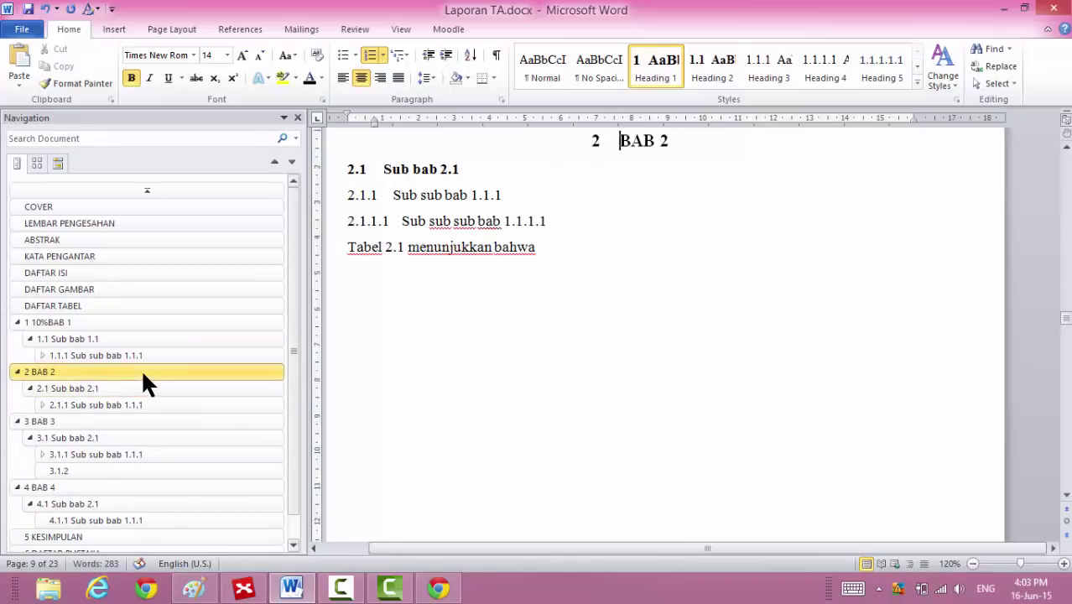
type("100%")
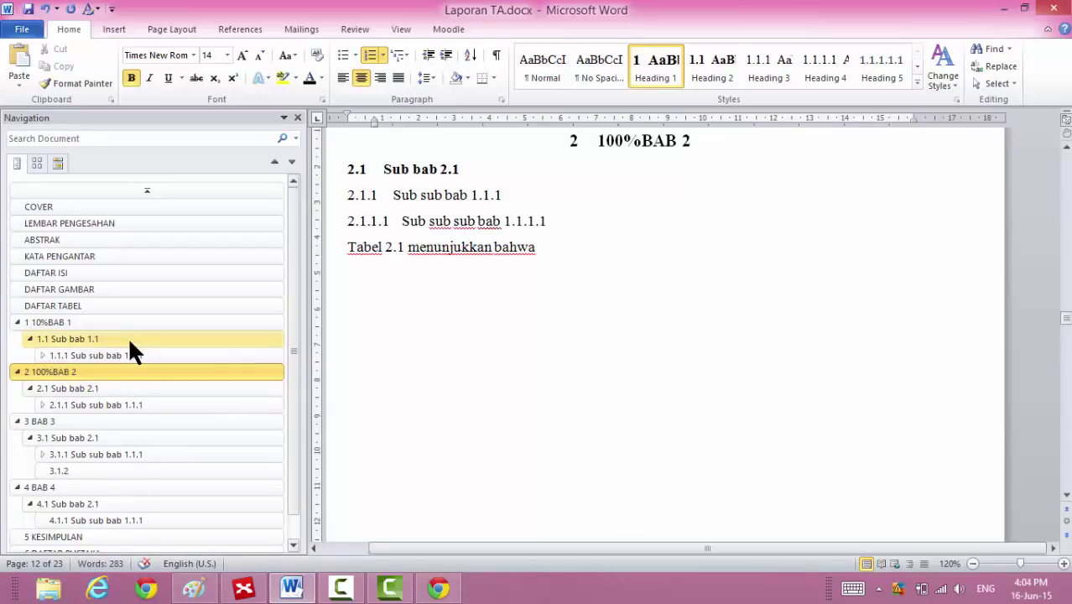
Attach the comment "Kurang gambar" to the end of heading 1.1.1 Sub sub bab 1.1.1.
left_click(129, 340)
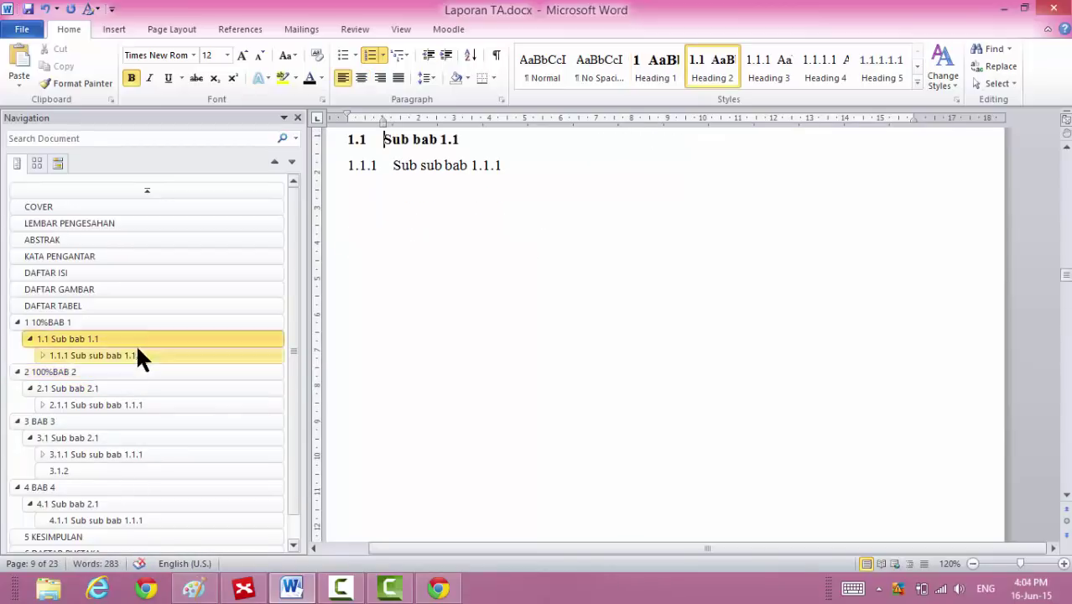
left_click(523, 166)
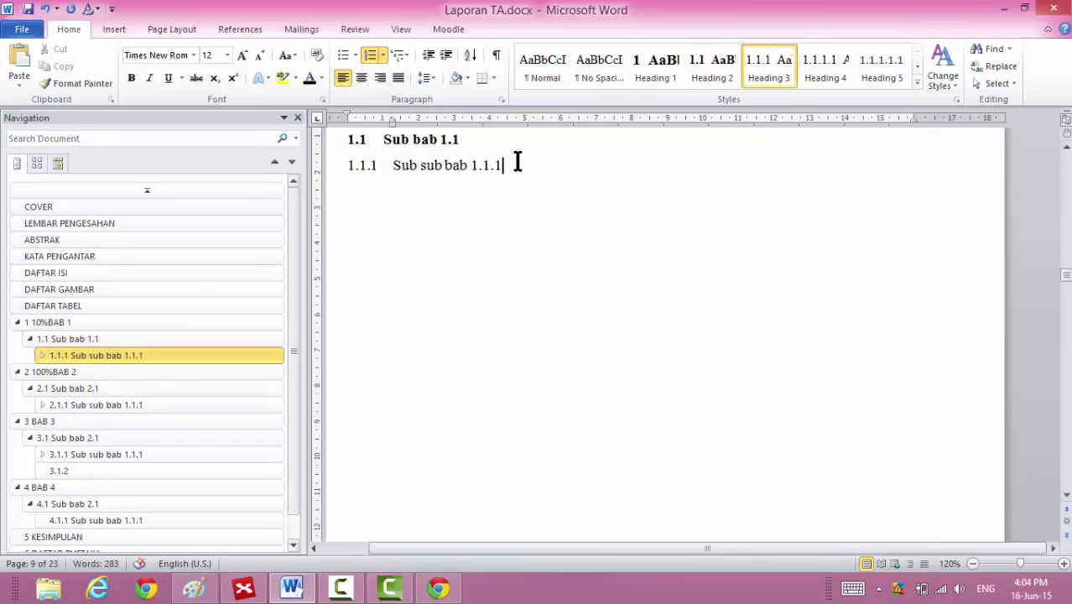
left_click(344, 29)
left_click(291, 57)
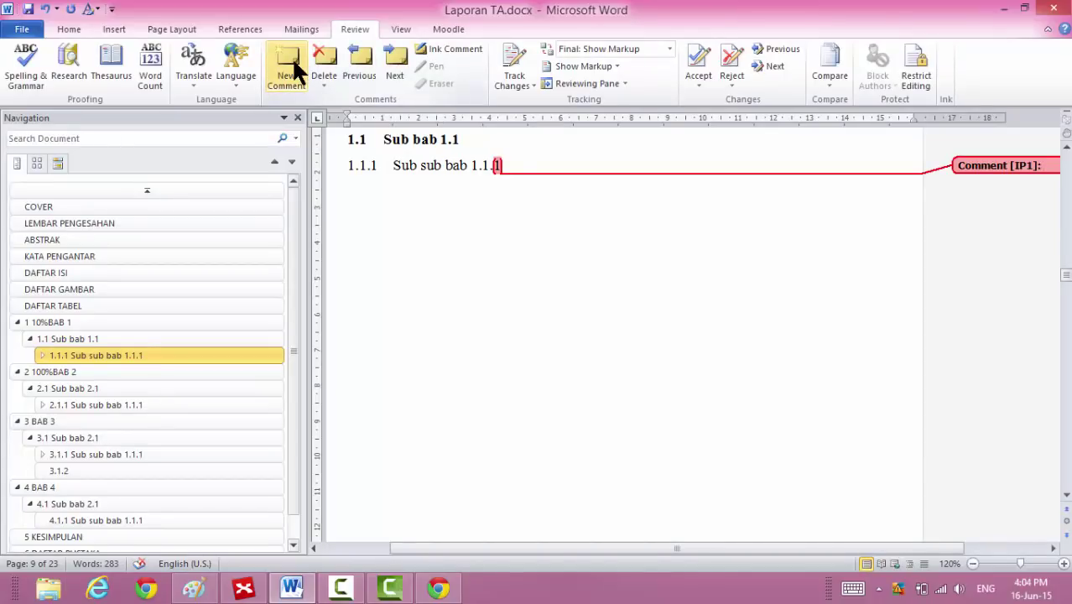
type("kura")
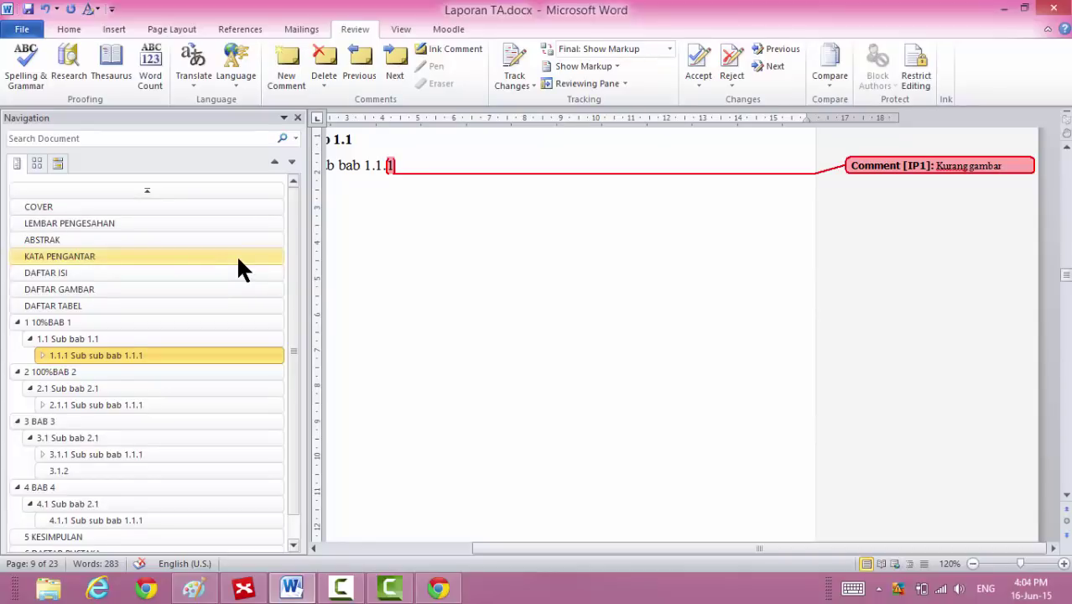
Delete the "Kita harus" title and its two remaining list items from the cover page.
left_click(92, 322)
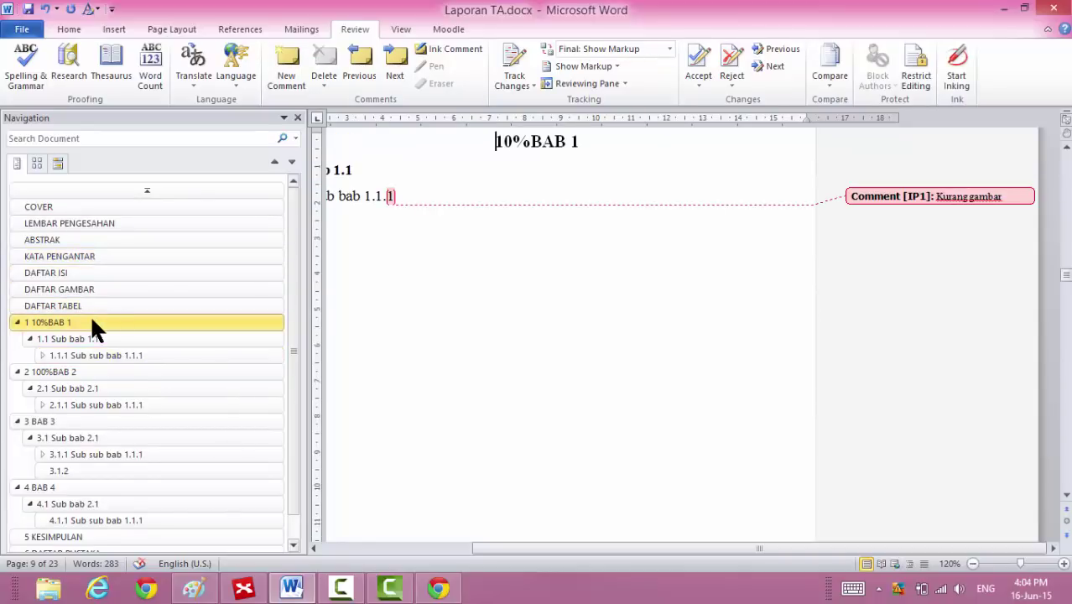
left_click(74, 371)
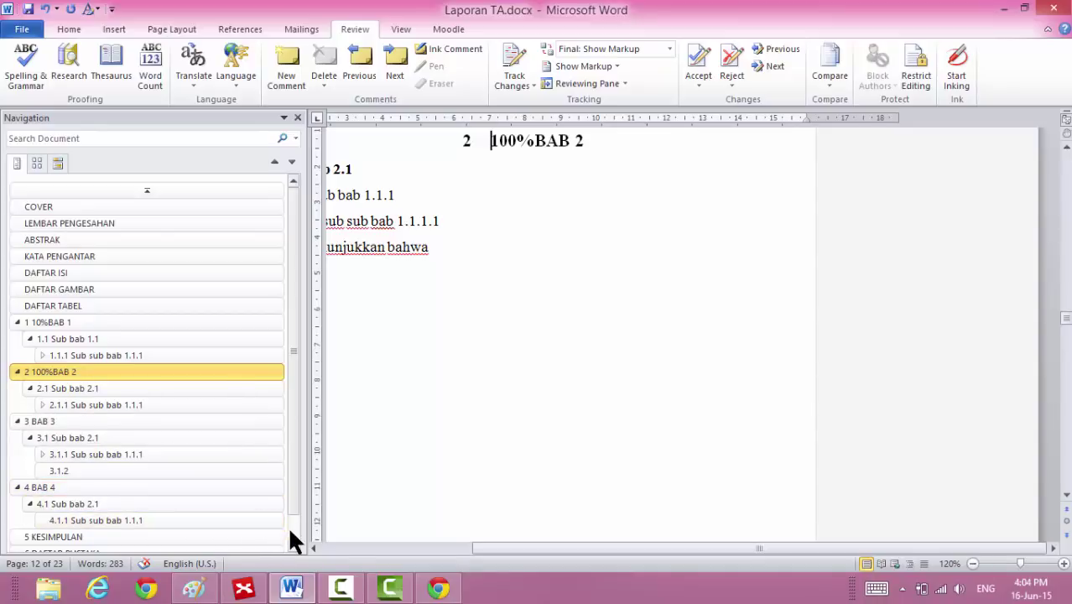
scroll(289, 530, "down", 1)
key("ctrl+Home")
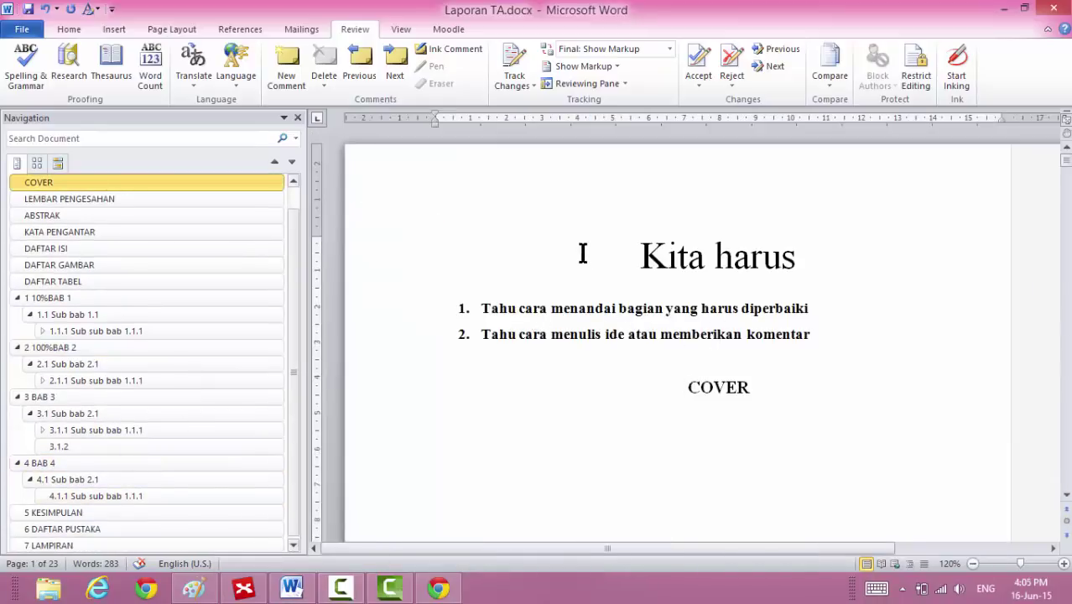
left_click(641, 254)
left_click(818, 333, "shift")
key("BackSpace")
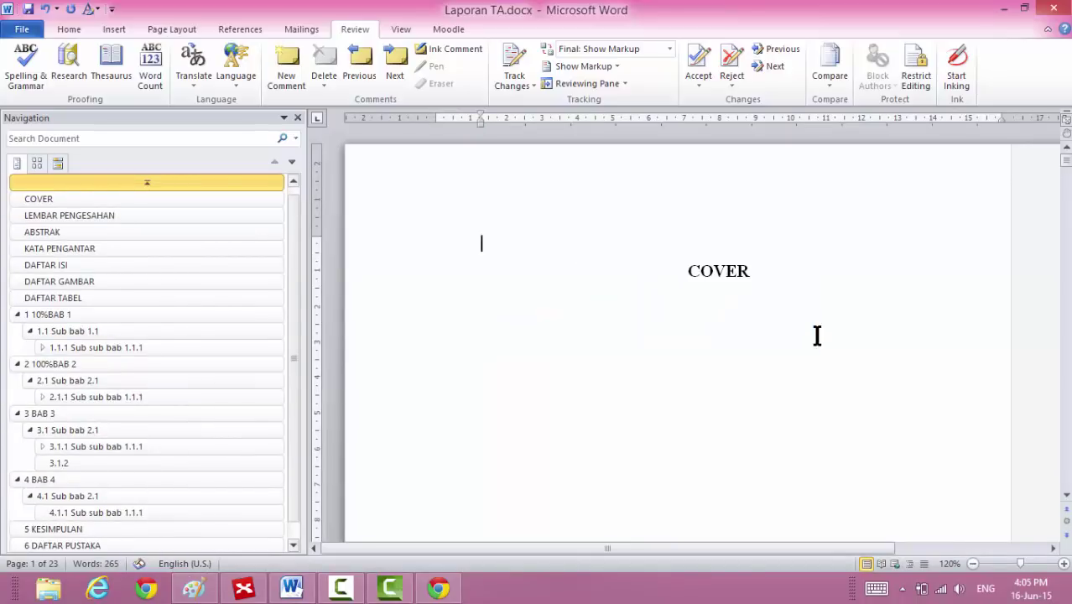
Update the entire table of contents on the DAFTAR ISI page.
left_click(143, 264)
left_click(506, 217)
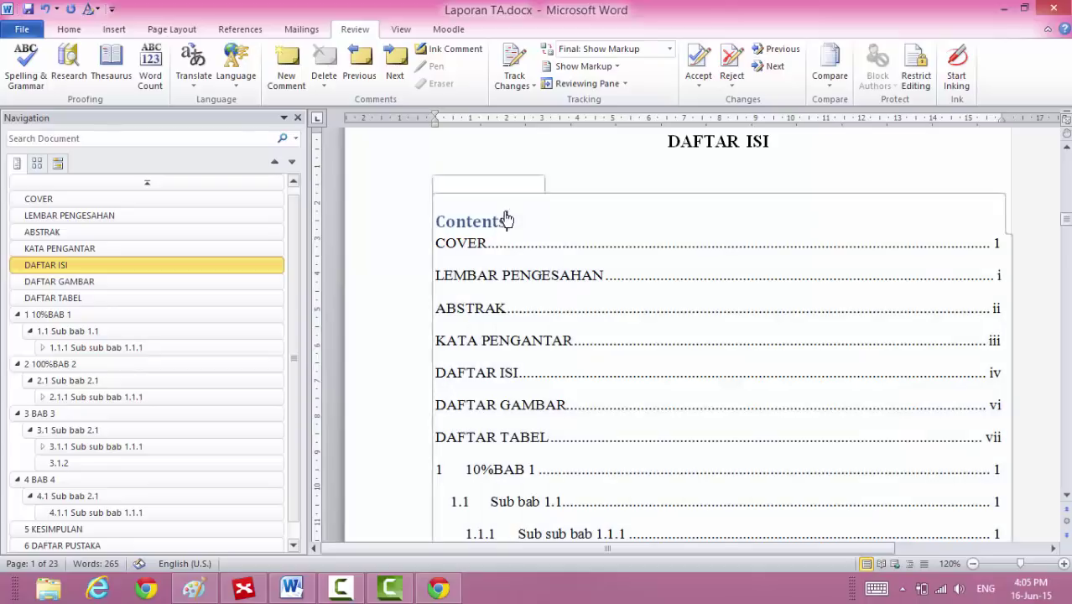
left_click(500, 182)
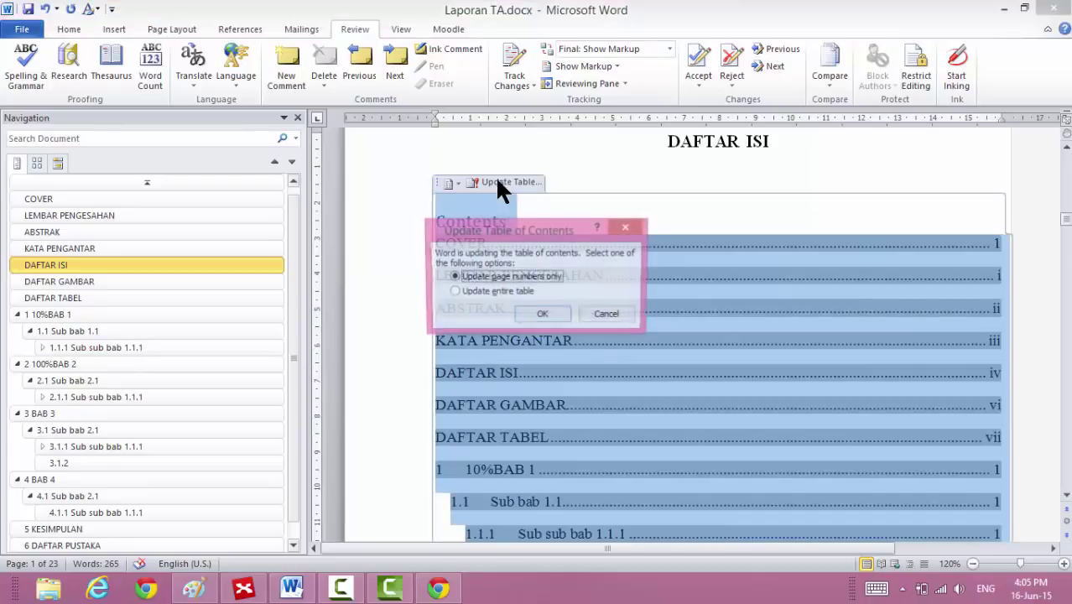
left_click(477, 291)
left_click(530, 315)
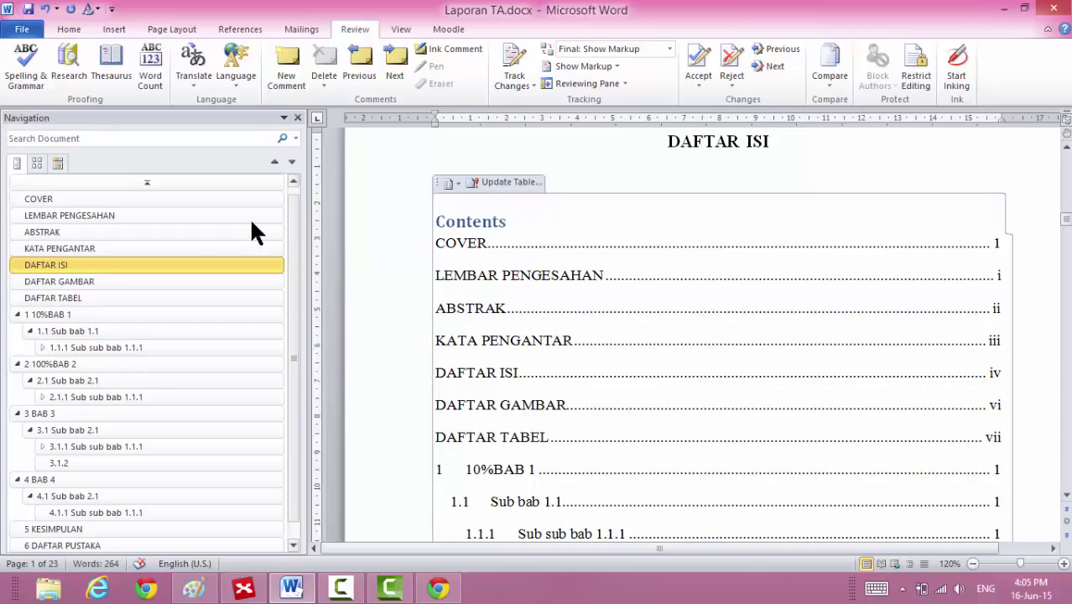
Apply the Normal style to the COVER title on the cover page.
left_click(202, 199)
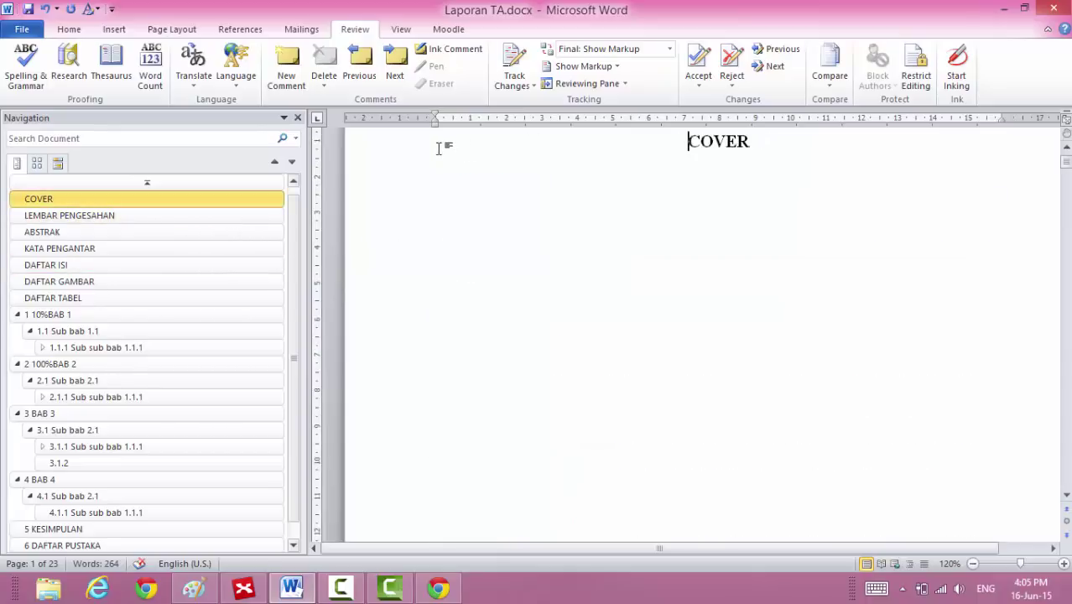
left_click(380, 149)
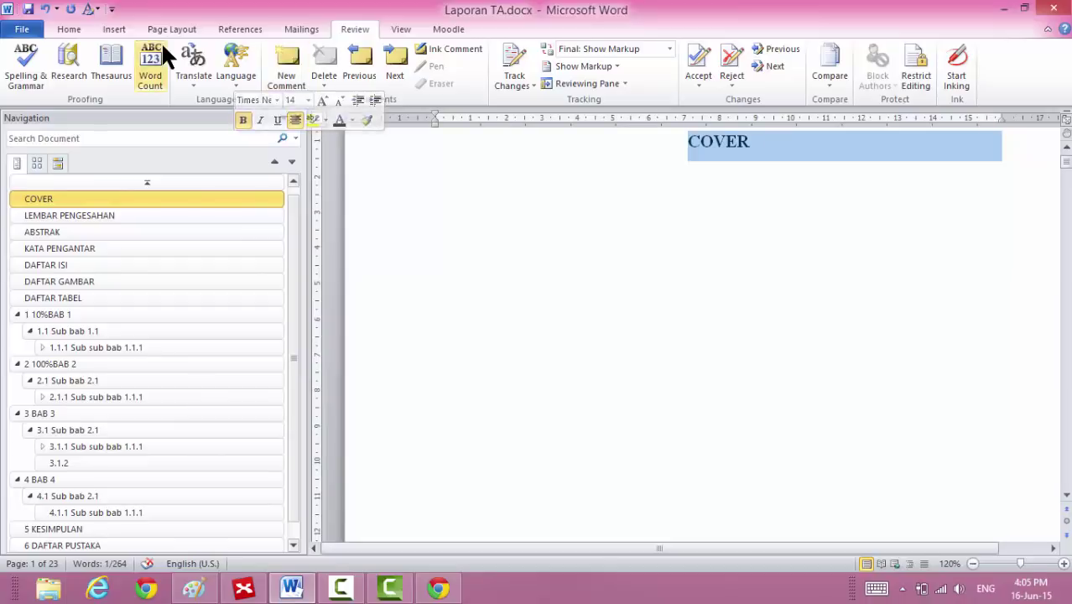
left_click(69, 29)
left_click(543, 63)
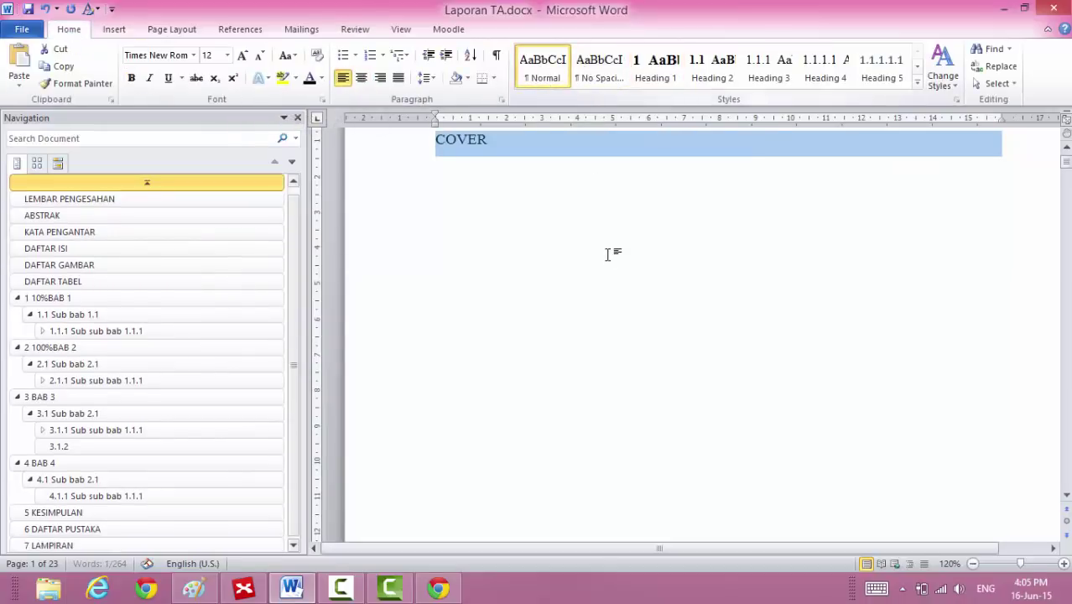
left_click(607, 248)
Refresh the whole table of contents under DAFTAR ISI to drop the COVER entry.
left_click(202, 248)
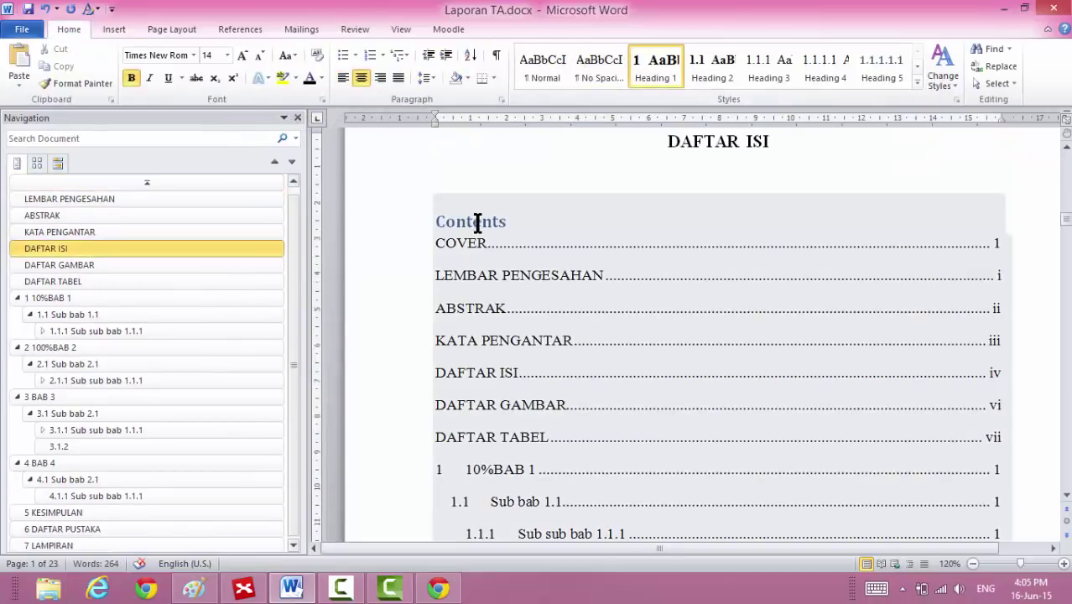
left_click(480, 221)
left_click(508, 182)
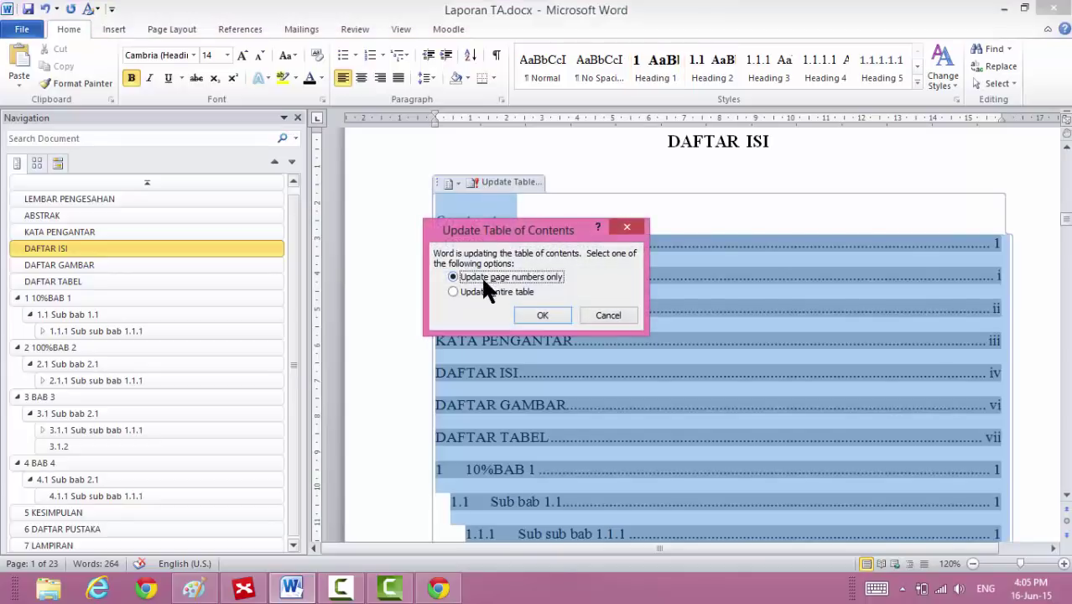
left_click(545, 315)
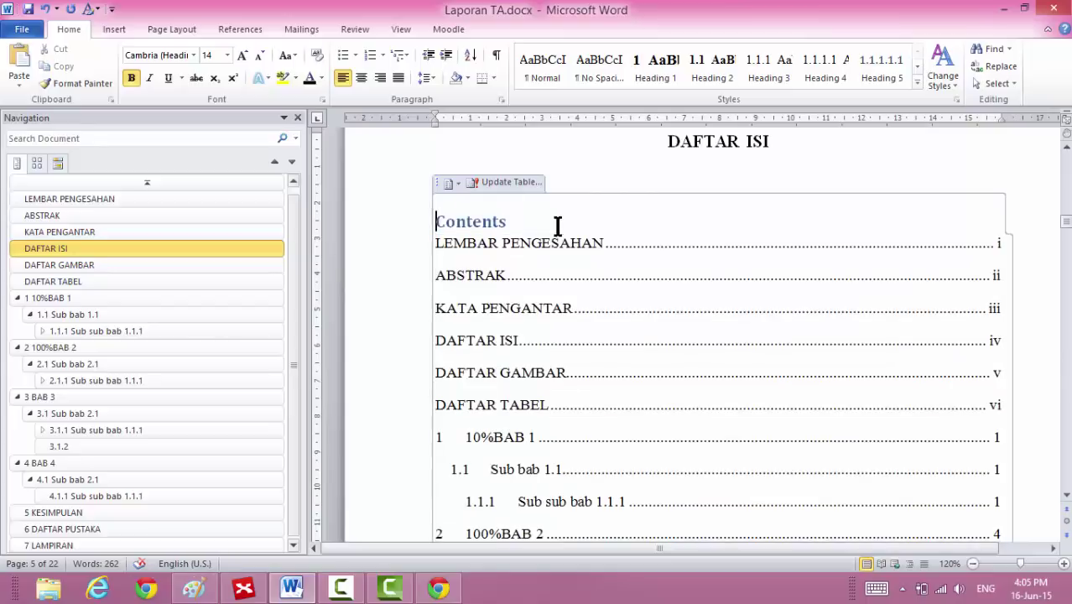
Delete the "Contents" title text above the entries of the table of contents.
key("shift+Right")
key("shift+Right")
key("shift+Right")
key("shift+Right")
key("shift+Right")
key("shift+Right")
key("shift+Right")
key("shift+Right")
key("shift+Right")
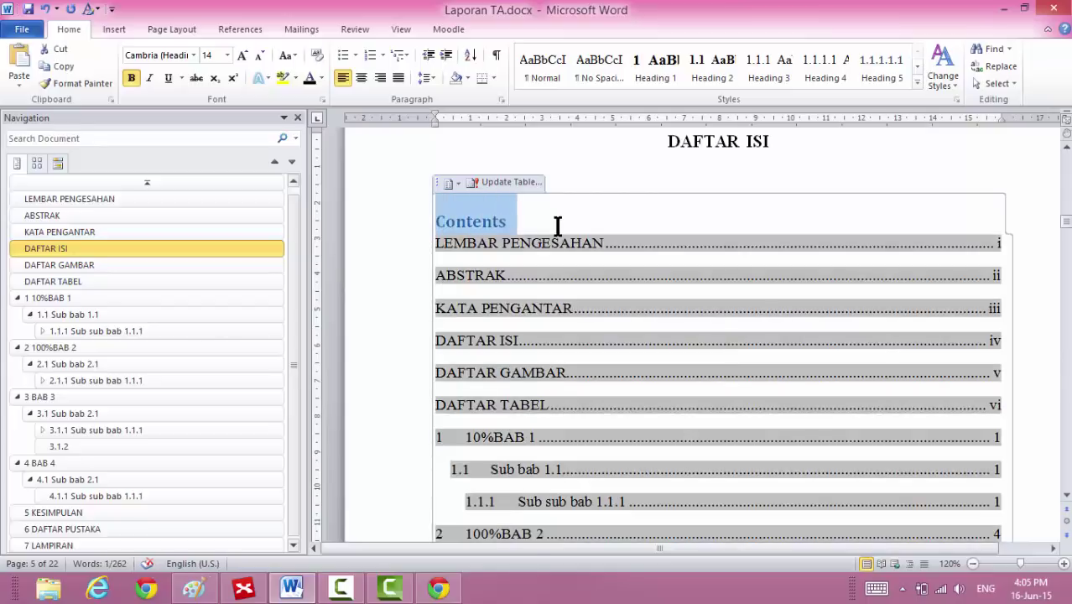
key("Delete")
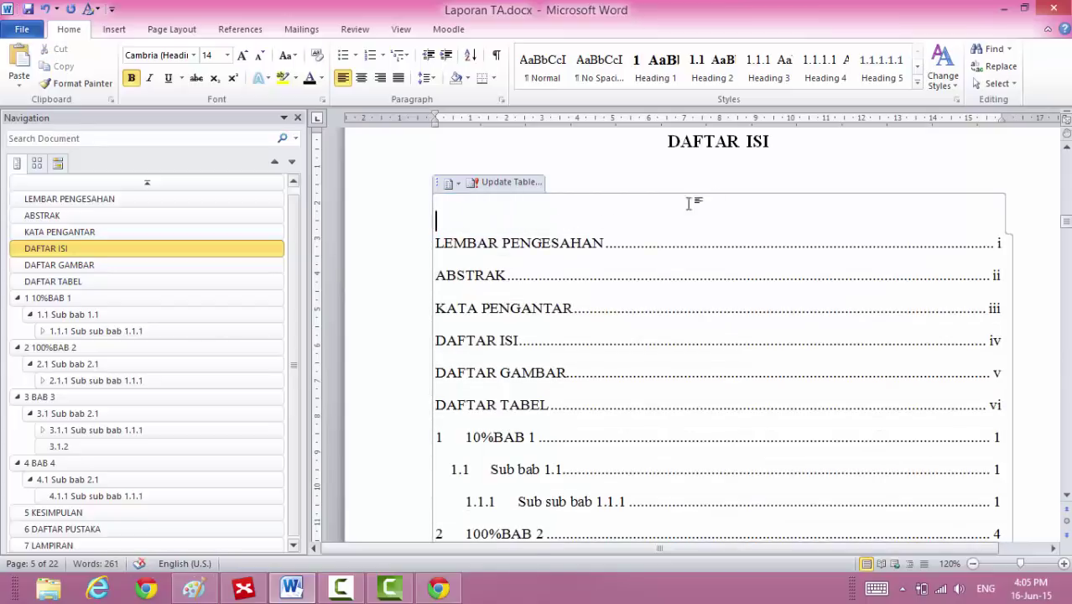
Update the entire DAFTAR ISI table of contents again, including entries and page numbers.
left_click(503, 182)
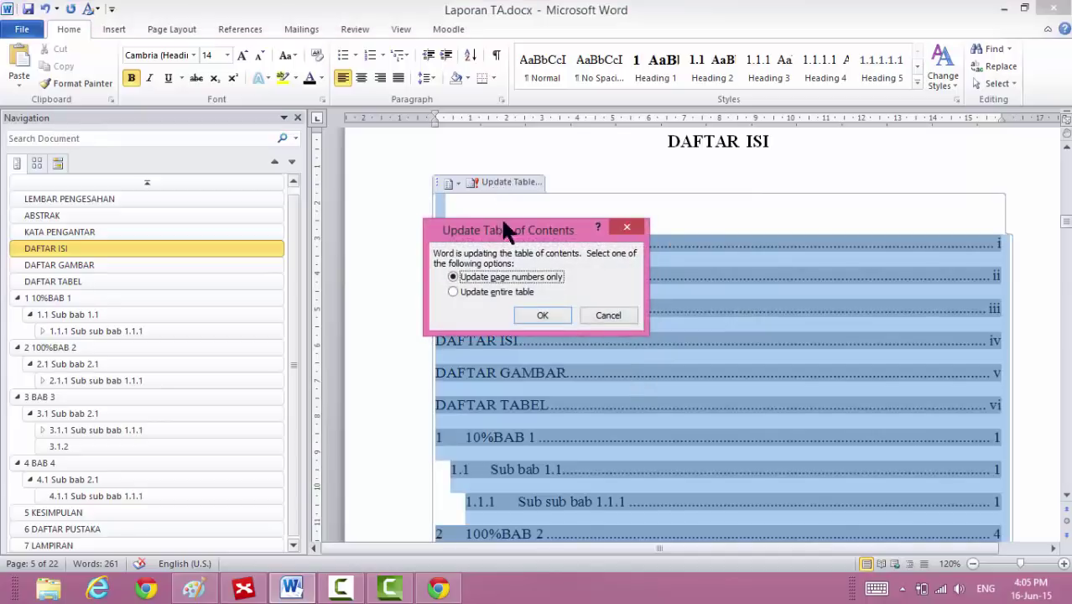
left_click(458, 291)
left_click(532, 315)
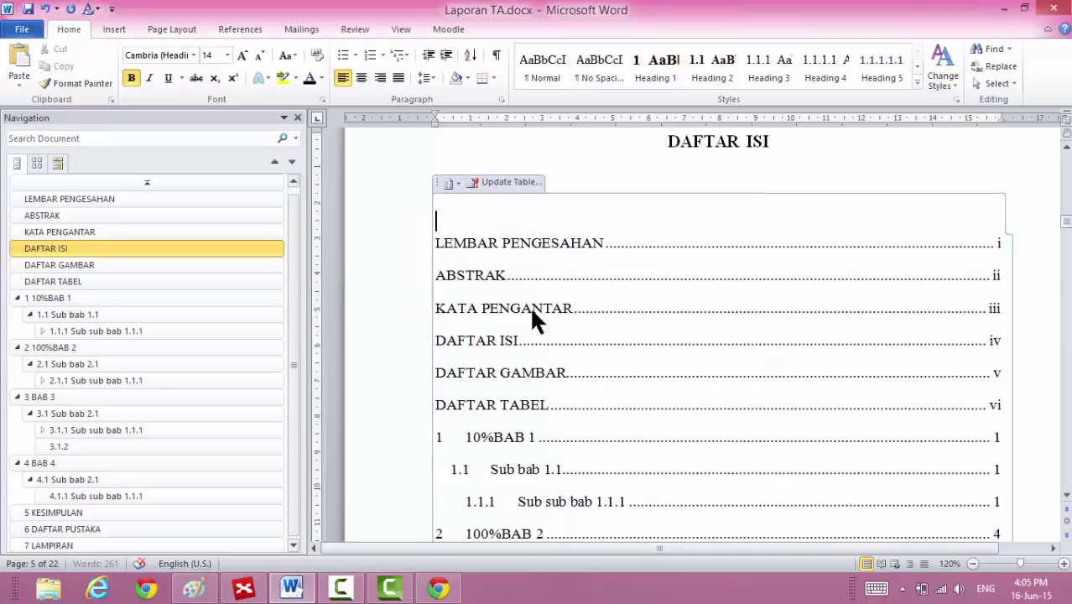
Follow the Gambar 1.1 entry to its caption, and update the entire list of figures under DAFTAR GAMBAR.
left_click(145, 264)
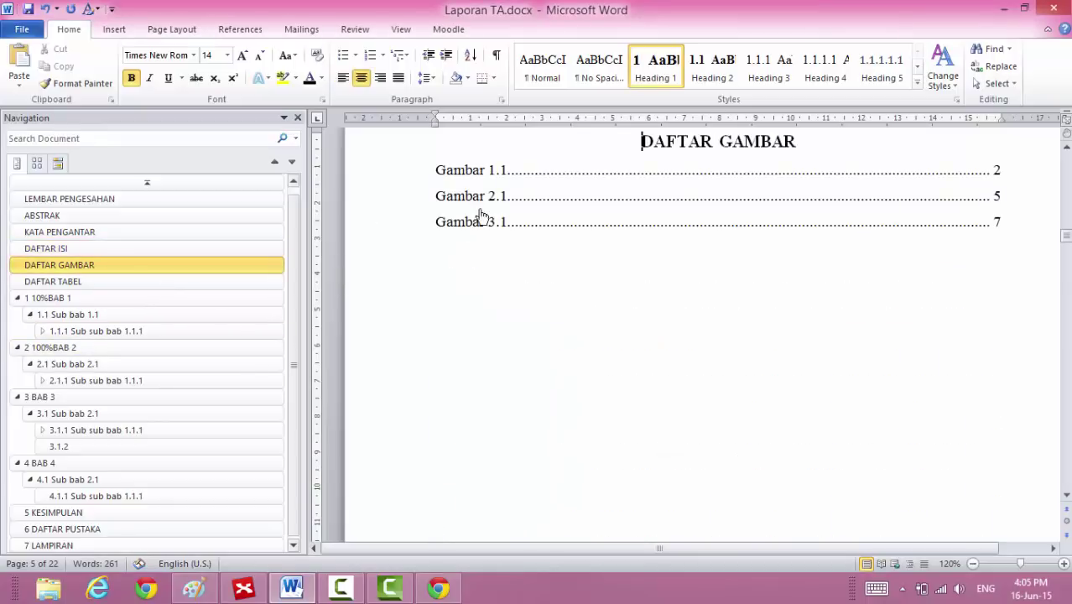
left_click(494, 171, "ctrl")
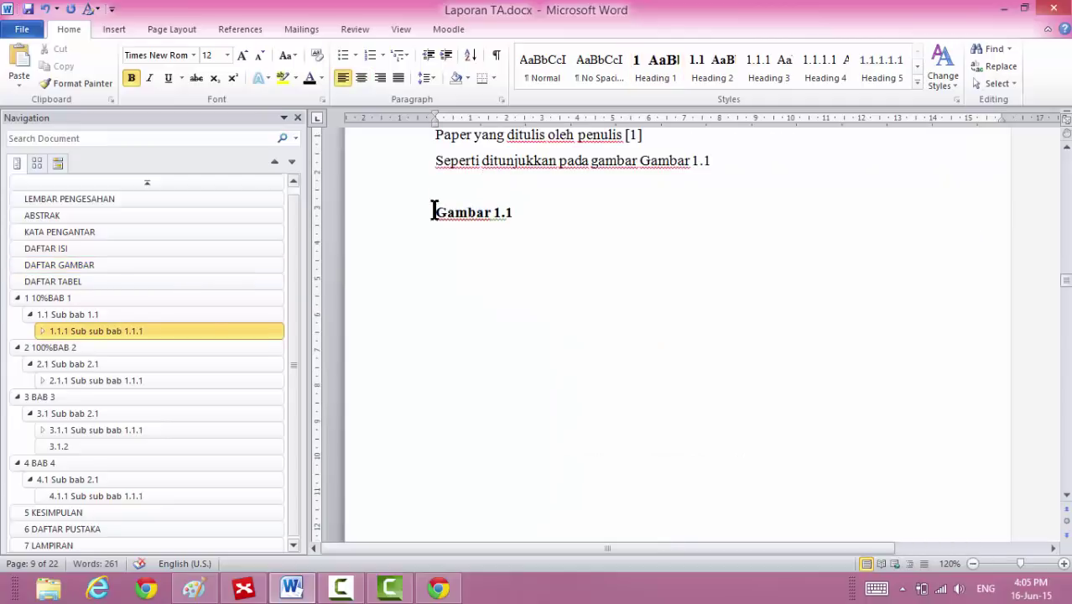
left_click(119, 260)
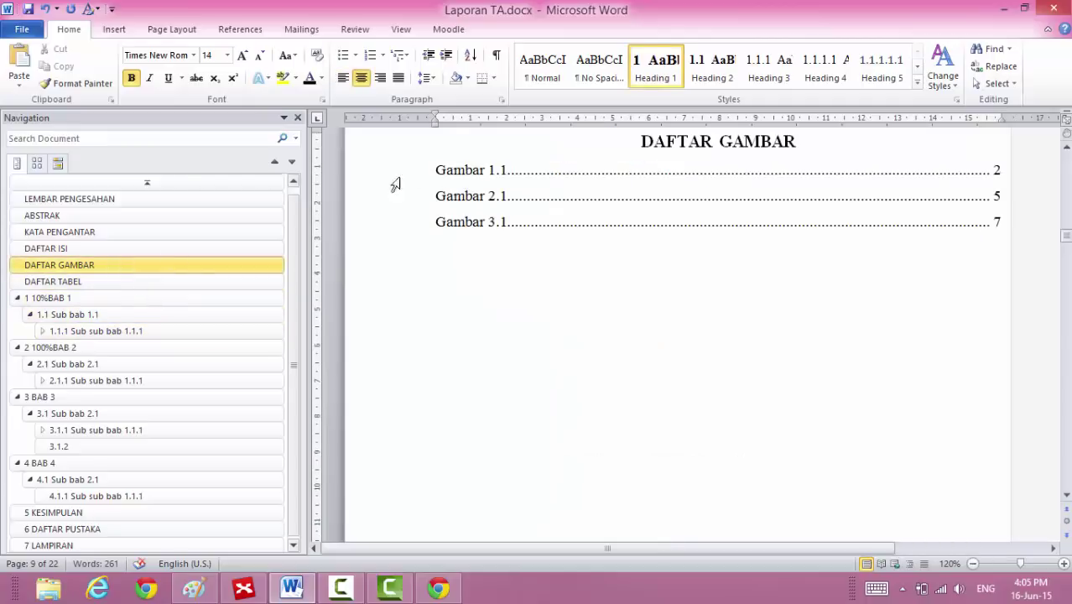
right_click(448, 171)
left_click(379, 252)
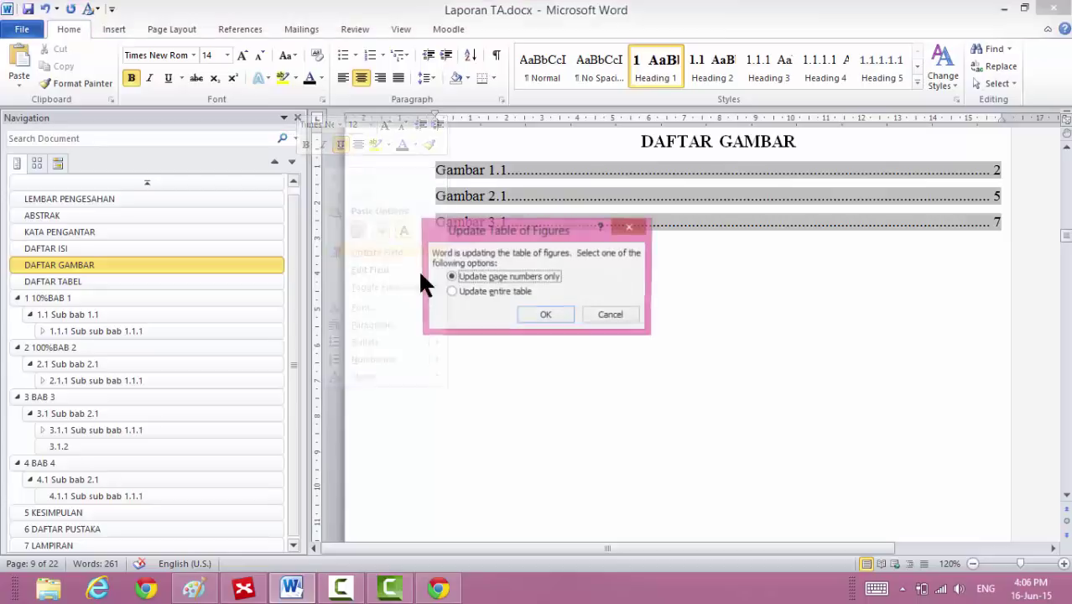
left_click(475, 291)
left_click(544, 314)
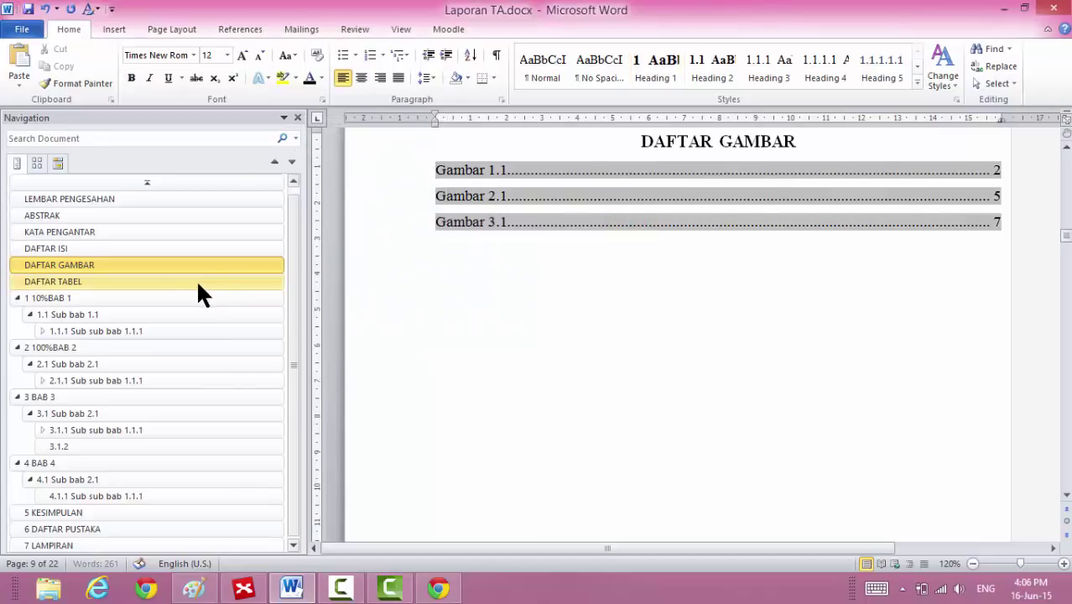
Update the entire list of tables under DAFTAR TABEL.
left_click(206, 280)
right_click(488, 200)
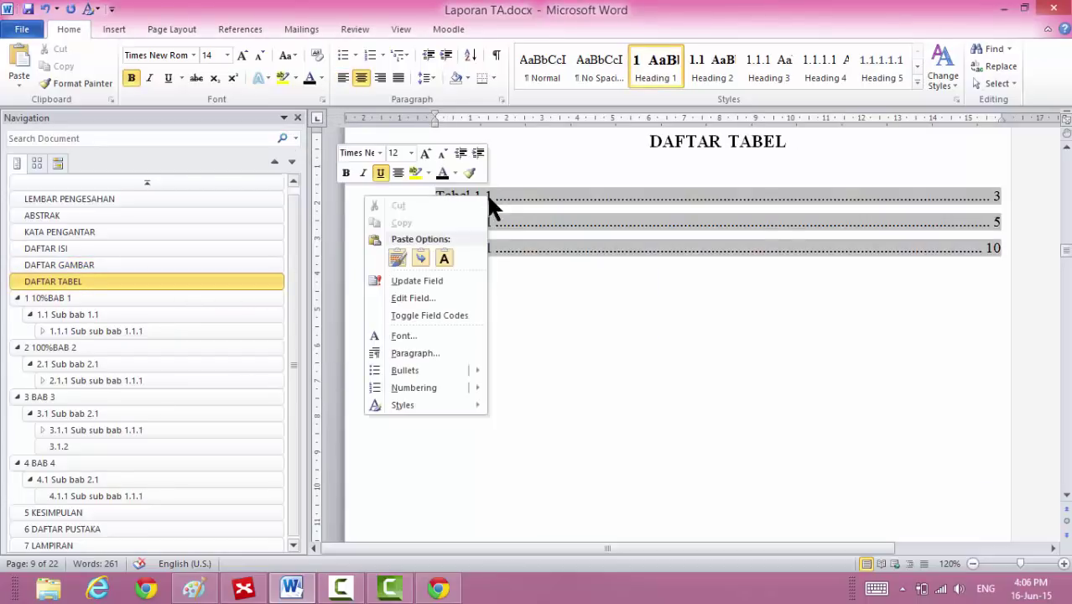
left_click(424, 282)
left_click(471, 292)
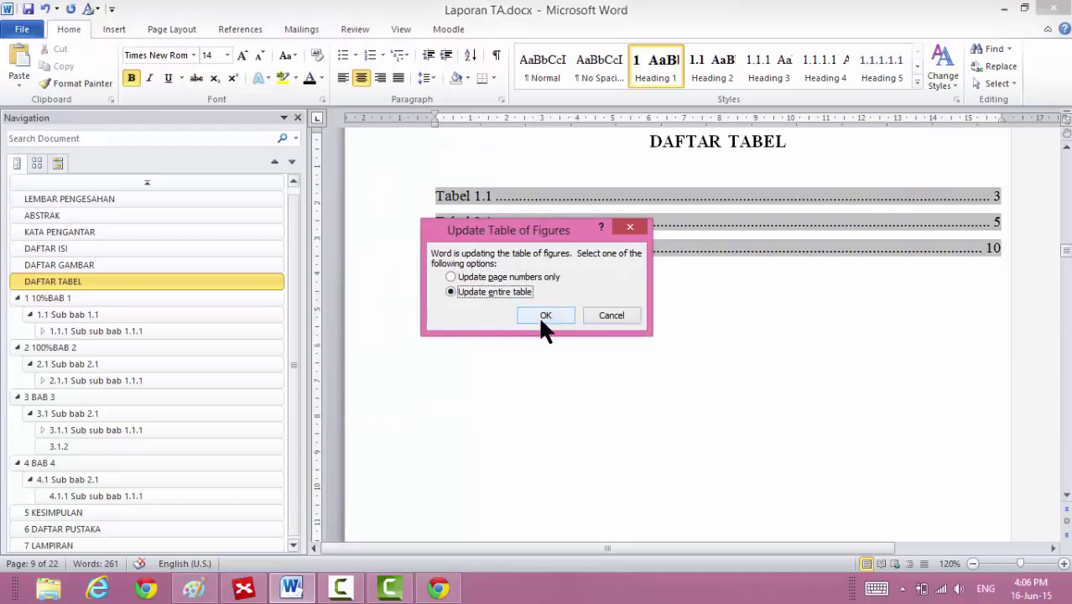
left_click(544, 315)
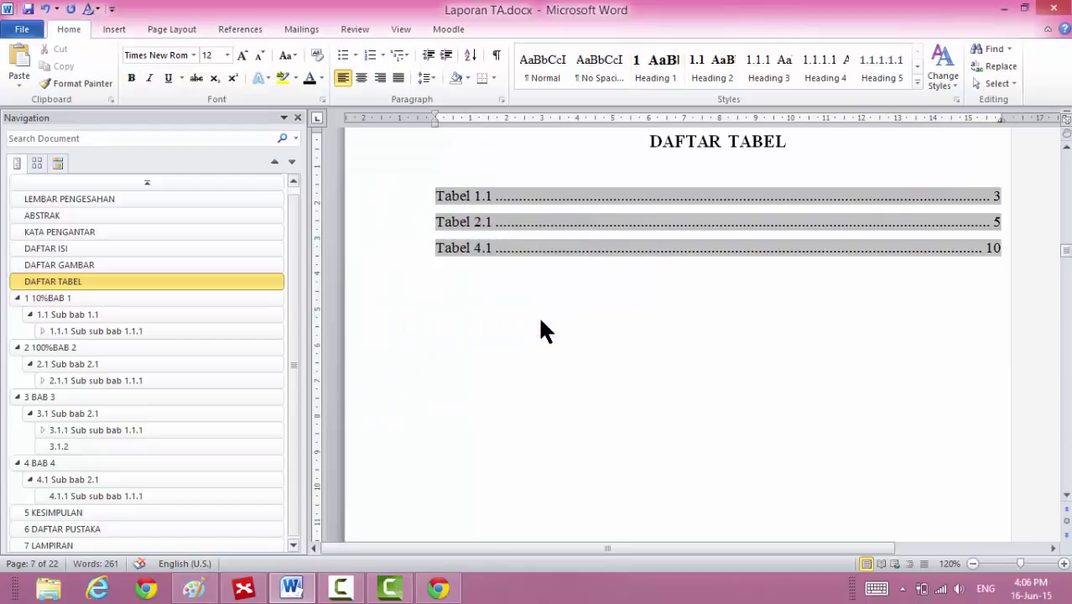
left_click(148, 364)
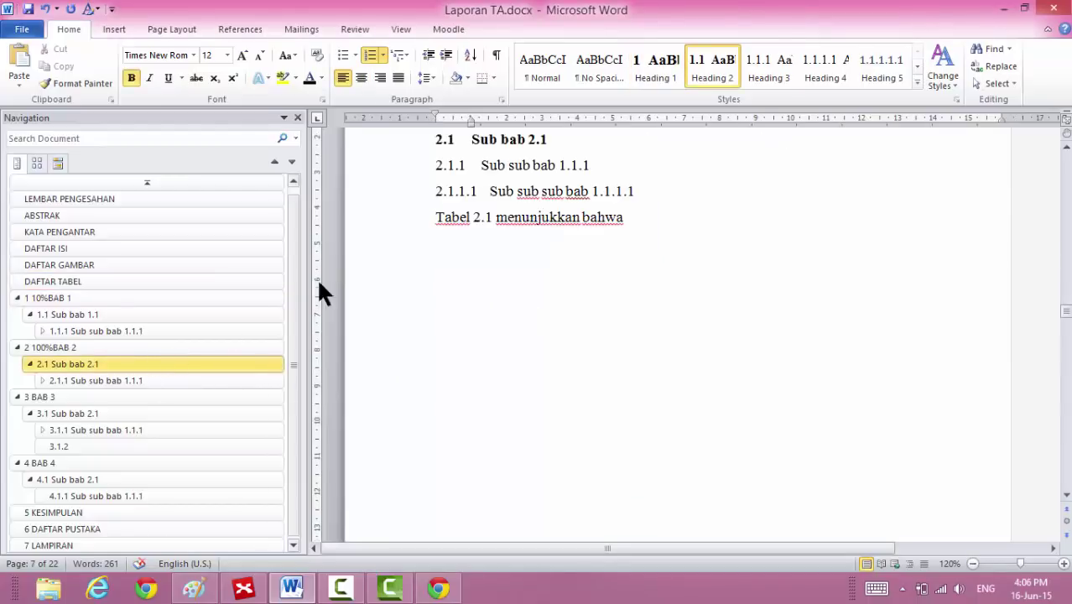
left_click(402, 177)
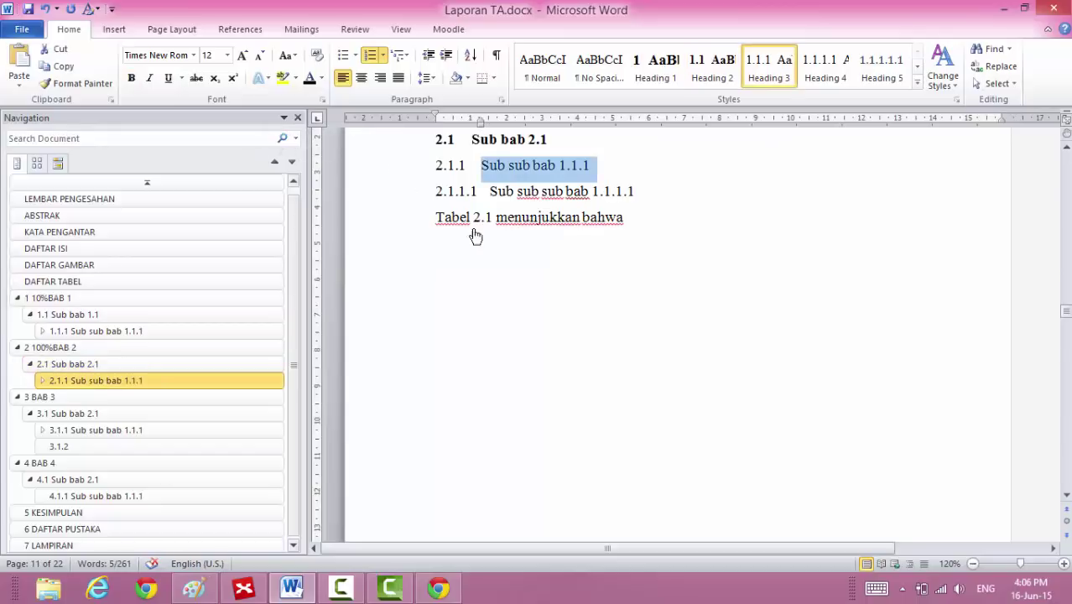
left_click(519, 273)
key("Return")
key("Return")
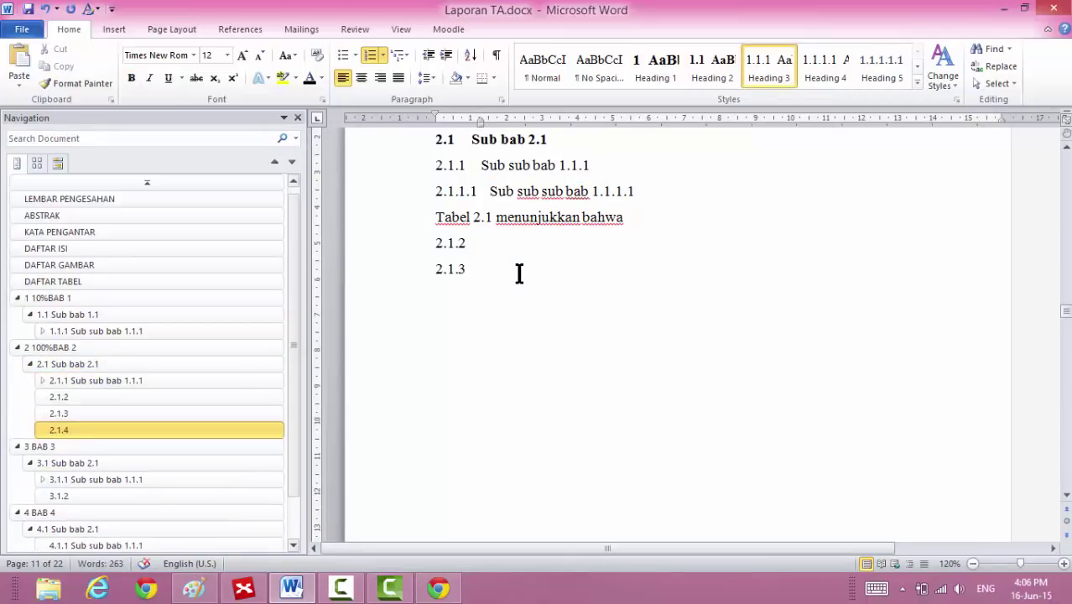
key("ctrl+z")
key("ctrl+z")
key("ctrl+z")
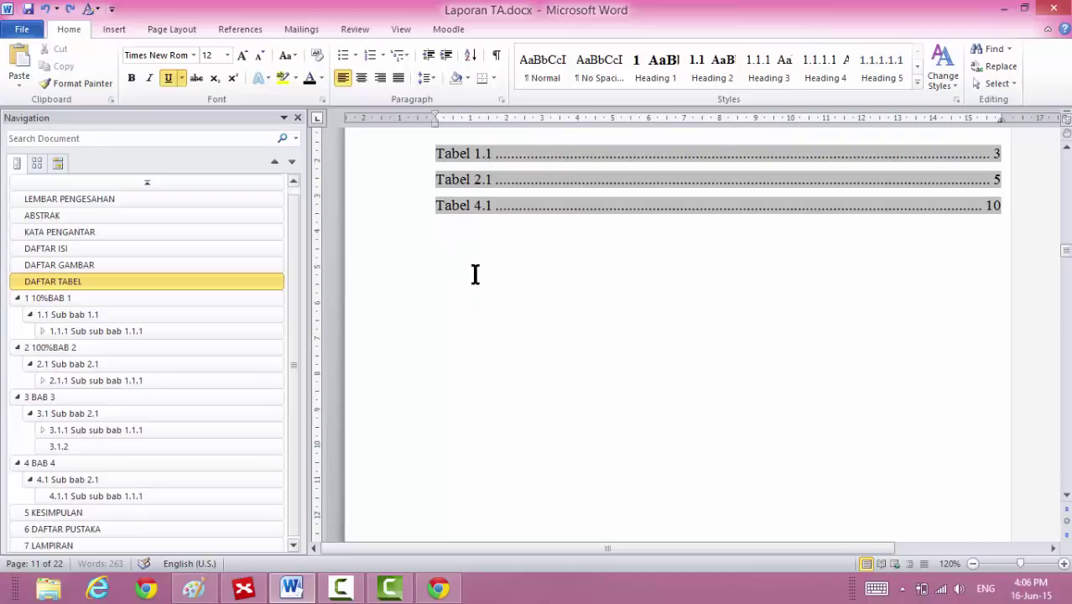
Copy the heading "Sub sub sub bab 1.1.1.1" of section 2.1.1.1 to below the line "Tabel 2.1 menunjukkan bahwa".
left_click(124, 379)
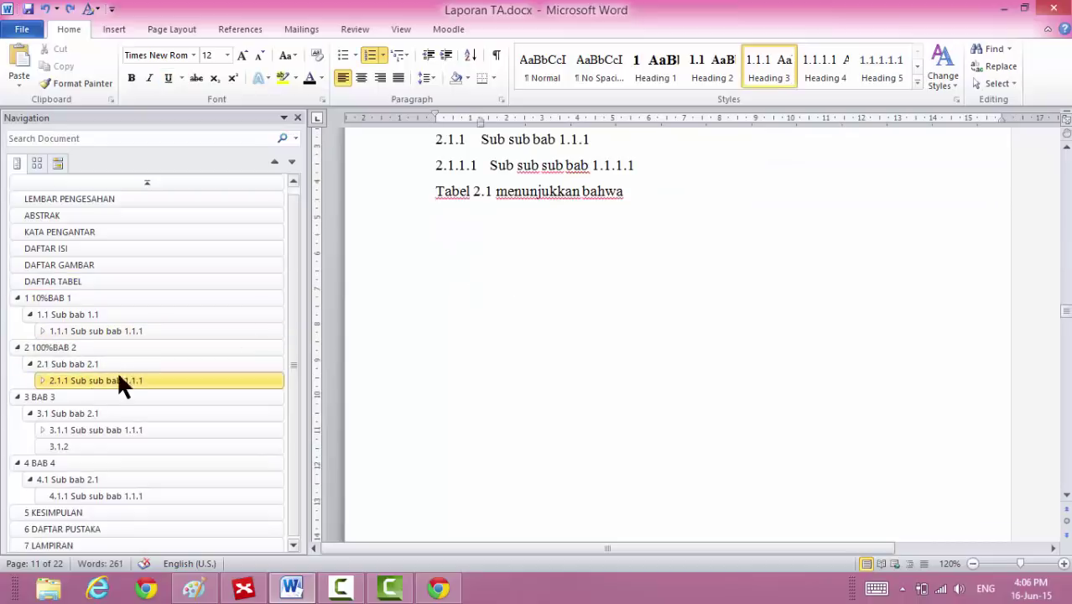
left_click(390, 169)
key("ctrl+c")
left_click(554, 251)
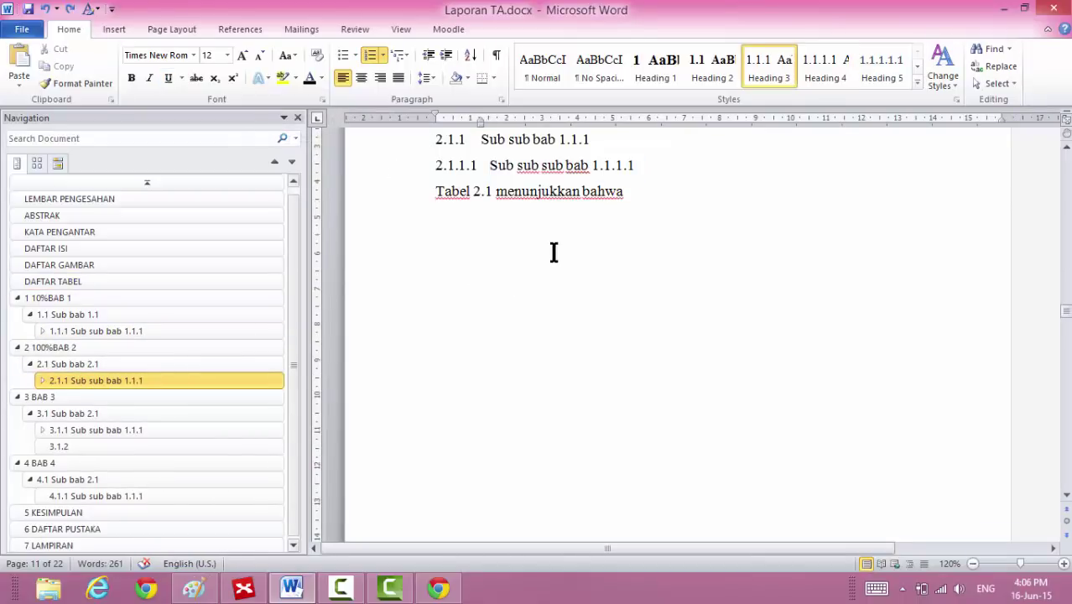
key("BackSpace")
key("BackSpace")
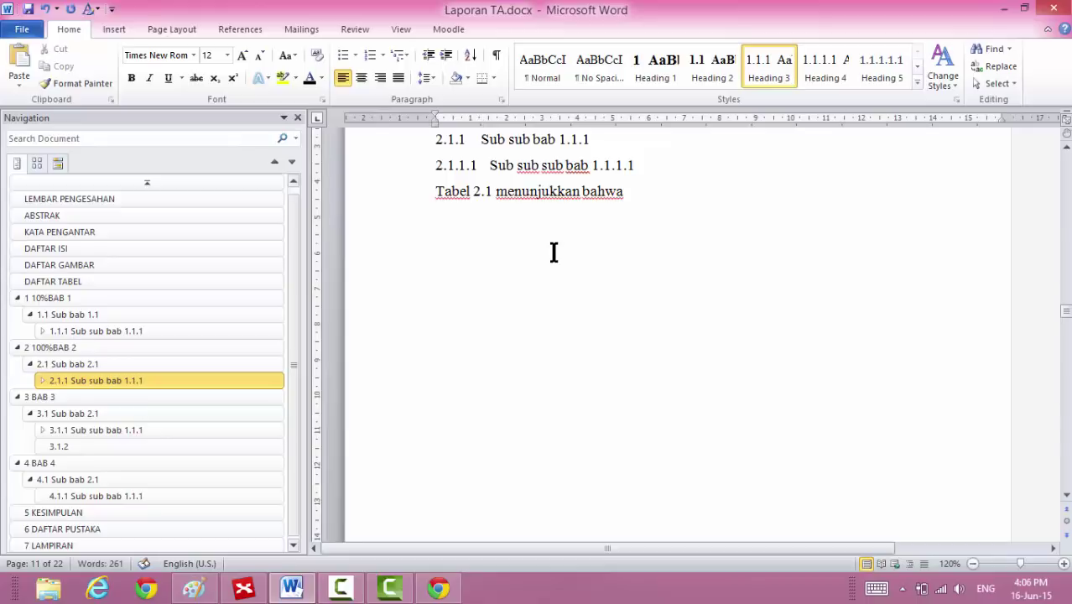
key("ctrl+v")
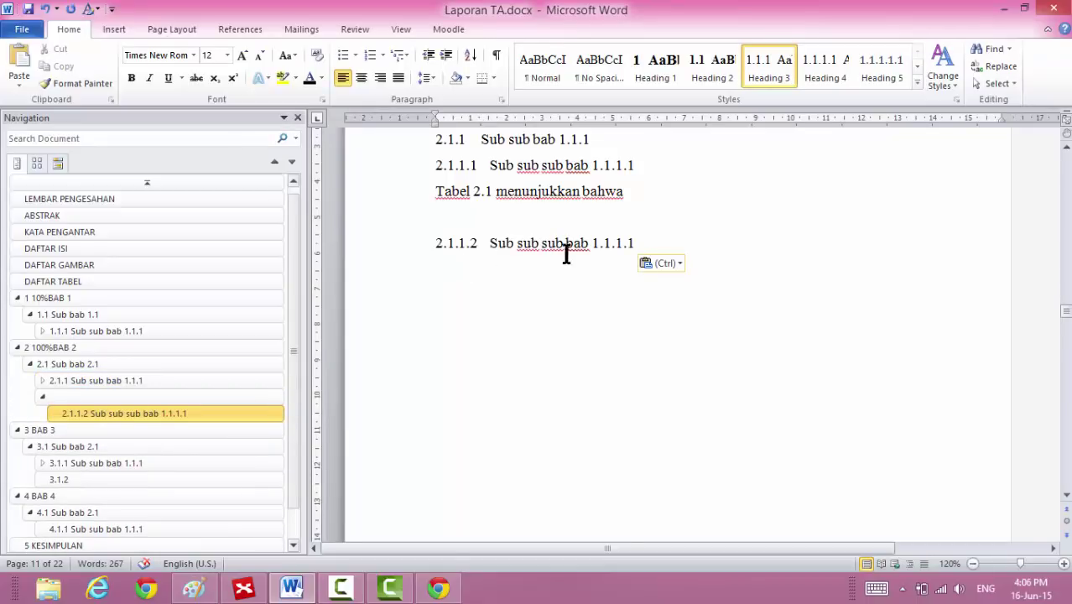
Copy the 2.1.1 heading "Sub sub bab 1.1.1" to the line below the duplicated fourth-level heading.
left_click(405, 142)
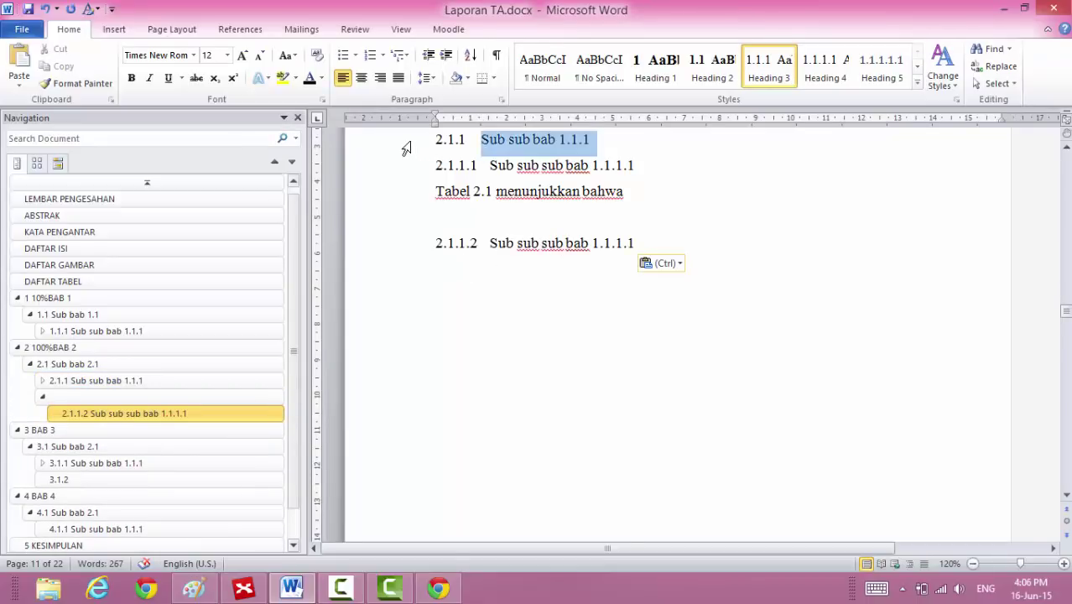
key("ctrl+c")
left_click(442, 301)
key("ctrl+v")
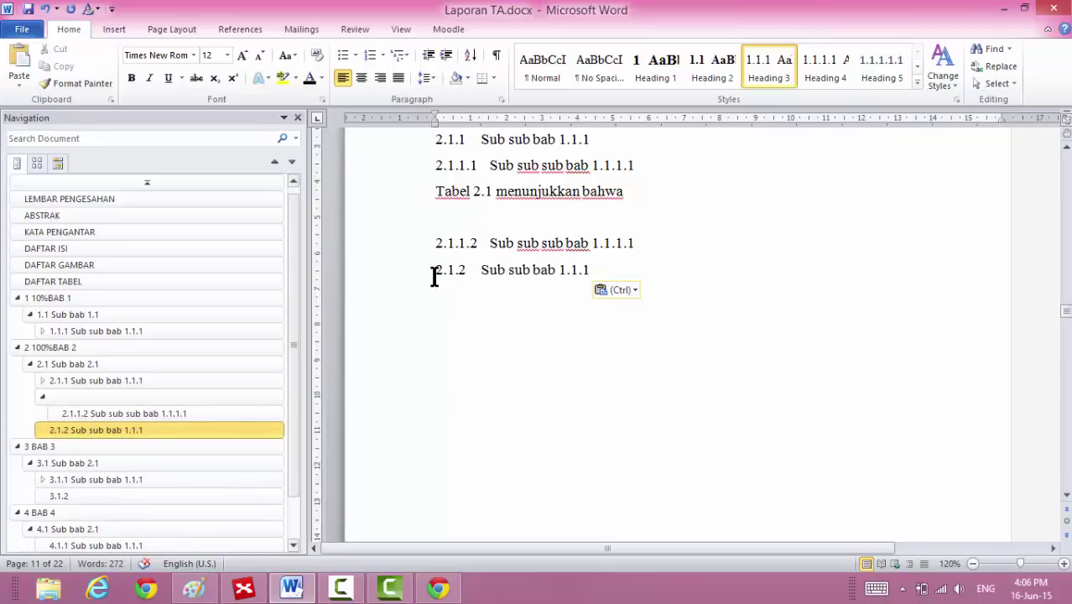
Review the cover page, DAFTAR ISI, heading 4.1.1 and DAFTAR PUSTAKA by jumping between them.
key("ctrl+Home")
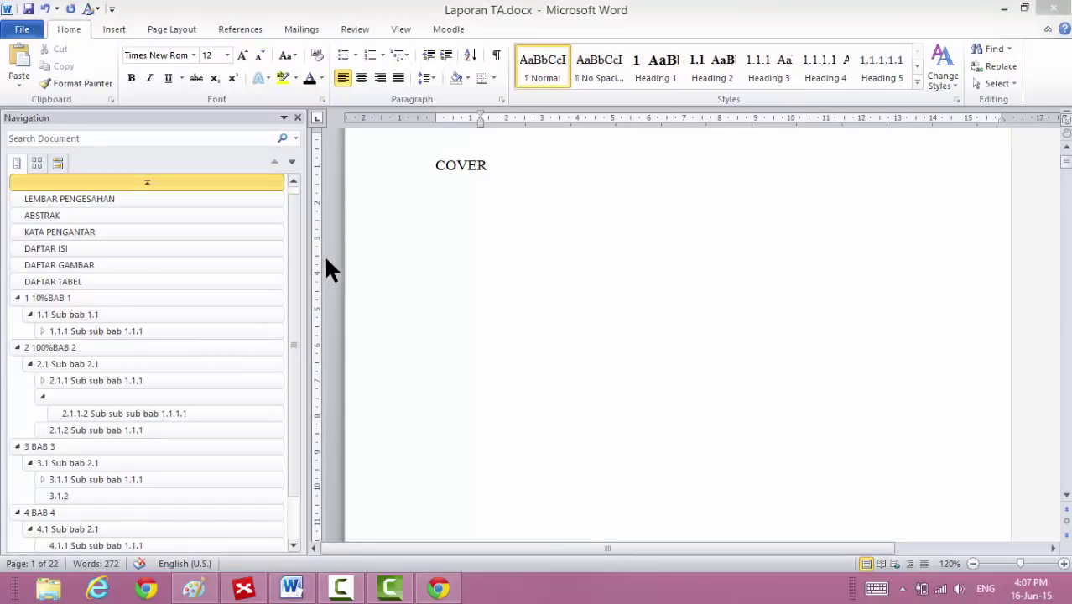
left_click(157, 248)
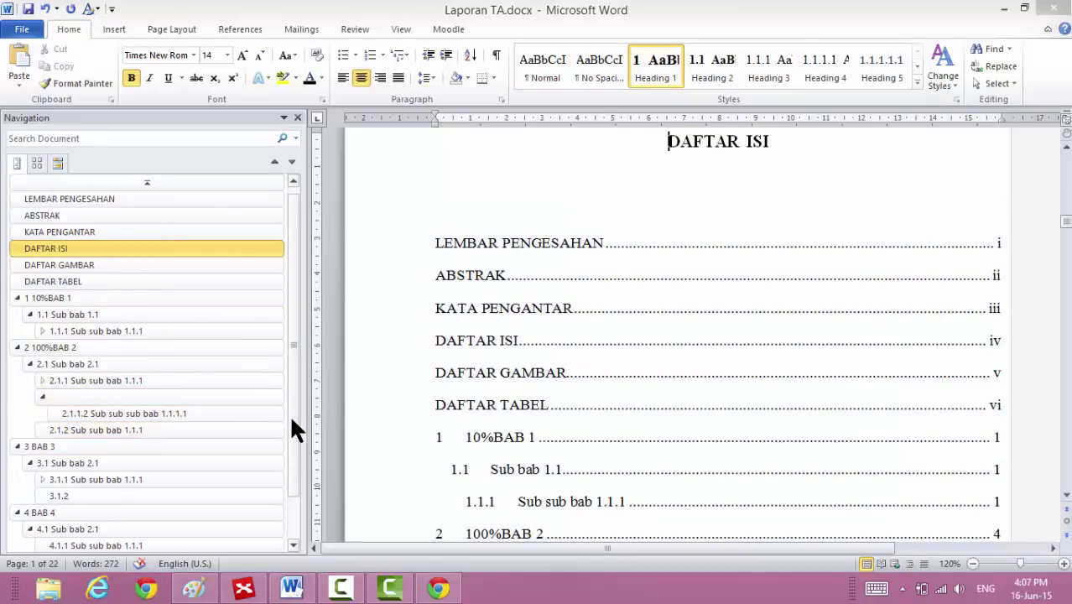
left_click_drag(291, 420, 287, 478)
left_click(132, 494)
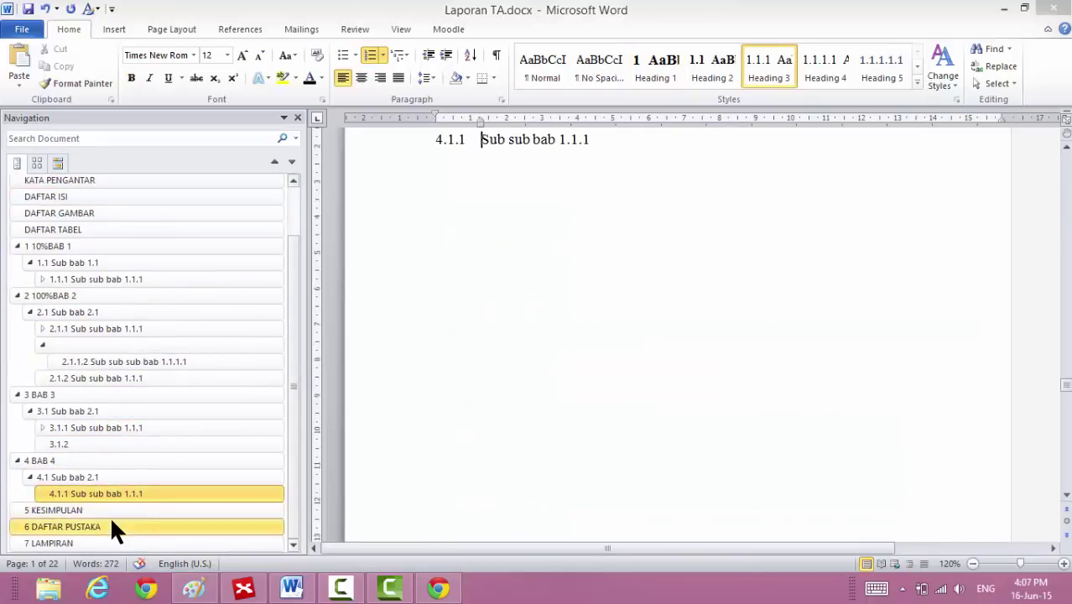
left_click(112, 520)
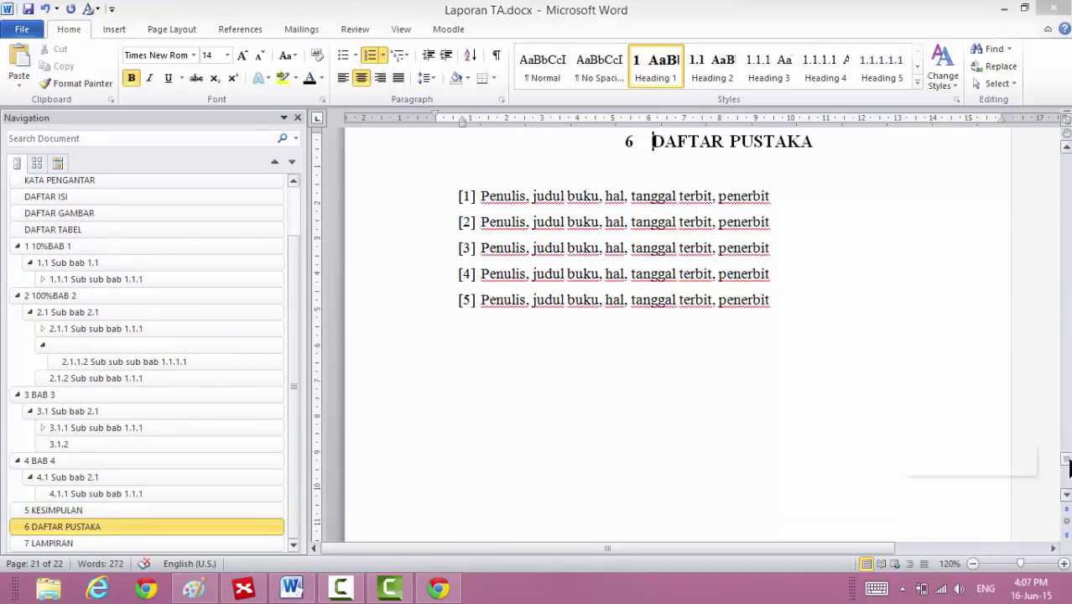
left_click_drag(1069, 467, 1068, 452)
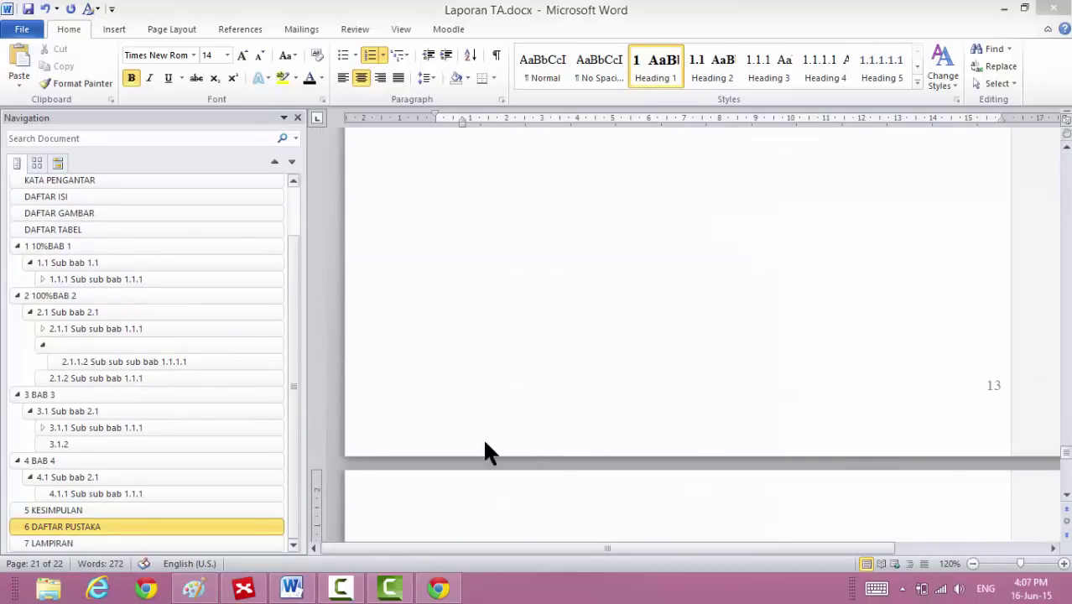
Apply the Normal style to the empty heading paragraph above heading 2.1.1.2, and go to the BAB 3 heading.
left_click(161, 394)
left_click(96, 345)
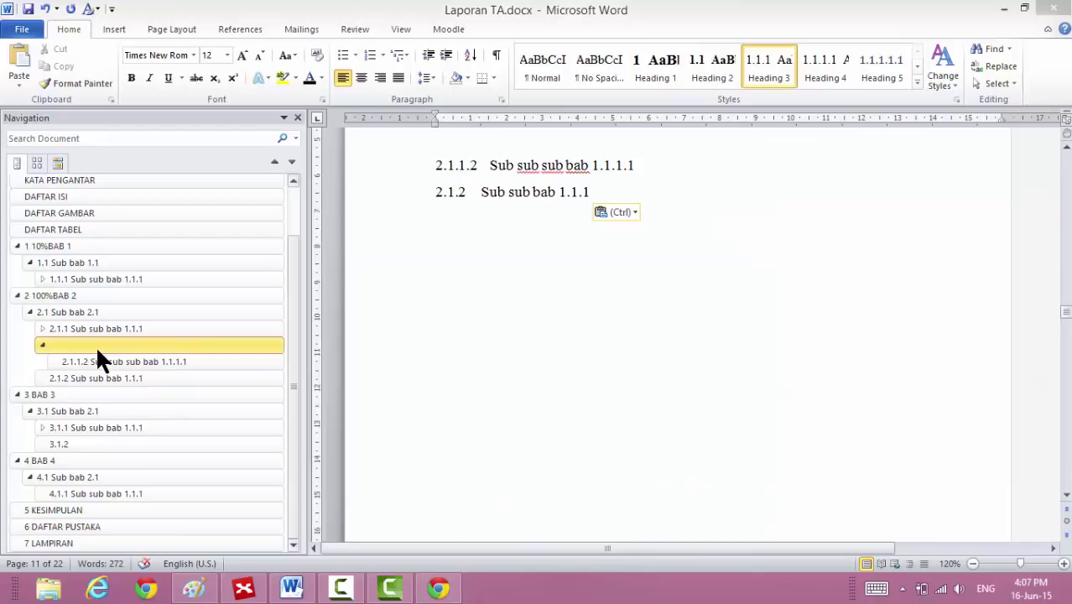
left_click(545, 65)
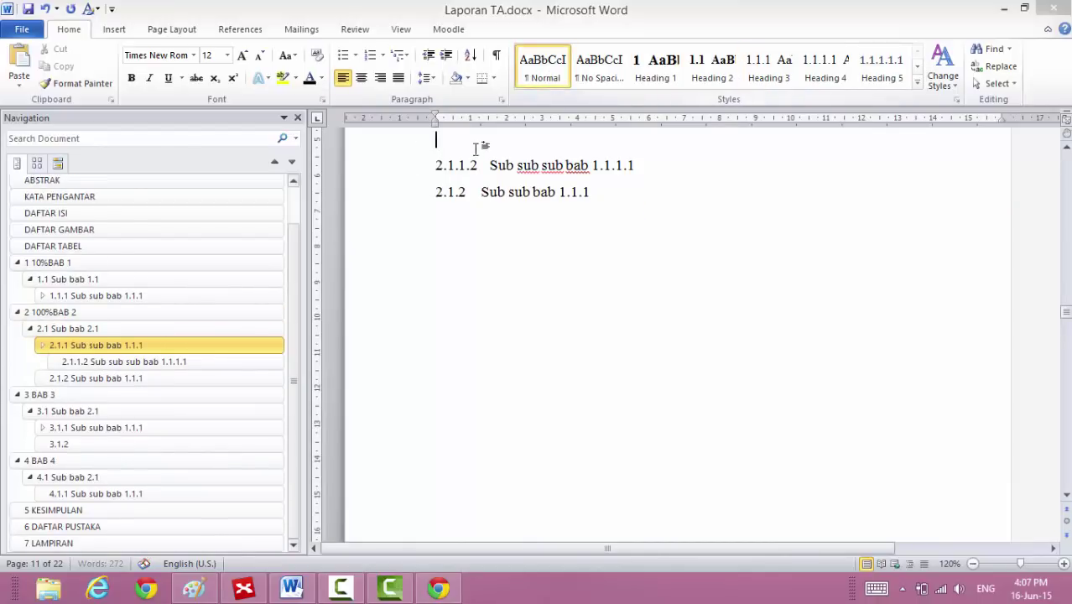
left_click(139, 393)
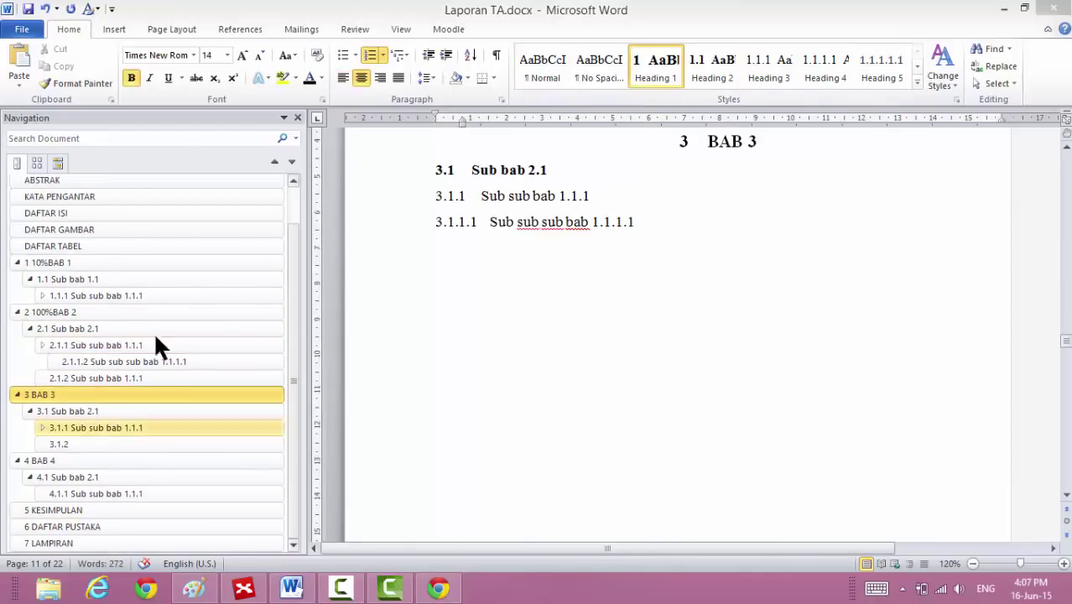